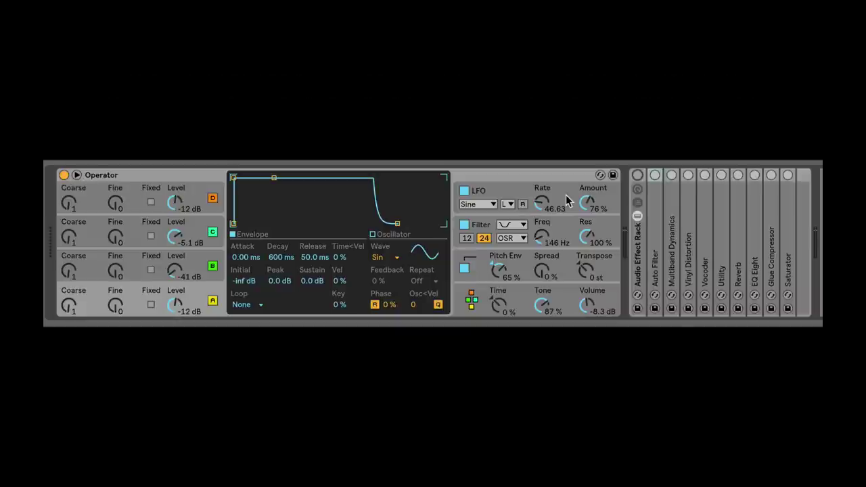
Step: Toggle the Audio Effect Rack on and off to compare Operator's sound with and without effects, leaving the rack on
{"action": "left_click", "coordinate": [171, 178]}
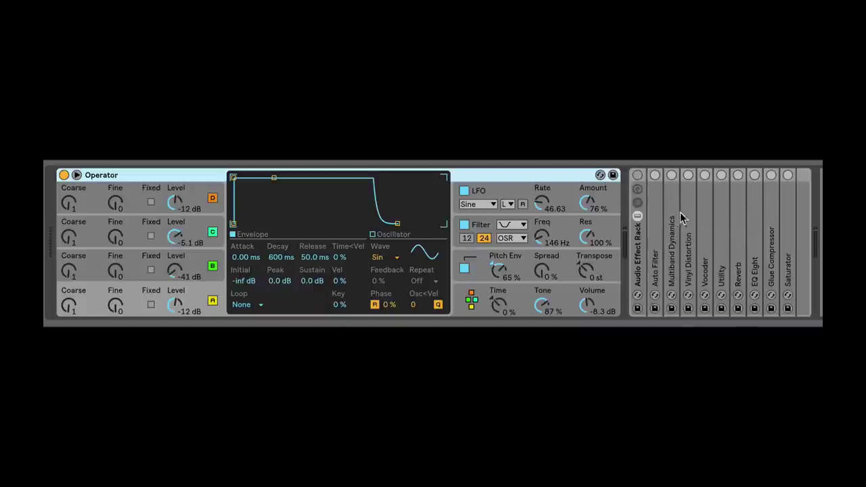
{"action": "left_click", "coordinate": [637, 175]}
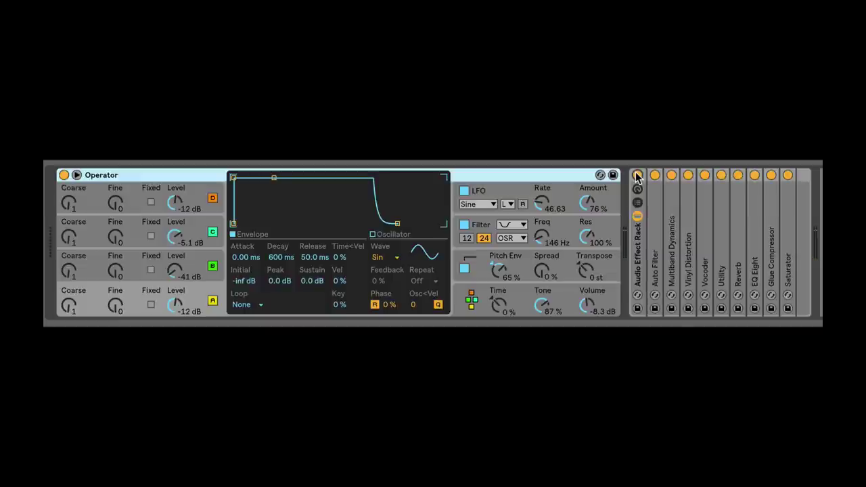
{"action": "left_click", "coordinate": [638, 176]}
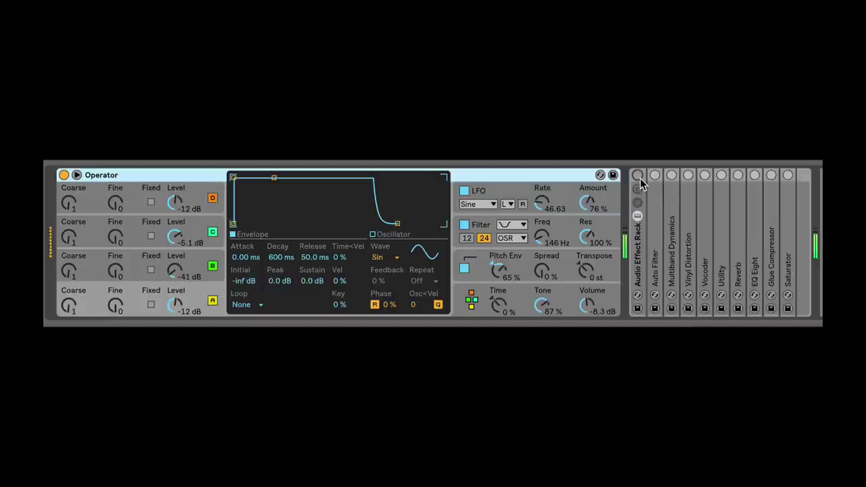
{"action": "left_click", "coordinate": [637, 176]}
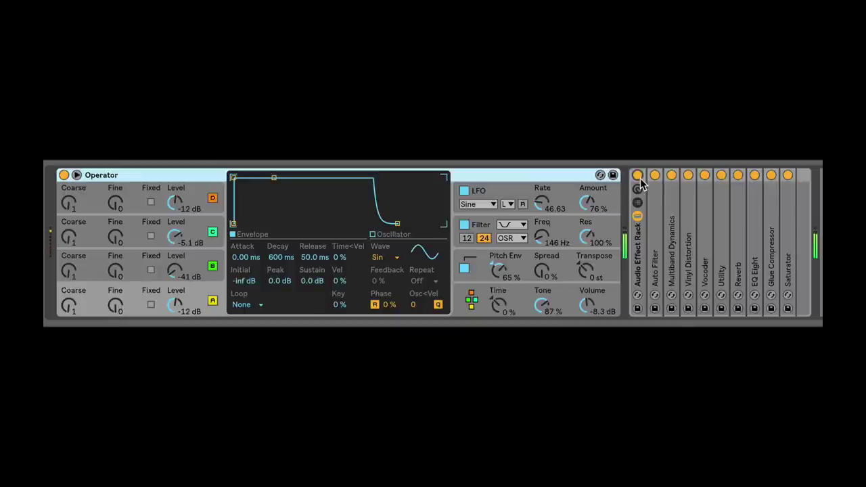
Step: Show the Audio Effect Rack's macro controls and unfold the Auto Filter device
{"action": "left_click", "coordinate": [640, 264]}
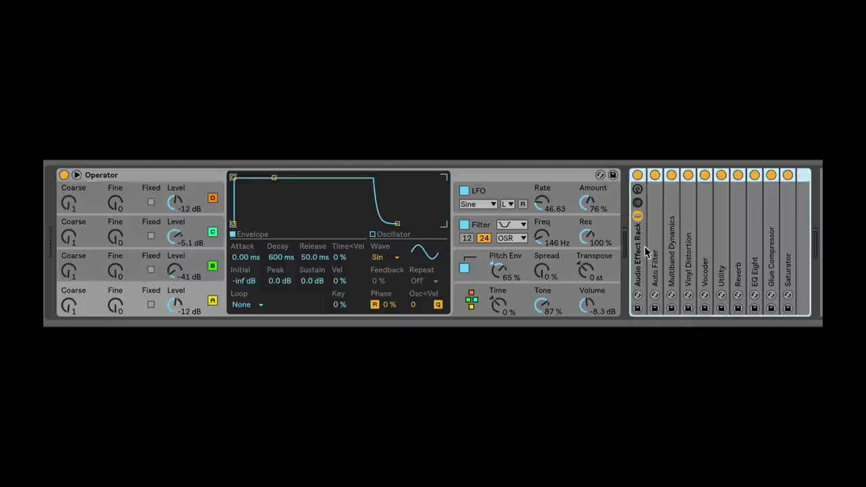
{"action": "left_click", "coordinate": [638, 189]}
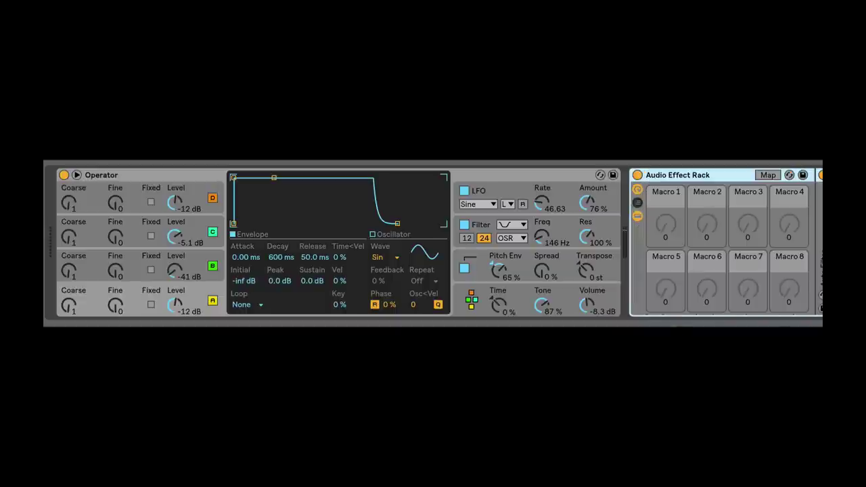
{"action": "scroll", "coordinate": [737, 236], "scroll_direction": "right", "scroll_amount": 2}
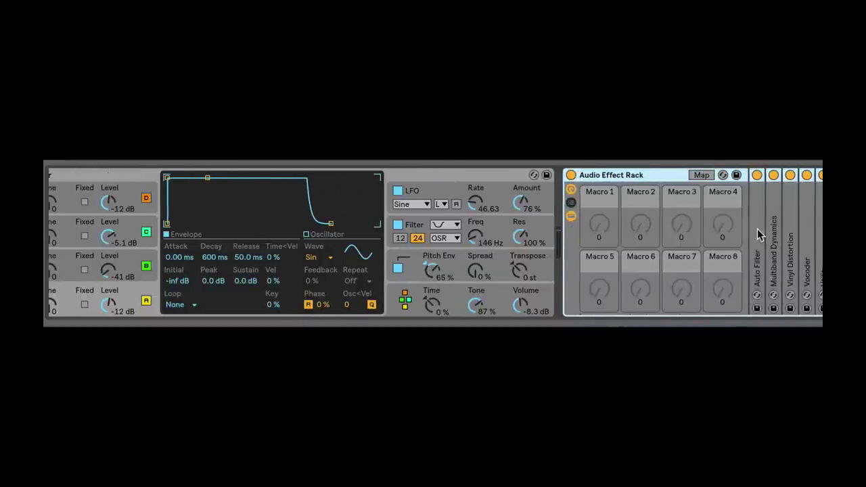
{"action": "double_click", "coordinate": [757, 229]}
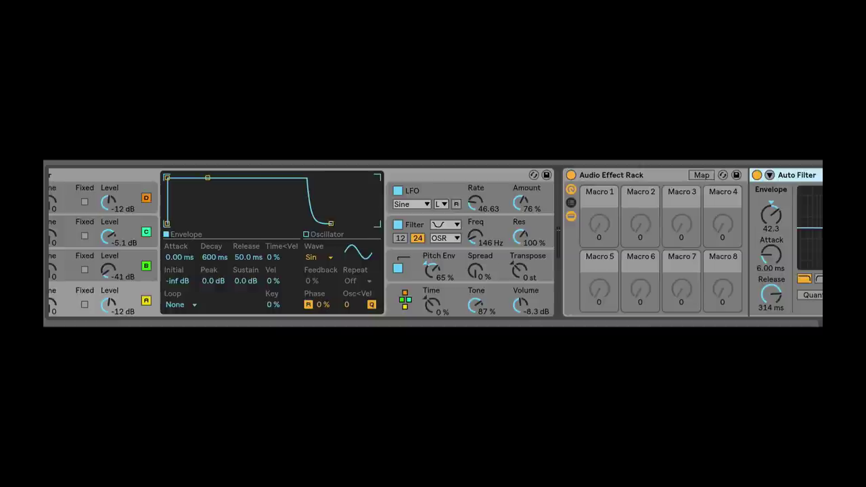
{"action": "scroll", "coordinate": [669, 194], "scroll_direction": "right", "scroll_amount": 5}
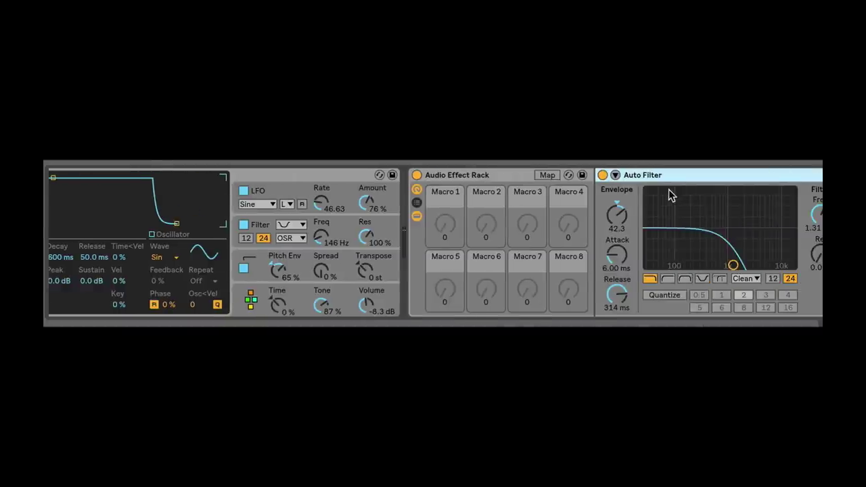
{"action": "scroll", "coordinate": [759, 232], "scroll_direction": "right", "scroll_amount": 4}
Step: Unfold the Multiband Dynamics and Vinyl Distortion devices in the rack
{"action": "left_click", "coordinate": [771, 243]}
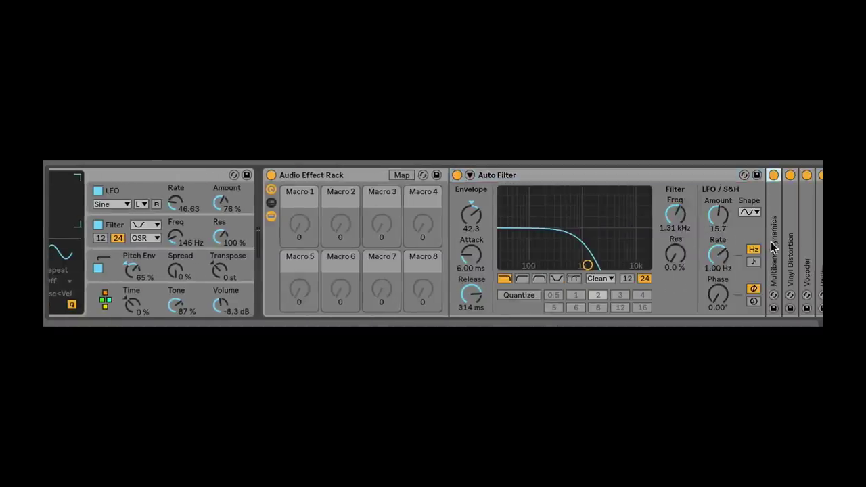
{"action": "double_click", "coordinate": [776, 243]}
{"action": "scroll", "coordinate": [789, 260], "scroll_direction": "right", "scroll_amount": 12}
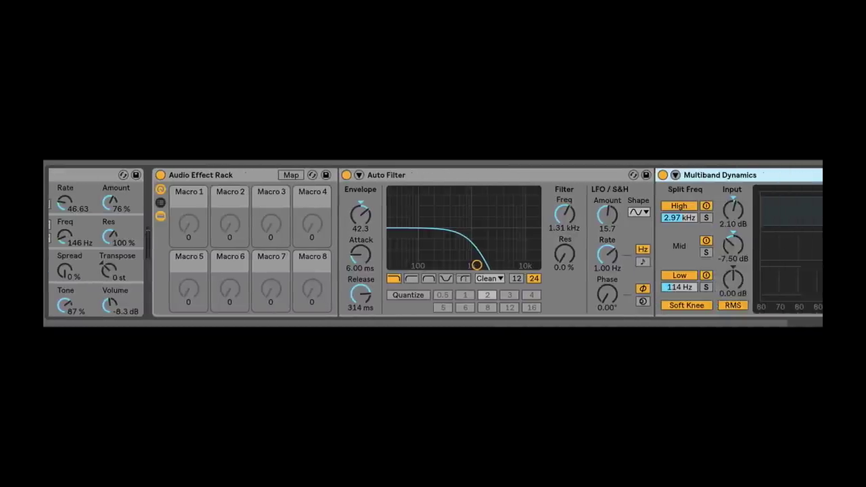
{"action": "double_click", "coordinate": [790, 259]}
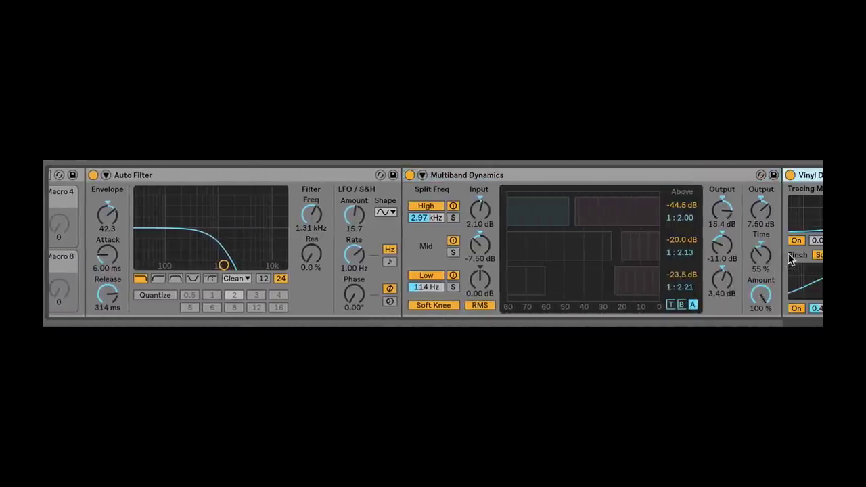
{"action": "scroll", "coordinate": [799, 259], "scroll_direction": "right", "scroll_amount": 6}
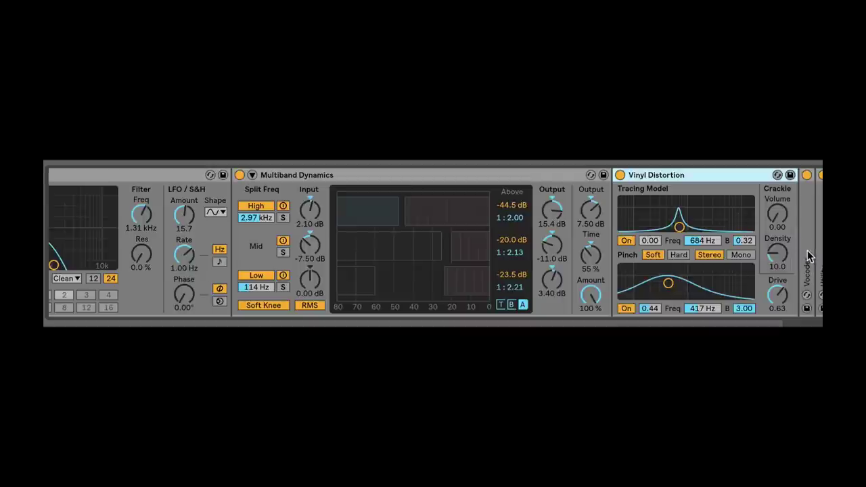
Step: Unfold the Vocoder and Utility devices that follow Vinyl Distortion in the rack
{"action": "double_click", "coordinate": [808, 250]}
{"action": "scroll", "coordinate": [808, 250], "scroll_direction": "right", "scroll_amount": 10}
{"action": "scroll", "coordinate": [809, 256], "scroll_direction": "right", "scroll_amount": 4}
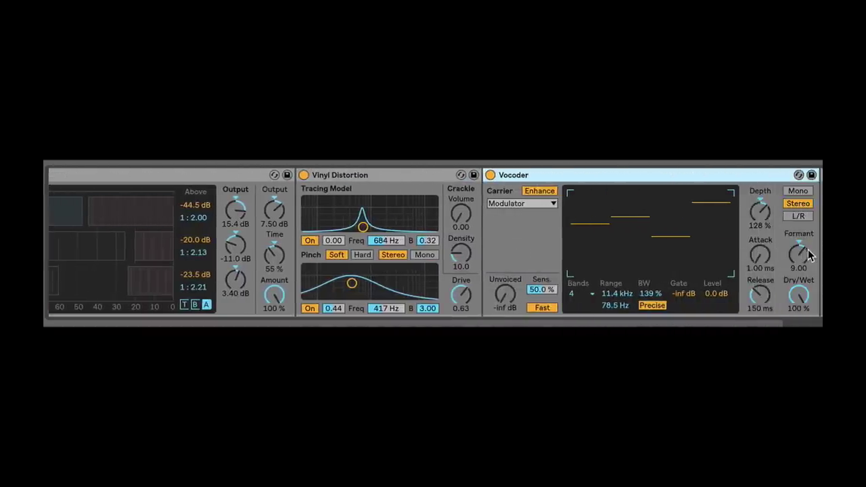
{"action": "double_click", "coordinate": [819, 257]}
{"action": "scroll", "coordinate": [819, 257], "scroll_direction": "right", "scroll_amount": 3}
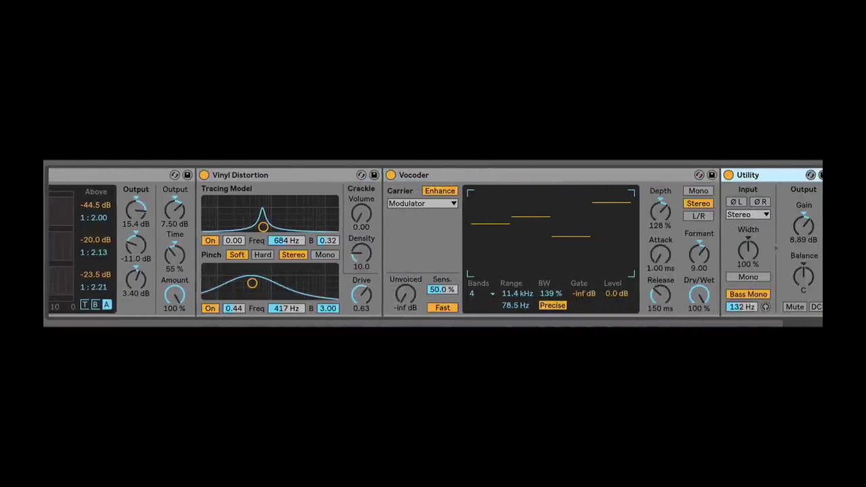
Step: Unfold the remaining rack devices: Reverb, EQ Eight, Glue Compressor and Saturator
{"action": "key", "text": "Right"}
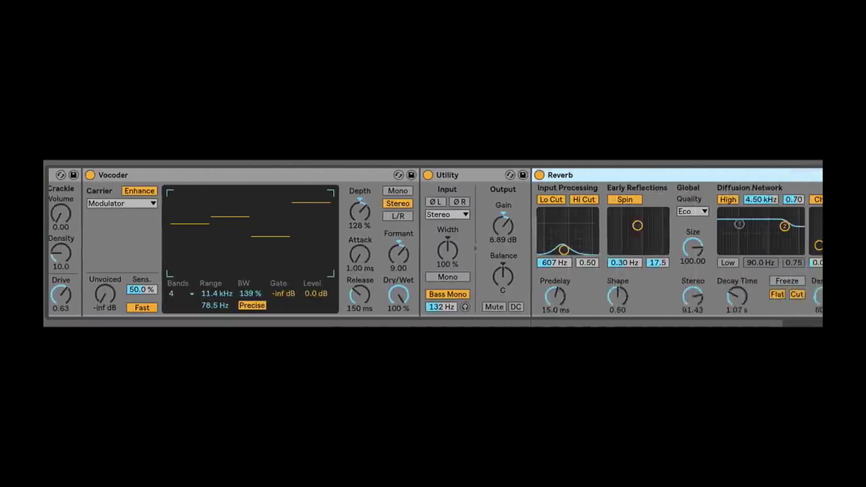
{"action": "key", "text": "Right"}
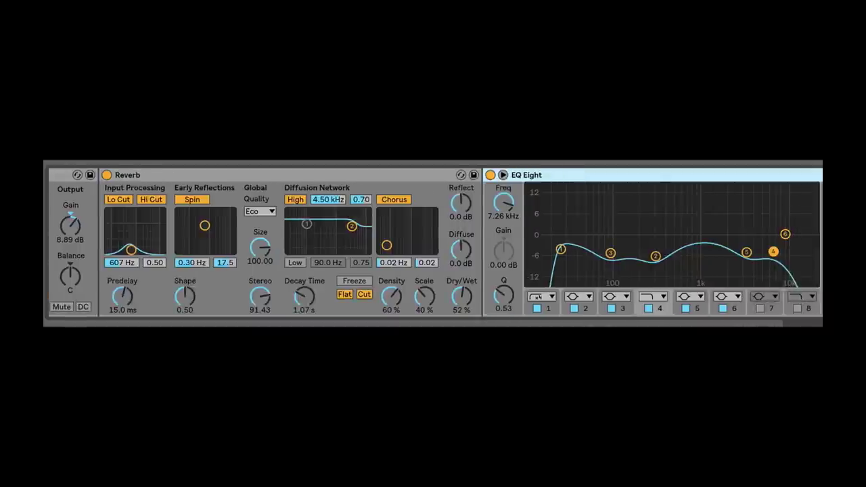
{"action": "key", "text": "Right"}
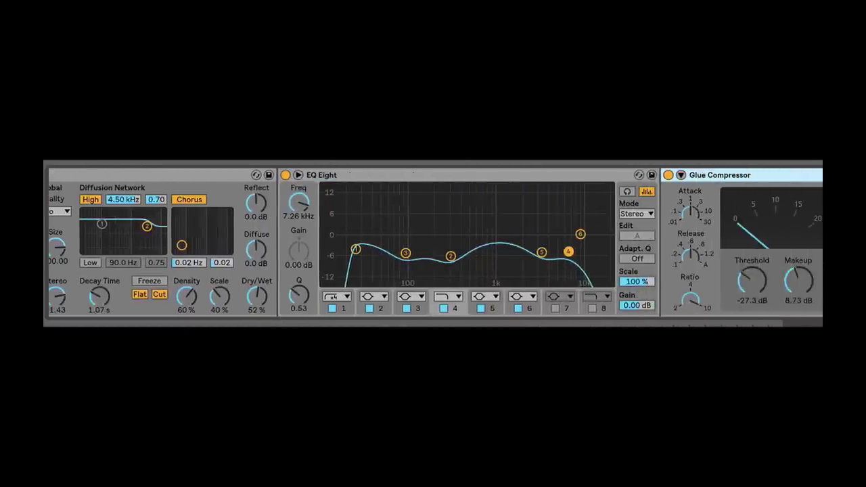
{"action": "key", "text": "Right"}
{"action": "key", "text": "Right"}
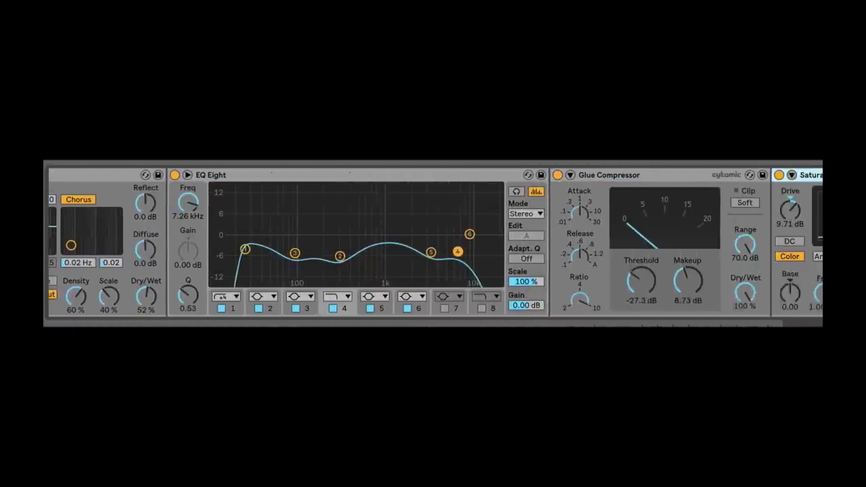
Step: Turn off the Saturator, Glue Compressor and EQ Eight devices at the end of the effects chain
{"action": "scroll", "coordinate": [793, 210], "scroll_direction": "left", "scroll_amount": 1}
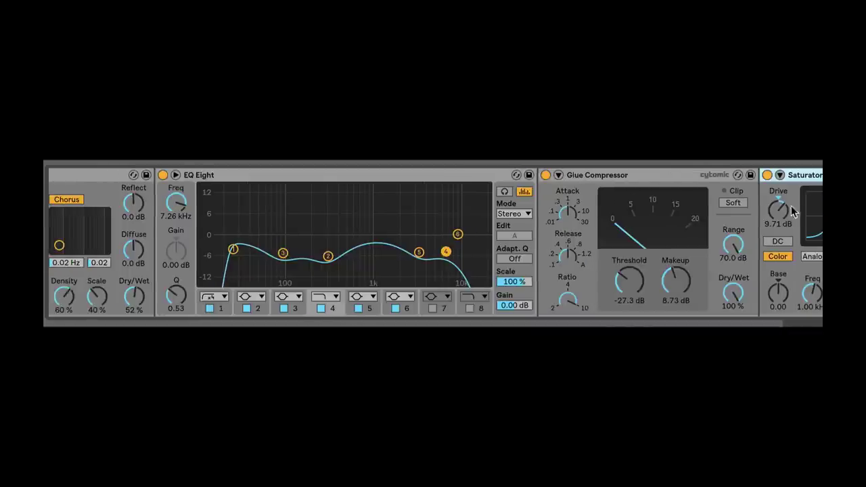
{"action": "left_click", "coordinate": [767, 175]}
{"action": "left_click", "coordinate": [545, 175]}
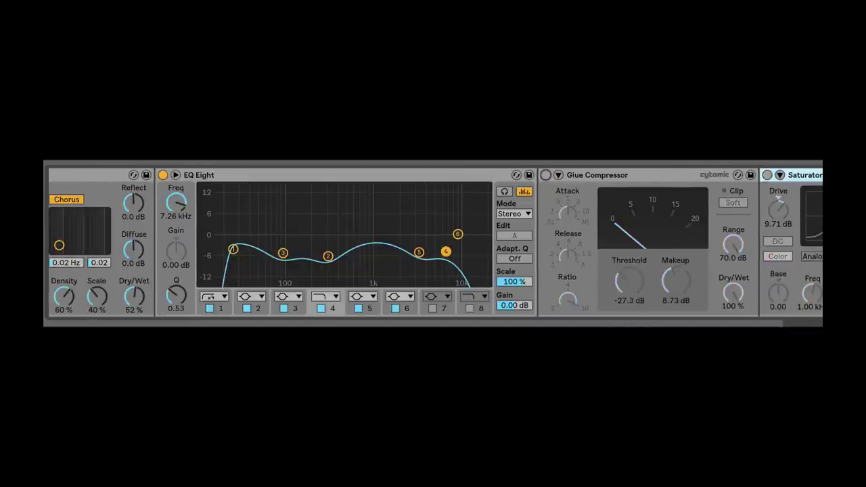
{"action": "scroll", "coordinate": [488, 226], "scroll_direction": "left", "scroll_amount": 5}
{"action": "left_click", "coordinate": [404, 176]}
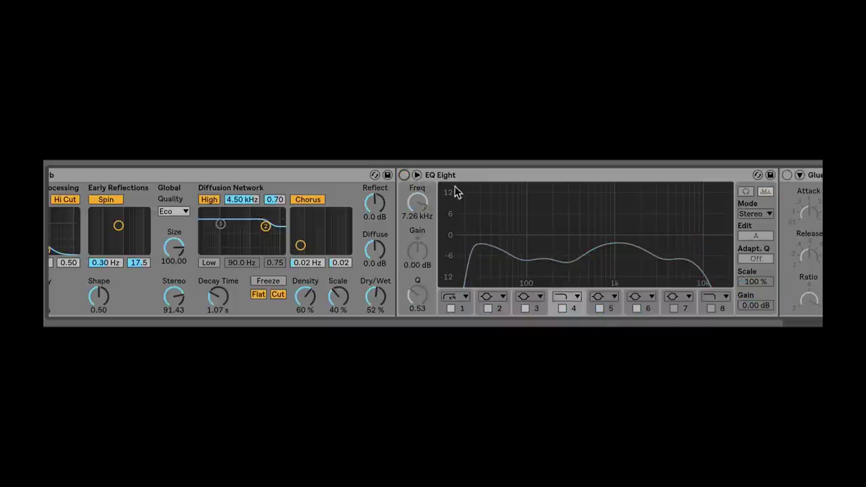
Step: Turn off the Reverb, Utility, Vocoder and Vinyl Distortion devices
{"action": "scroll", "coordinate": [595, 220], "scroll_direction": "left", "scroll_amount": 9}
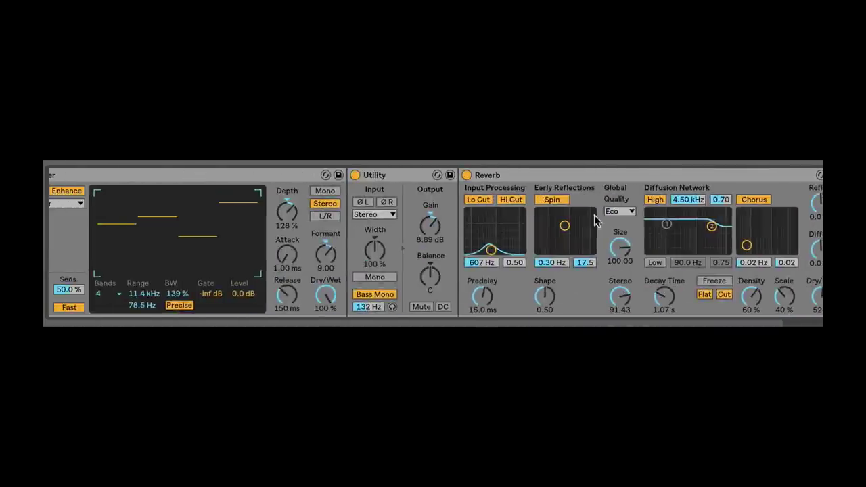
{"action": "left_click", "coordinate": [466, 175]}
{"action": "left_click", "coordinate": [354, 175]}
{"action": "scroll", "coordinate": [433, 243], "scroll_direction": "left", "scroll_amount": 12}
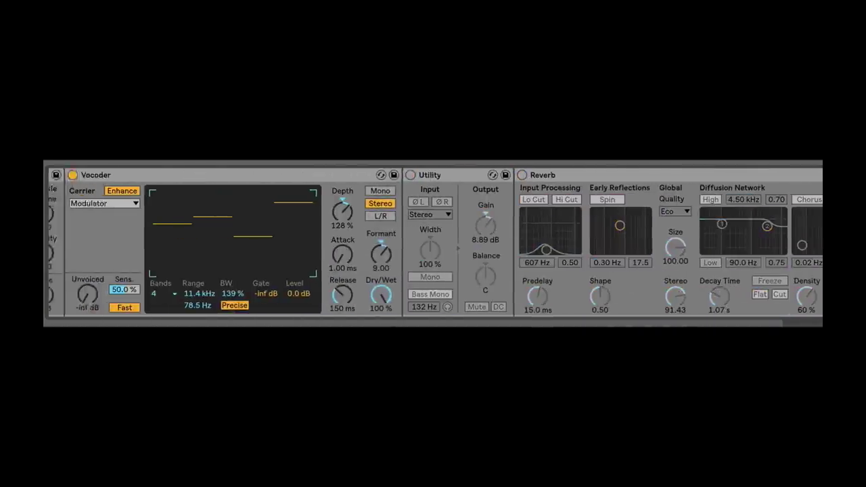
{"action": "left_click", "coordinate": [612, 174]}
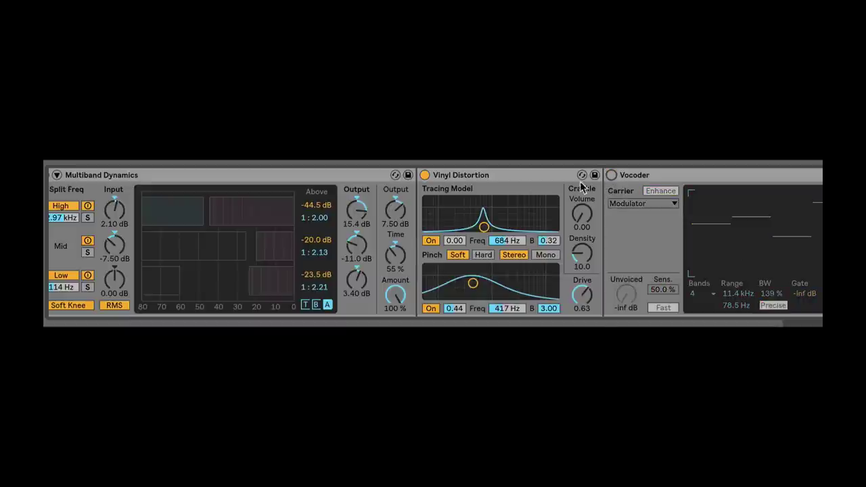
{"action": "left_click", "coordinate": [424, 175]}
Step: Turn off the Multiband Dynamics and Auto Filter devices at the start of the effects chain
{"action": "scroll", "coordinate": [424, 203], "scroll_direction": "left", "scroll_amount": 7}
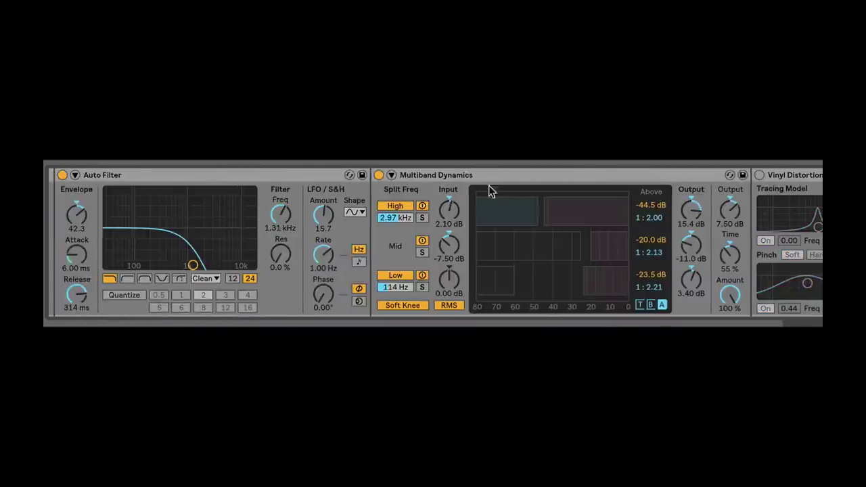
{"action": "left_click", "coordinate": [378, 174]}
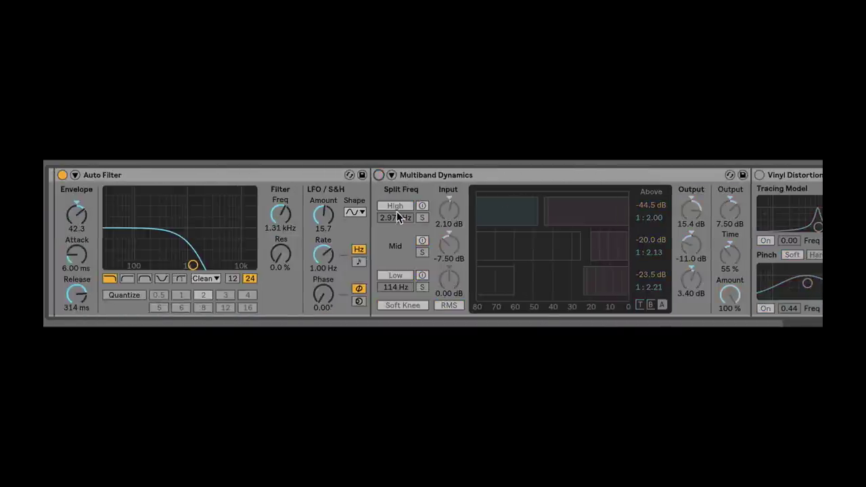
{"action": "left_click", "coordinate": [62, 175]}
Step: Ungroup the Audio Effect Rack so its effects sit directly in the device chain after Operator
{"action": "scroll", "coordinate": [533, 257], "scroll_direction": "left", "scroll_amount": 15}
{"action": "scroll", "coordinate": [560, 203], "scroll_direction": "right", "scroll_amount": 4}
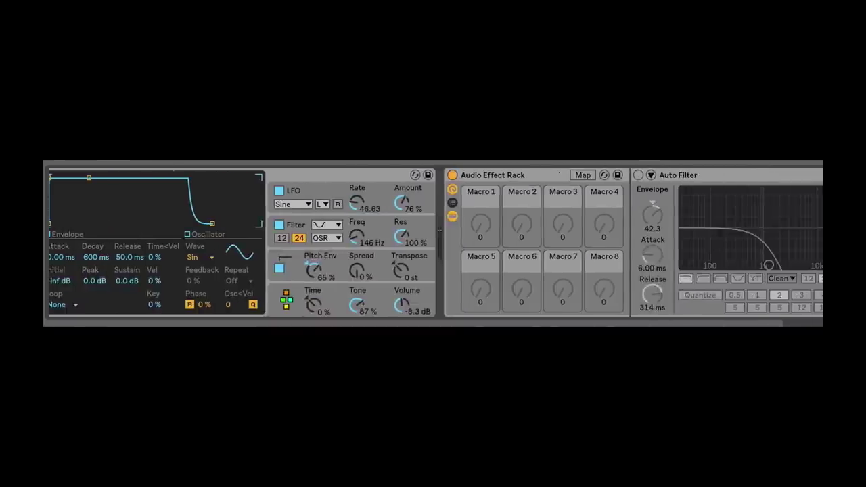
{"action": "left_click", "coordinate": [515, 177]}
{"action": "right_click", "coordinate": [515, 177]}
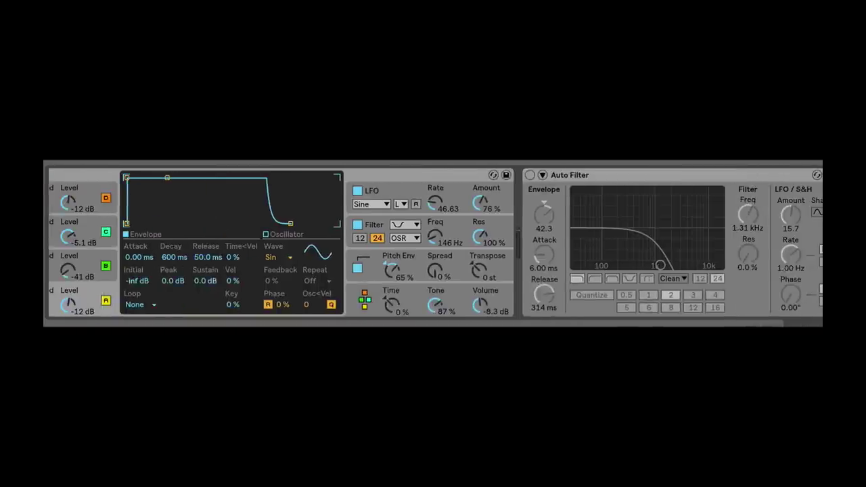
Step: Select all the effect devices in the chain, from Auto Filter through Saturator
{"action": "scroll", "coordinate": [433, 243], "scroll_direction": "right", "scroll_amount": 3}
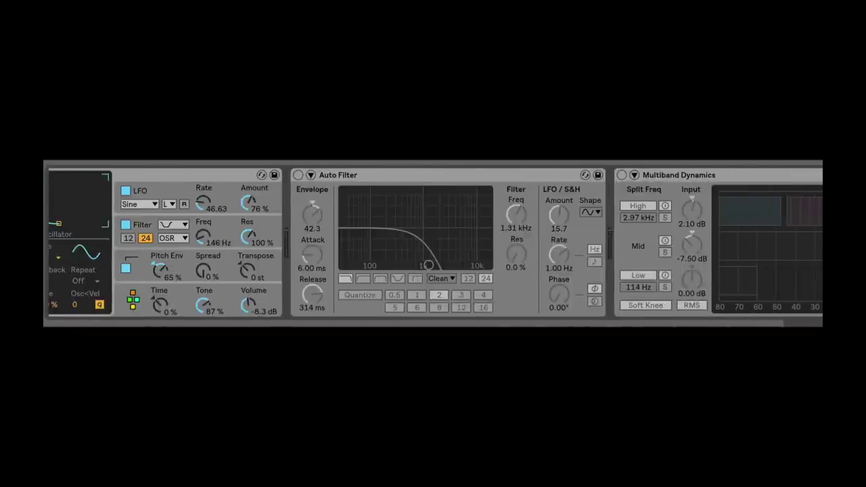
{"action": "scroll", "coordinate": [434, 243], "scroll_direction": "left", "scroll_amount": 5}
{"action": "scroll", "coordinate": [433, 244], "scroll_direction": "right", "scroll_amount": 5}
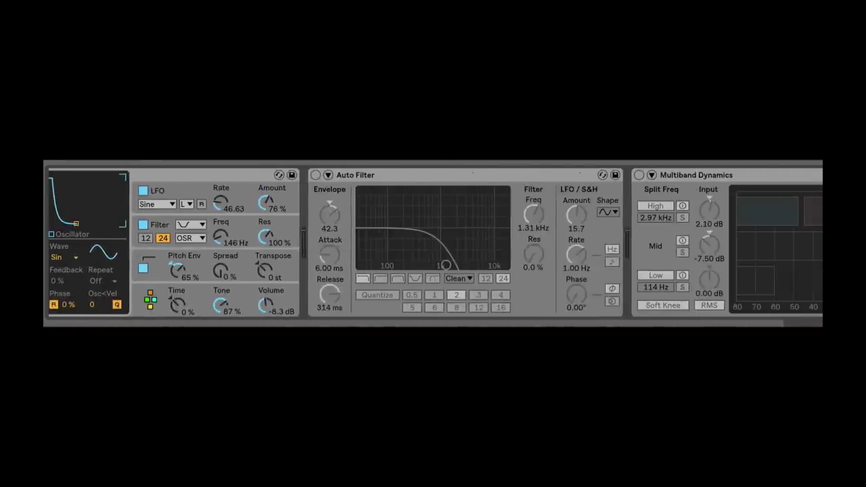
{"action": "left_click", "coordinate": [439, 175]}
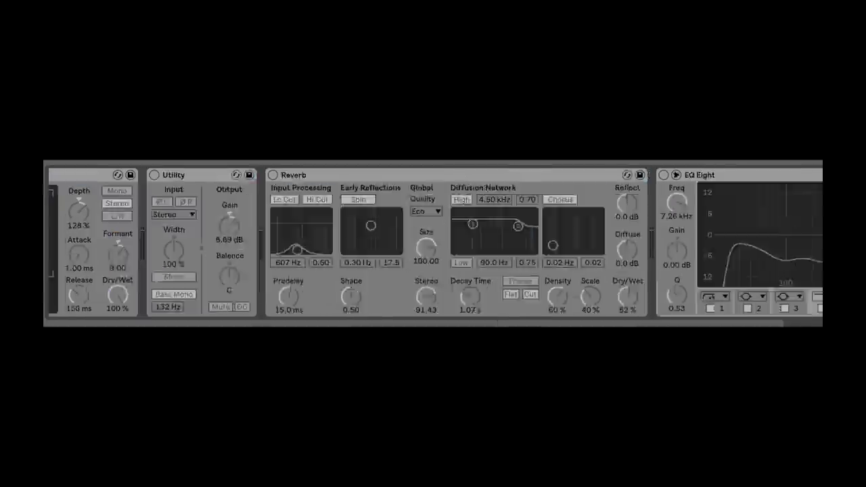
{"action": "scroll", "coordinate": [433, 244], "scroll_direction": "right", "scroll_amount": 10}
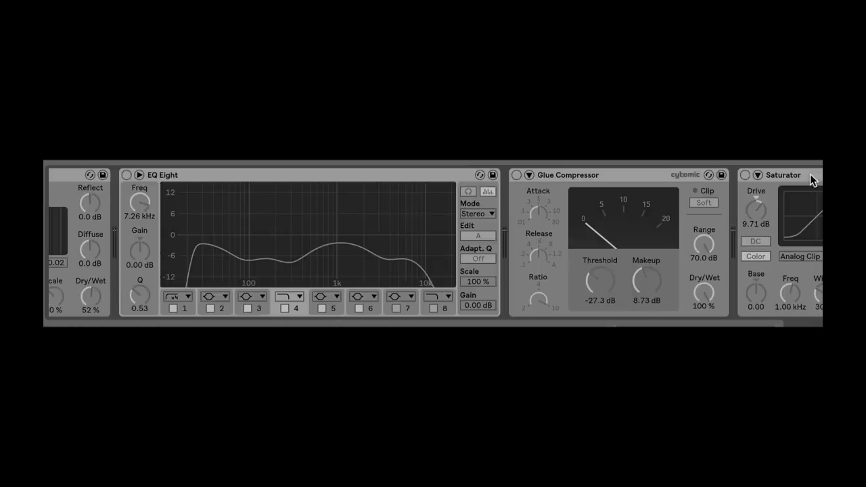
{"action": "left_click", "coordinate": [811, 174], "text": "shift"}
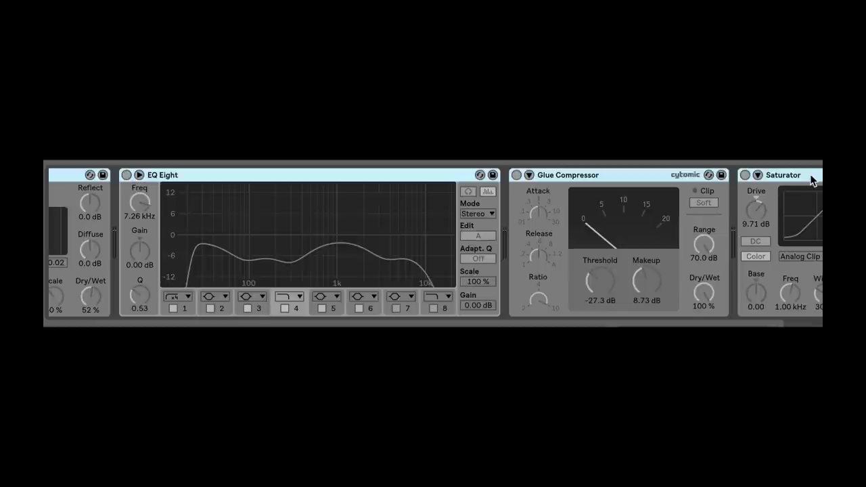
{"action": "scroll", "coordinate": [433, 244], "scroll_direction": "left", "scroll_amount": 2}
{"action": "scroll", "coordinate": [434, 244], "scroll_direction": "left", "scroll_amount": 15}
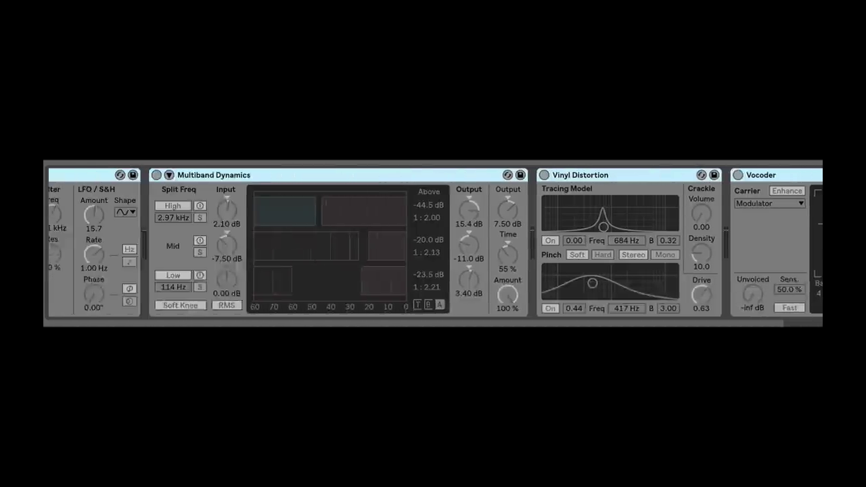
Step: Group the selected effect devices, from Auto Filter through Saturator, into an Audio Effect Rack
{"action": "right_click", "coordinate": [501, 176]}
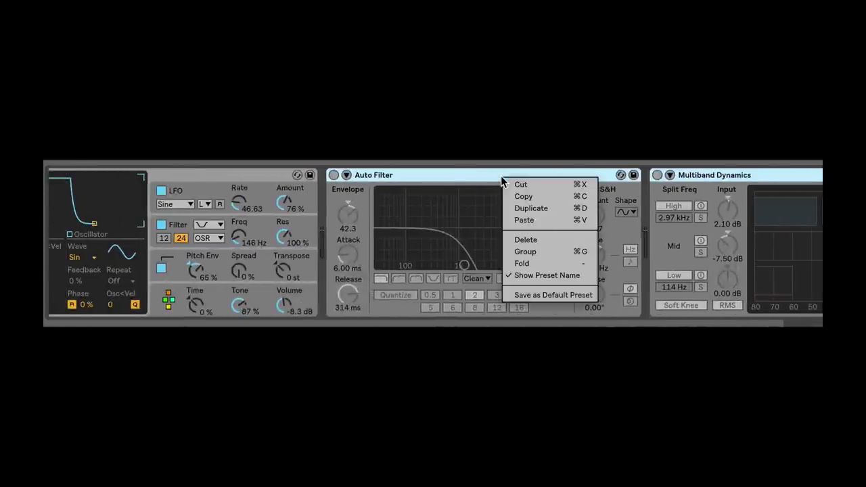
{"action": "left_click", "coordinate": [530, 253]}
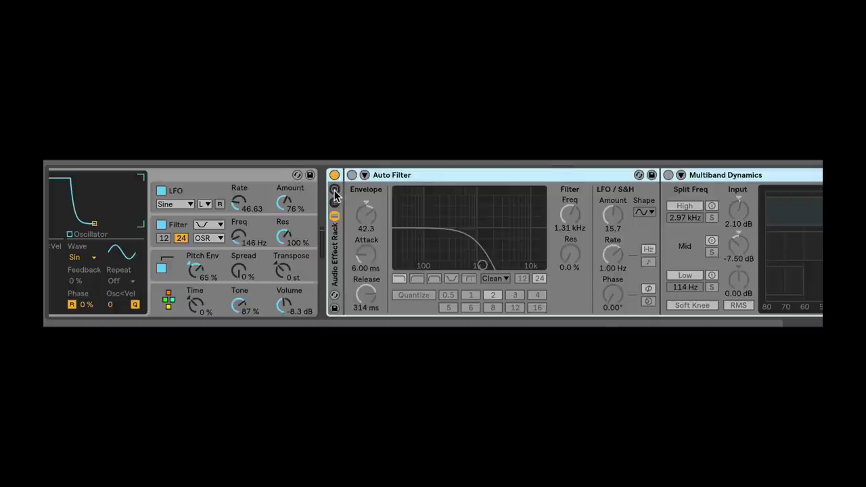
Step: Inspect the rack's macro controls, chain list and device view by showing and hiding each, leaving only the devices displayed
{"action": "left_click", "coordinate": [334, 193]}
{"action": "left_click", "coordinate": [336, 203]}
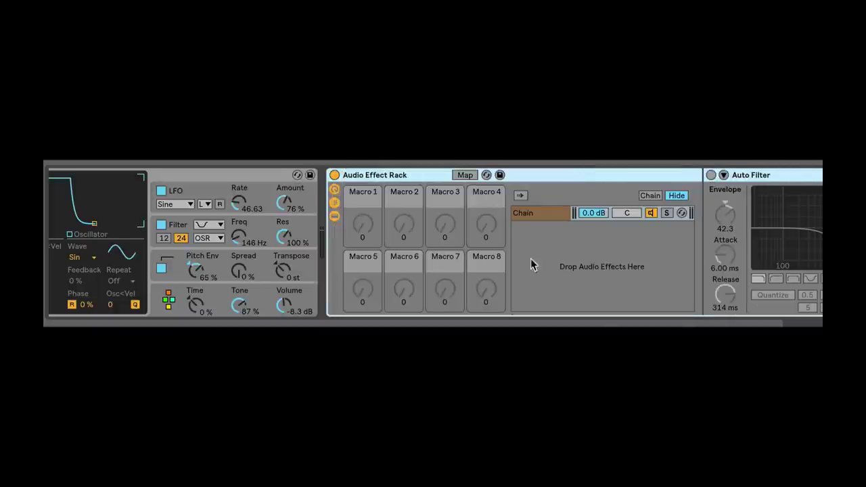
{"action": "left_click", "coordinate": [336, 203]}
{"action": "left_click", "coordinate": [334, 216]}
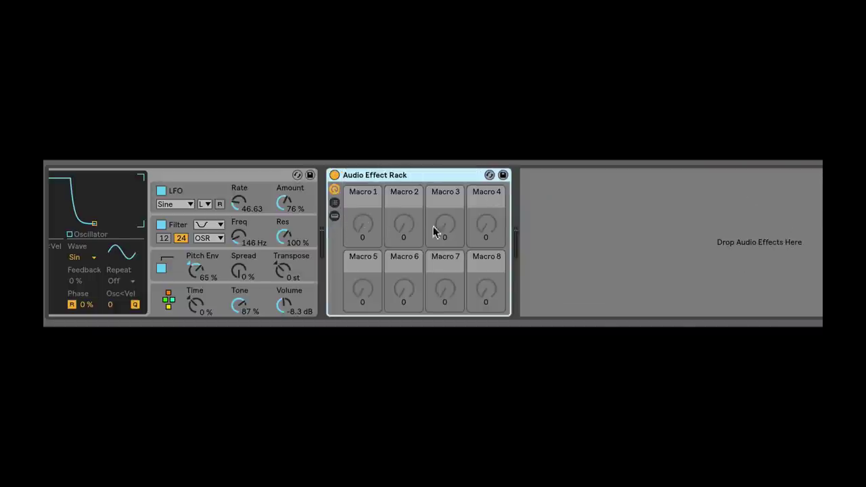
{"action": "left_click", "coordinate": [335, 218]}
{"action": "left_click", "coordinate": [335, 217]}
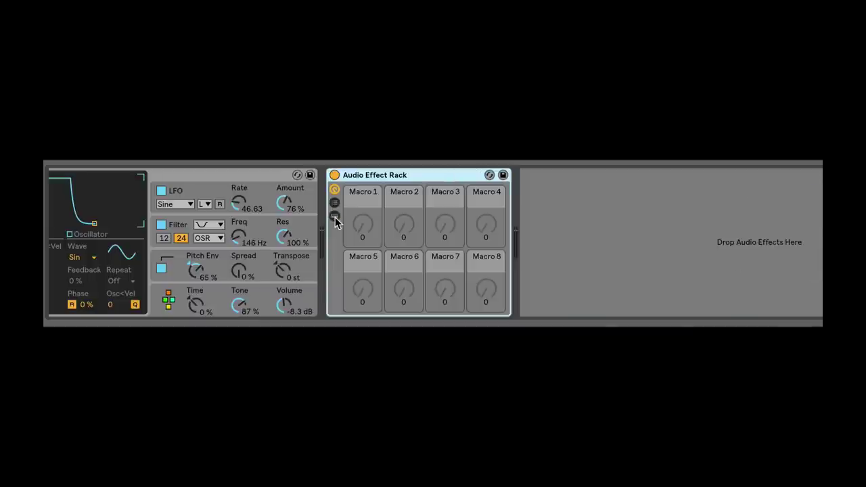
{"action": "left_click", "coordinate": [335, 218]}
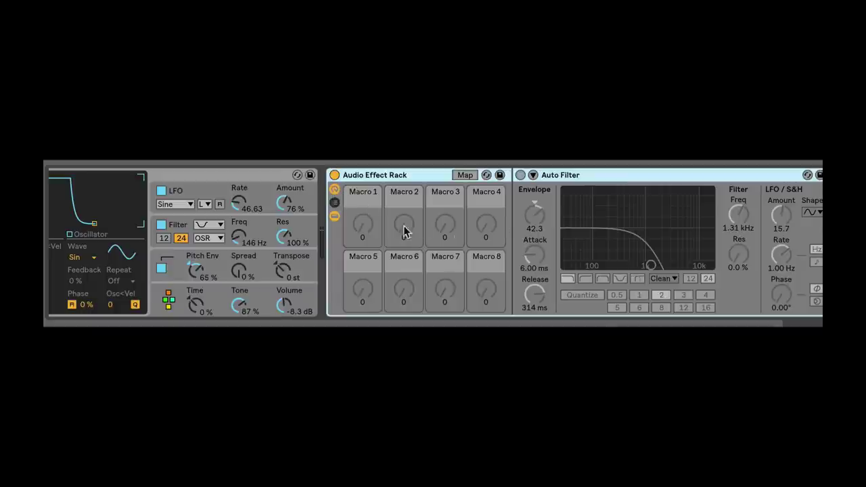
{"action": "left_click", "coordinate": [335, 190]}
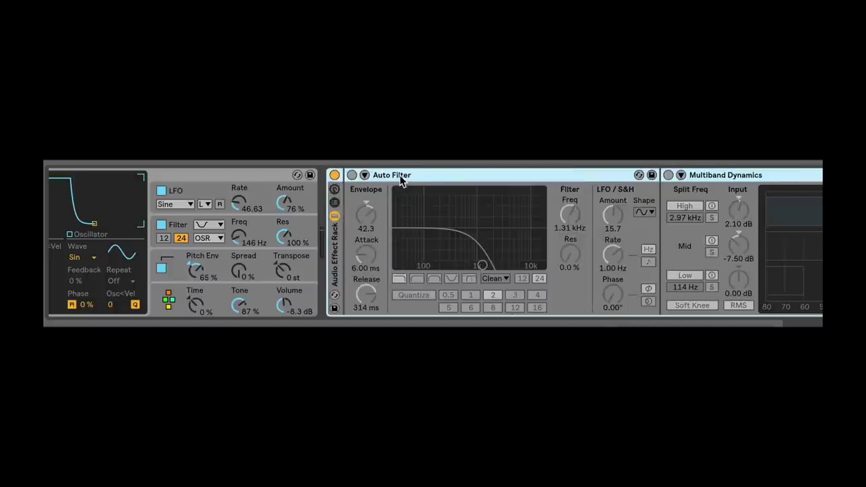
Step: Fold every effect device inside the rack, from Auto Filter through Saturator
{"action": "double_click", "coordinate": [460, 175]}
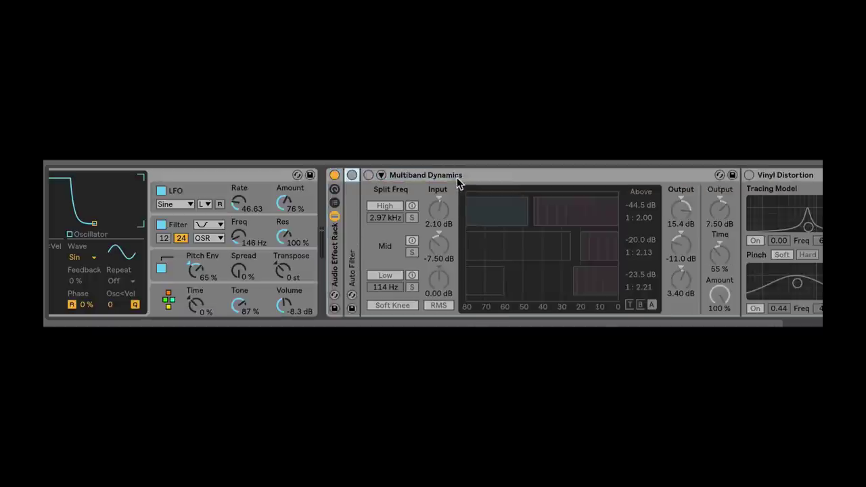
{"action": "double_click", "coordinate": [458, 177]}
{"action": "double_click", "coordinate": [453, 174]}
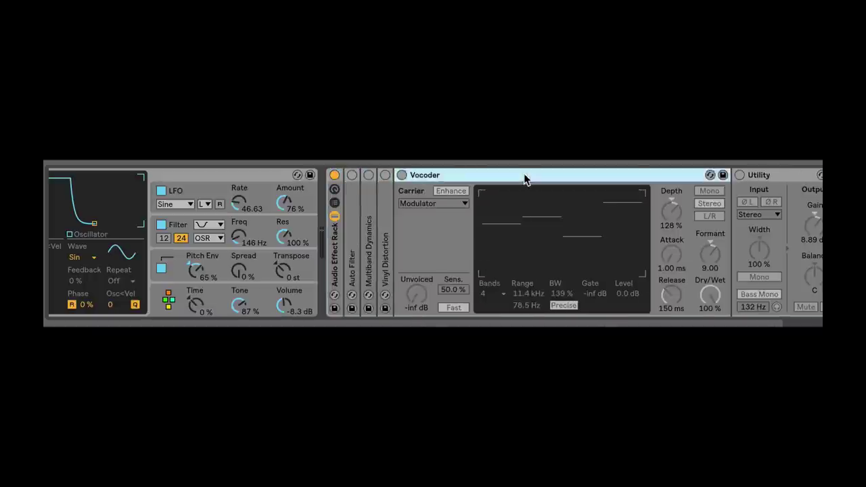
{"action": "double_click", "coordinate": [526, 176]}
{"action": "double_click", "coordinate": [543, 176]}
{"action": "double_click", "coordinate": [461, 176]}
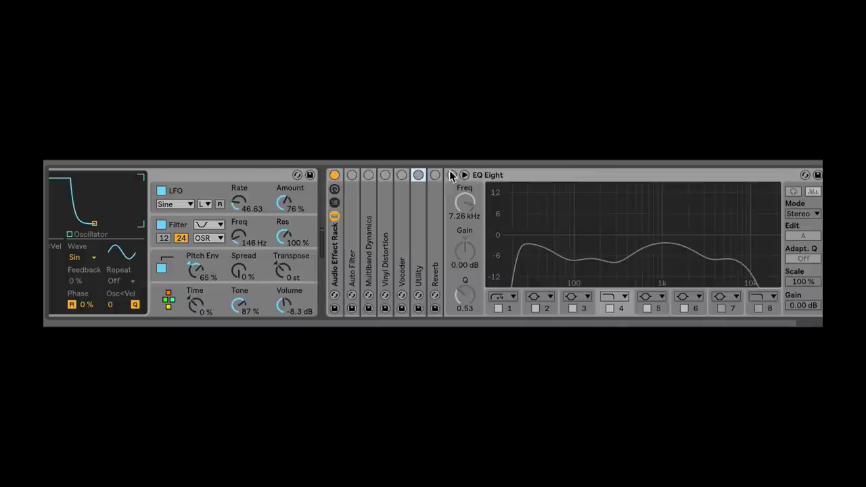
{"action": "double_click", "coordinate": [701, 175]}
{"action": "double_click", "coordinate": [704, 176]}
{"action": "double_click", "coordinate": [572, 175]}
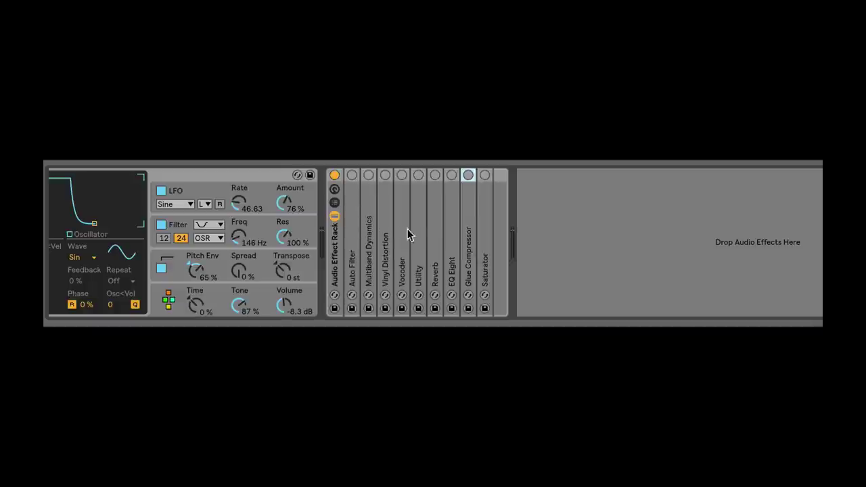
Step: Unfold the Auto Filter in the rack and turn it on
{"action": "scroll", "coordinate": [436, 225], "scroll_direction": "left", "scroll_amount": 5}
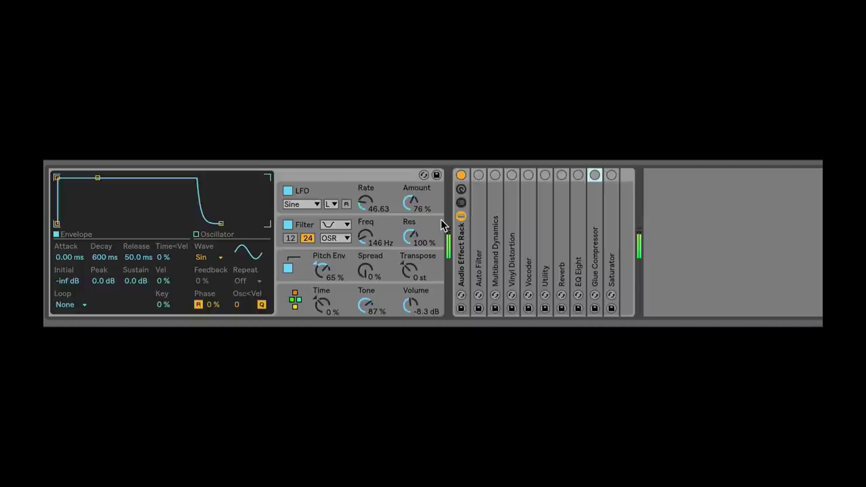
{"action": "double_click", "coordinate": [482, 238]}
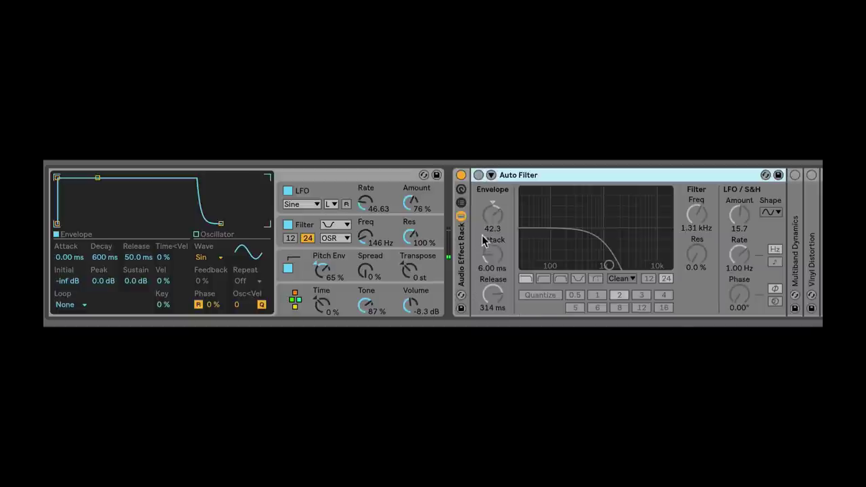
{"action": "left_click", "coordinate": [478, 174]}
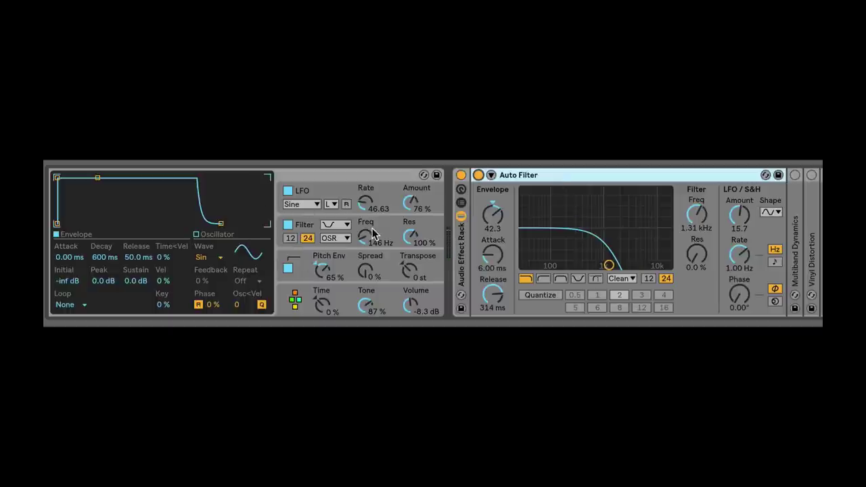
{"action": "scroll", "coordinate": [496, 220], "scroll_direction": "up", "scroll_amount": 1}
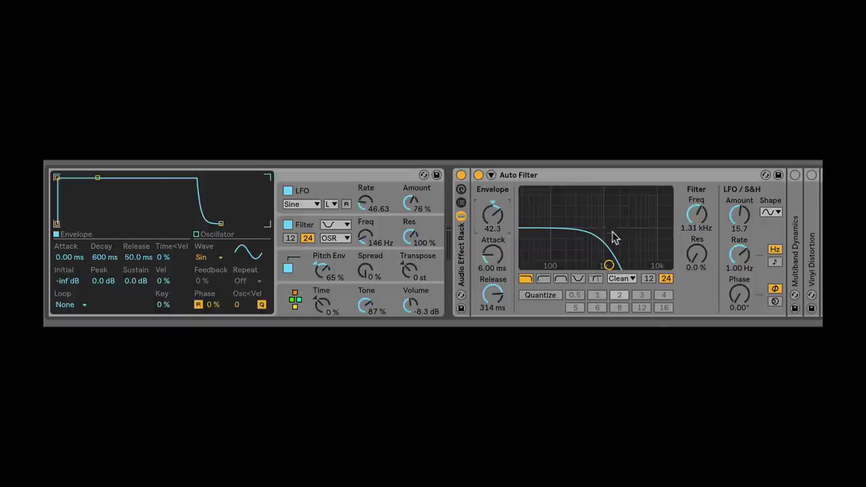
Step: Fold the Auto Filter, and unfold and activate Multiband Dynamics
{"action": "double_click", "coordinate": [528, 175]}
{"action": "double_click", "coordinate": [497, 204]}
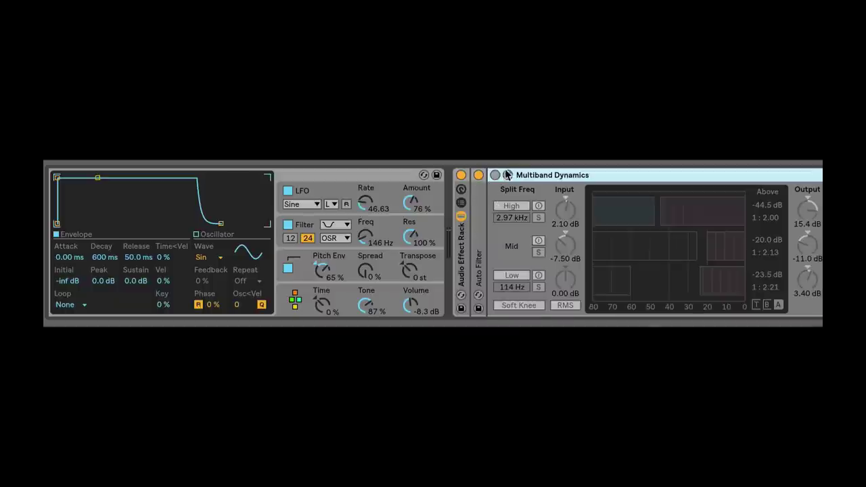
{"action": "left_click", "coordinate": [495, 175]}
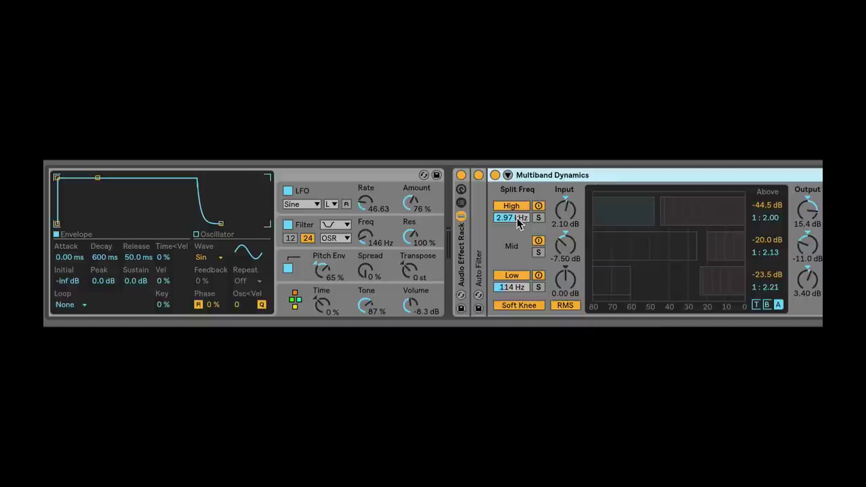
Step: Set the Multiband Dynamics split frequencies to 2.55 kHz for the high band and 118 Hz for the low band
{"action": "mouse_move", "coordinate": [519, 217]}
{"action": "left_mouse_down"}
{"action": "mouse_move", "coordinate": [519, 240]}
{"action": "mouse_move", "coordinate": [519, 223]}
{"action": "left_mouse_up"}
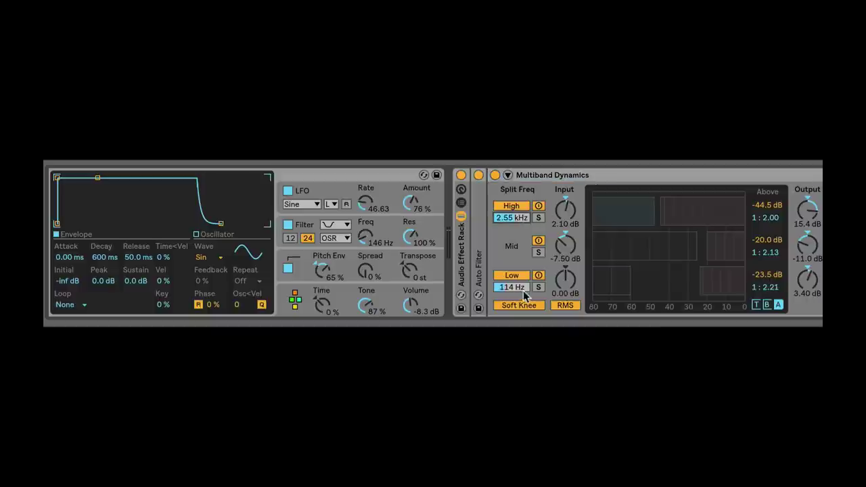
{"action": "left_click_drag", "start_coordinate": [523, 290], "coordinate": [522, 177]}
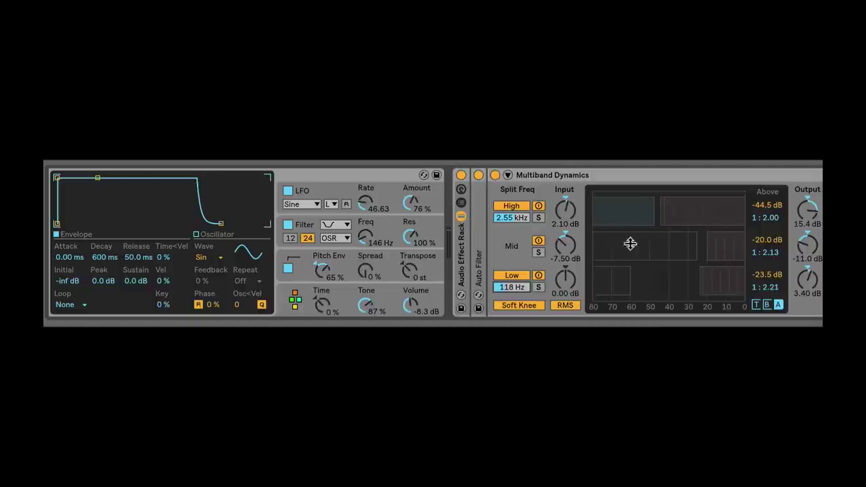
Step: Compare the sound with Multiband Dynamics bypassed and active several times, leaving it on
{"action": "left_click", "coordinate": [495, 176]}
{"action": "left_click", "coordinate": [495, 176]}
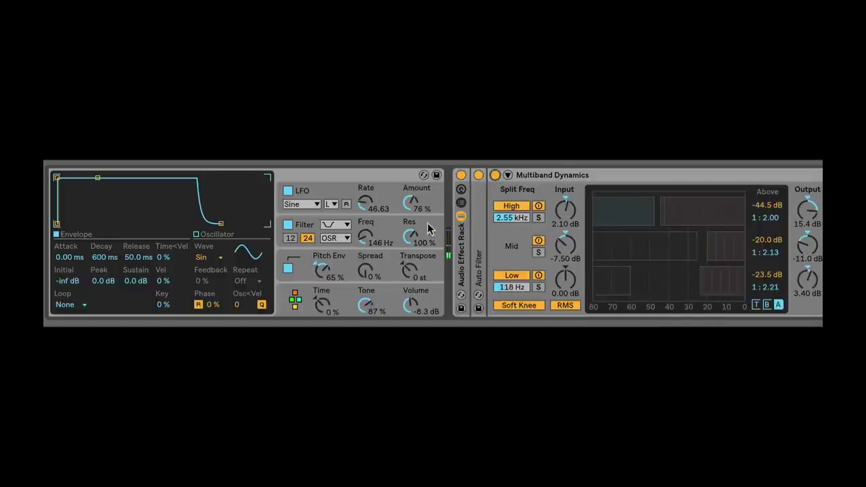
{"action": "left_click", "coordinate": [495, 175]}
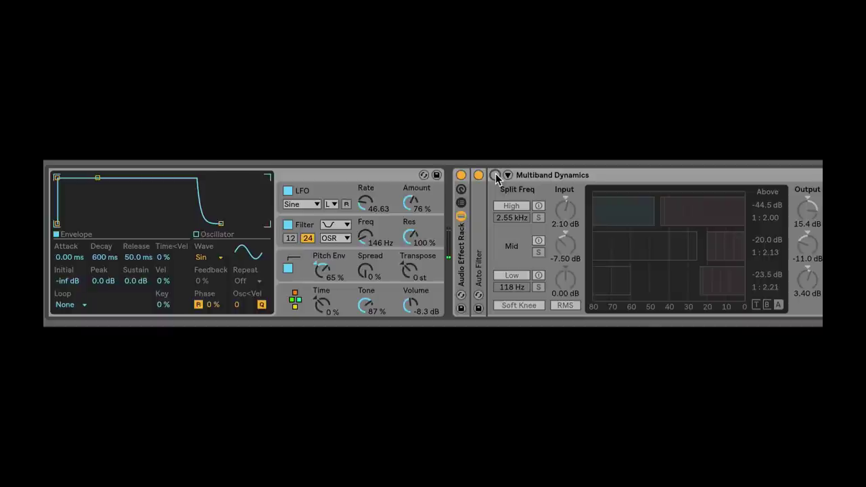
{"action": "left_click", "coordinate": [494, 176]}
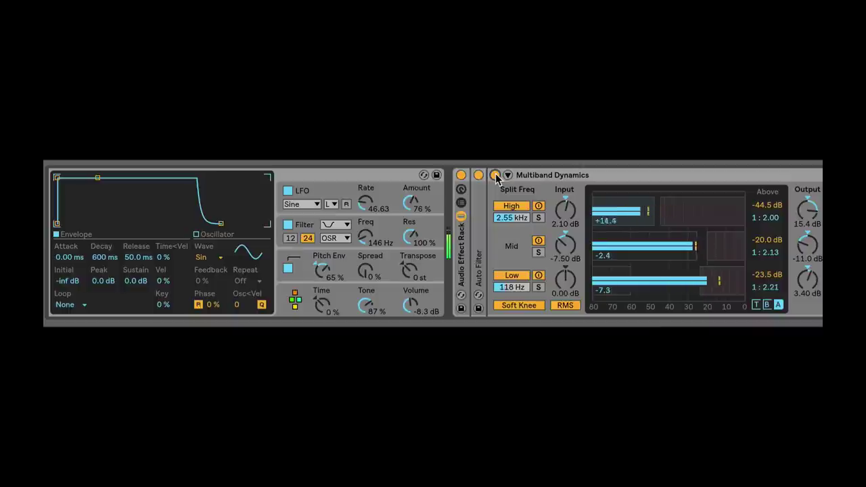
{"action": "left_click", "coordinate": [494, 175]}
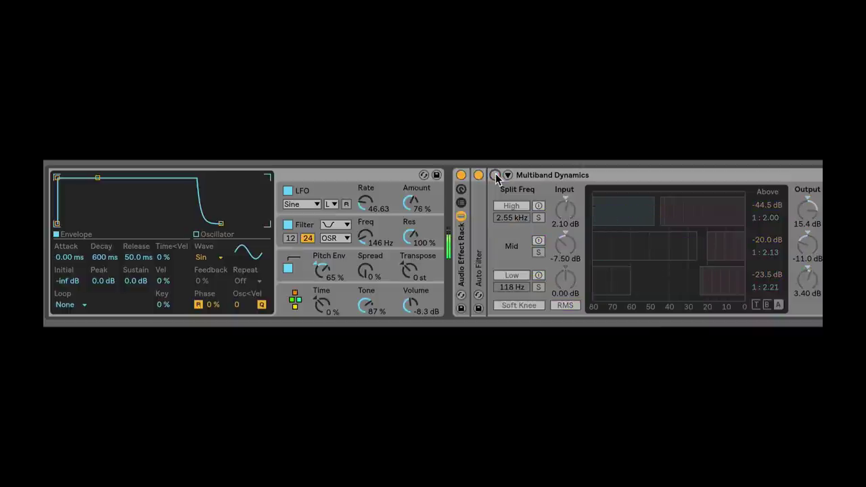
{"action": "left_click", "coordinate": [495, 175]}
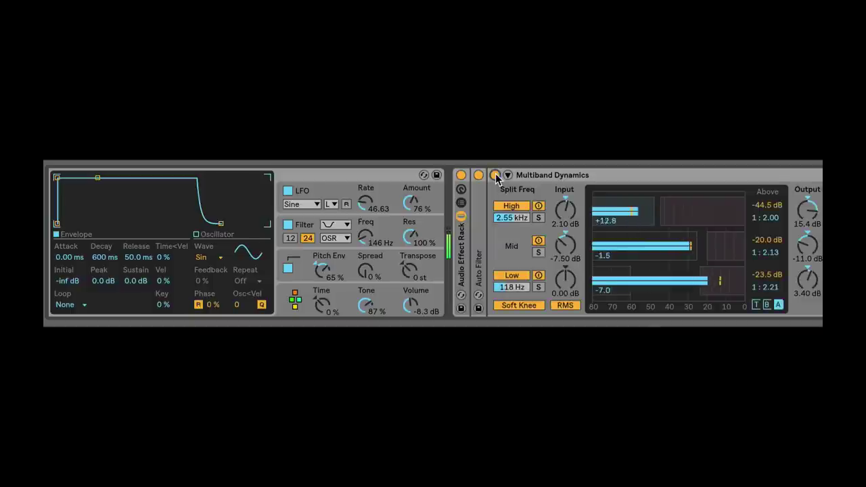
Step: Fold Multiband Dynamics, and unfold Vinyl Distortion to compare the sound with it on and off, leaving it on
{"action": "double_click", "coordinate": [543, 174]}
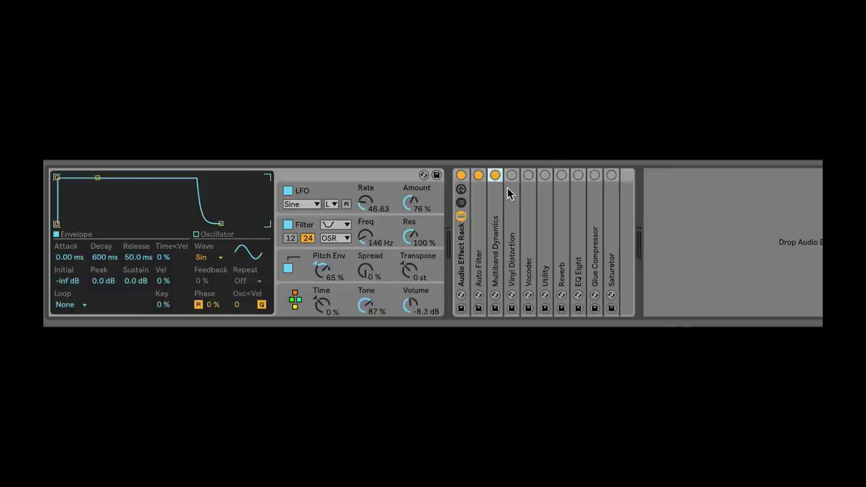
{"action": "double_click", "coordinate": [511, 194]}
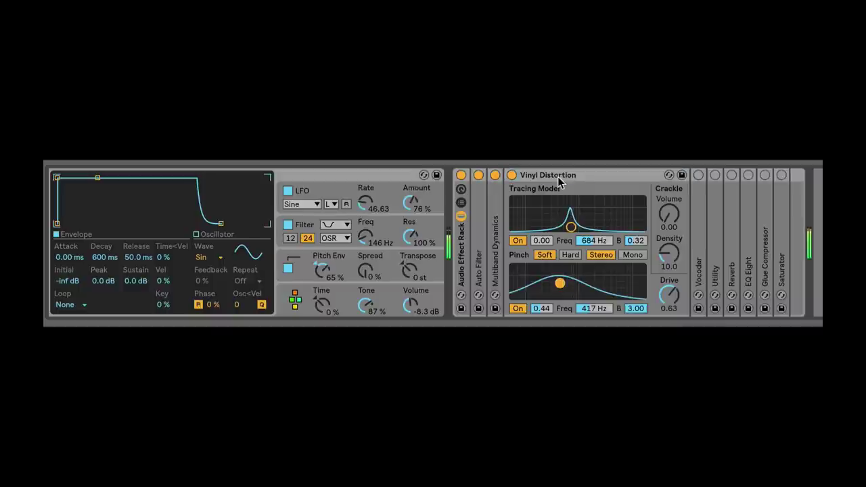
{"action": "left_click", "coordinate": [513, 175]}
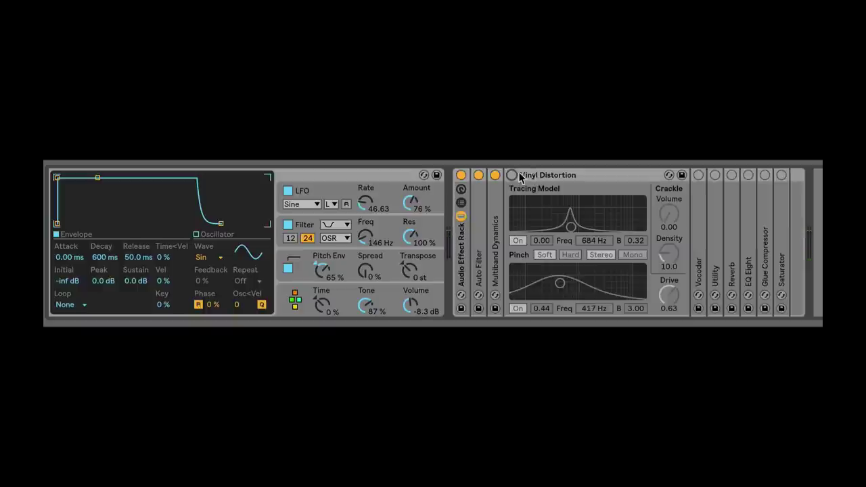
{"action": "left_click", "coordinate": [513, 176]}
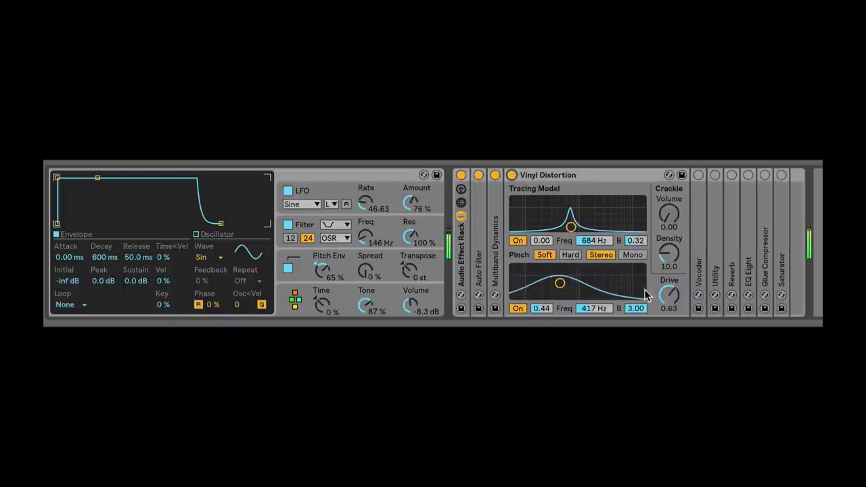
Step: Switch Vinyl Distortion's Pinch from Stereo to Mono and fold the device
{"action": "left_click", "coordinate": [634, 255]}
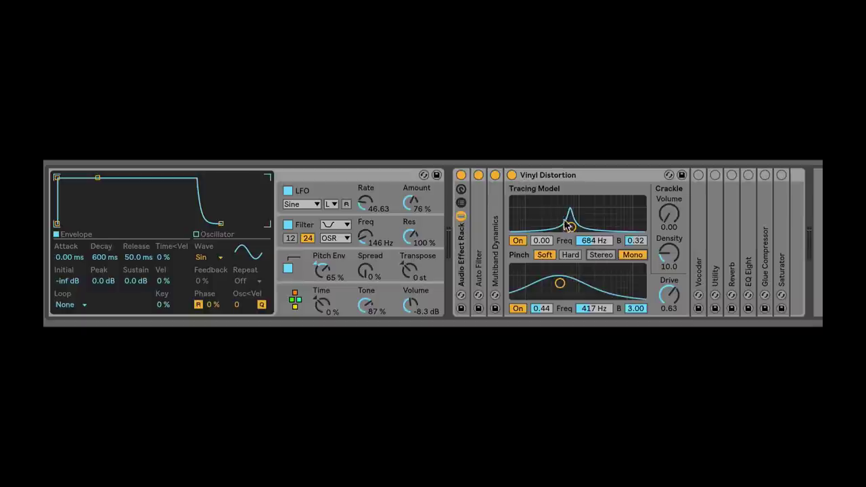
{"action": "double_click", "coordinate": [540, 176]}
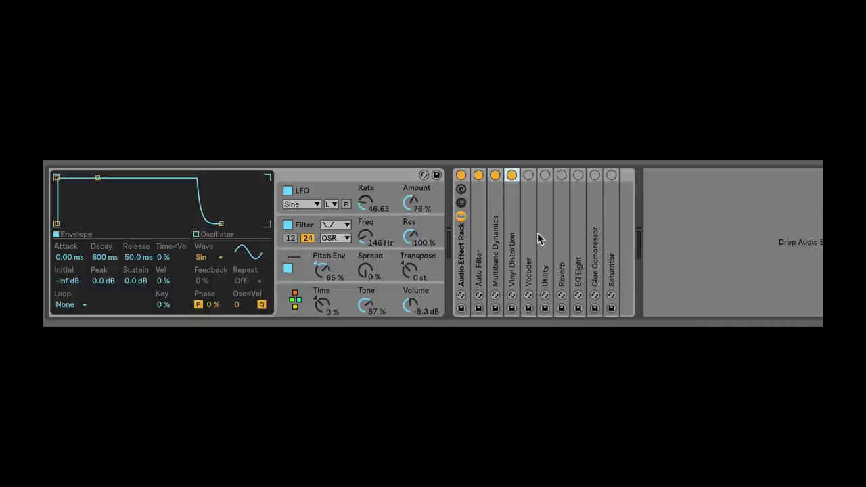
Step: Unfold the Vocoder and compare the sound with it on and off, leaving it turned on
{"action": "double_click", "coordinate": [533, 233]}
{"action": "left_click", "coordinate": [529, 175]}
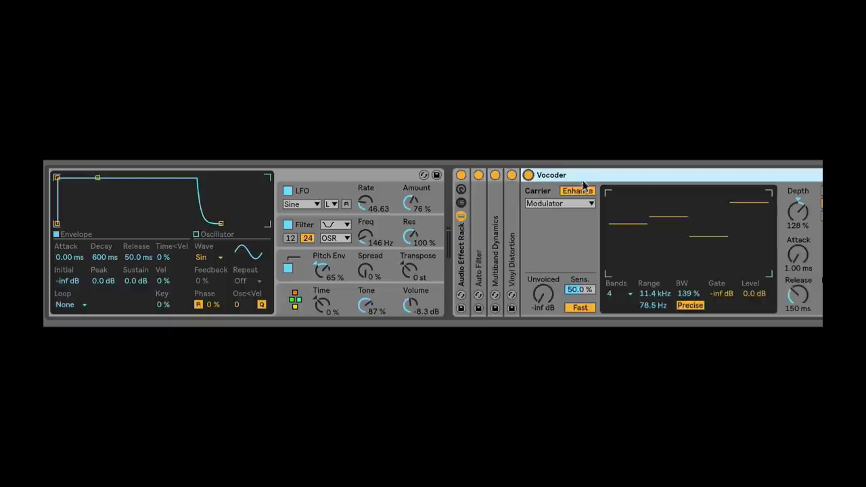
{"action": "left_click", "coordinate": [529, 175]}
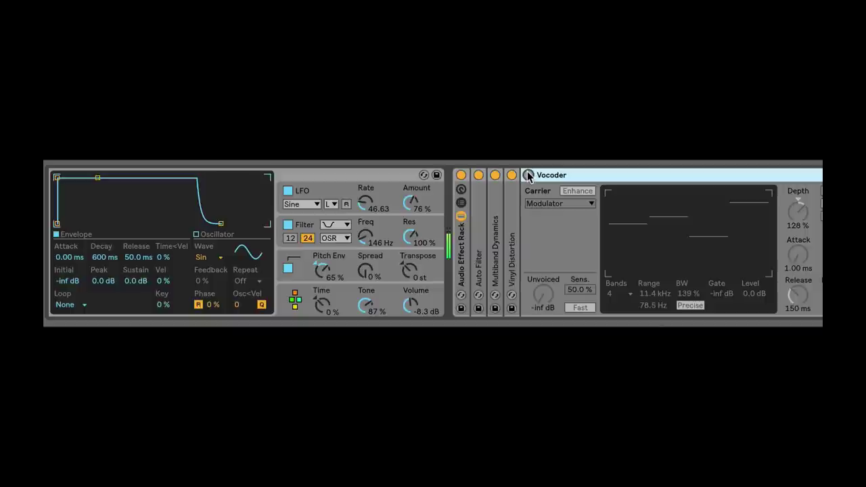
{"action": "left_click", "coordinate": [528, 175]}
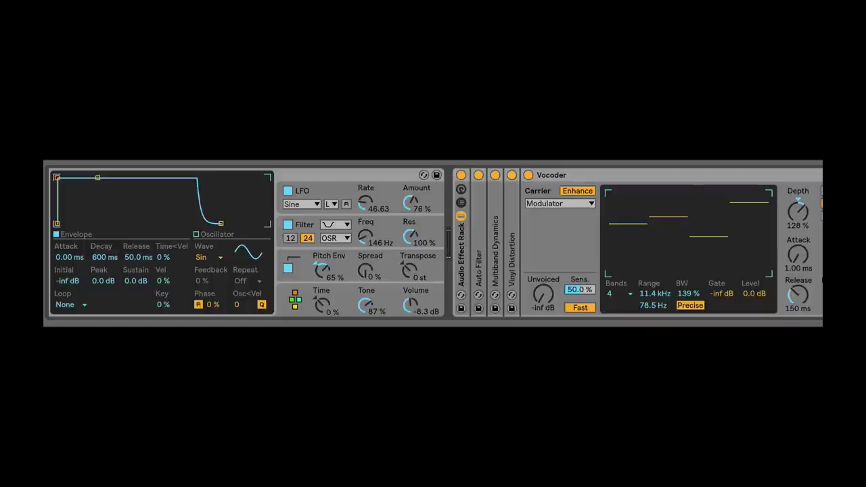
{"action": "left_click", "coordinate": [529, 176]}
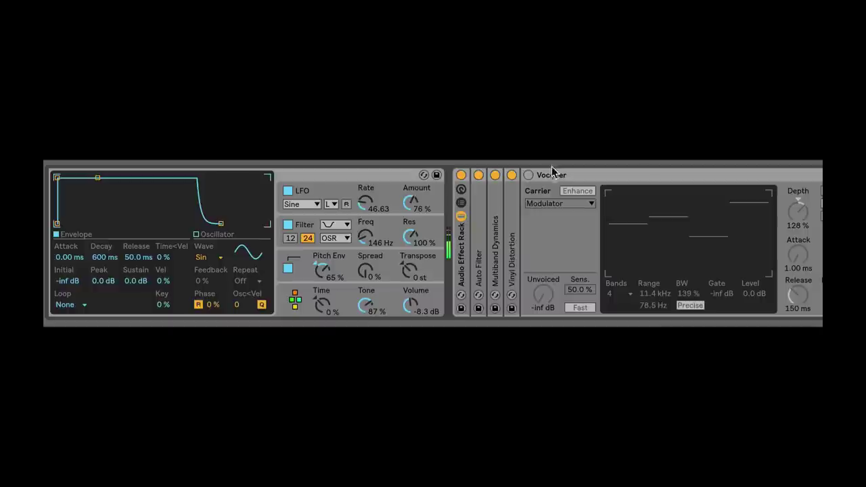
{"action": "left_click", "coordinate": [529, 176]}
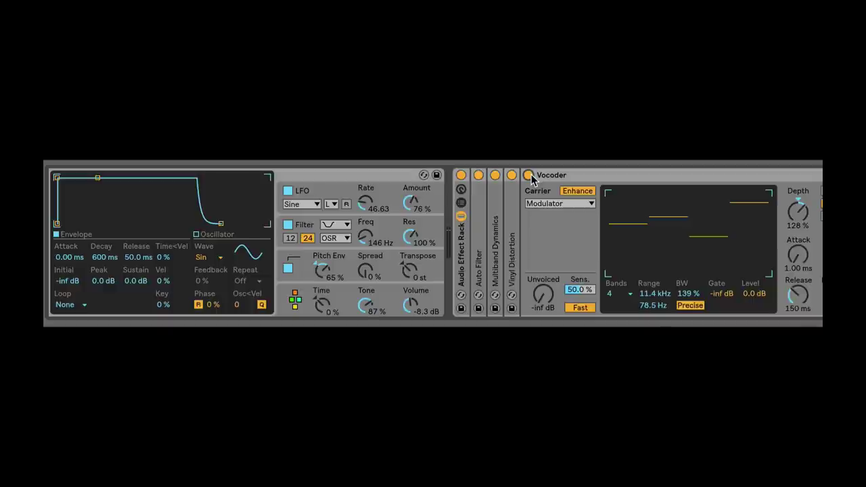
Step: Fold the Vocoder, compare the sound with Reverb bypassed and active, leaving it on, and fold Reverb
{"action": "left_click", "coordinate": [593, 178]}
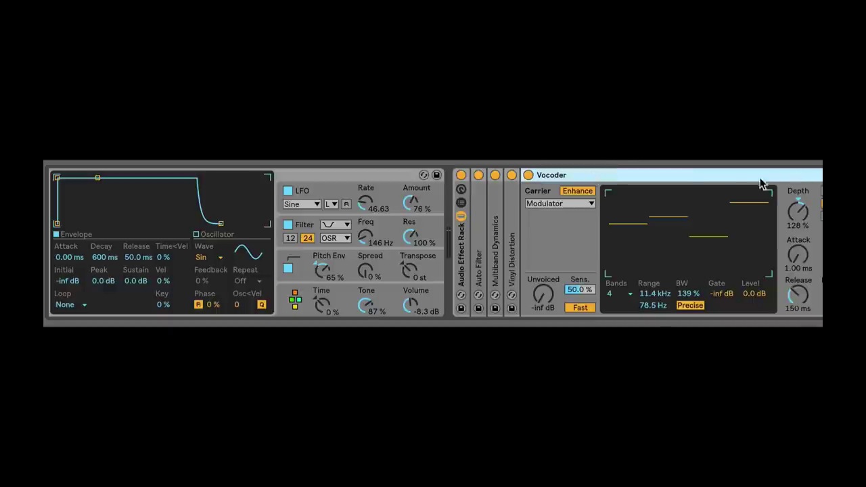
{"action": "double_click", "coordinate": [707, 177]}
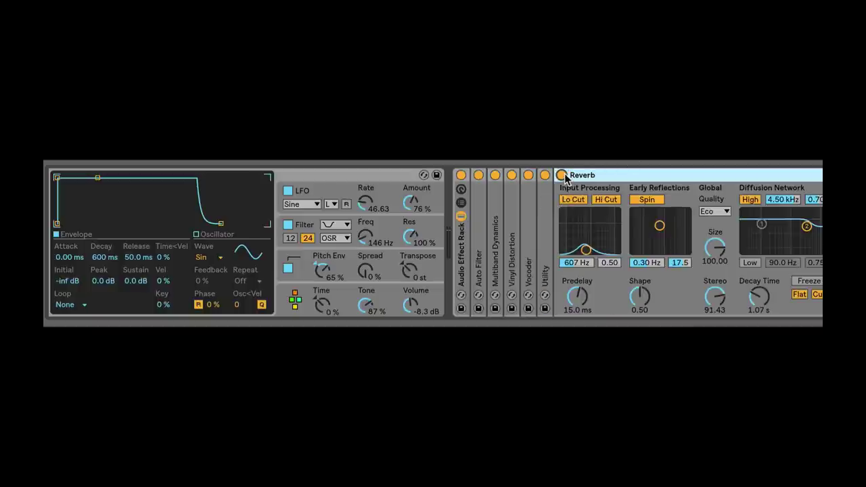
{"action": "left_click", "coordinate": [563, 176]}
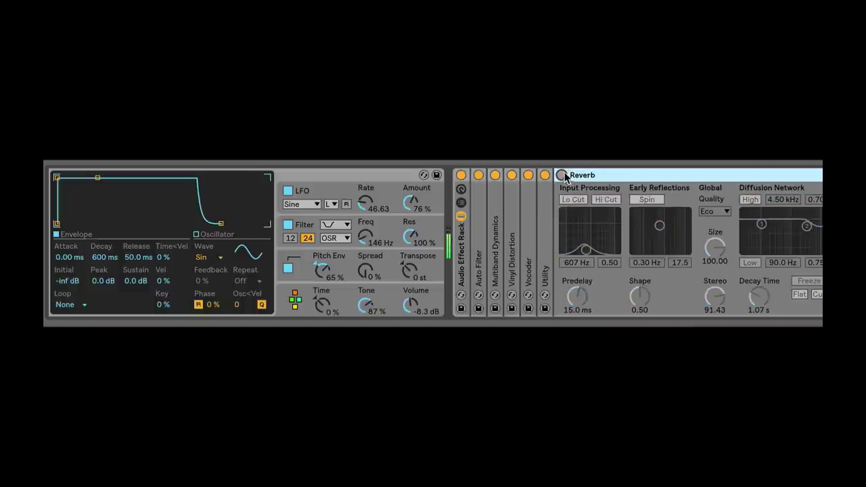
{"action": "left_click", "coordinate": [562, 175]}
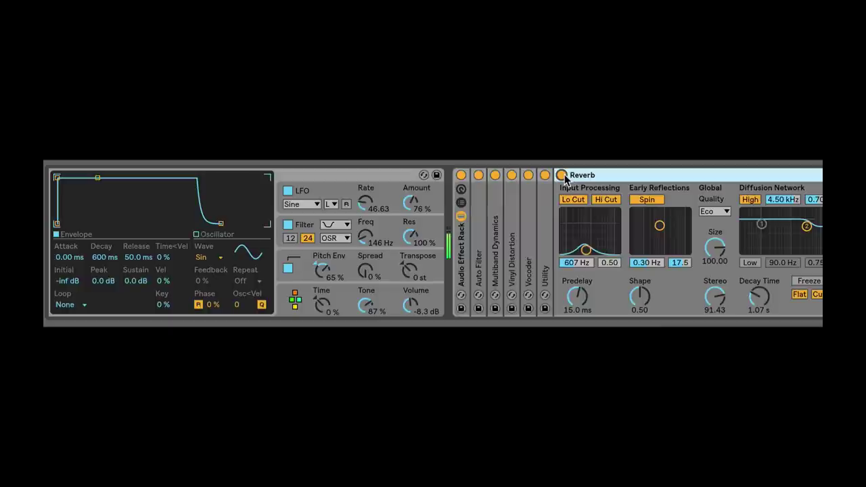
{"action": "double_click", "coordinate": [605, 175]}
Step: Unfold EQ Eight, compare the sound with and without it, leave it on and set its output gain to 0.19 dB
{"action": "double_click", "coordinate": [582, 203]}
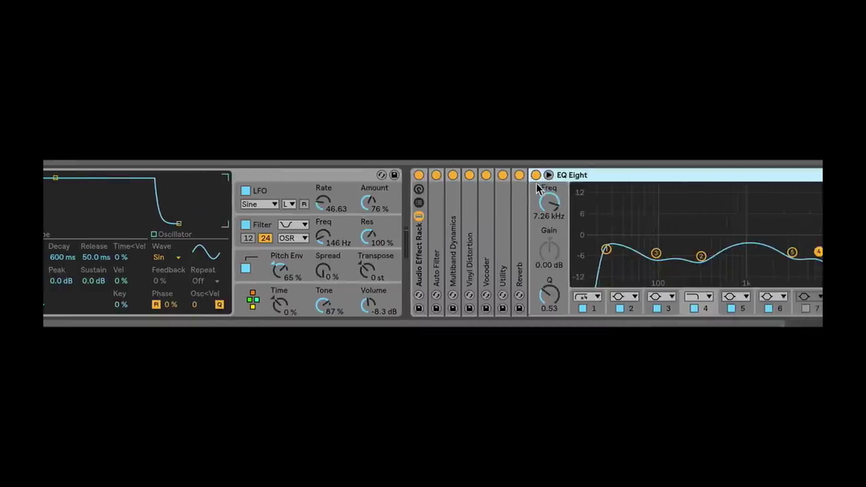
{"action": "left_click", "coordinate": [578, 175]}
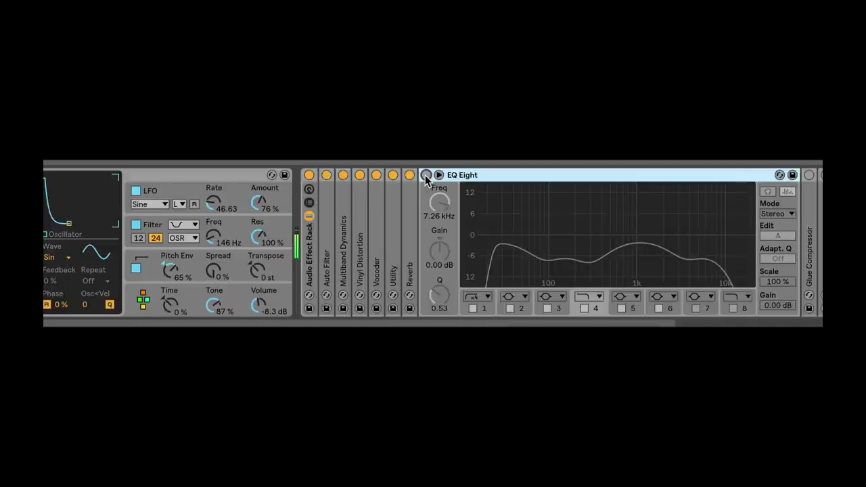
{"action": "left_click", "coordinate": [426, 176]}
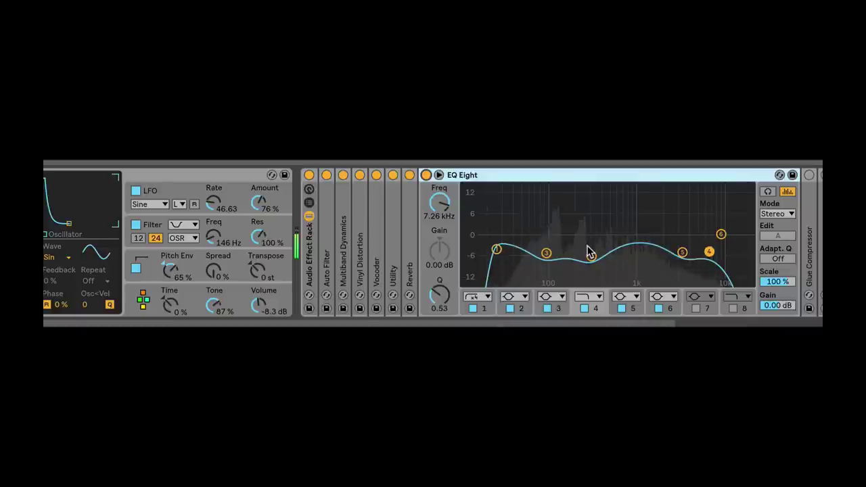
{"action": "left_click", "coordinate": [776, 307]}
{"action": "left_click_drag", "start_coordinate": [776, 307], "coordinate": [776, 303]}
Step: Unfold the Glue Compressor and turn it on, keeping its ratio at 10
{"action": "double_click", "coordinate": [810, 236]}
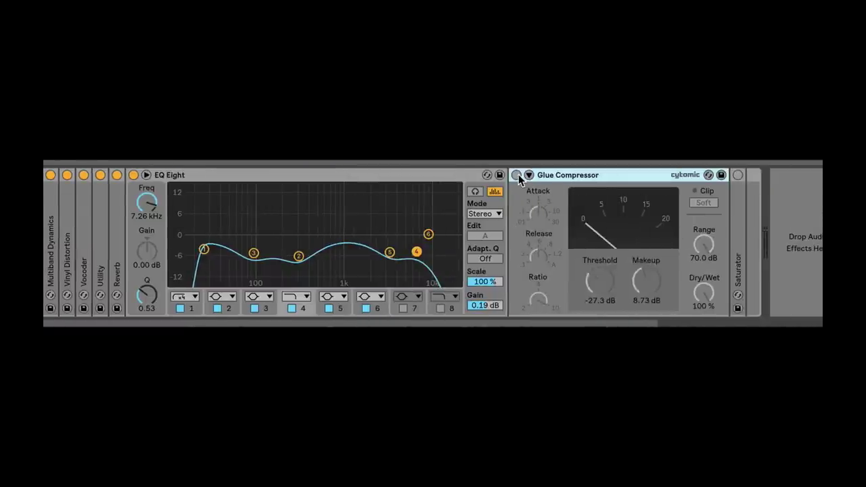
{"action": "left_click", "coordinate": [518, 174]}
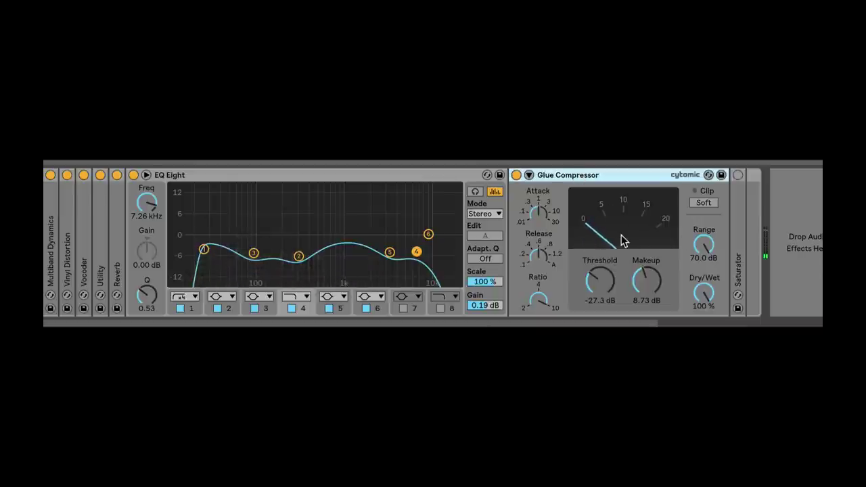
{"action": "left_click_drag", "start_coordinate": [541, 304], "coordinate": [542, 305]}
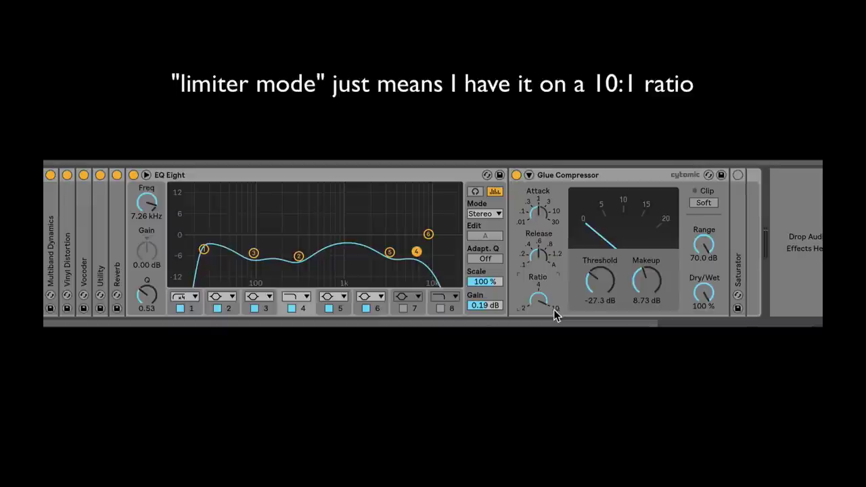
{"action": "left_click_drag", "start_coordinate": [548, 308], "coordinate": [542, 300]}
{"action": "left_click", "coordinate": [559, 177]}
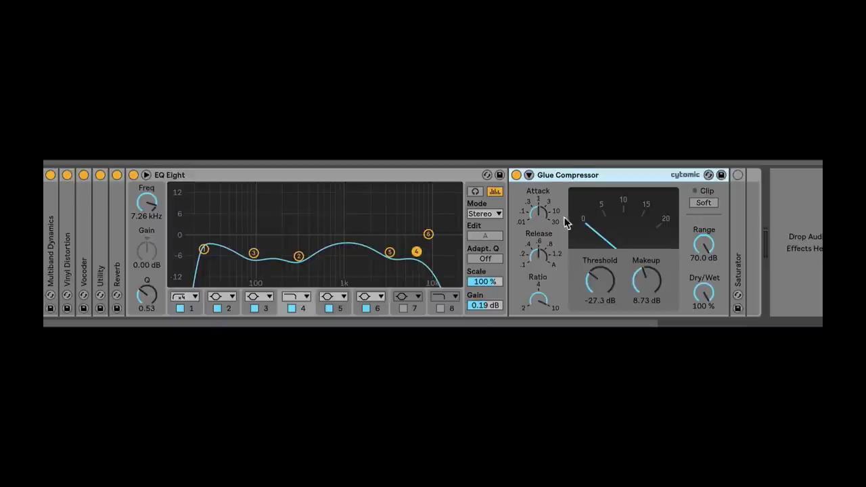
{"action": "left_click", "coordinate": [599, 284]}
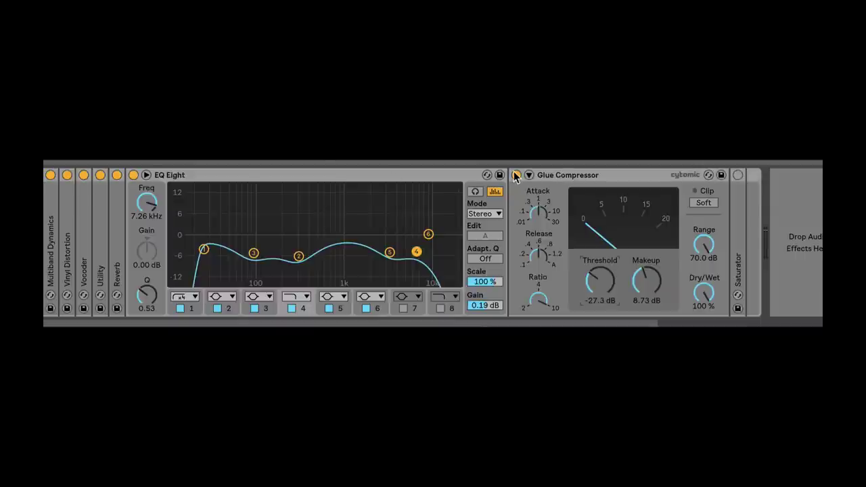
Step: Unfold the Saturator and compare the playing sound with it off and on, leaving it on
{"action": "double_click", "coordinate": [740, 214]}
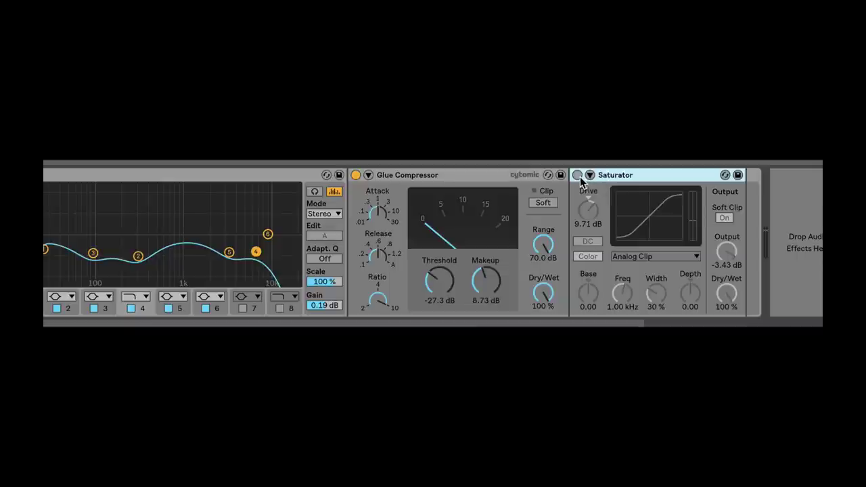
{"action": "left_click", "coordinate": [577, 176]}
{"action": "left_click", "coordinate": [578, 175]}
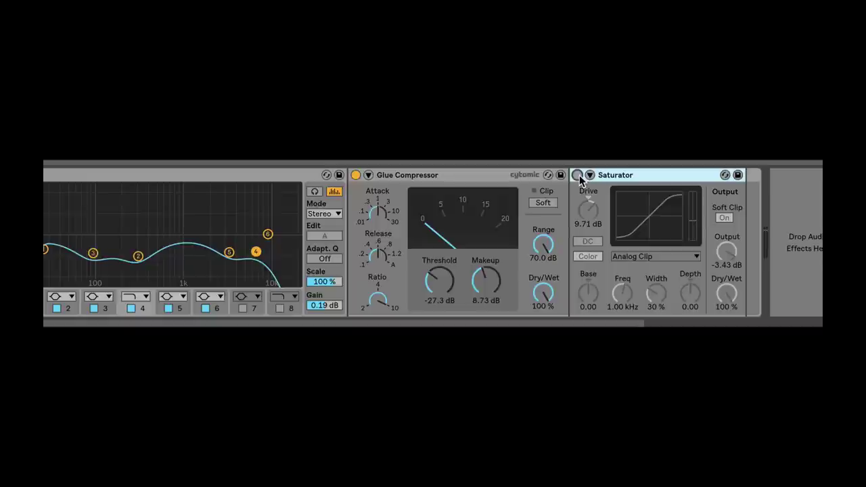
{"action": "left_click", "coordinate": [579, 176]}
{"action": "left_click", "coordinate": [579, 176]}
{"action": "key", "text": "space"}
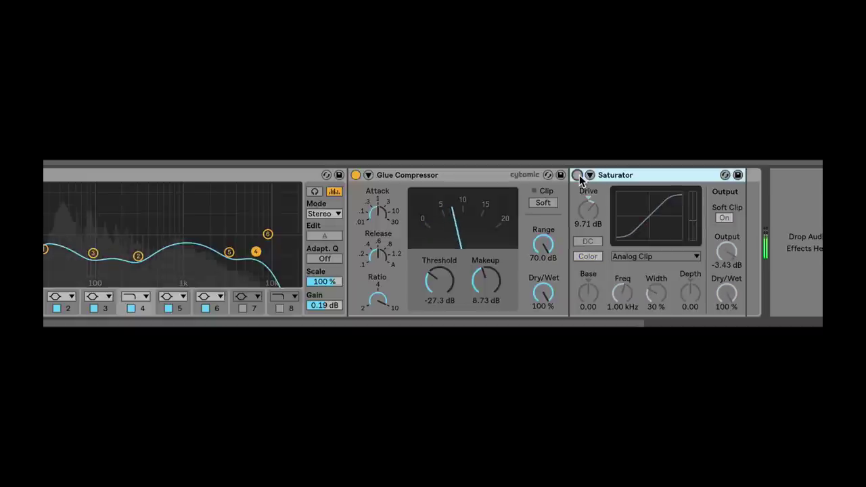
{"action": "left_click", "coordinate": [577, 175]}
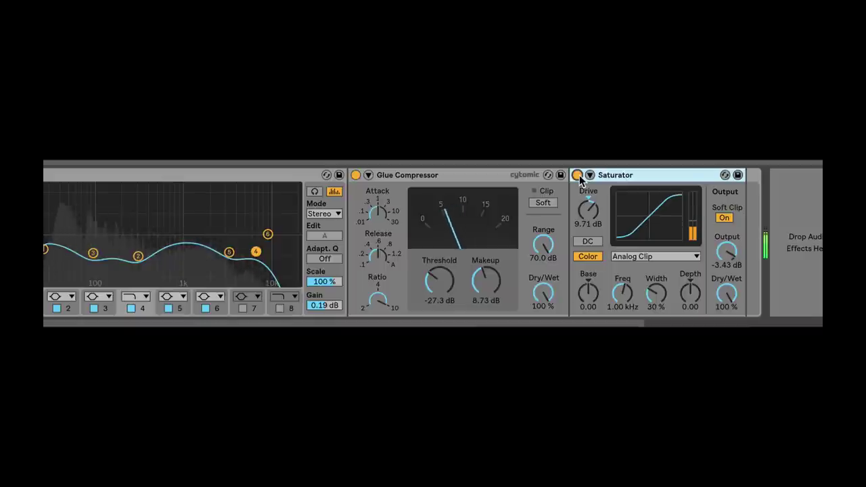
Step: Set the Saturator's output to -7.14 dB and its drive to 12.6 dB, and play the sound to check it
{"action": "left_click_drag", "start_coordinate": [727, 252], "coordinate": [727, 270]}
{"action": "left_click_drag", "start_coordinate": [586, 222], "coordinate": [587, 214]}
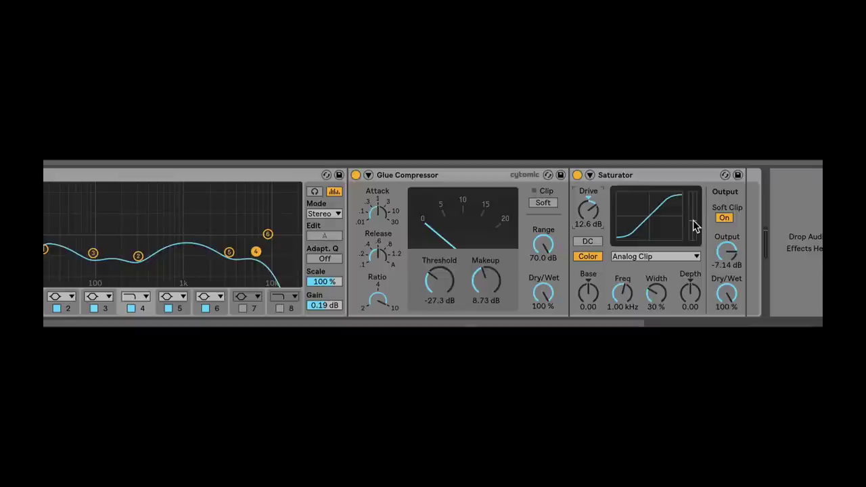
{"action": "left_click", "coordinate": [643, 180]}
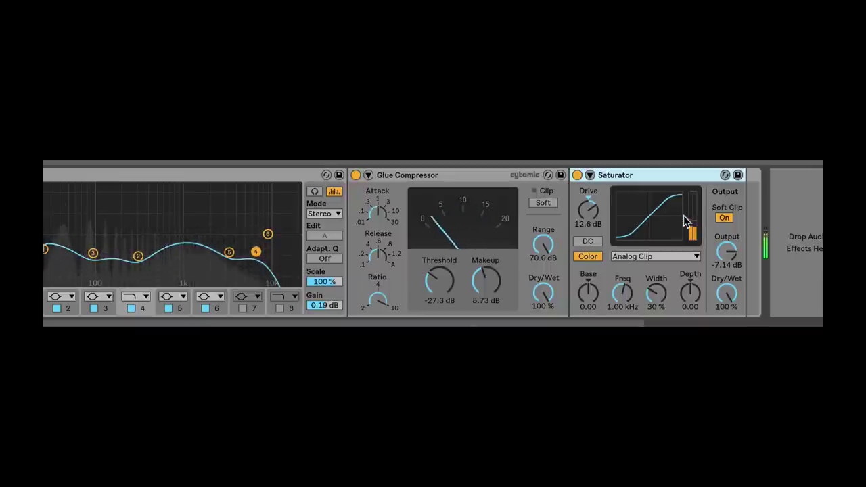
{"action": "key", "text": "space"}
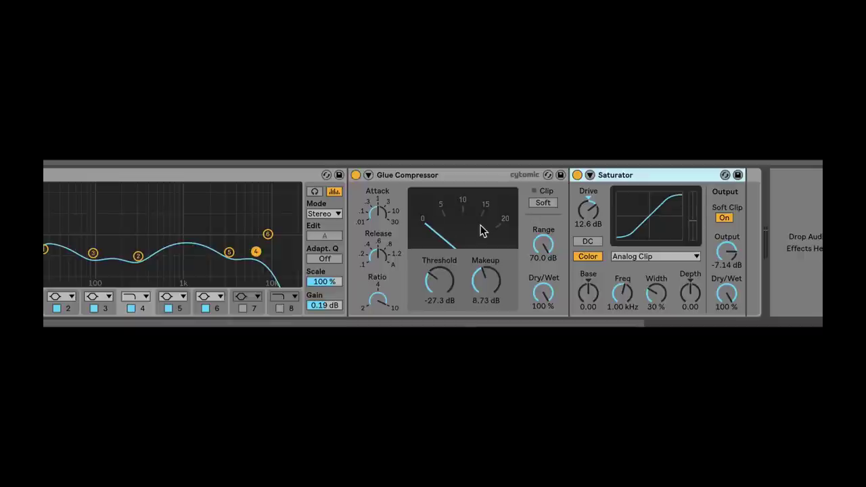
{"action": "key", "text": "space"}
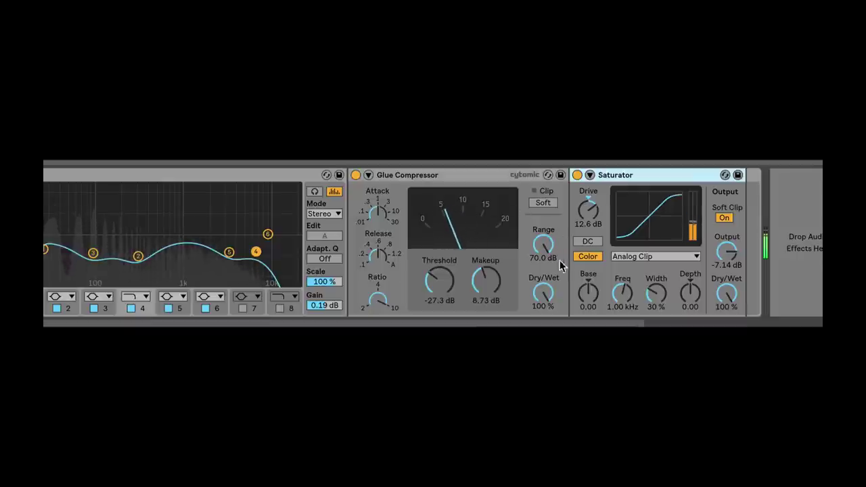
Step: Fold the Saturator, Glue Compressor and EQ Eight so that every device in the rack is collapsed
{"action": "double_click", "coordinate": [655, 176]}
{"action": "left_click", "coordinate": [433, 176]}
{"action": "double_click", "coordinate": [433, 176]}
{"action": "left_click", "coordinate": [121, 178]}
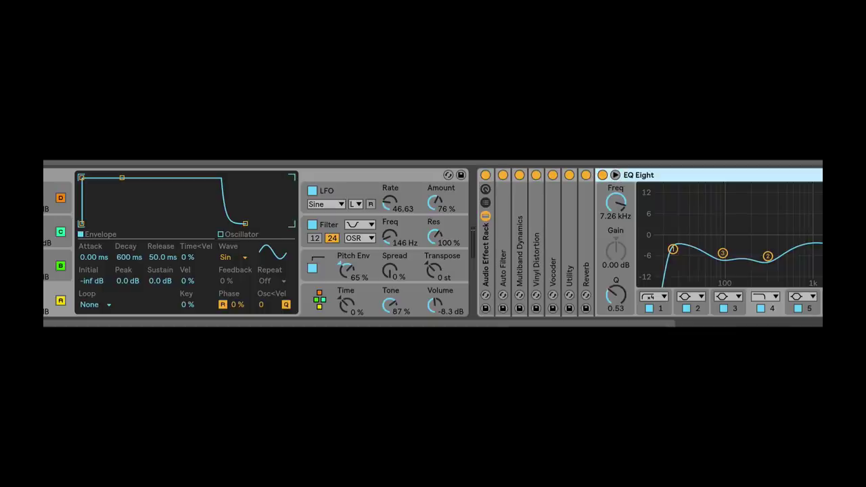
{"action": "double_click", "coordinate": [670, 176]}
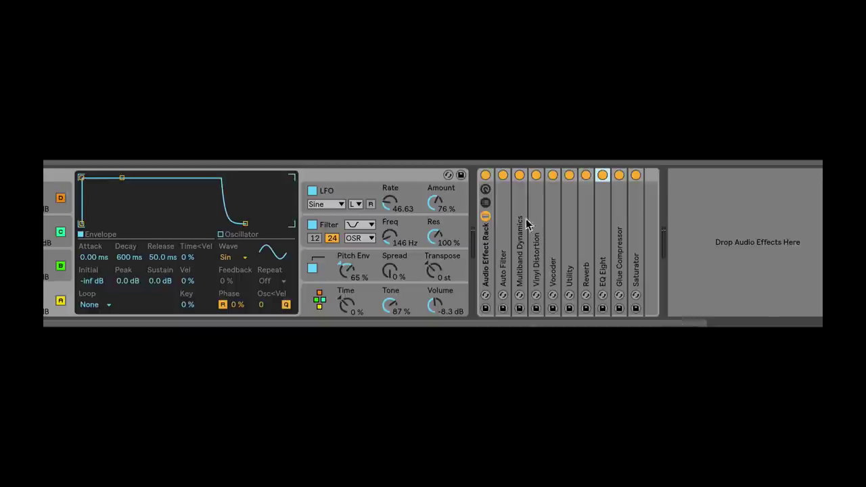
Step: Compare the sound with the whole Audio Effect Rack bypassed and active, leaving the rack on
{"action": "left_click", "coordinate": [486, 176]}
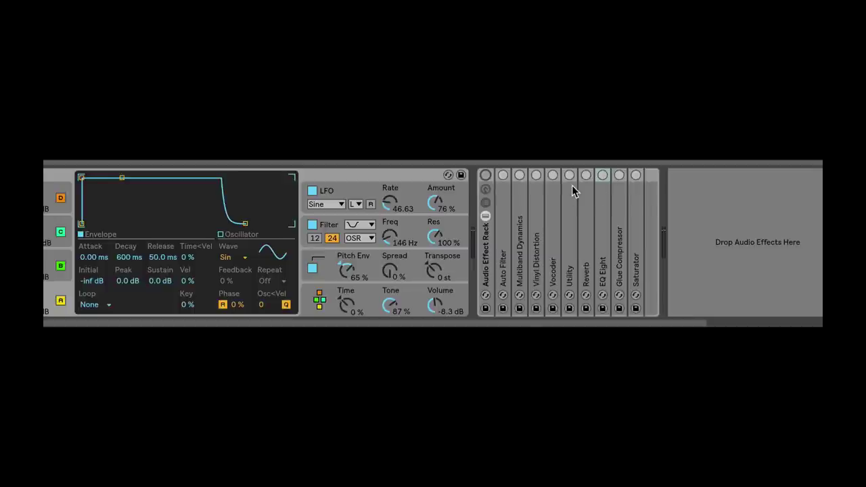
{"action": "left_click", "coordinate": [488, 253]}
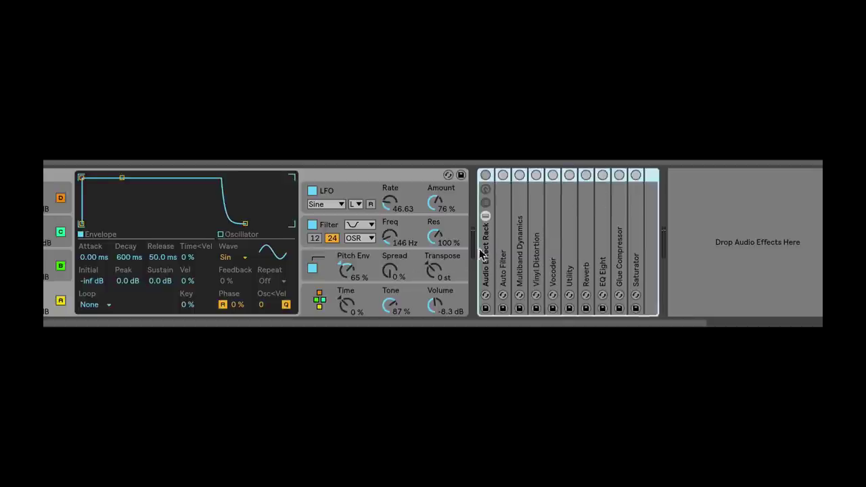
{"action": "key", "text": "Left"}
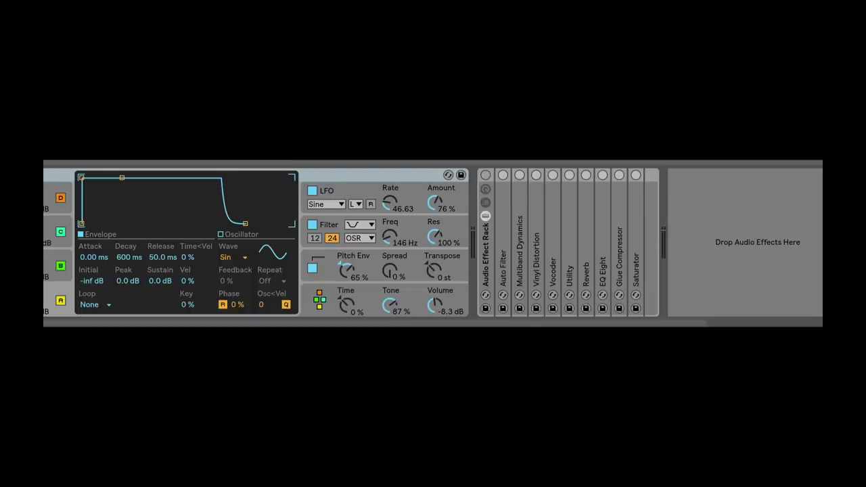
{"action": "left_click", "coordinate": [485, 175]}
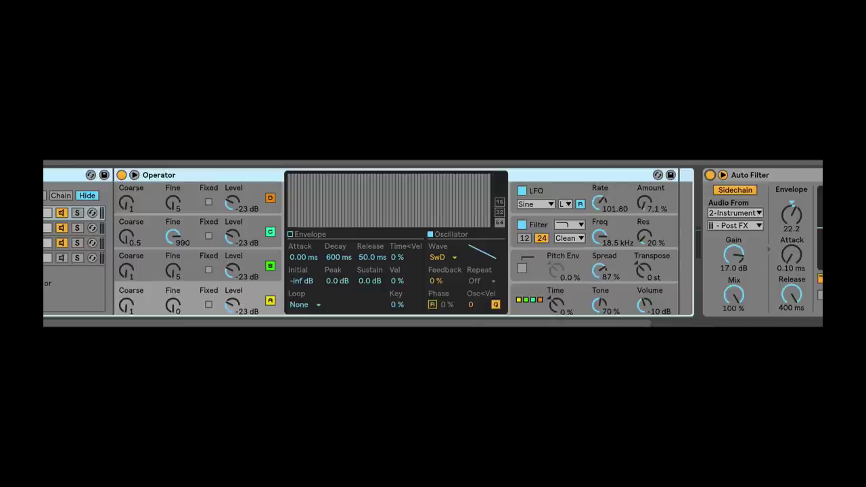
Step: Solo the first Operator chain in the Instrument Rack and look over its Operator and the following effects
{"action": "scroll", "coordinate": [219, 214], "scroll_direction": "left", "scroll_amount": 5}
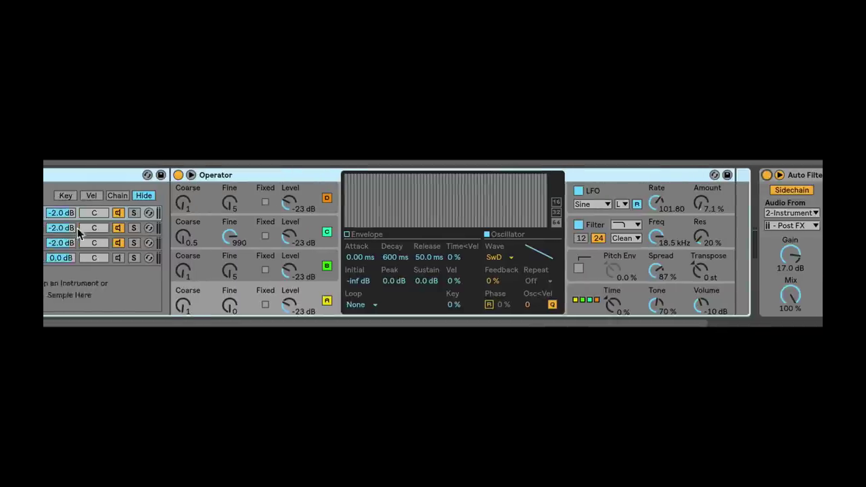
{"action": "left_click", "coordinate": [219, 213]}
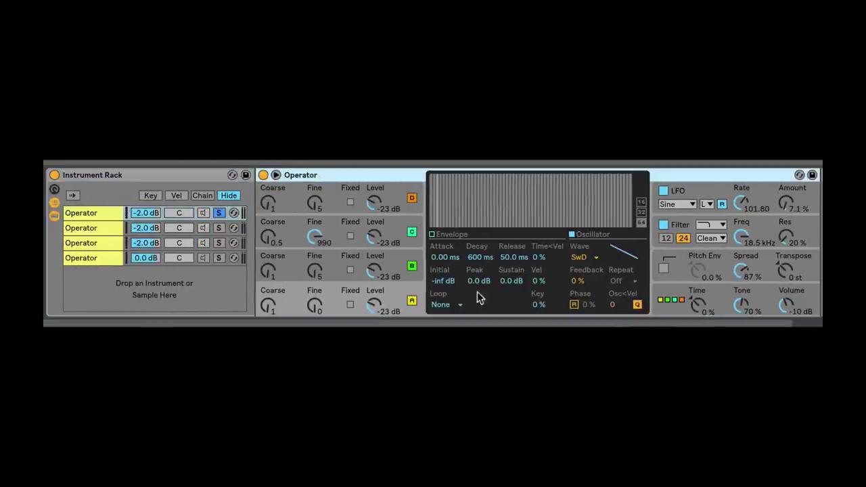
{"action": "scroll", "coordinate": [433, 244], "scroll_direction": "right", "scroll_amount": 5}
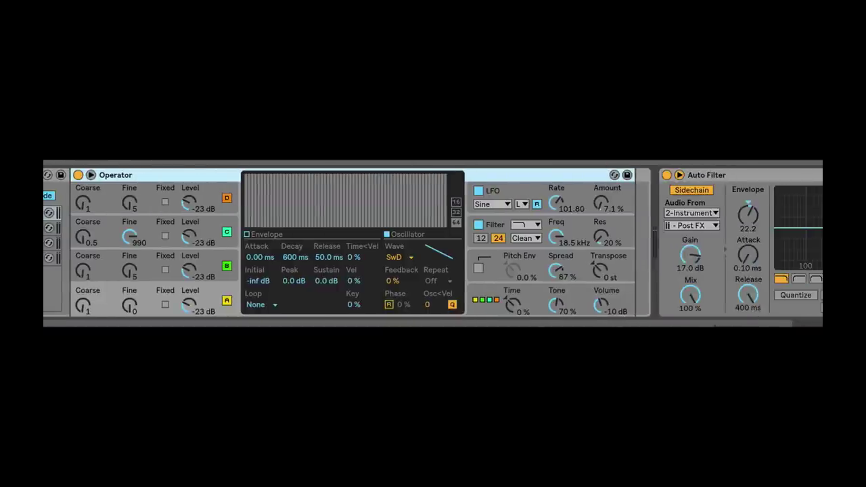
{"action": "scroll", "coordinate": [433, 243], "scroll_direction": "left", "scroll_amount": 5}
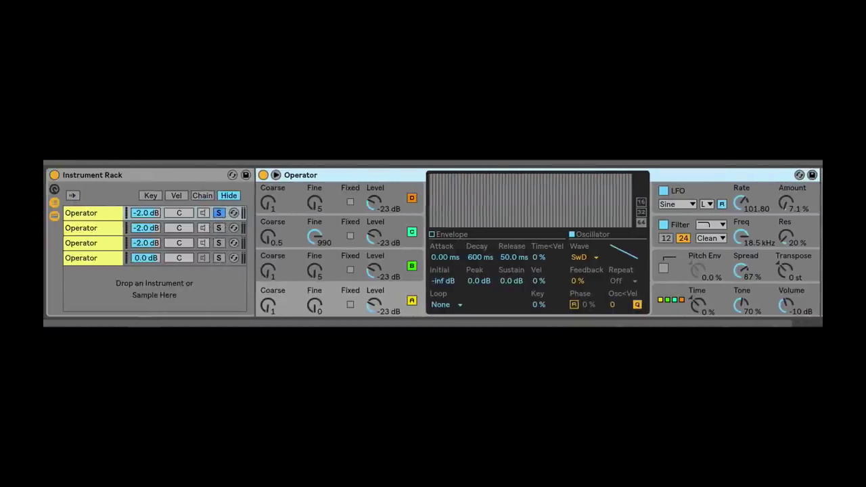
Step: Set the levels of oscillators C and A in the first chain's Operator to -22 dB, leaving B and D at -23 dB
{"action": "left_click", "coordinate": [391, 270]}
{"action": "left_click", "coordinate": [390, 237]}
{"action": "left_click", "coordinate": [393, 202]}
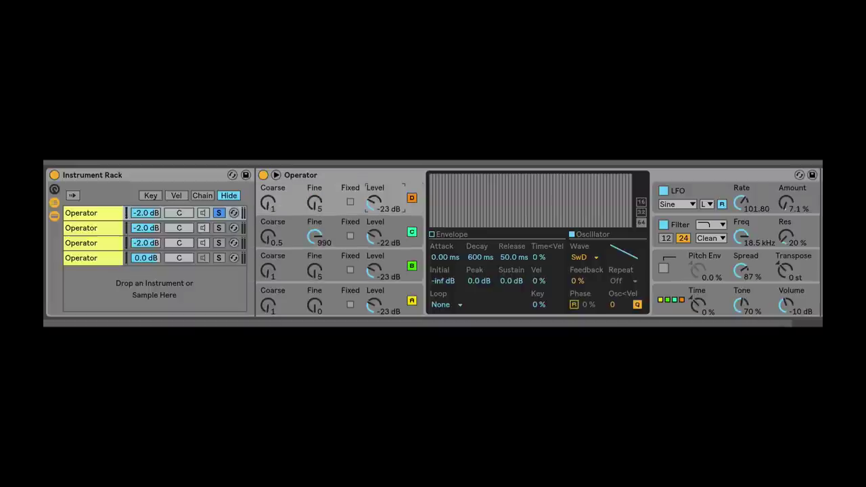
{"action": "left_click_drag", "start_coordinate": [393, 237], "coordinate": [392, 233]}
{"action": "left_click", "coordinate": [392, 270]}
{"action": "left_click_drag", "start_coordinate": [391, 305], "coordinate": [391, 301]}
{"action": "left_click", "coordinate": [392, 276]}
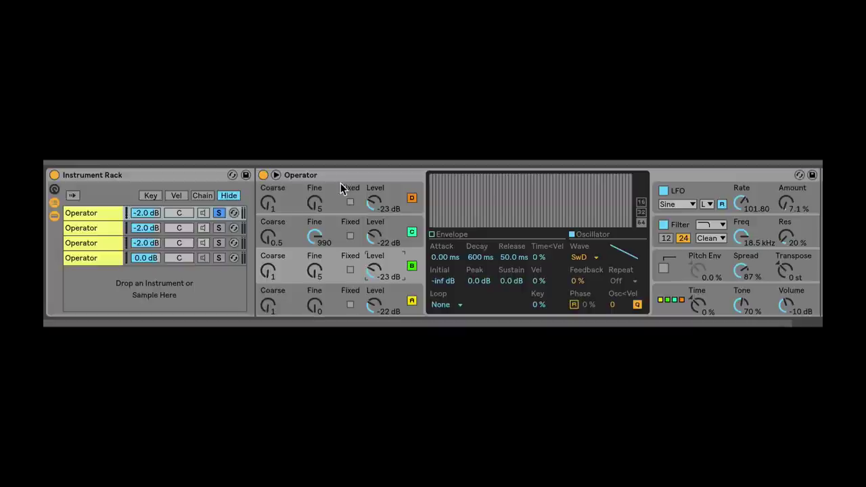
Step: Unsolo the first Operator chain and deactivate the third and second chains
{"action": "left_click", "coordinate": [220, 213]}
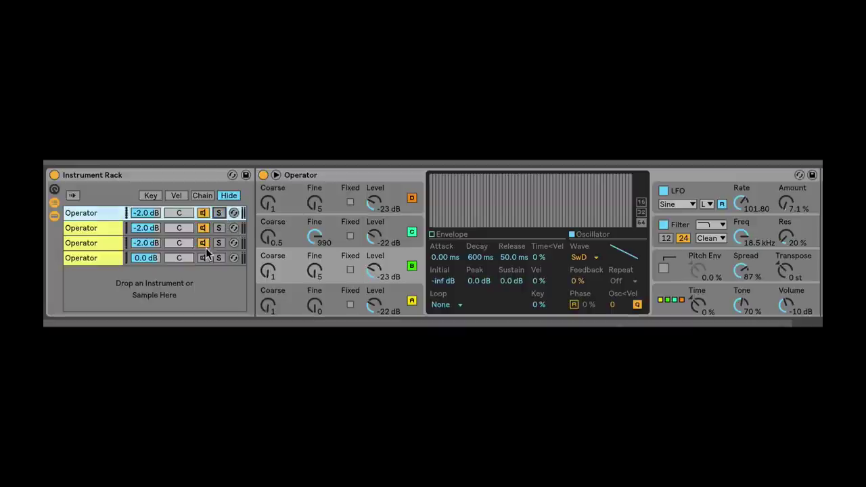
{"action": "left_click", "coordinate": [203, 243]}
{"action": "left_click", "coordinate": [202, 228]}
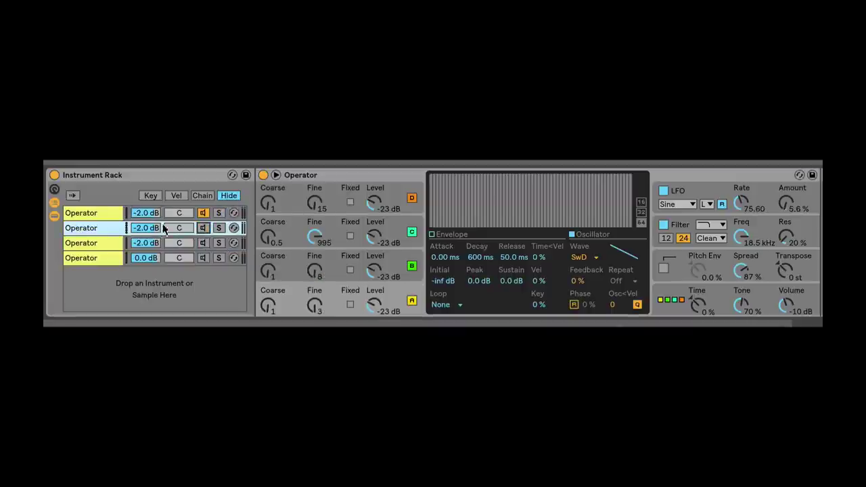
Step: Display the Operator settings of the first and third chains, and audition the third chain soloed and together with the others
{"action": "left_click", "coordinate": [106, 213]}
{"action": "left_click", "coordinate": [105, 243]}
{"action": "left_click", "coordinate": [220, 243]}
{"action": "left_click", "coordinate": [219, 243]}
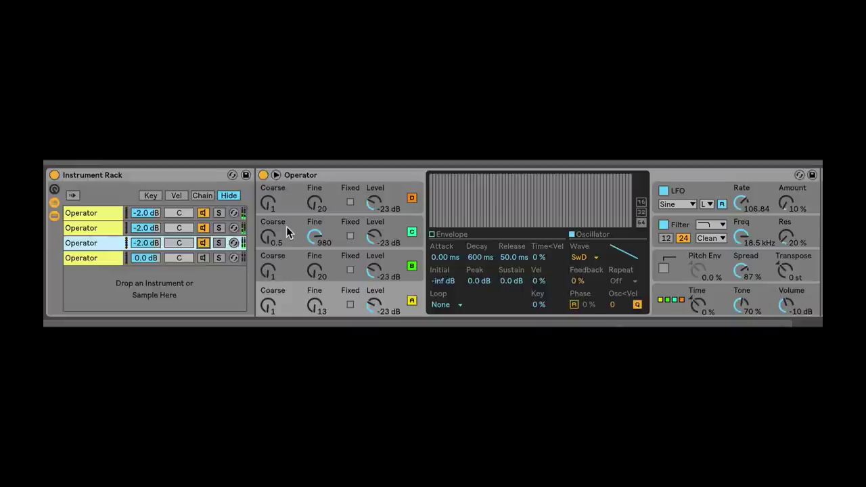
Step: Clear the Instrument Rack and the Auto Filter from the track and load a default Operator in their place
{"action": "left_click", "coordinate": [112, 174]}
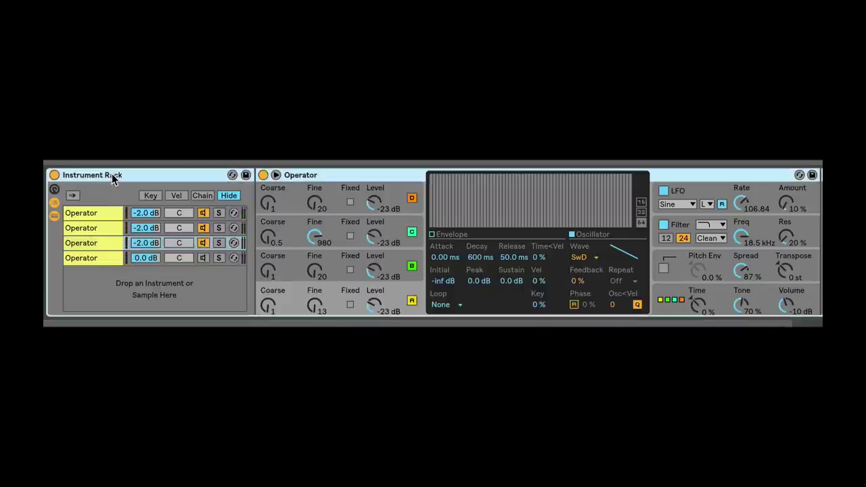
{"action": "right_click", "coordinate": [166, 175]}
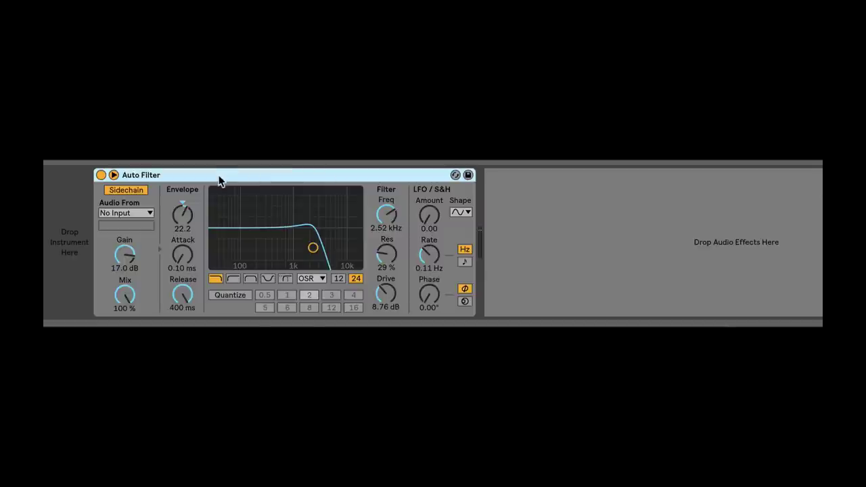
{"action": "right_click", "coordinate": [222, 177]}
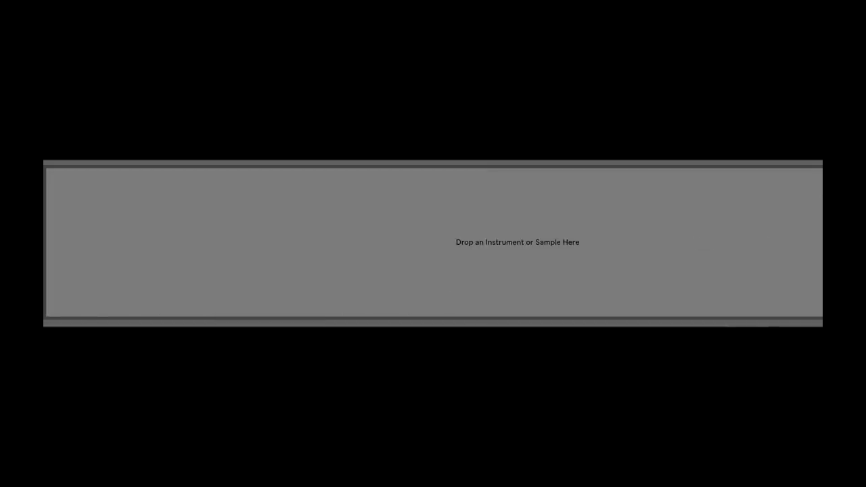
{"action": "left_click_drag", "start_coordinate": [45, 231], "coordinate": [197, 230]}
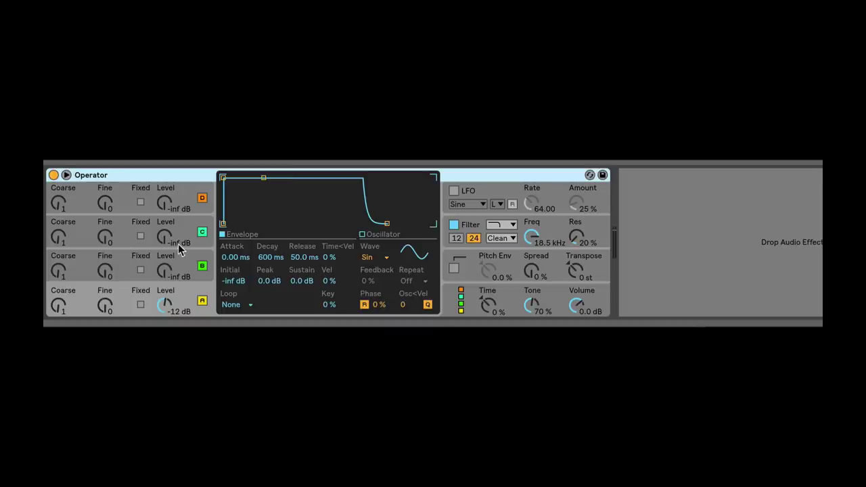
Step: Set oscillator A's wave to SwD and its envelope to a 0.20 ms attack and 123 ms release
{"action": "left_click", "coordinate": [369, 256]}
{"action": "left_click", "coordinate": [371, 103]}
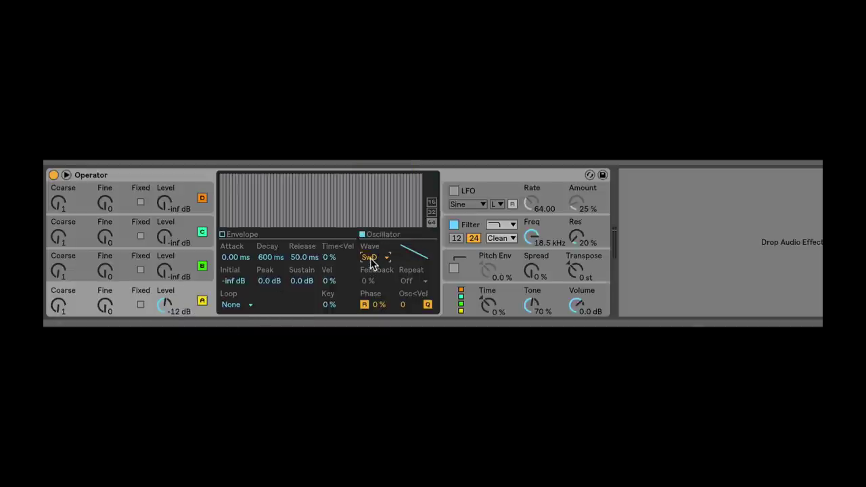
{"action": "left_click", "coordinate": [228, 237]}
{"action": "left_click_drag", "start_coordinate": [318, 260], "coordinate": [318, 239]}
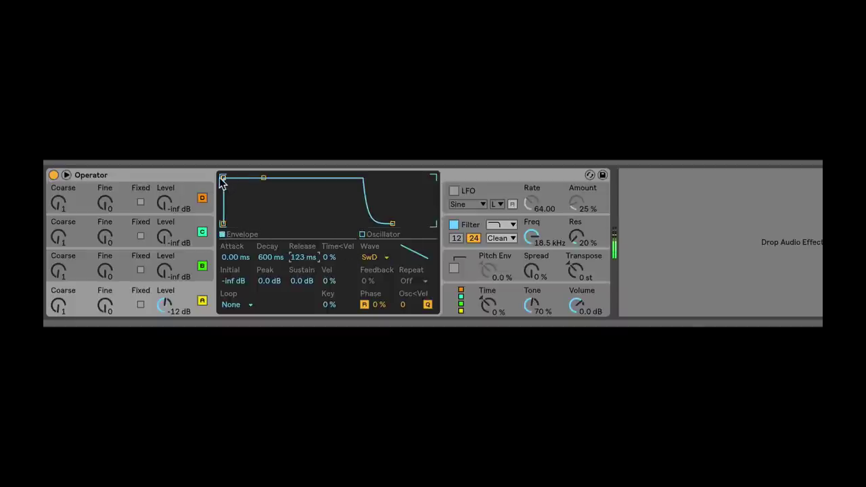
{"action": "left_click_drag", "start_coordinate": [223, 177], "coordinate": [225, 180]}
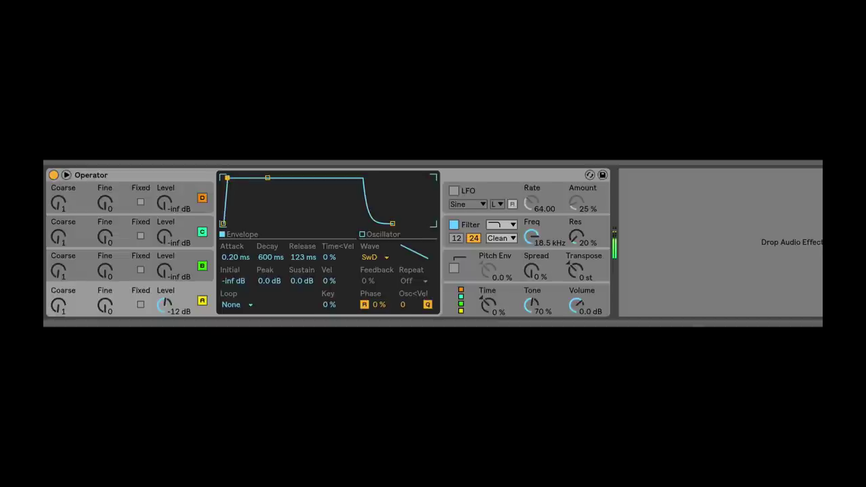
Step: Lower oscillator A's level to -21 dB and the Operator's overall volume to -5.7 dB
{"action": "left_click_drag", "start_coordinate": [169, 317], "coordinate": [169, 337]}
{"action": "left_click_drag", "start_coordinate": [587, 308], "coordinate": [587, 315]}
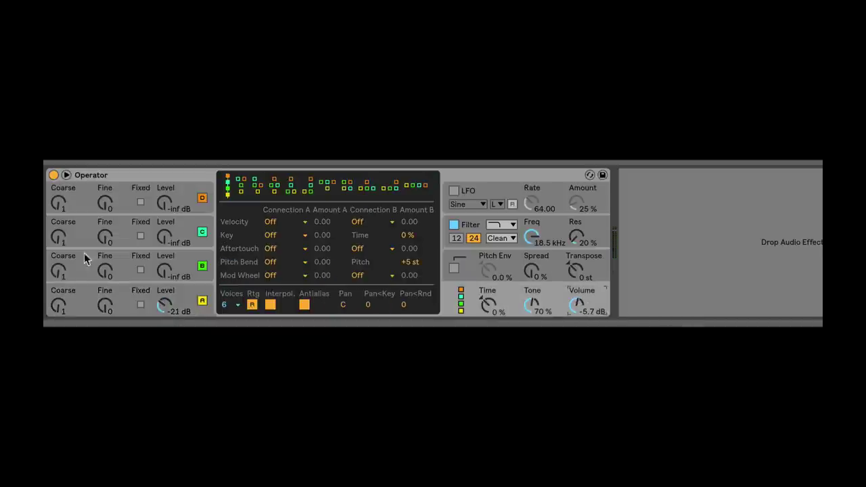
{"action": "left_click", "coordinate": [180, 294]}
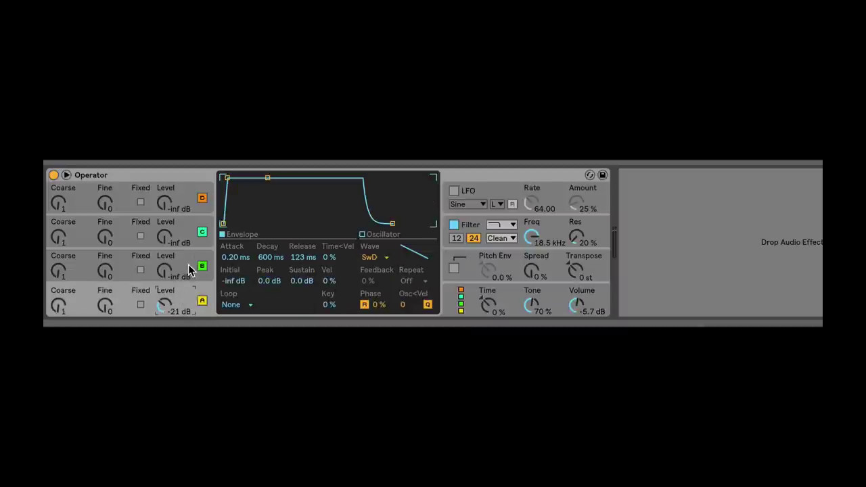
Step: Copy oscillator A's settings to oscillators B, C and D
{"action": "left_click", "coordinate": [189, 264]}
{"action": "right_click", "coordinate": [263, 210]}
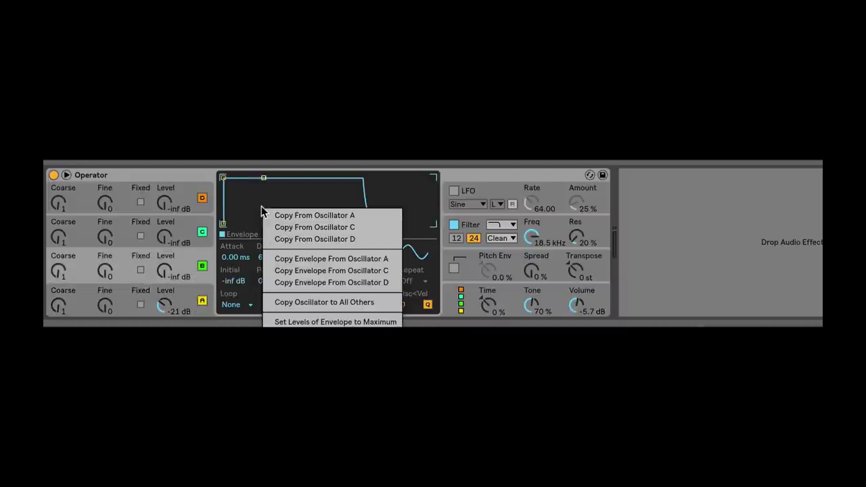
{"action": "left_click", "coordinate": [316, 215]}
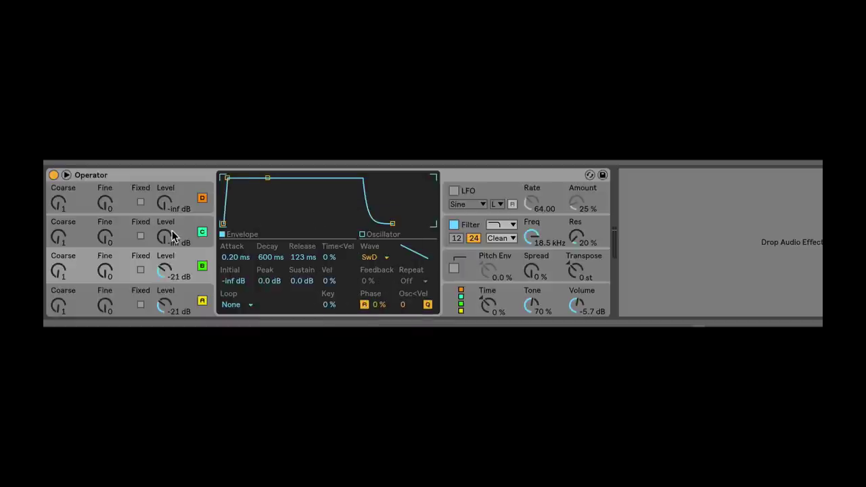
{"action": "left_click", "coordinate": [191, 227]}
{"action": "right_click", "coordinate": [268, 218]}
{"action": "left_click", "coordinate": [313, 73]}
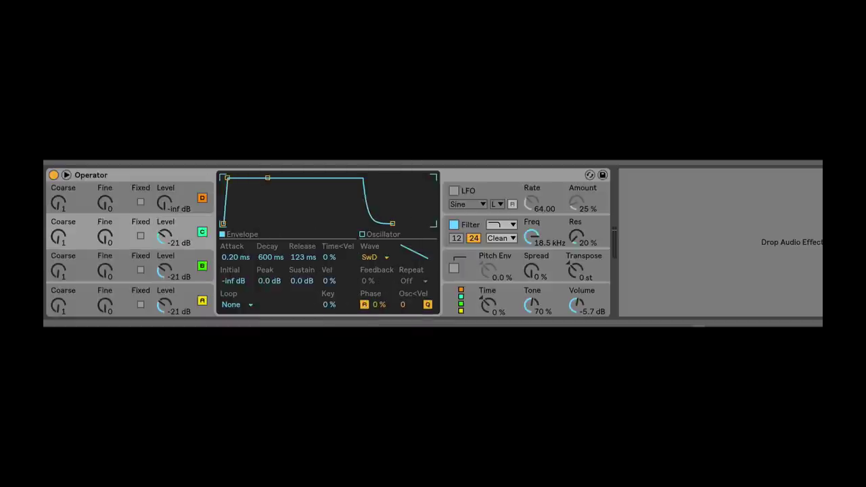
{"action": "left_click", "coordinate": [199, 191]}
{"action": "right_click", "coordinate": [257, 199]}
{"action": "left_click", "coordinate": [319, 207]}
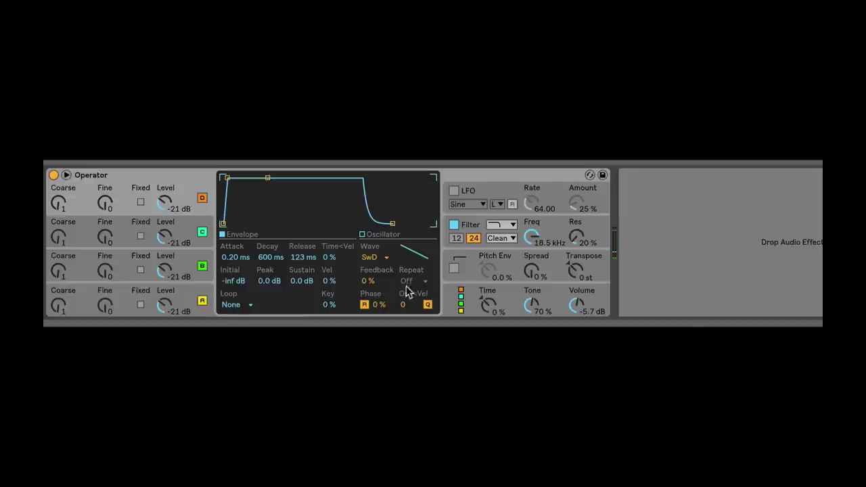
Step: Turn off the phase retrigger of oscillators A, B, C and D
{"action": "left_click", "coordinate": [184, 295]}
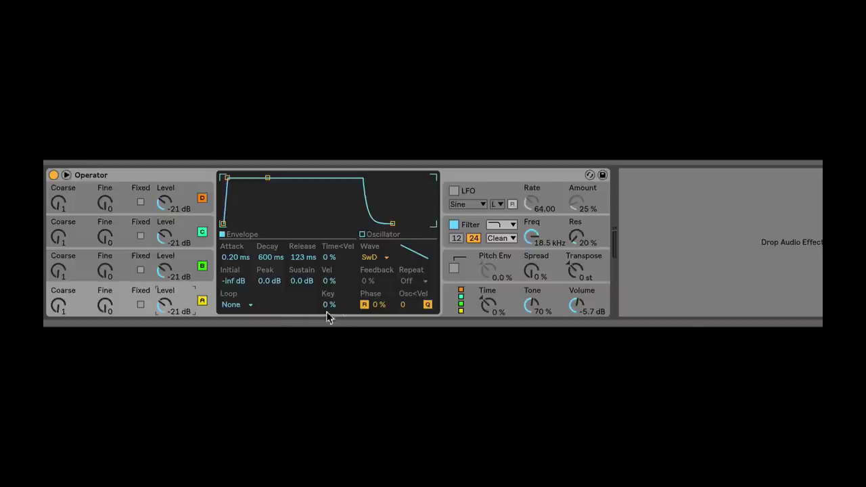
{"action": "left_click", "coordinate": [365, 305]}
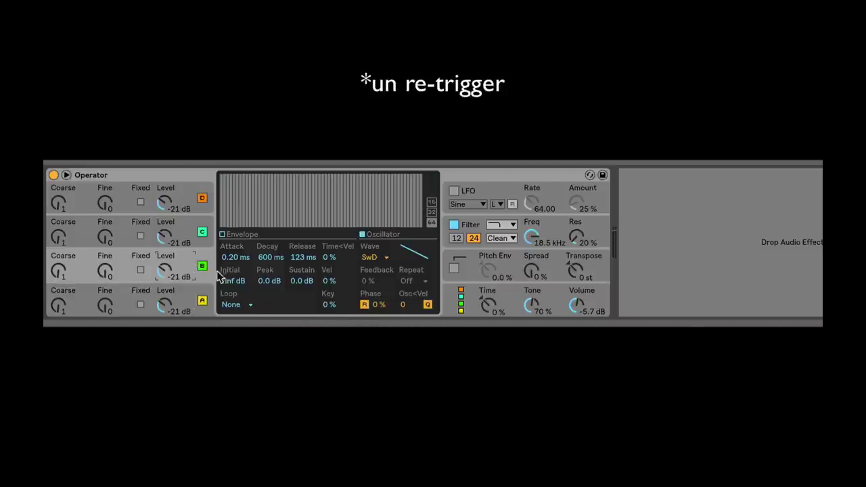
{"action": "left_click", "coordinate": [365, 305]}
{"action": "left_click", "coordinate": [184, 229]}
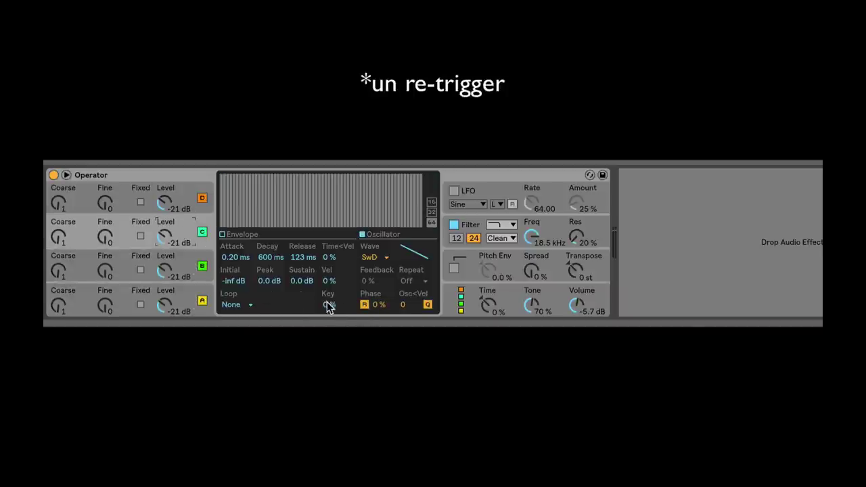
{"action": "left_click", "coordinate": [363, 305]}
{"action": "left_click", "coordinate": [177, 194]}
{"action": "left_click", "coordinate": [365, 306]}
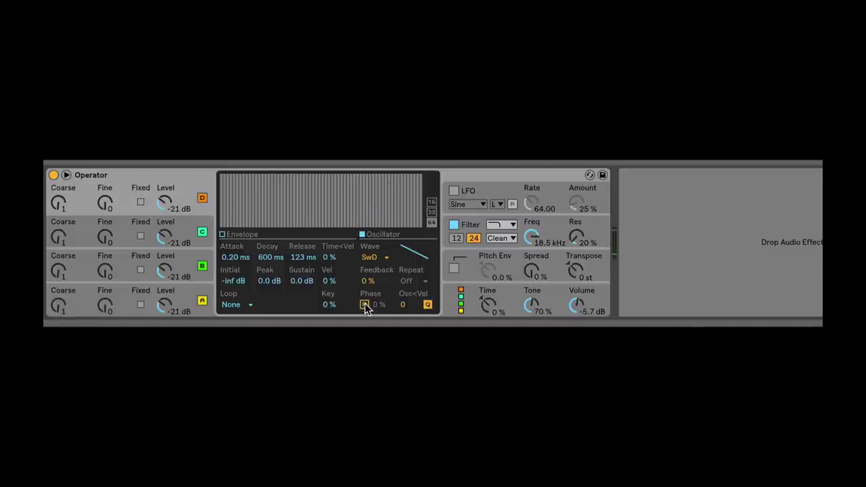
Step: Detune the oscillators: B to Fine 15, C to Coarse 0.5 with Fine 983, and D to Fine 8
{"action": "left_click", "coordinate": [184, 292]}
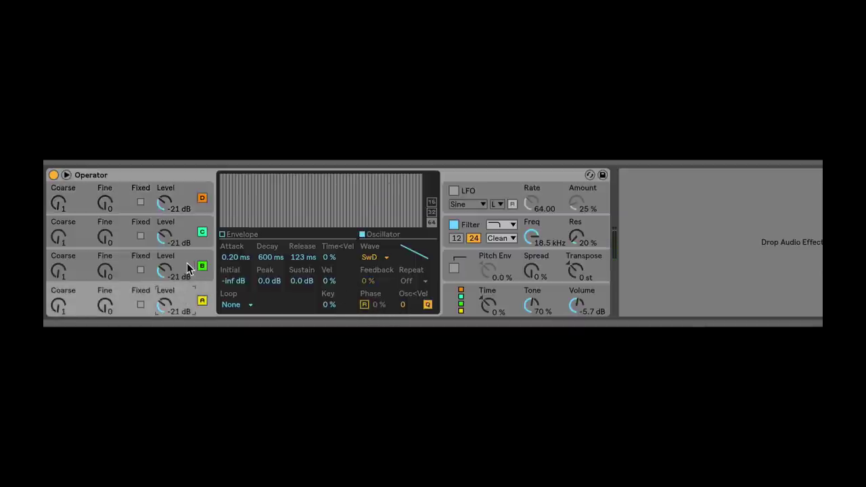
{"action": "left_click", "coordinate": [189, 268]}
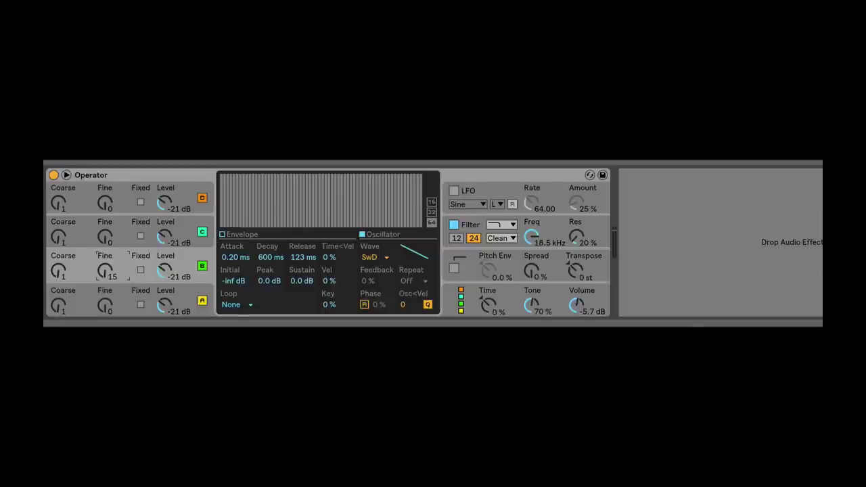
{"action": "left_click", "coordinate": [59, 238]}
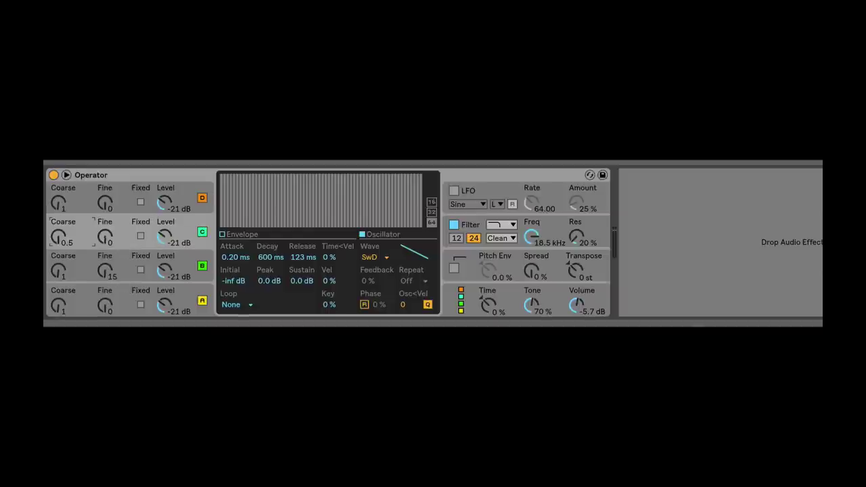
{"action": "left_click_drag", "start_coordinate": [105, 237], "coordinate": [107, 197]}
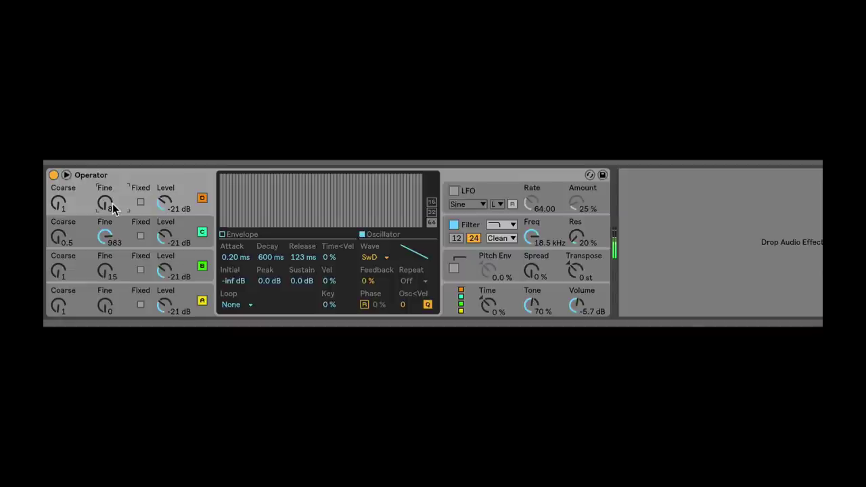
Step: Try different Spread amounts on the Operator and set it to 76 %
{"action": "left_click", "coordinate": [534, 271]}
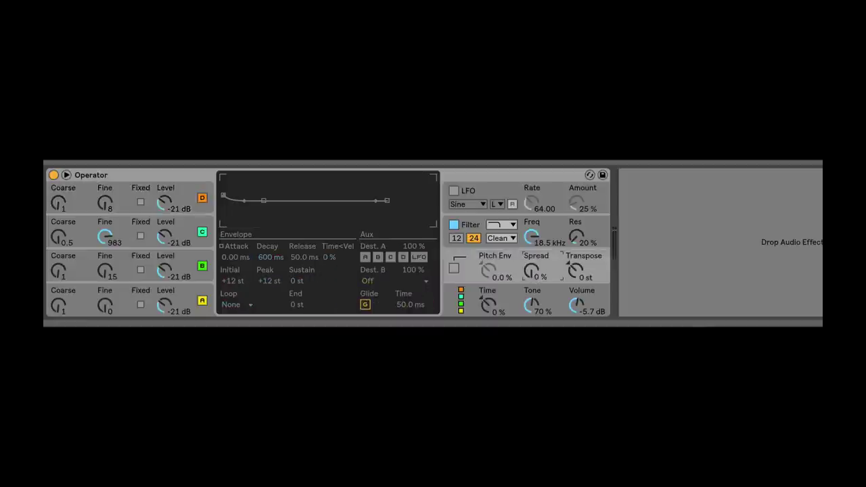
{"action": "left_click_drag", "start_coordinate": [532, 270], "coordinate": [533, 312]}
{"action": "mouse_move", "coordinate": [532, 273]}
{"action": "left_mouse_down"}
{"action": "mouse_move", "coordinate": [532, 292]}
{"action": "mouse_move", "coordinate": [532, 276]}
{"action": "left_mouse_up"}
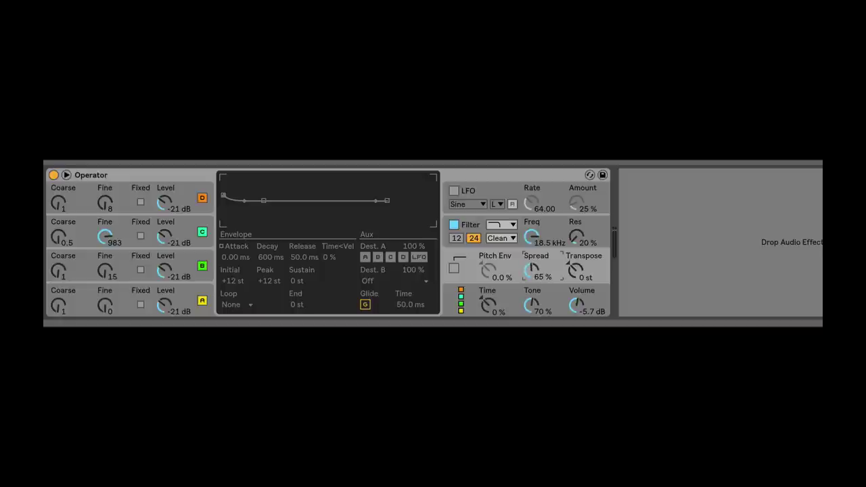
{"action": "left_click_drag", "start_coordinate": [533, 278], "coordinate": [532, 308]}
{"action": "left_click_drag", "start_coordinate": [532, 271], "coordinate": [532, 221]}
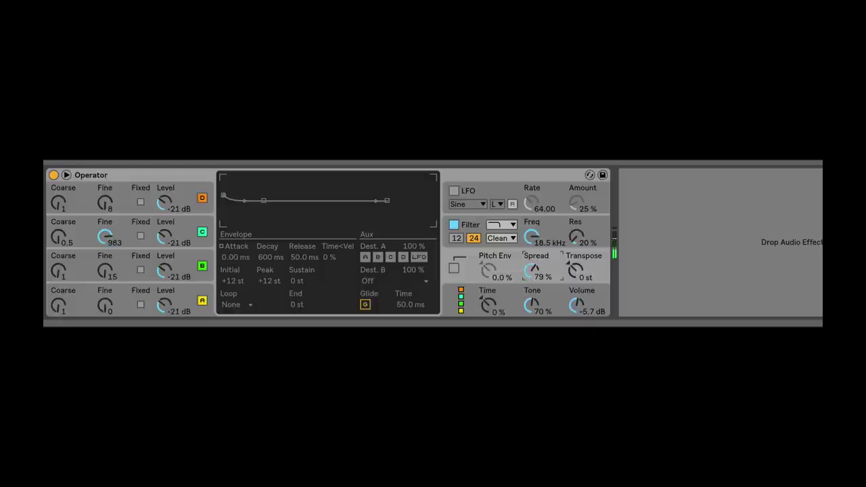
Step: Group the Operator into an Instrument Rack and display the rack's chain list
{"action": "right_click", "coordinate": [128, 175]}
{"action": "left_click", "coordinate": [113, 177]}
{"action": "right_click", "coordinate": [113, 176]}
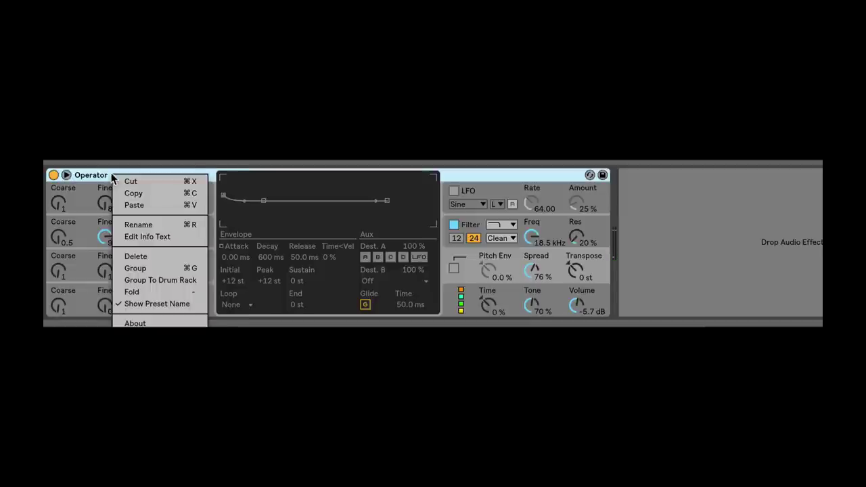
{"action": "left_click", "coordinate": [97, 176]}
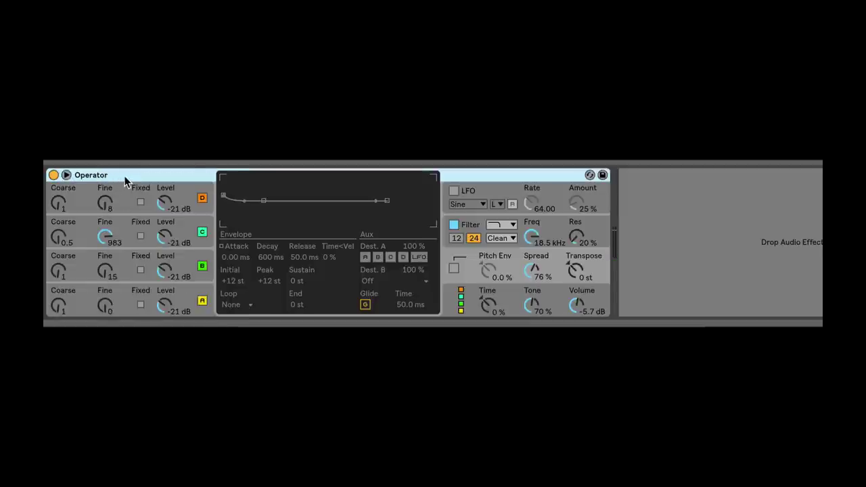
{"action": "right_click", "coordinate": [125, 182]}
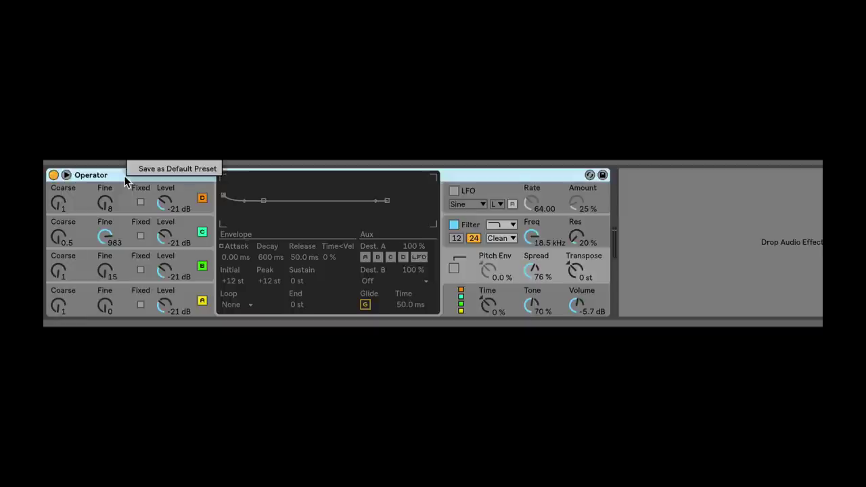
{"action": "key", "text": "super+g"}
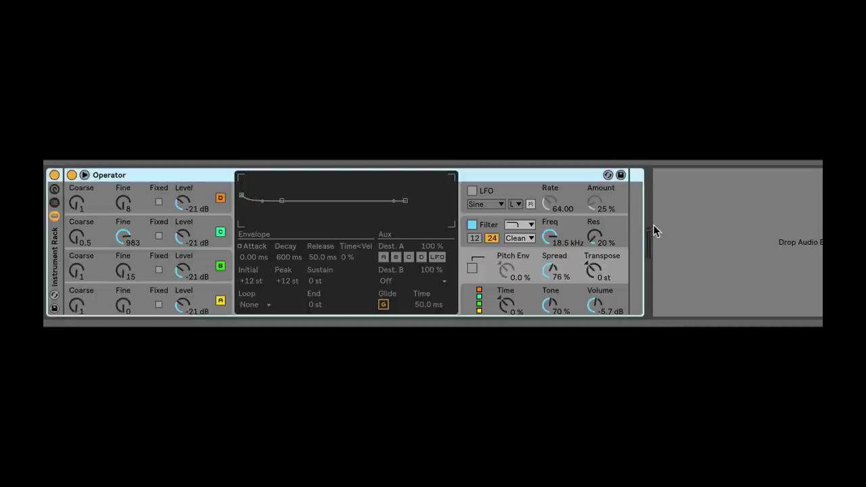
{"action": "left_click", "coordinate": [55, 202]}
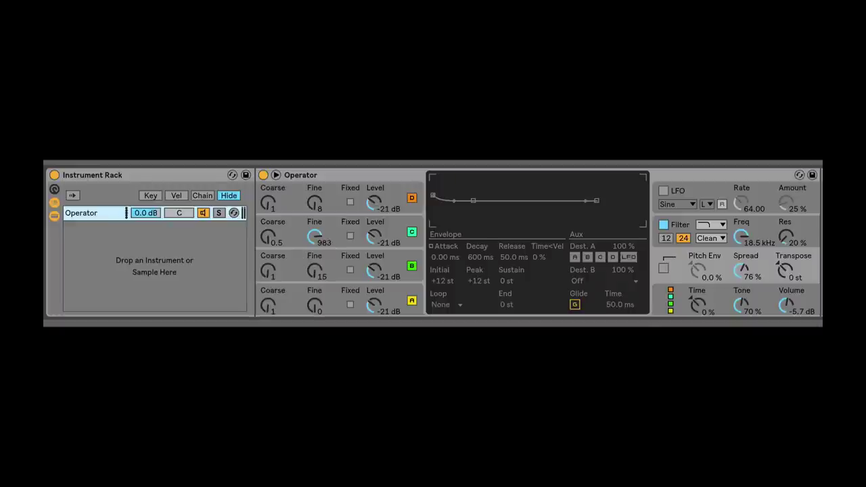
Step: Add an Auto Filter after the Operator in the rack's chain
{"action": "key", "text": "Return"}
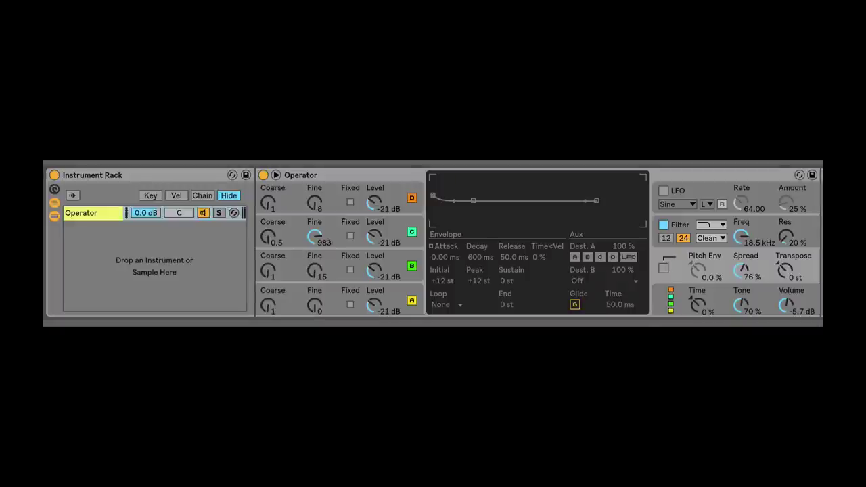
{"action": "left_click", "coordinate": [819, 273]}
{"action": "scroll", "coordinate": [817, 274], "scroll_direction": "right", "scroll_amount": 2}
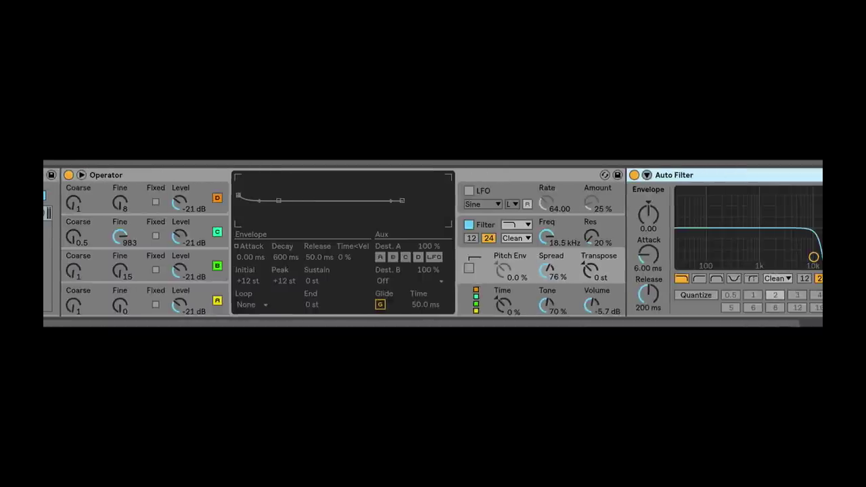
{"action": "scroll", "coordinate": [816, 275], "scroll_direction": "left", "scroll_amount": 4}
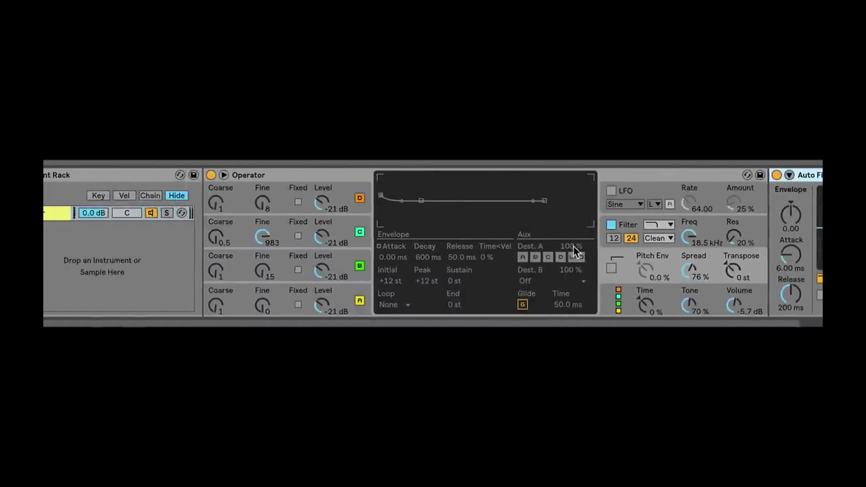
{"action": "scroll", "coordinate": [402, 224], "scroll_direction": "right", "scroll_amount": 4}
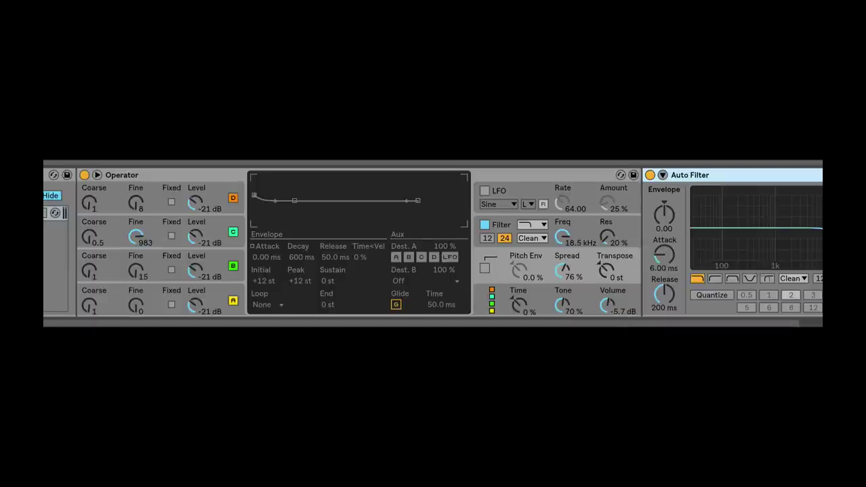
Step: Create a new empty chain below the Operator chain in the Instrument Rack
{"action": "scroll", "coordinate": [434, 244], "scroll_direction": "left", "scroll_amount": 5}
{"action": "right_click", "coordinate": [90, 234]}
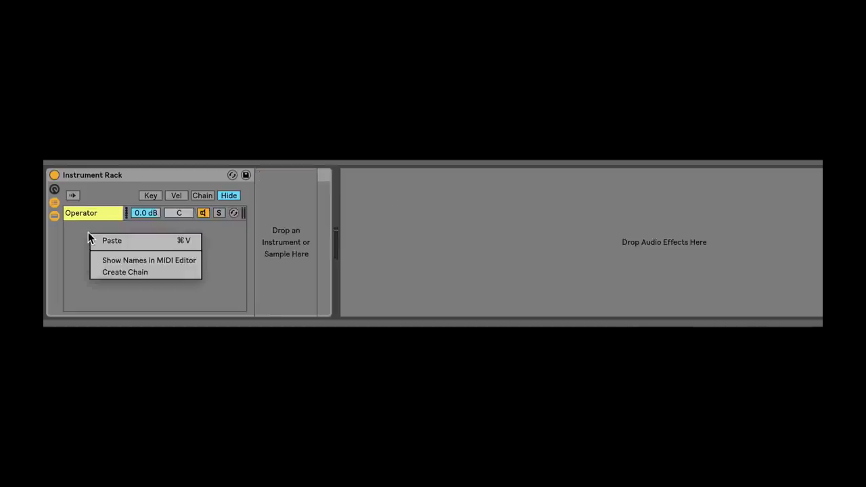
{"action": "left_click", "coordinate": [104, 272]}
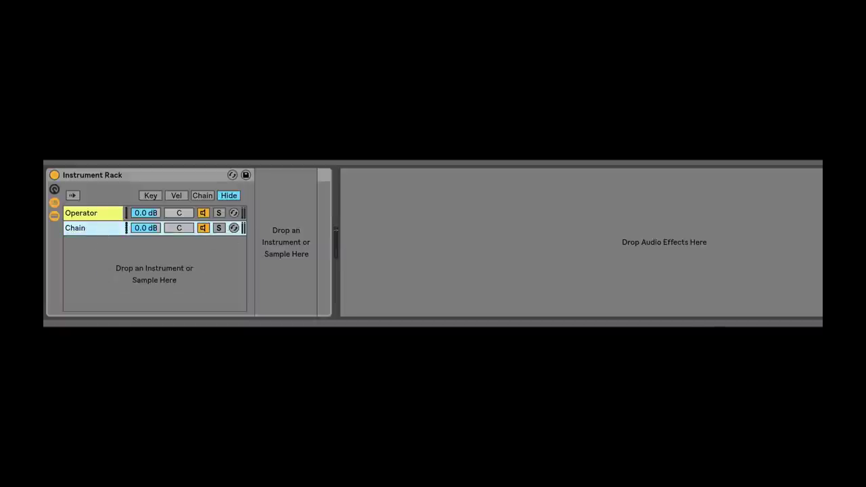
{"action": "left_click_drag", "start_coordinate": [43, 201], "coordinate": [268, 203]}
{"action": "left_click_drag", "start_coordinate": [43, 234], "coordinate": [388, 230]}
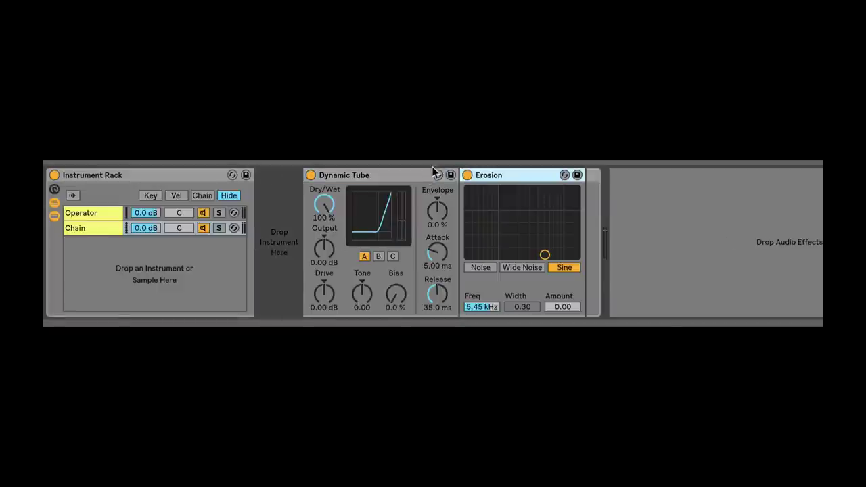
{"action": "left_click", "coordinate": [388, 174]}
{"action": "right_click", "coordinate": [388, 174]}
{"action": "left_click", "coordinate": [400, 180]}
{"action": "right_click", "coordinate": [353, 175]}
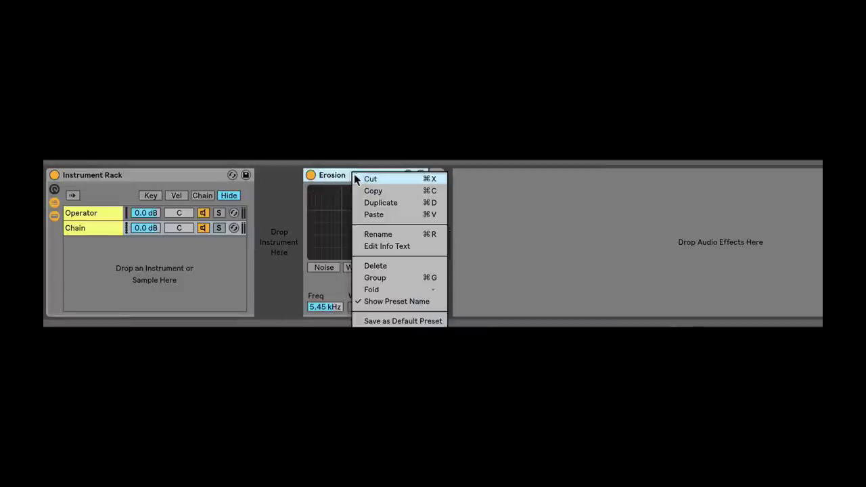
{"action": "left_click", "coordinate": [355, 179]}
Step: Delete the empty second chain from the Instrument Rack, keeping the Operator chain
{"action": "left_click", "coordinate": [92, 228]}
{"action": "right_click", "coordinate": [88, 215]}
{"action": "left_click", "coordinate": [75, 214]}
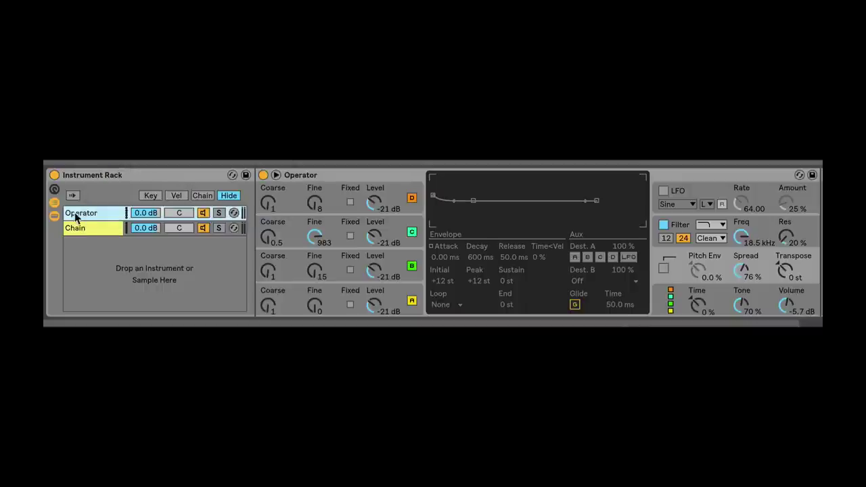
{"action": "right_click", "coordinate": [84, 231]}
{"action": "key", "text": "Delete"}
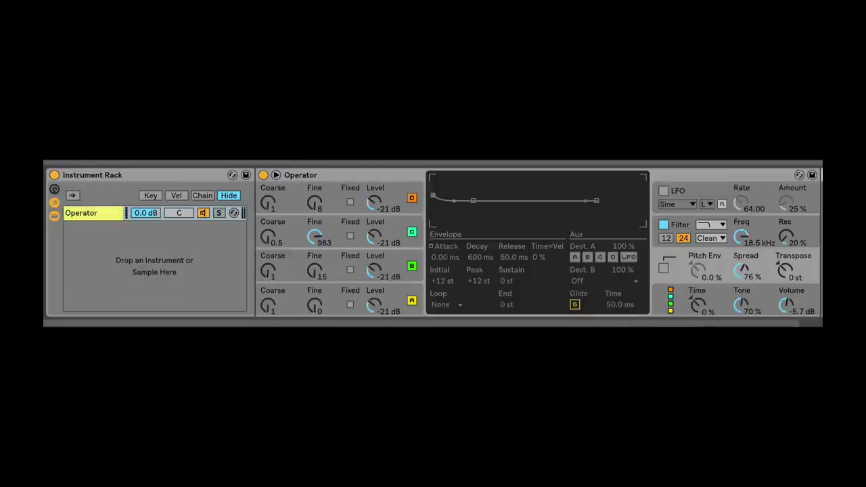
Step: Duplicate the Operator chain in the Instrument Rack
{"action": "left_click", "coordinate": [793, 210]}
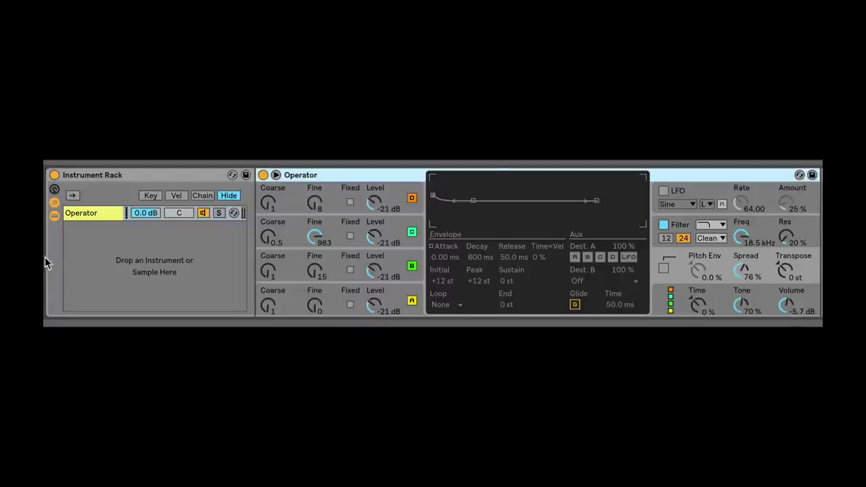
{"action": "left_click", "coordinate": [83, 217]}
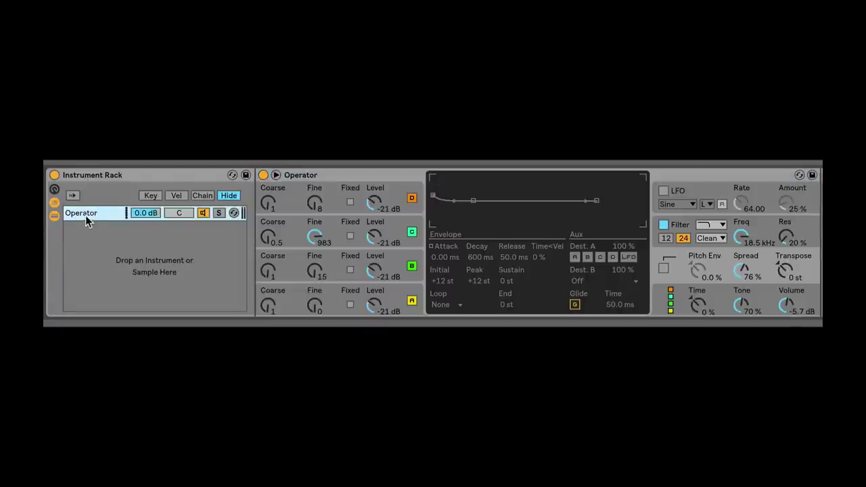
{"action": "right_click", "coordinate": [90, 215]}
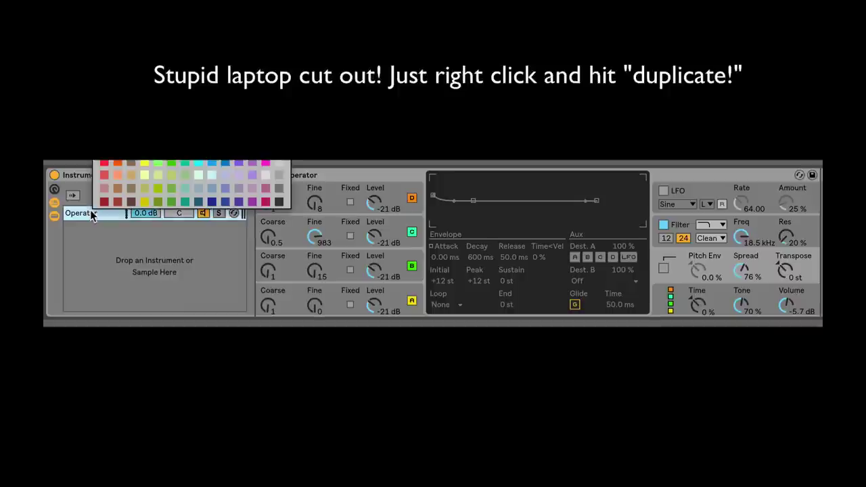
{"action": "key", "text": "super+d"}
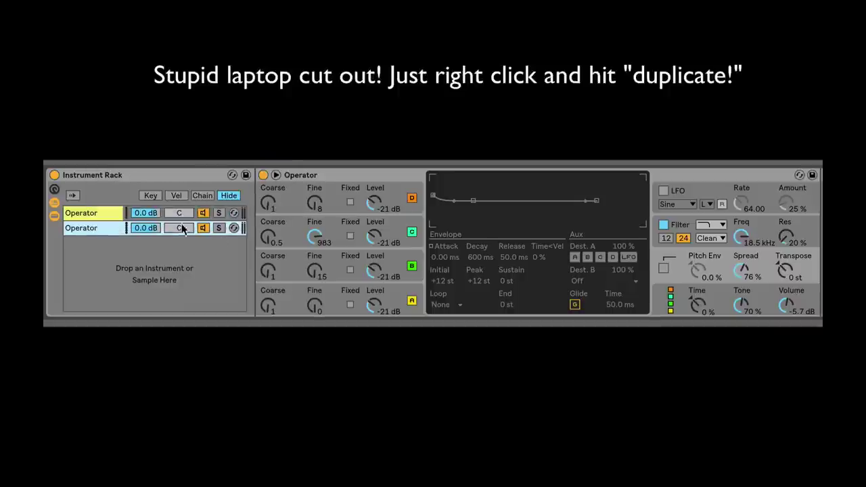
Step: Duplicate an Operator chain once more so that the rack holds three Operator layers
{"action": "left_click", "coordinate": [93, 217]}
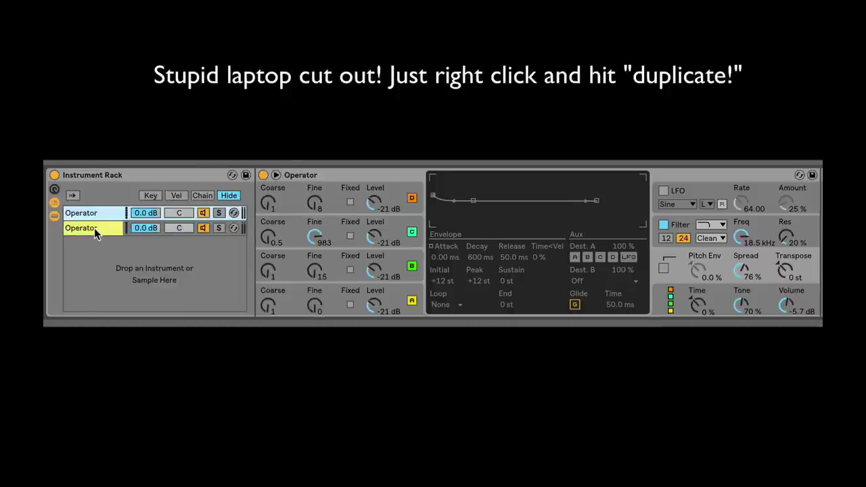
{"action": "left_click", "coordinate": [94, 230]}
{"action": "left_click", "coordinate": [96, 216]}
{"action": "left_click", "coordinate": [95, 229]}
{"action": "left_click", "coordinate": [93, 215]}
{"action": "right_click", "coordinate": [93, 232]}
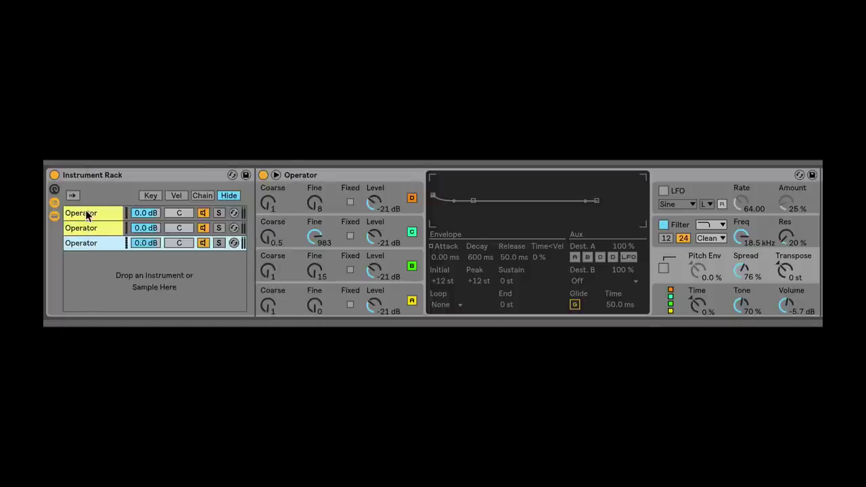
Step: Switch between the three Operator chains to compare their oscillator settings
{"action": "left_click", "coordinate": [88, 214]}
{"action": "left_click", "coordinate": [92, 229]}
{"action": "left_click", "coordinate": [219, 229]}
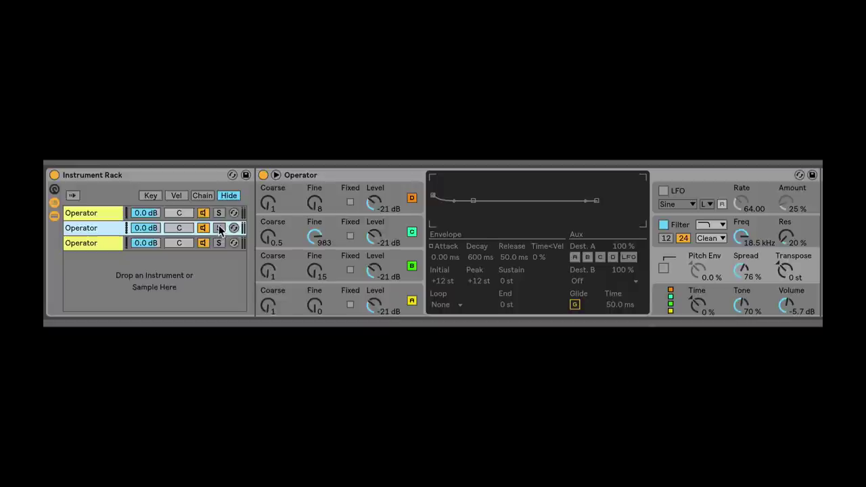
{"action": "left_click", "coordinate": [104, 216]}
{"action": "left_click", "coordinate": [101, 229]}
{"action": "left_click", "coordinate": [99, 248]}
{"action": "left_click", "coordinate": [95, 229]}
{"action": "left_click", "coordinate": [94, 214]}
{"action": "left_click", "coordinate": [95, 245]}
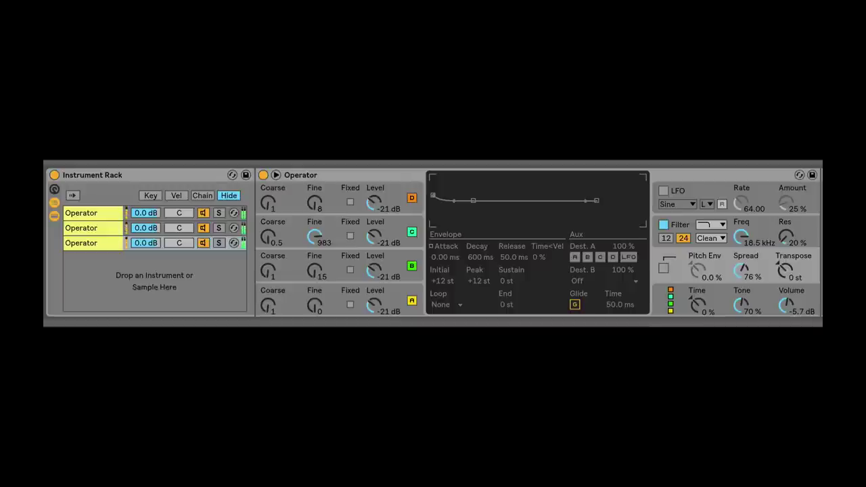
Step: In the second chain's Operator, set the Fine tuning to 10 for oscillator A, 20 for B, 975 for C and 15 for D
{"action": "left_click", "coordinate": [103, 230]}
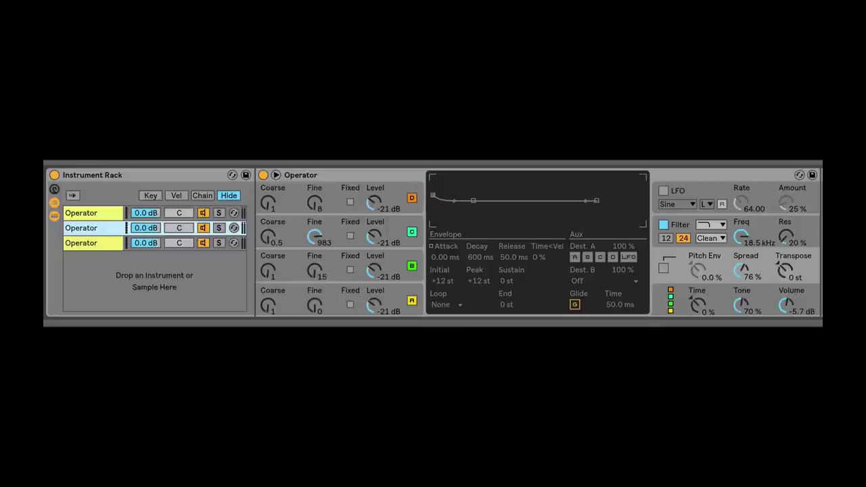
{"action": "left_click", "coordinate": [314, 271]}
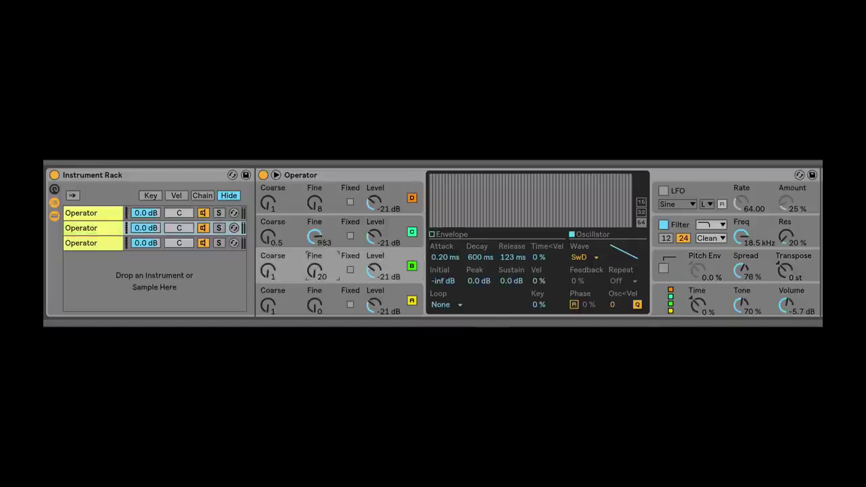
{"action": "left_click_drag", "start_coordinate": [320, 238], "coordinate": [319, 241]}
{"action": "left_click_drag", "start_coordinate": [319, 205], "coordinate": [319, 202]}
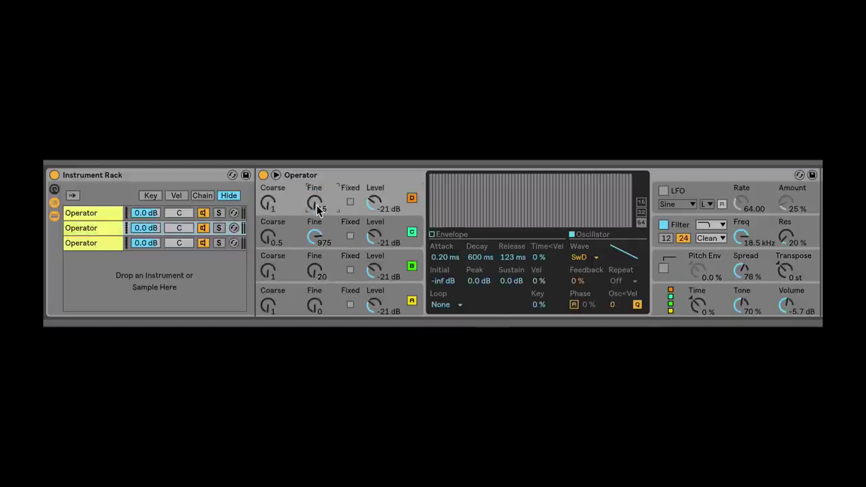
{"action": "left_click", "coordinate": [315, 302]}
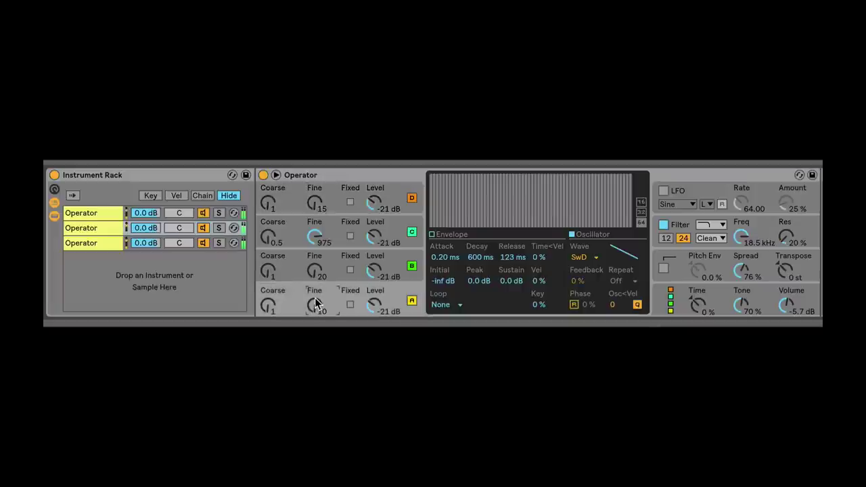
Step: Deactivate the third chain and toggle the second chain off and on to compare the sound with and without the detuned layer
{"action": "left_click", "coordinate": [205, 242]}
{"action": "left_click", "coordinate": [204, 229]}
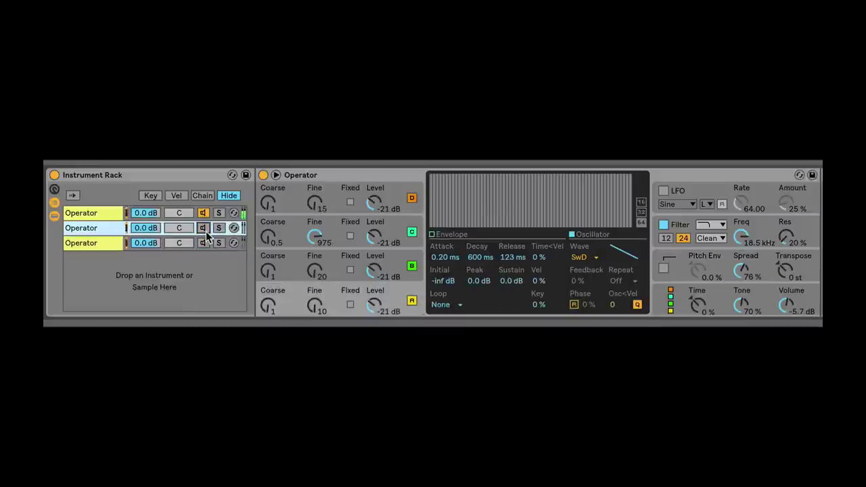
{"action": "left_click", "coordinate": [203, 229]}
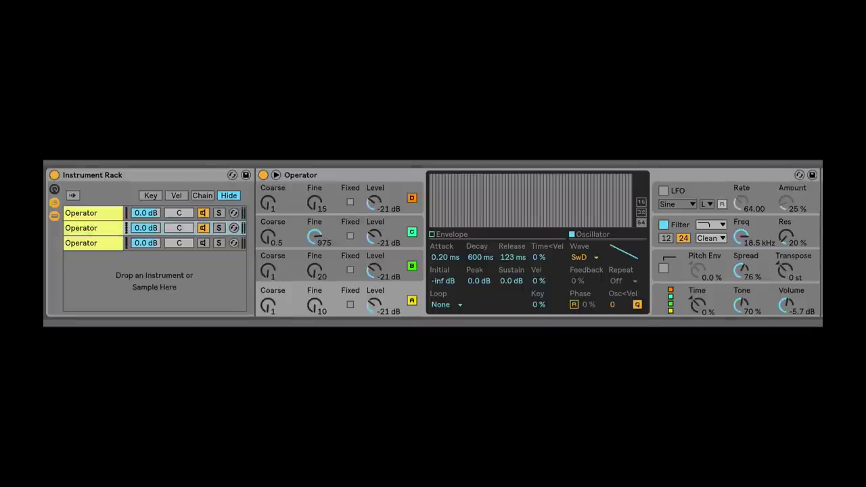
{"action": "left_click", "coordinate": [202, 228]}
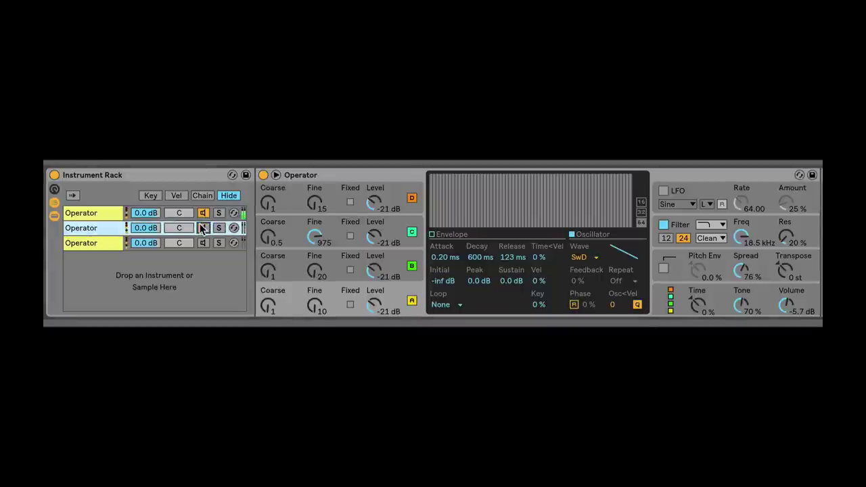
{"action": "left_click", "coordinate": [203, 228]}
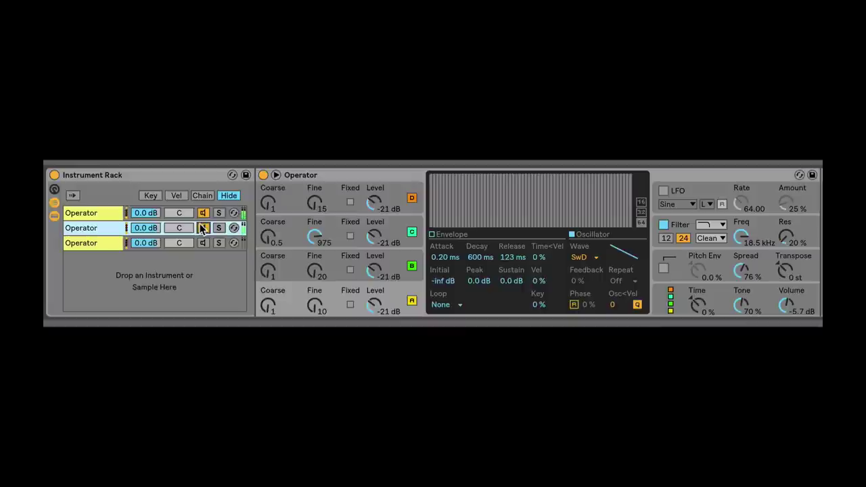
Step: In the third chain's Operator, set the Fine tuning to 35 for oscillators A and B, 965 for C and 38 for D
{"action": "left_click", "coordinate": [117, 243]}
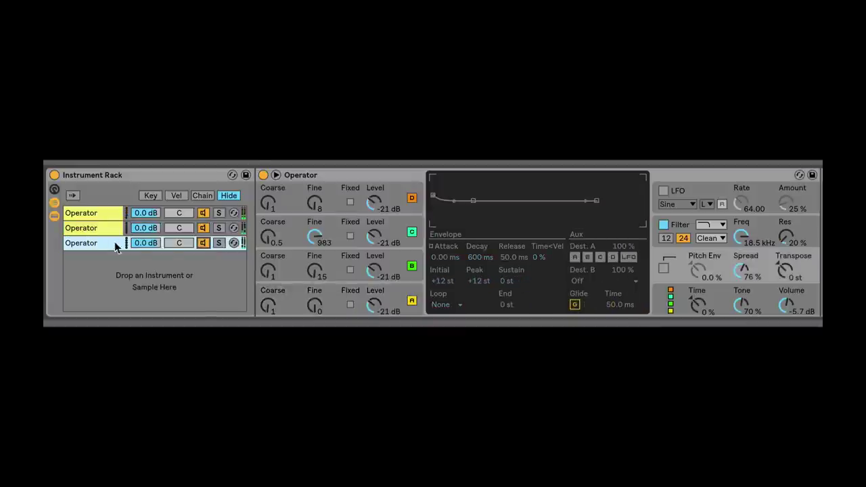
{"action": "left_click", "coordinate": [326, 278]}
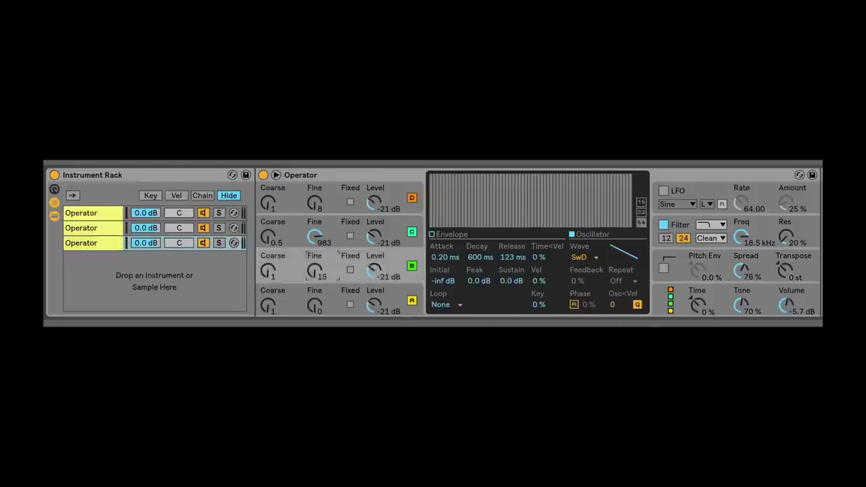
{"action": "left_click_drag", "start_coordinate": [315, 237], "coordinate": [315, 241]}
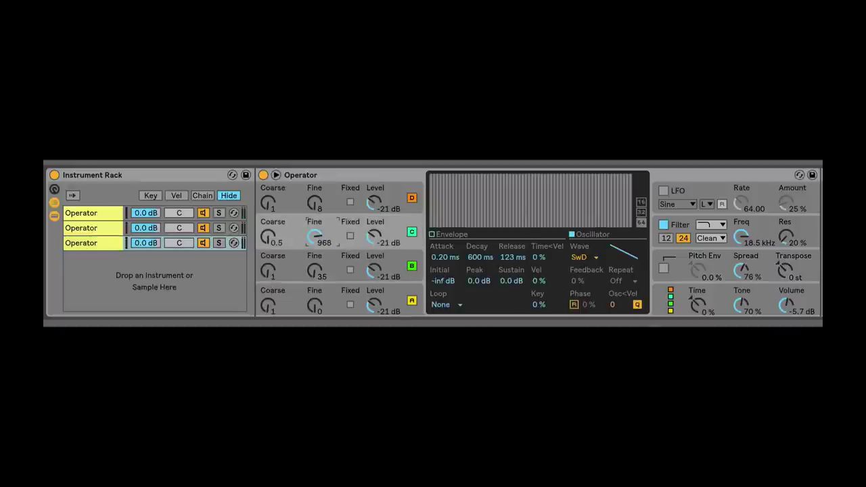
{"action": "left_click_drag", "start_coordinate": [315, 207], "coordinate": [316, 192]}
{"action": "left_click_drag", "start_coordinate": [314, 303], "coordinate": [314, 295]}
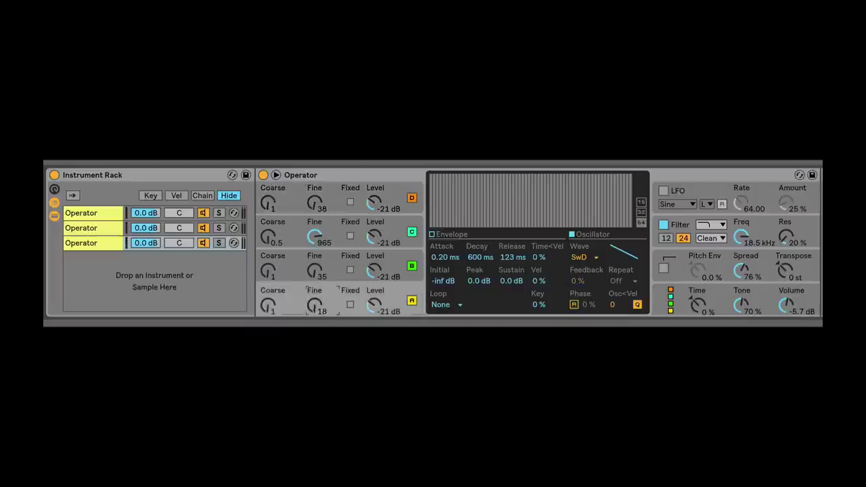
Step: Set oscillator D of the third chain's Operator to Coarse 0.5 and Fine 975
{"action": "left_click_drag", "start_coordinate": [268, 203], "coordinate": [268, 170]}
{"action": "left_click_drag", "start_coordinate": [271, 211], "coordinate": [271, 247]}
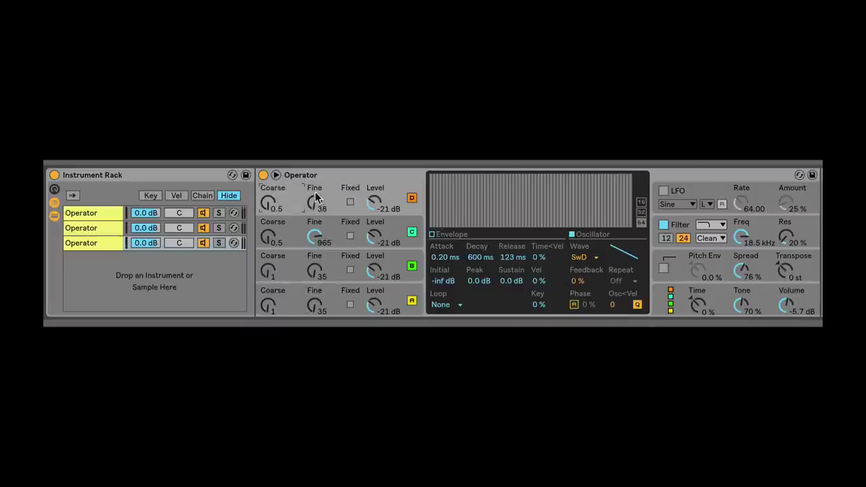
{"action": "left_click_drag", "start_coordinate": [316, 197], "coordinate": [316, 156]}
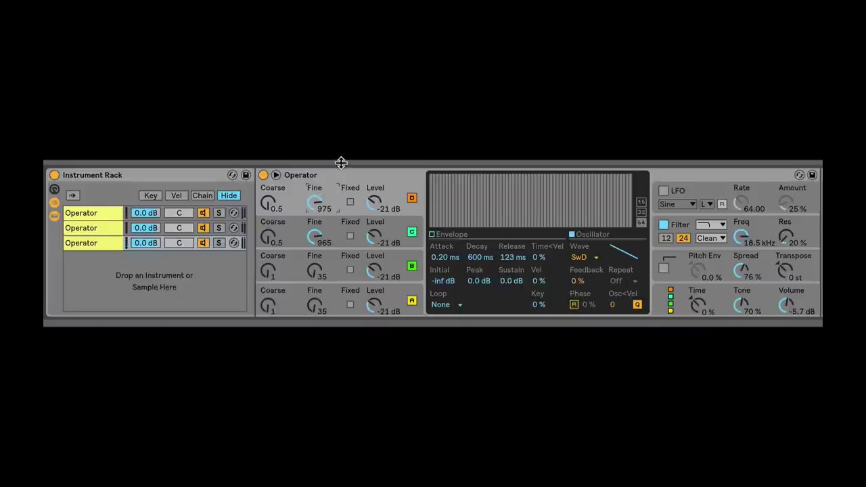
Step: Duplicate the third Operator chain to add a fourth layer to the rack
{"action": "left_click", "coordinate": [94, 243]}
{"action": "right_click", "coordinate": [95, 243]}
{"action": "key", "text": "super+d"}
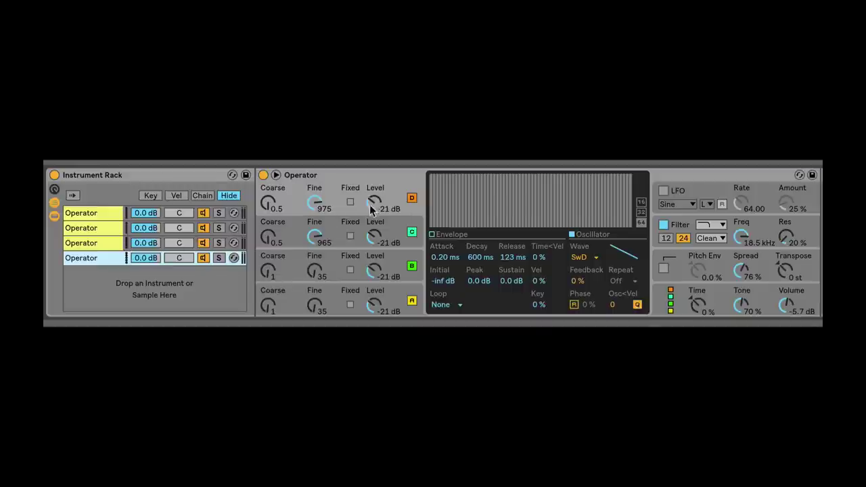
Step: In the fourth chain's Operator, set the Fine tuning to 63 for oscillator A, 50 for B, 953 for C and 958 for D
{"action": "left_click", "coordinate": [314, 203]}
{"action": "left_click_drag", "start_coordinate": [314, 232], "coordinate": [315, 237]}
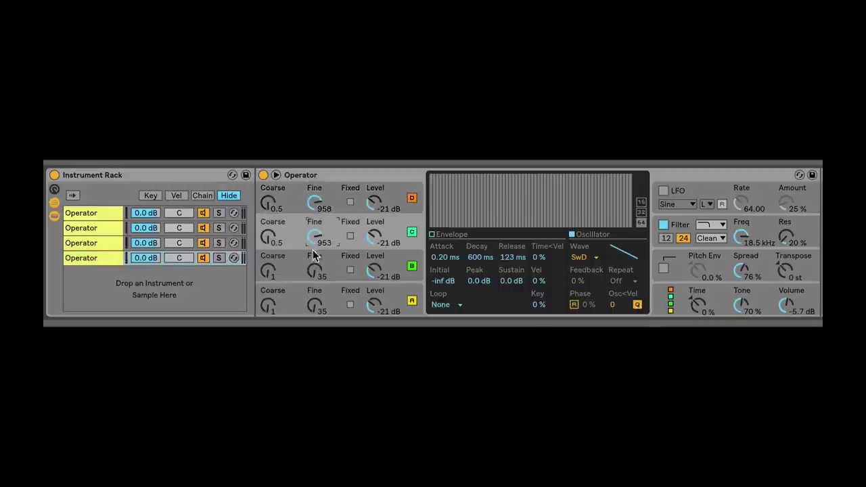
{"action": "left_click_drag", "start_coordinate": [315, 271], "coordinate": [315, 261]}
{"action": "left_click_drag", "start_coordinate": [315, 306], "coordinate": [314, 287]}
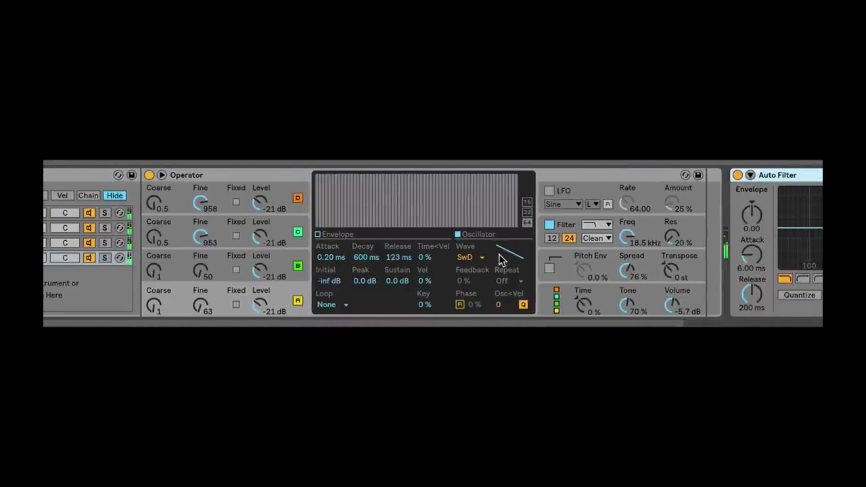
Step: Lower the Auto Filter's low-pass cutoff to 8.64 kHz with 12 % resonance
{"action": "scroll", "coordinate": [815, 326], "scroll_direction": "right", "scroll_amount": 4}
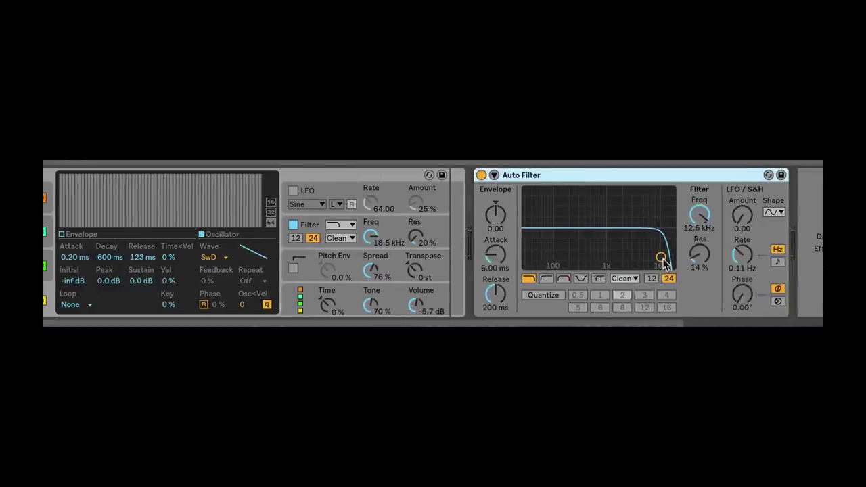
{"action": "left_click_drag", "start_coordinate": [662, 259], "coordinate": [652, 258]}
{"action": "scroll", "coordinate": [555, 237], "scroll_direction": "left", "scroll_amount": 3}
{"action": "scroll", "coordinate": [556, 237], "scroll_direction": "right", "scroll_amount": 3}
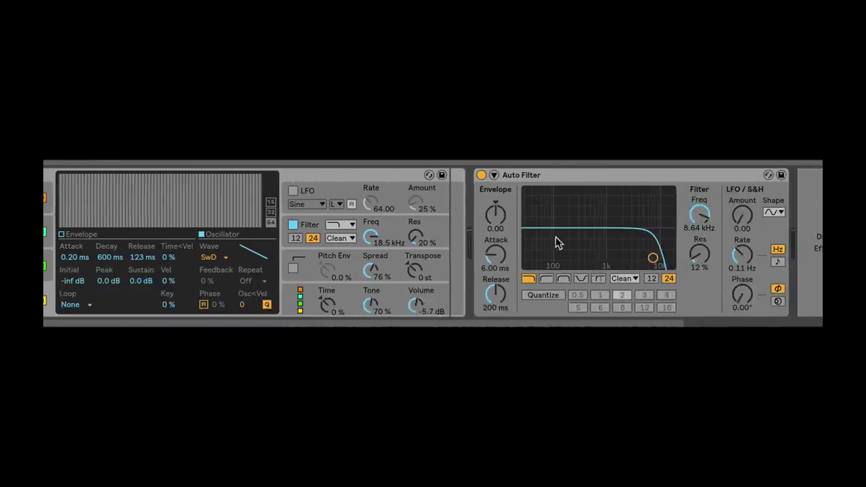
Step: Set the Auto Filter's envelope amount to 81.4, its attack to 0.10 ms and its release to 251 ms
{"action": "left_click_drag", "start_coordinate": [495, 214], "coordinate": [496, 178]}
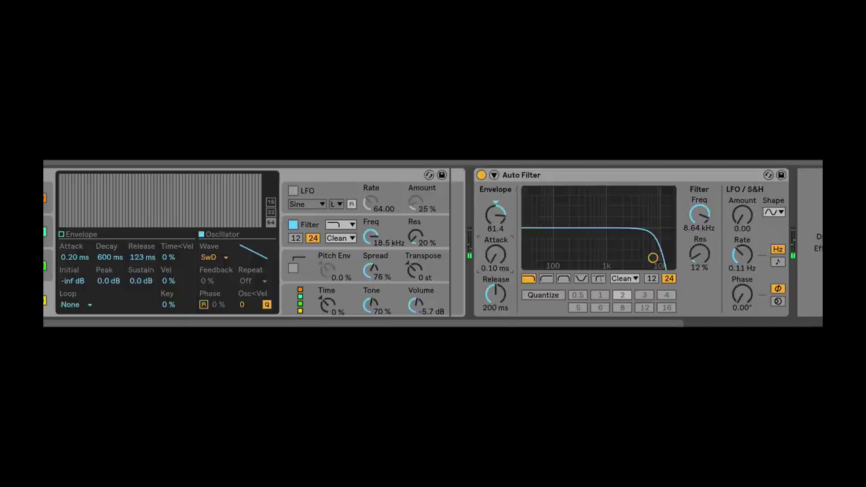
{"action": "left_click_drag", "start_coordinate": [495, 255], "coordinate": [493, 262]}
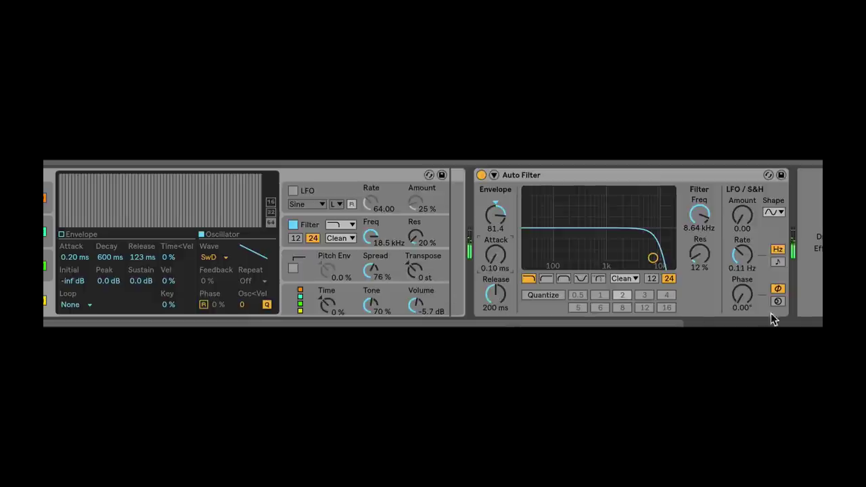
{"action": "scroll", "coordinate": [773, 320], "scroll_direction": "left", "scroll_amount": 2}
{"action": "left_click_drag", "start_coordinate": [540, 295], "coordinate": [562, 290]}
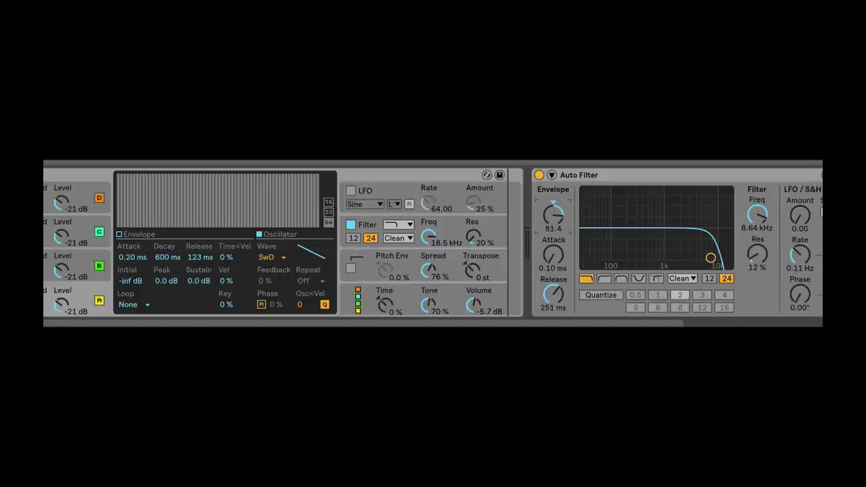
{"action": "scroll", "coordinate": [433, 242], "scroll_direction": "left", "scroll_amount": 3}
{"action": "scroll", "coordinate": [434, 243], "scroll_direction": "right", "scroll_amount": 4}
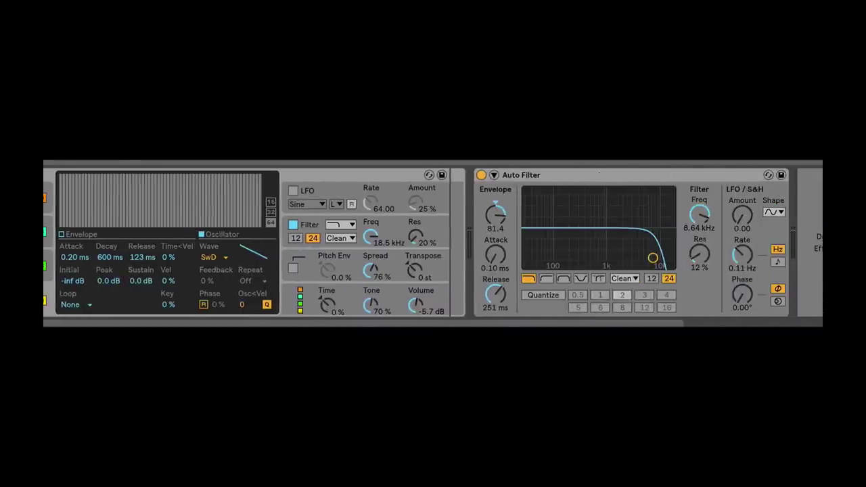
Step: Create a fifth chain in the Instrument Rack and load a fresh Operator into it
{"action": "scroll", "coordinate": [562, 190], "scroll_direction": "left", "scroll_amount": 3}
{"action": "scroll", "coordinate": [562, 189], "scroll_direction": "right", "scroll_amount": 3}
{"action": "left_click", "coordinate": [559, 177]}
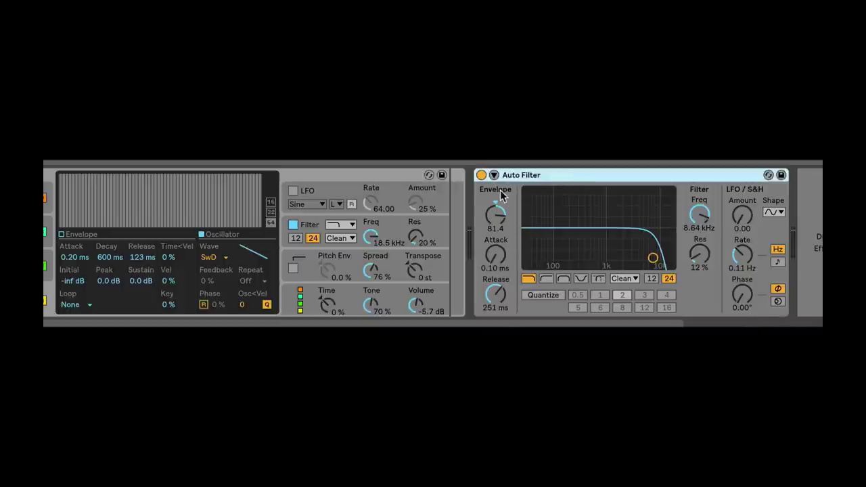
{"action": "scroll", "coordinate": [85, 260], "scroll_direction": "left", "scroll_amount": 5}
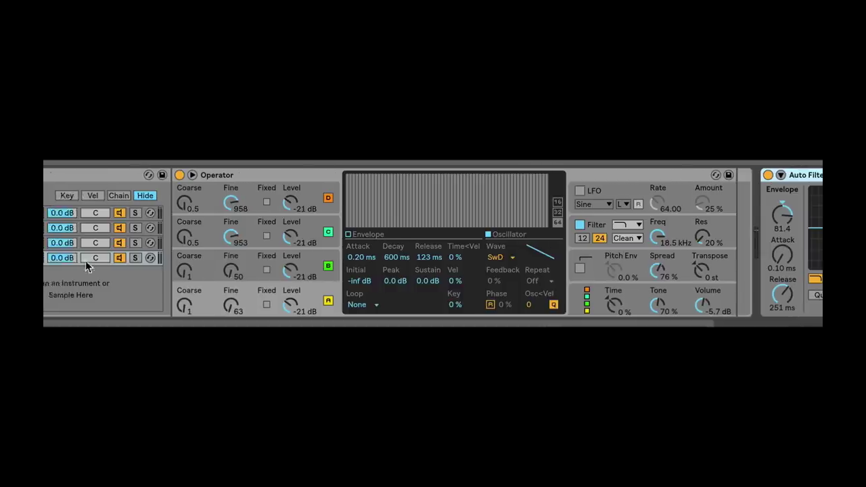
{"action": "right_click", "coordinate": [84, 276]}
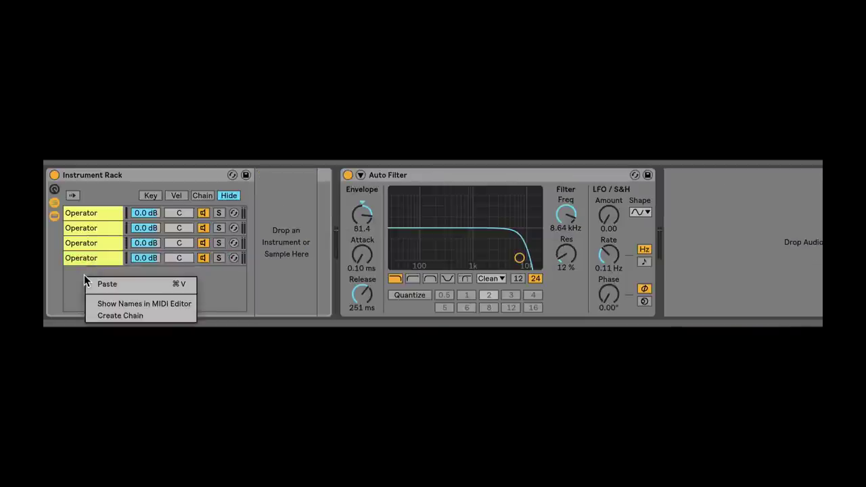
{"action": "left_click", "coordinate": [106, 316]}
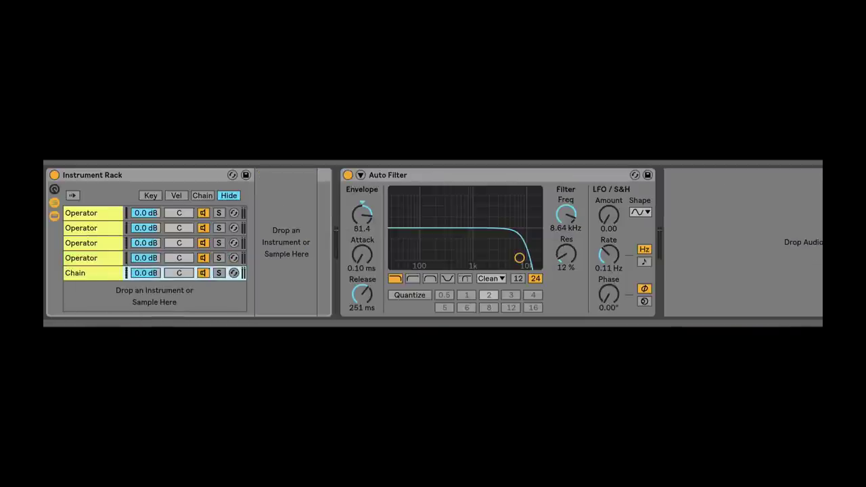
{"action": "left_click_drag", "start_coordinate": [95, 163], "coordinate": [98, 274]}
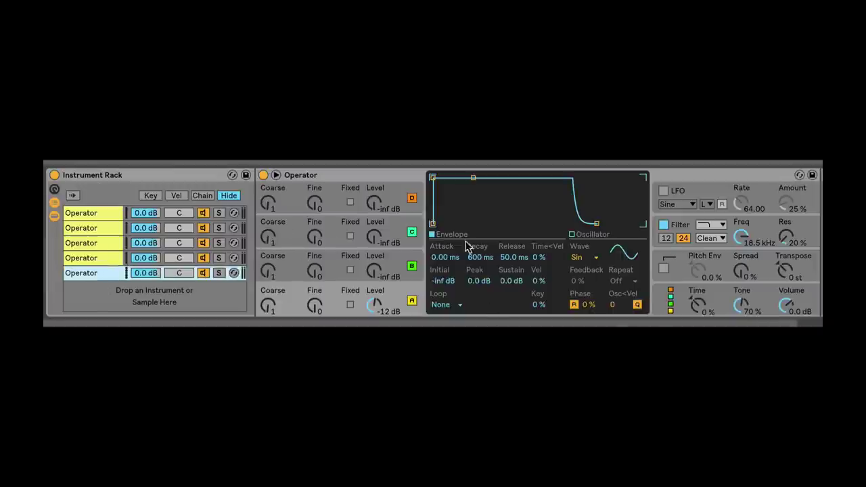
Step: In the fifth chain's Operator, give oscillator A a 216 ms decay and -inf dB sustain, with levels B -8.6, C -7.5 and D -11 dB
{"action": "left_click_drag", "start_coordinate": [473, 178], "coordinate": [467, 223]}
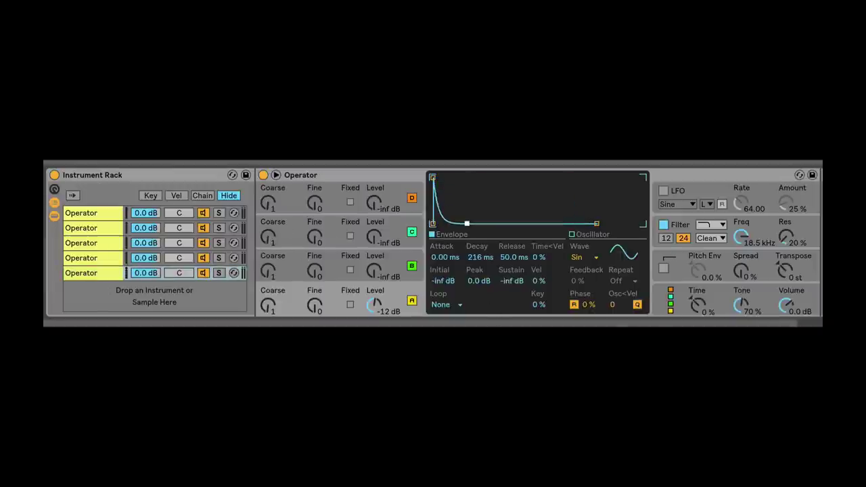
{"action": "left_click", "coordinate": [400, 302]}
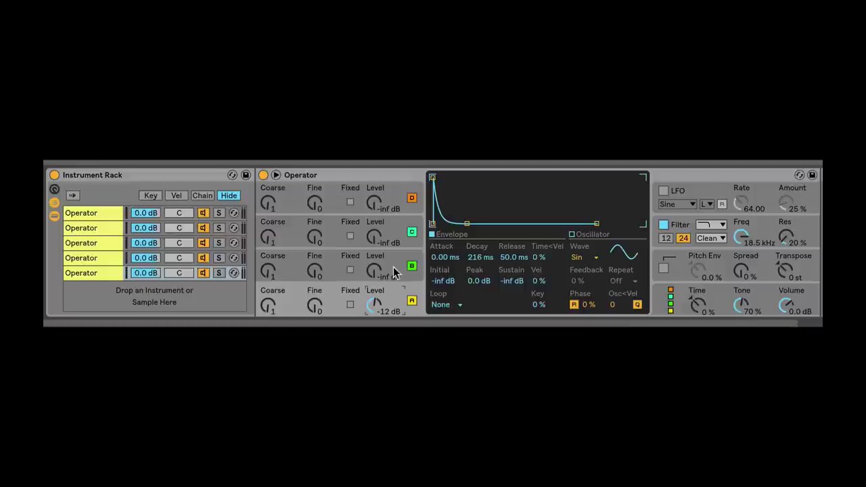
{"action": "left_click", "coordinate": [220, 273]}
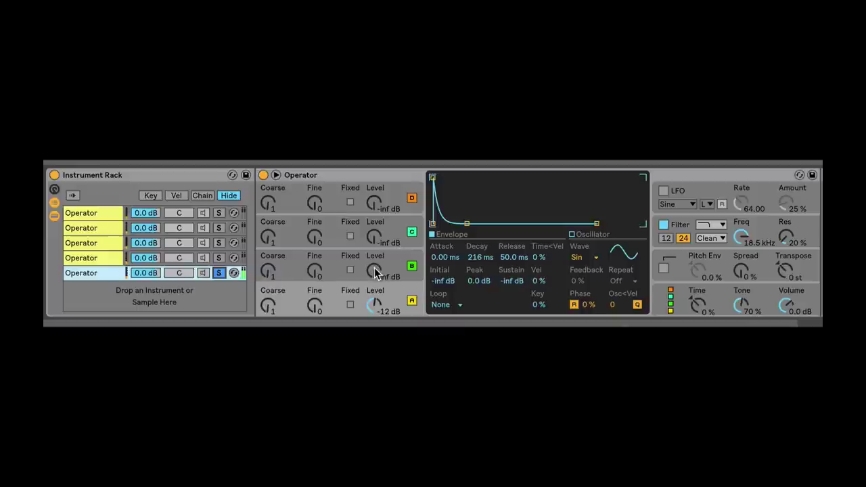
{"action": "left_click_drag", "start_coordinate": [375, 269], "coordinate": [375, 220]}
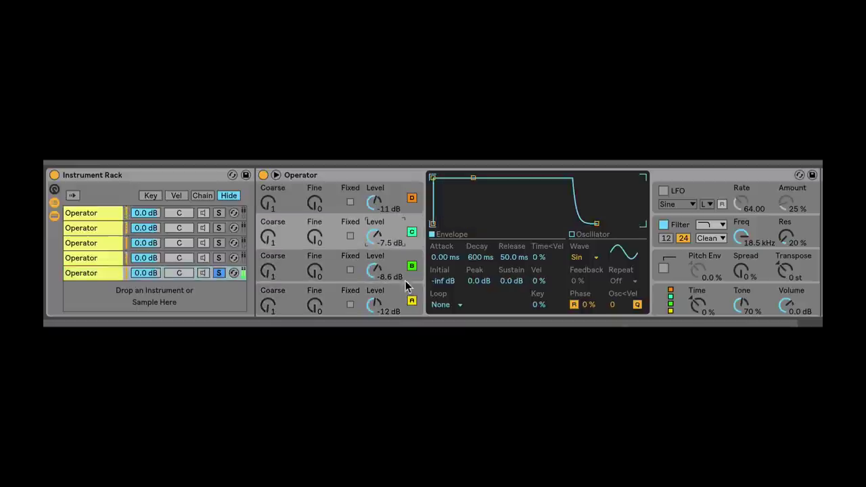
{"action": "left_click", "coordinate": [391, 298]}
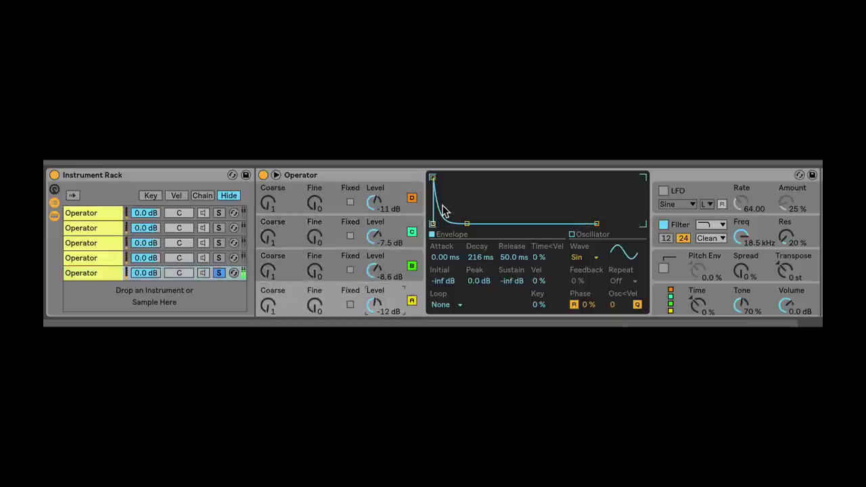
{"action": "left_click", "coordinate": [218, 273]}
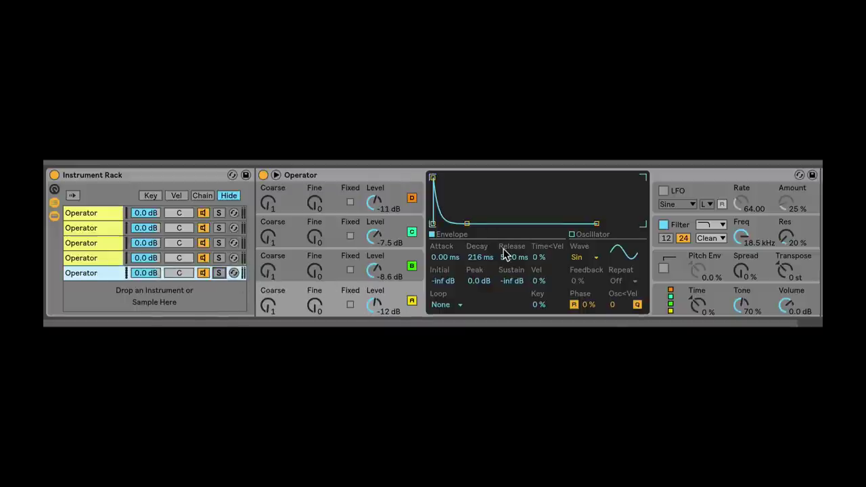
{"action": "key", "text": "Escape"}
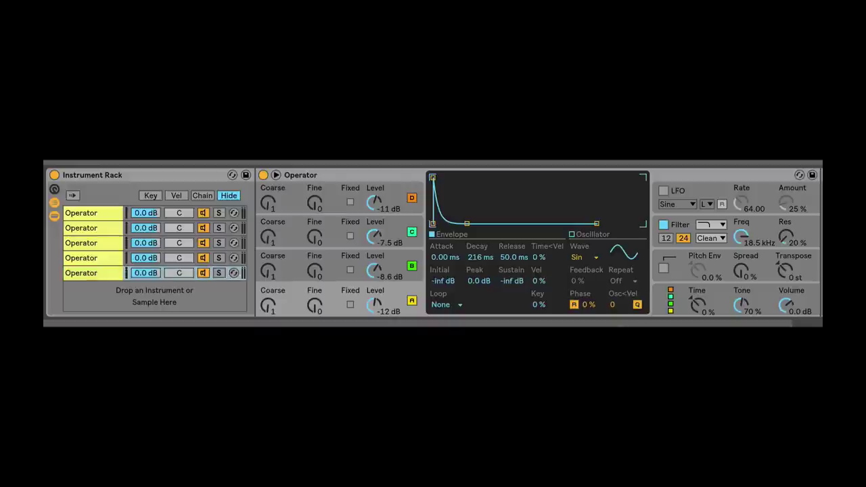
Step: Enable the Auto Filter's sidechain and take its audio from the 2-Instrument Rack track
{"action": "scroll", "coordinate": [433, 244], "scroll_direction": "right", "scroll_amount": 3}
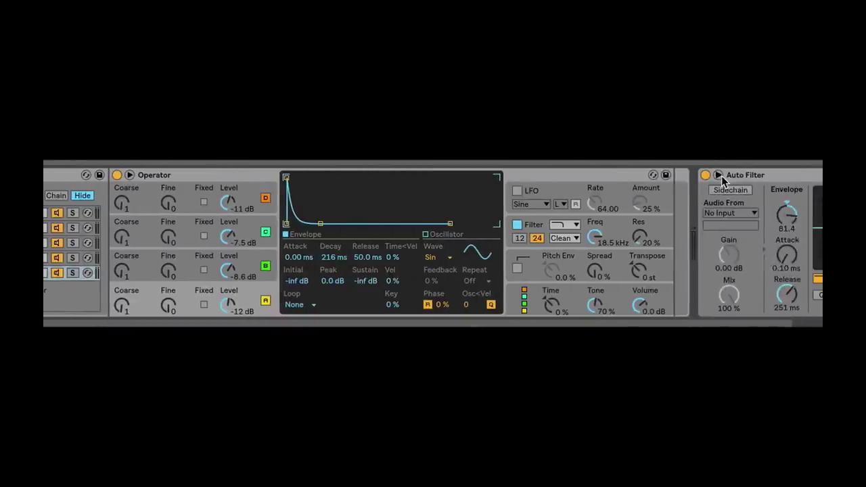
{"action": "left_click", "coordinate": [719, 176]}
{"action": "left_click", "coordinate": [720, 176]}
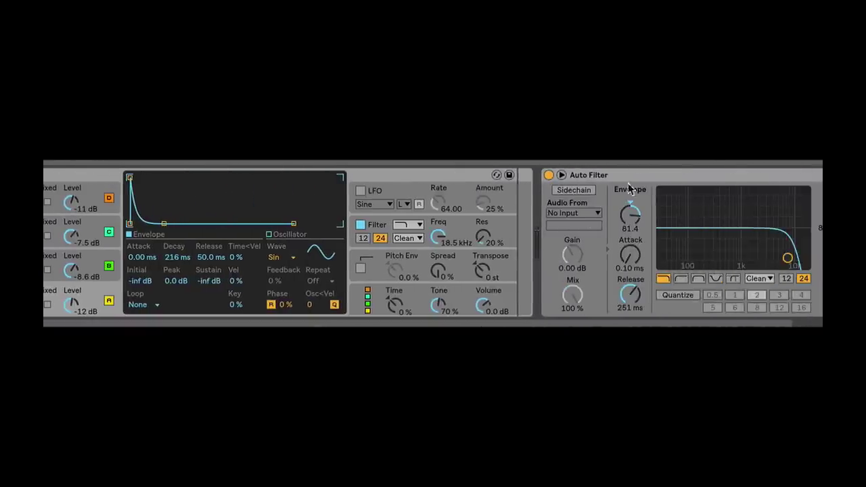
{"action": "left_click", "coordinate": [574, 191]}
{"action": "left_click", "coordinate": [574, 213]}
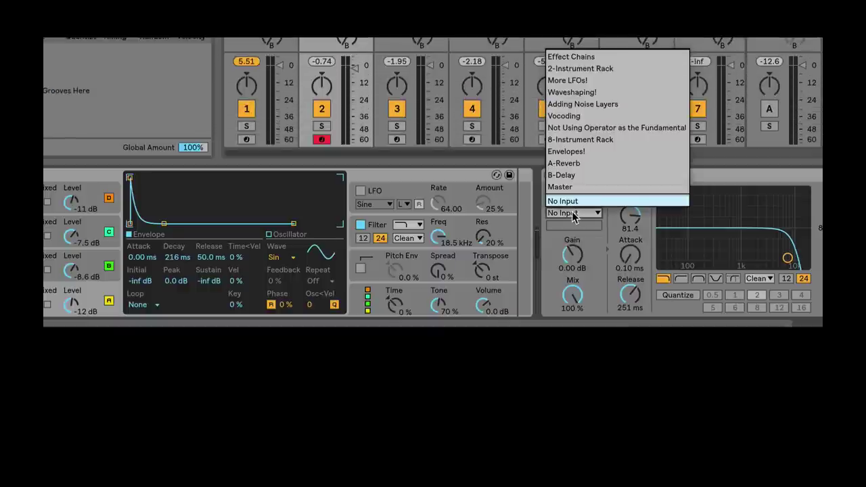
{"action": "left_click", "coordinate": [589, 69]}
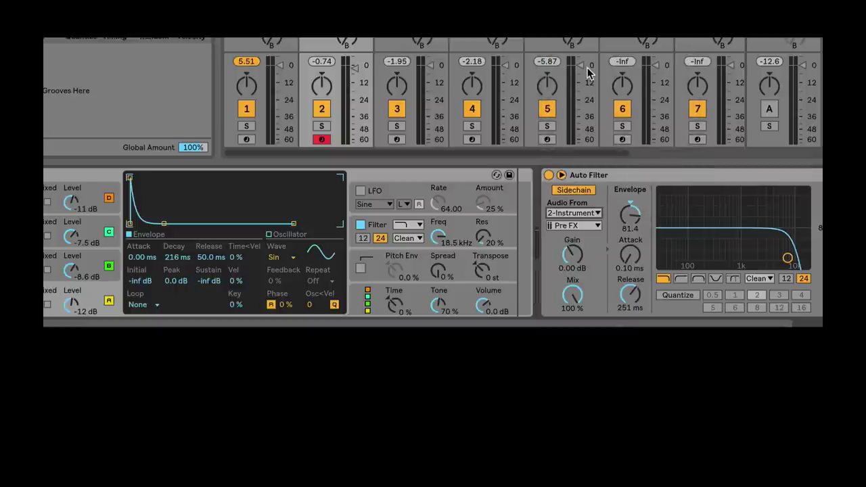
Step: Set the sidechain's tap point to the fifth Operator chain's Pre FX signal in the Instrument Rack
{"action": "left_click", "coordinate": [577, 227]}
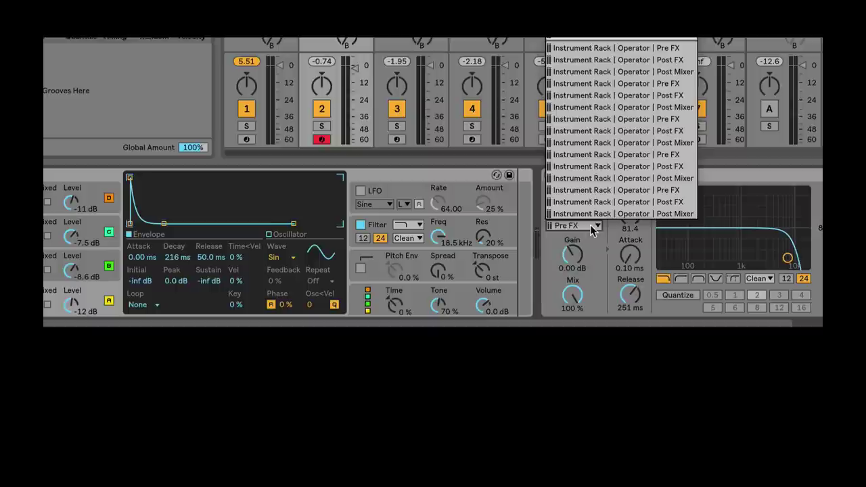
{"action": "left_click", "coordinate": [766, 143]}
{"action": "scroll", "coordinate": [424, 202], "scroll_direction": "left", "scroll_amount": 4}
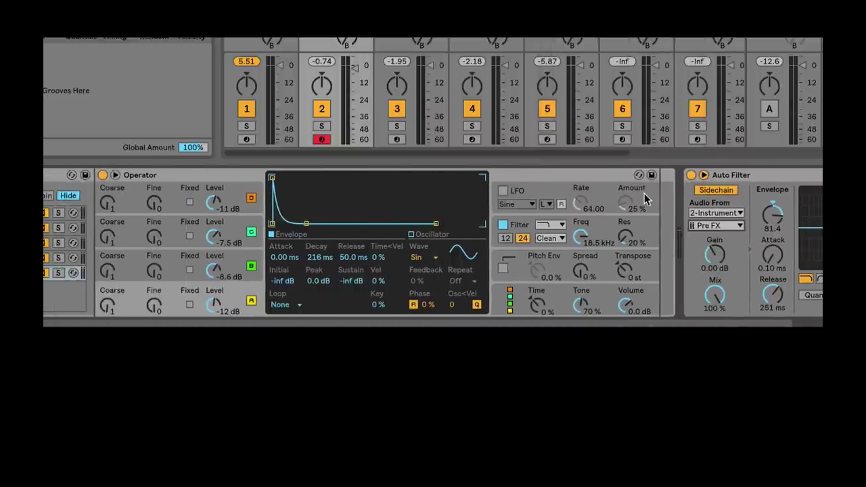
{"action": "scroll", "coordinate": [644, 199], "scroll_direction": "right", "scroll_amount": 5}
{"action": "left_click", "coordinate": [593, 226]}
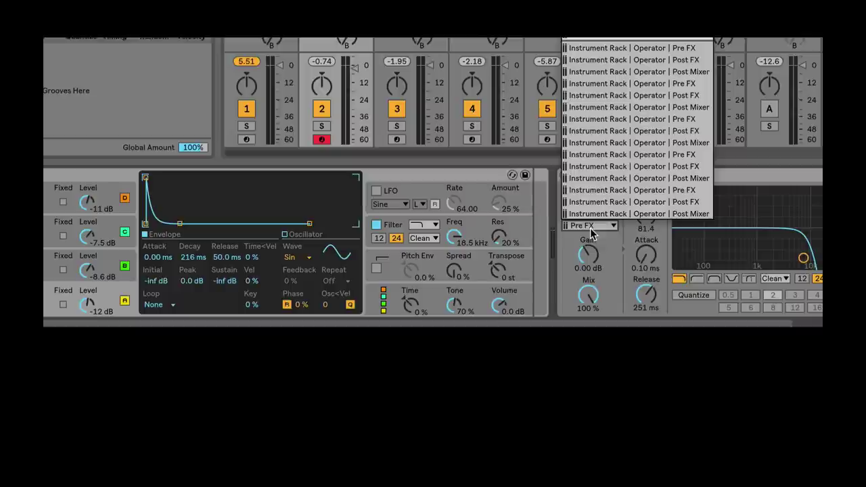
{"action": "left_click", "coordinate": [621, 192]}
{"action": "left_click", "coordinate": [599, 226]}
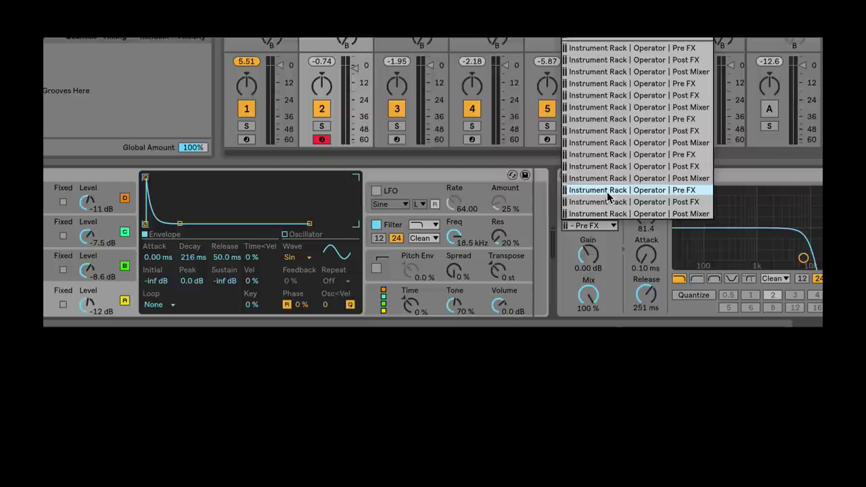
{"action": "left_click", "coordinate": [608, 193]}
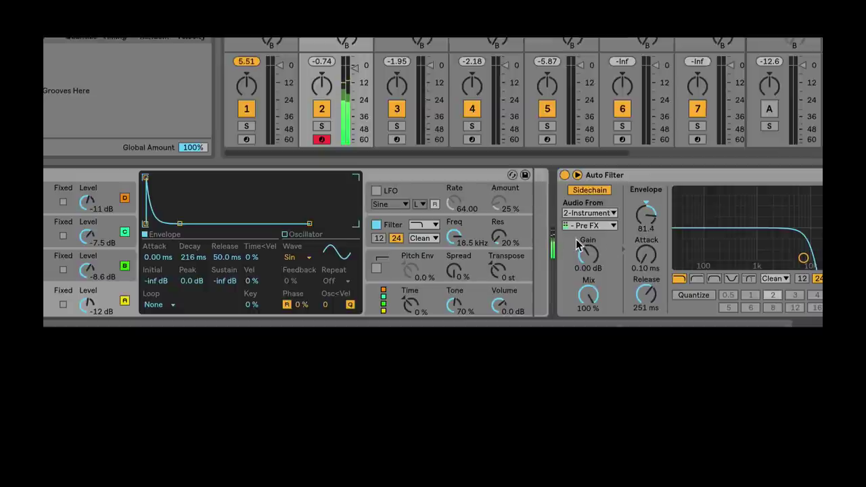
Step: Mute the fifth Operator chain in the Instrument Rack
{"action": "scroll", "coordinate": [433, 244], "scroll_direction": "left", "scroll_amount": 5}
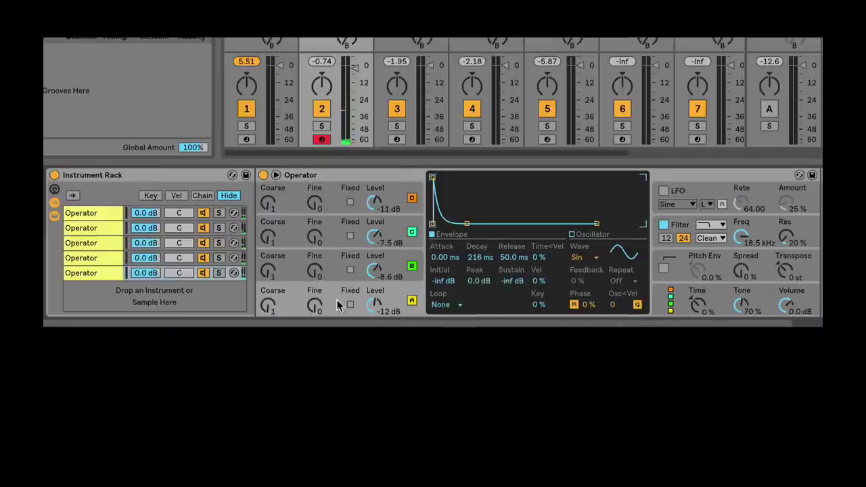
{"action": "left_click", "coordinate": [206, 278]}
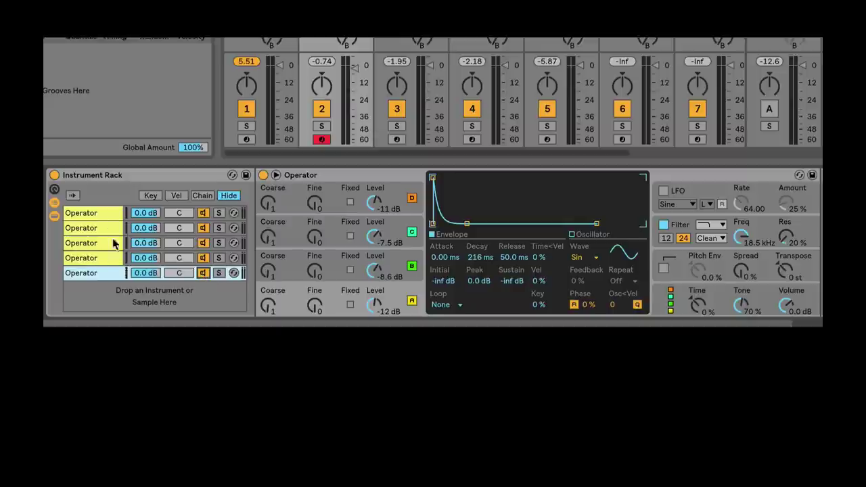
{"action": "left_click", "coordinate": [202, 272]}
Step: Set the Auto Filter's cutoff to about 1.41 kHz with about 51 % resonance, and its release to 346 ms
{"action": "scroll", "coordinate": [566, 227], "scroll_direction": "right", "scroll_amount": 5}
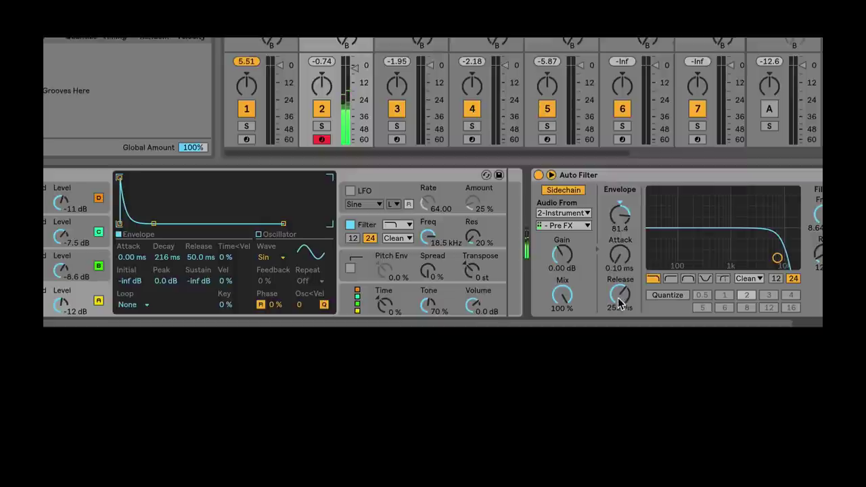
{"action": "left_click_drag", "start_coordinate": [778, 258], "coordinate": [763, 233]}
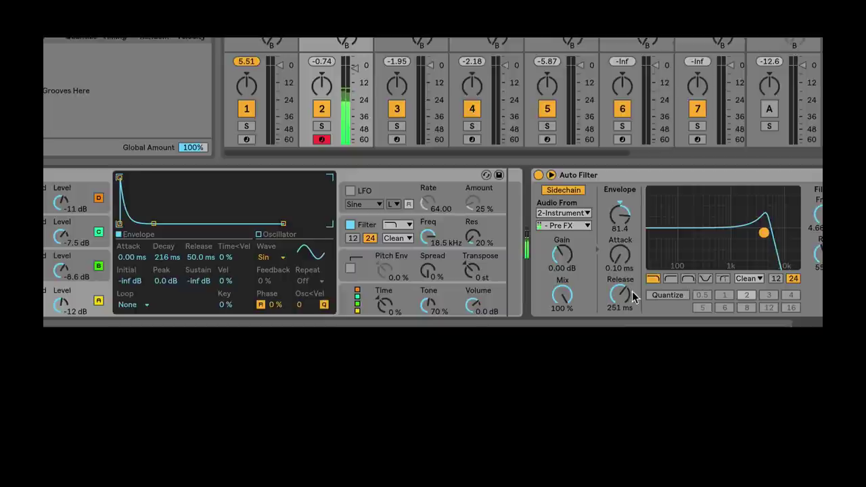
{"action": "left_click_drag", "start_coordinate": [620, 298], "coordinate": [620, 306]}
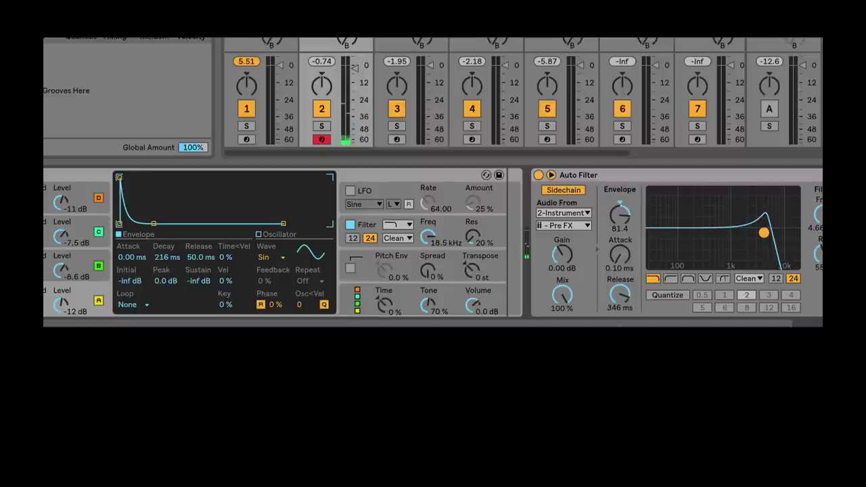
{"action": "left_click_drag", "start_coordinate": [764, 233], "coordinate": [738, 234]}
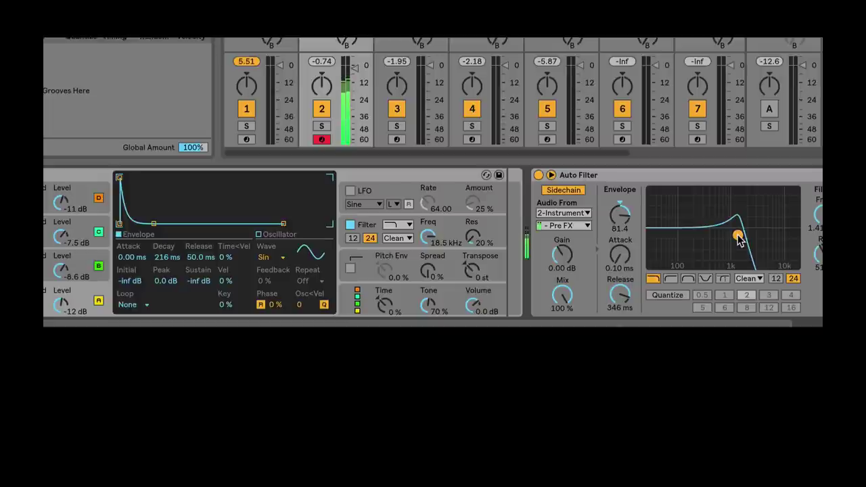
Step: Examine the muted fifth Operator chain's envelope alongside the Auto Filter's sidechain routing
{"action": "scroll", "coordinate": [433, 242], "scroll_direction": "left", "scroll_amount": 5}
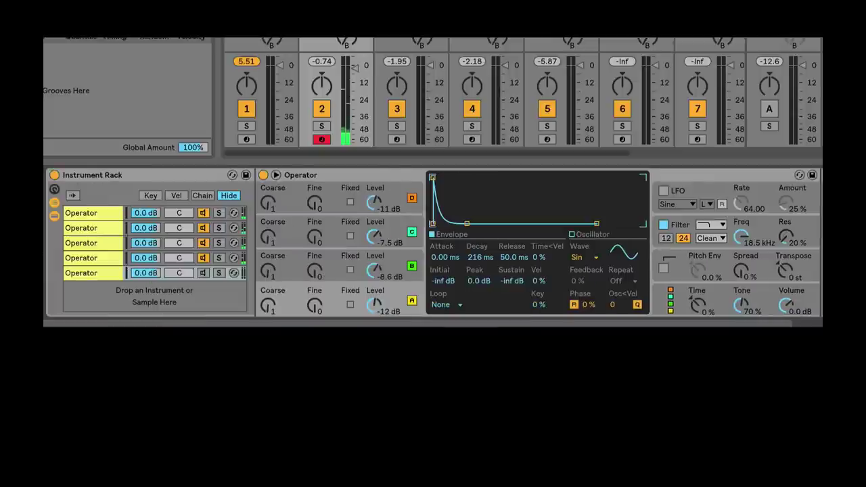
{"action": "scroll", "coordinate": [72, 296], "scroll_direction": "right", "scroll_amount": 5}
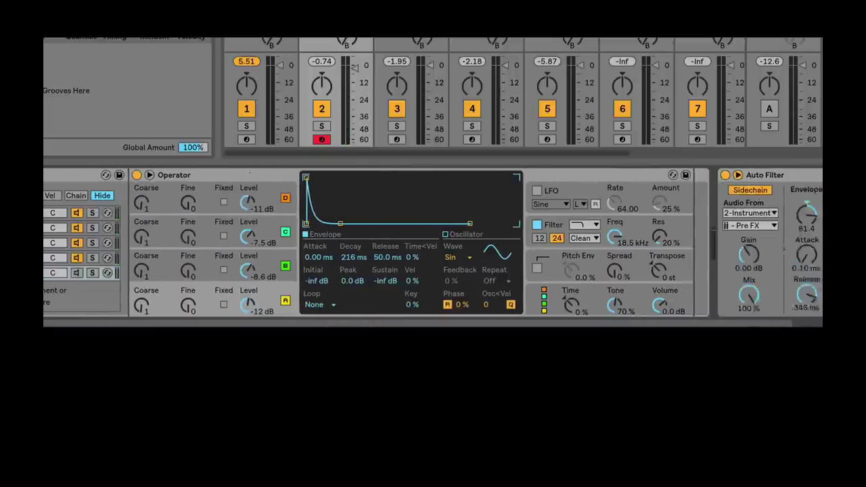
{"action": "scroll", "coordinate": [72, 296], "scroll_direction": "left", "scroll_amount": 4}
{"action": "scroll", "coordinate": [72, 296], "scroll_direction": "right", "scroll_amount": 1}
{"action": "scroll", "coordinate": [73, 296], "scroll_direction": "left", "scroll_amount": 1}
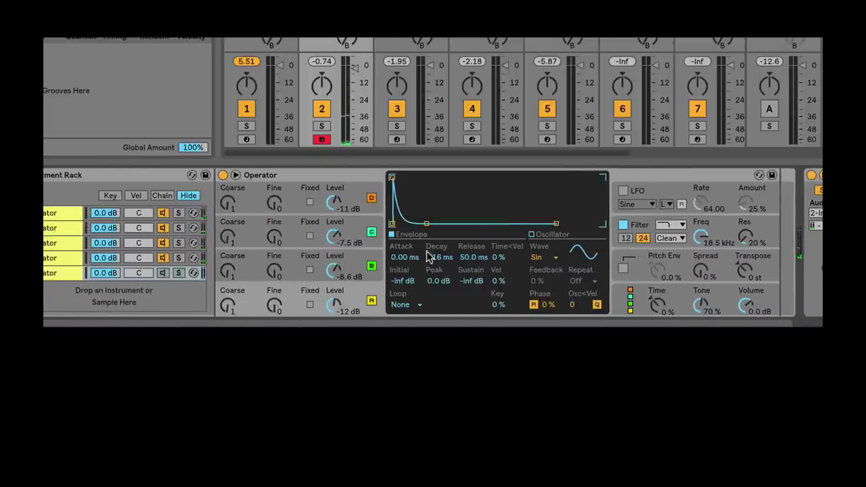
{"action": "scroll", "coordinate": [701, 246], "scroll_direction": "right", "scroll_amount": 3}
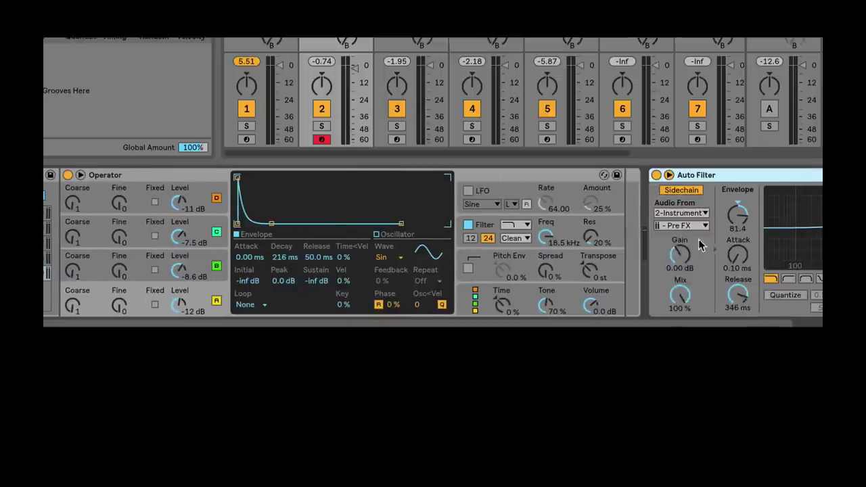
{"action": "scroll", "coordinate": [434, 244], "scroll_direction": "left", "scroll_amount": 4}
{"action": "left_click", "coordinate": [199, 277]}
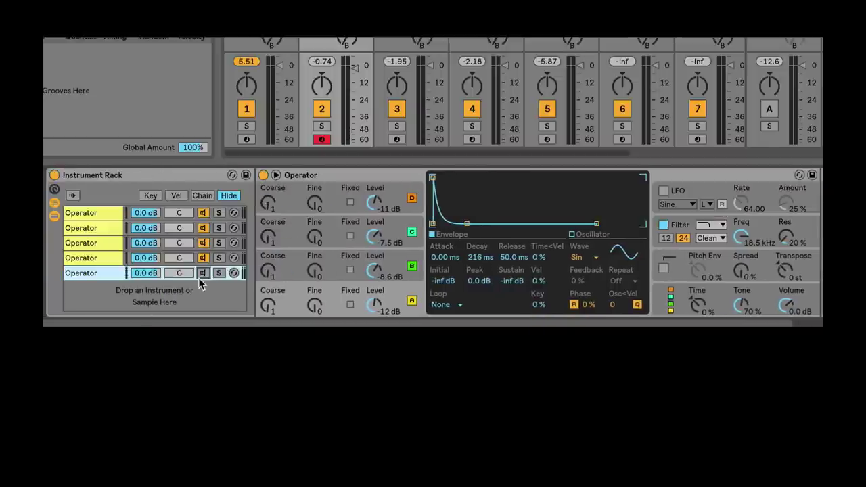
Step: Review the Operator settings of the first four chains in the Instrument Rack
{"action": "left_click", "coordinate": [108, 258]}
{"action": "left_click", "coordinate": [99, 175]}
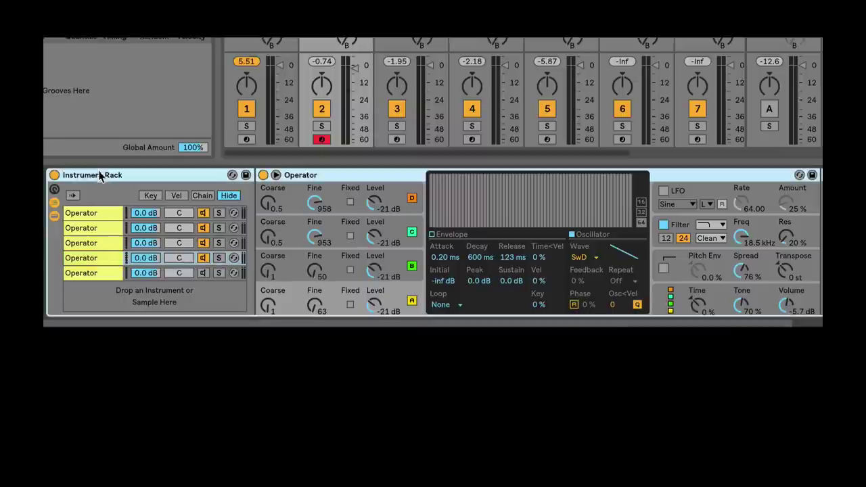
{"action": "left_click", "coordinate": [92, 215]}
{"action": "left_click", "coordinate": [94, 229]}
{"action": "left_click", "coordinate": [95, 244]}
{"action": "left_click", "coordinate": [93, 261]}
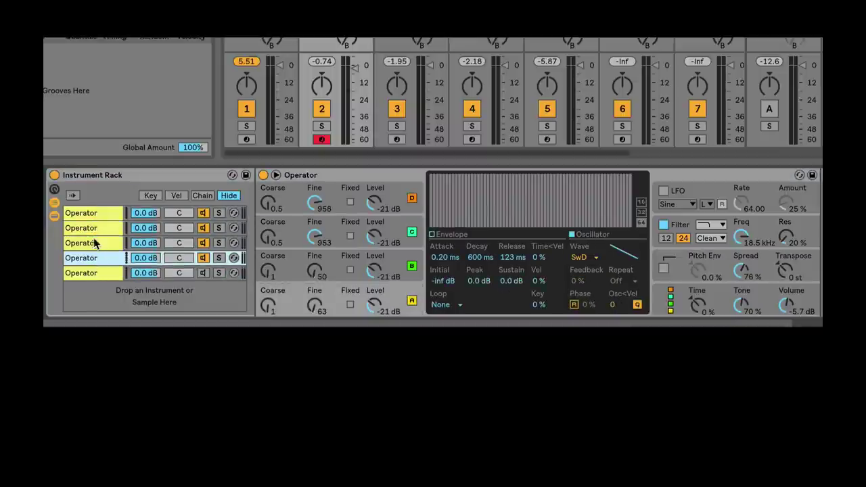
{"action": "left_click", "coordinate": [95, 230]}
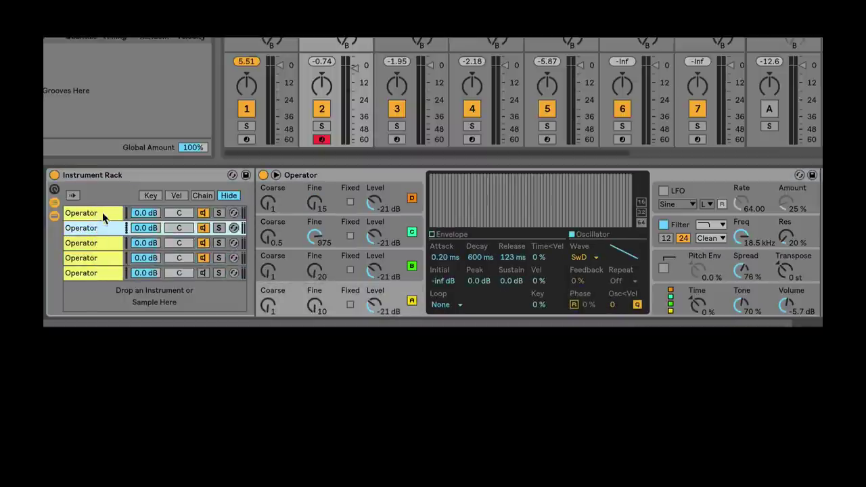
Step: Compare the Operator settings of the rack's four sounding chains with those of the muted fifth chain
{"action": "left_click", "coordinate": [103, 215]}
{"action": "left_click", "coordinate": [87, 228]}
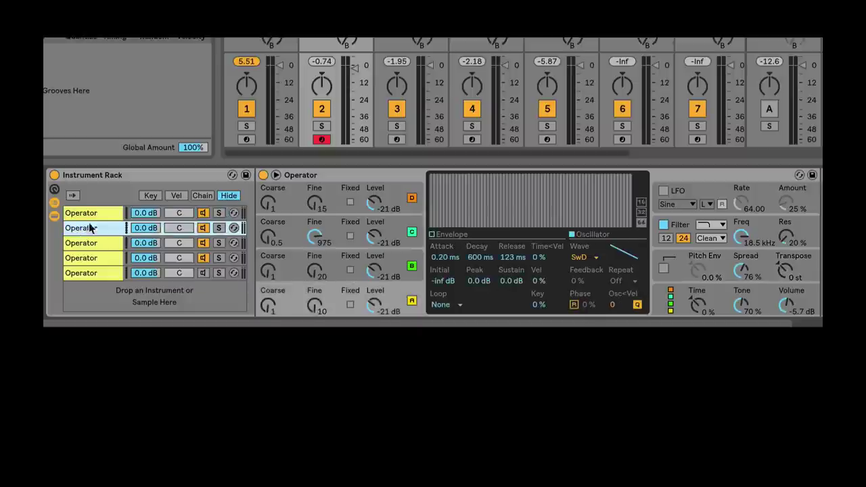
{"action": "left_click", "coordinate": [88, 216]}
{"action": "left_click", "coordinate": [93, 262]}
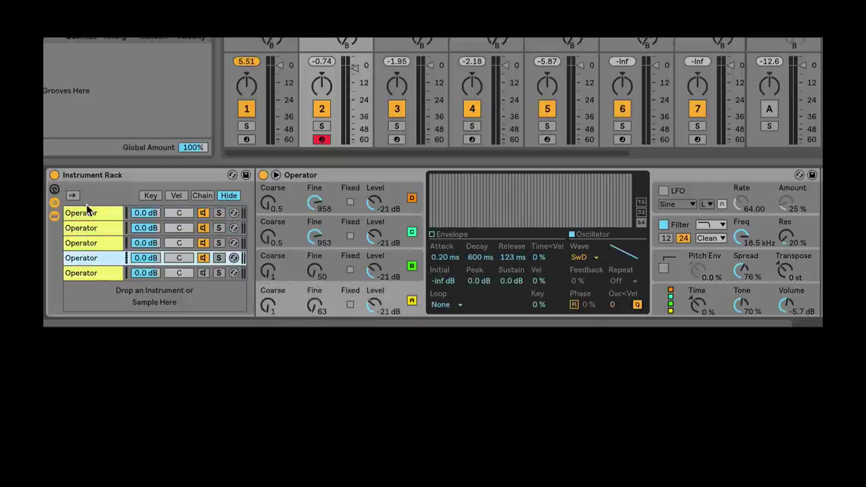
{"action": "left_click", "coordinate": [88, 213]}
{"action": "left_click", "coordinate": [90, 274]}
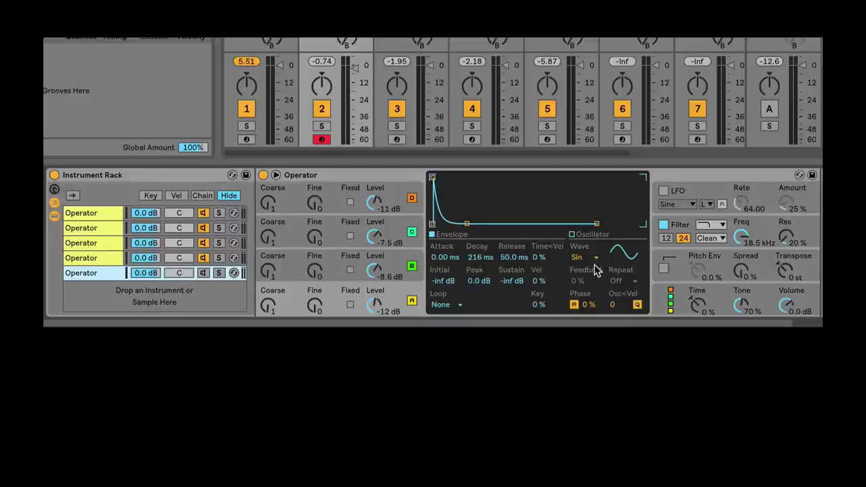
{"action": "scroll", "coordinate": [594, 266], "scroll_direction": "right", "scroll_amount": 3}
{"action": "scroll", "coordinate": [578, 261], "scroll_direction": "left", "scroll_amount": 3}
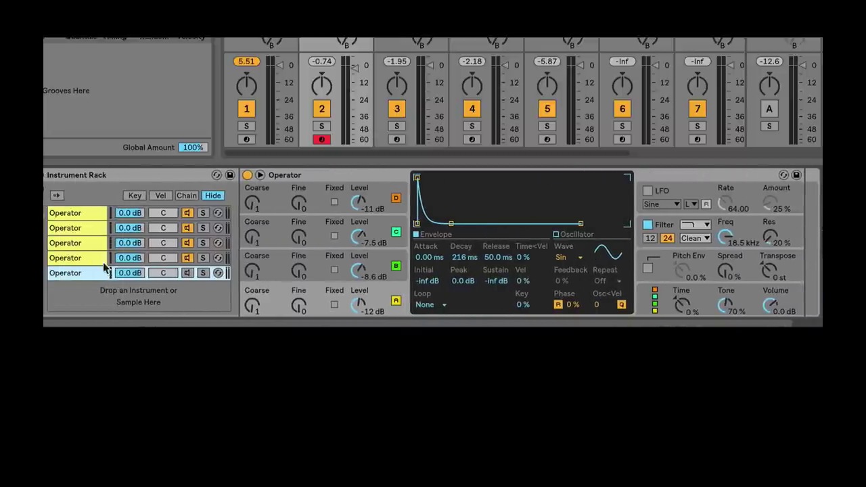
{"action": "left_click", "coordinate": [58, 228]}
{"action": "left_click", "coordinate": [62, 242]}
{"action": "left_click", "coordinate": [65, 257]}
{"action": "left_click", "coordinate": [68, 272]}
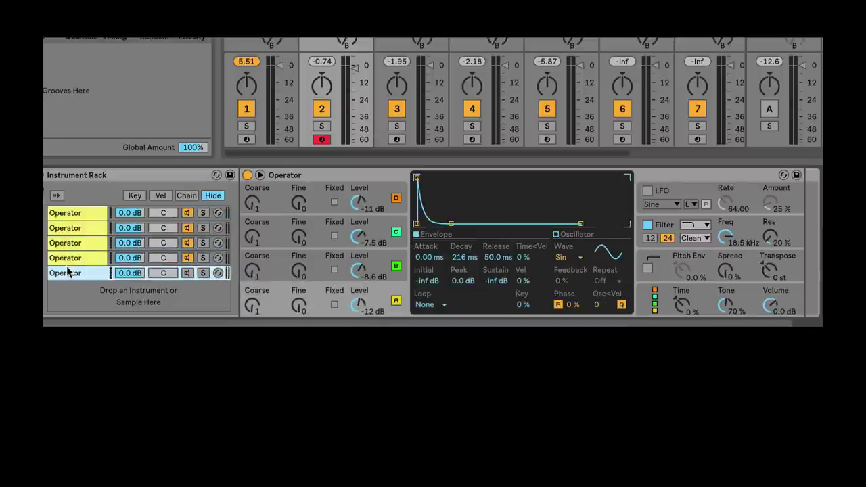
{"action": "left_click", "coordinate": [79, 217]}
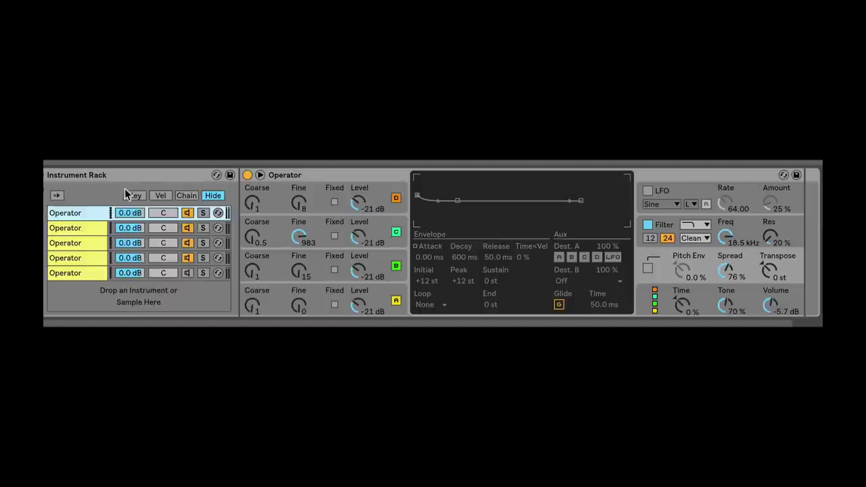
Step: Examine the next sound's device chain: Operator, Vocoder, Utility, Glue Compressor and the LFO devices that modulate the Operator's parameters
{"action": "left_click", "coordinate": [240, 184]}
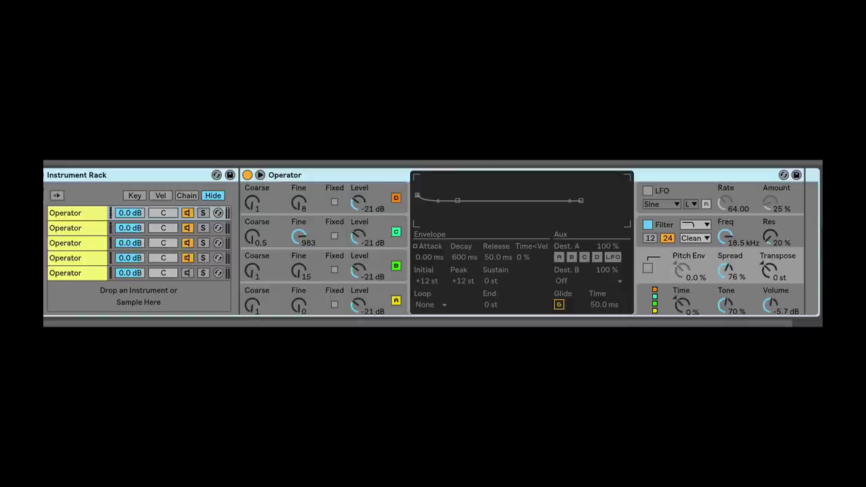
{"action": "scroll", "coordinate": [433, 244], "scroll_direction": "right", "scroll_amount": 4}
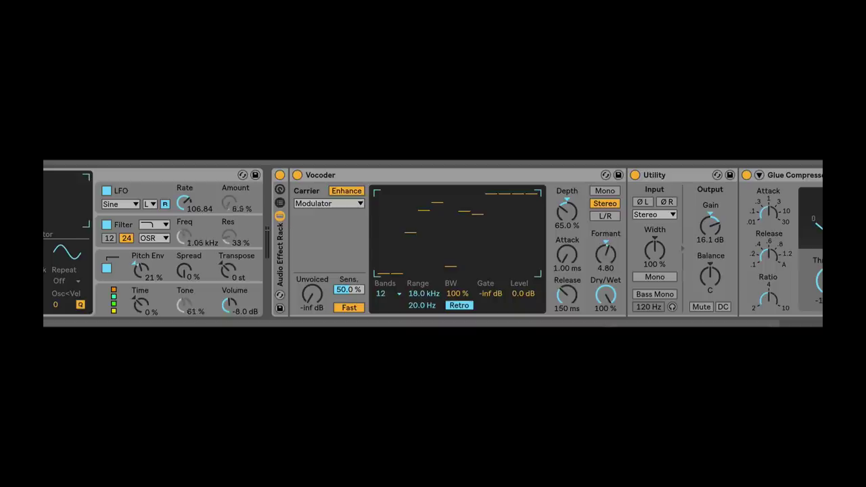
{"action": "scroll", "coordinate": [433, 244], "scroll_direction": "left", "scroll_amount": 6}
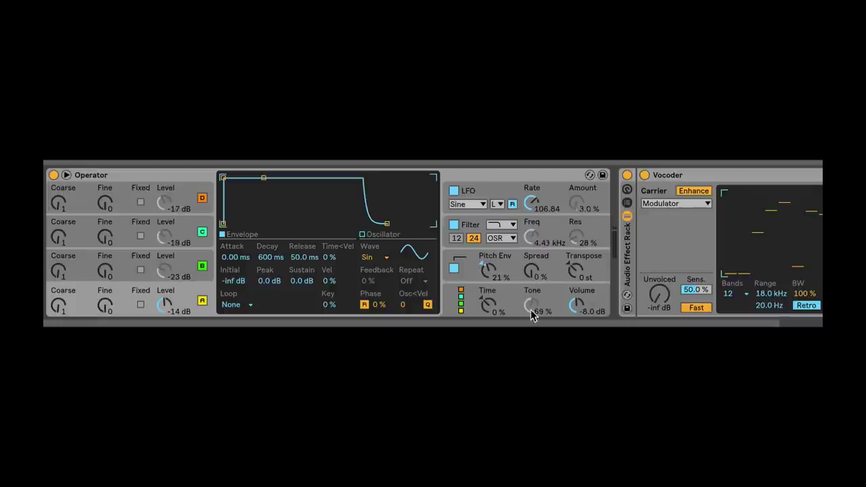
{"action": "left_click", "coordinate": [570, 208]}
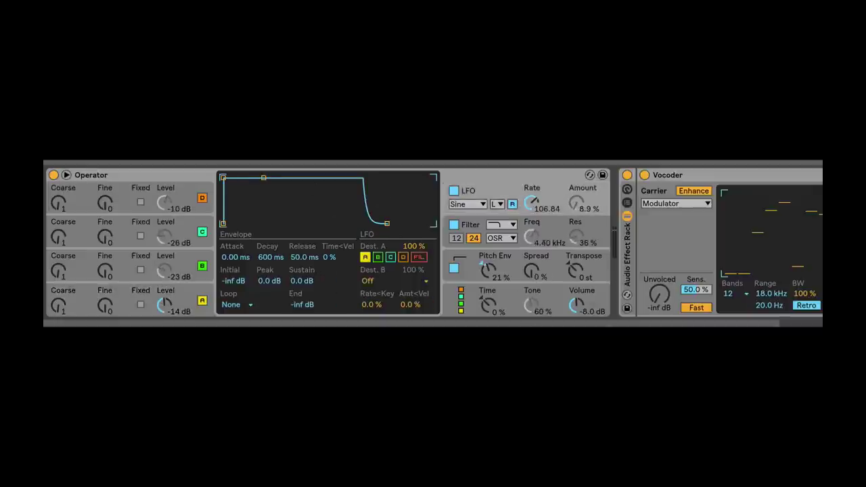
{"action": "scroll", "coordinate": [433, 243], "scroll_direction": "right", "scroll_amount": 10}
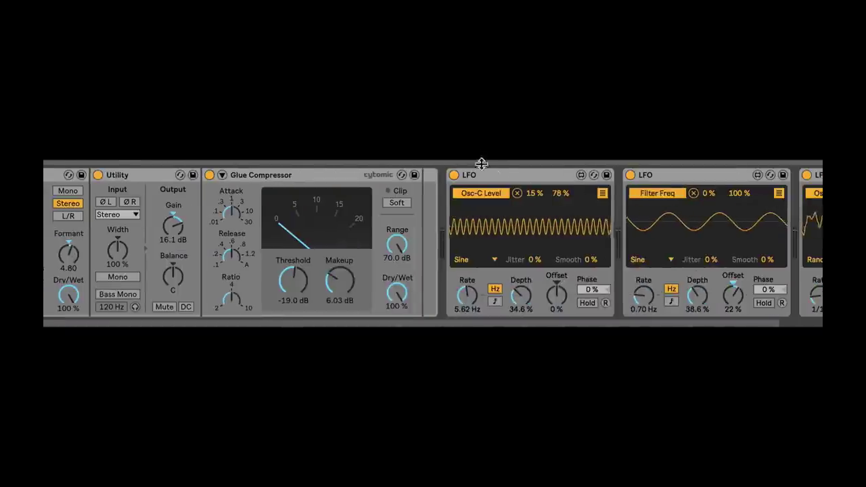
{"action": "left_click", "coordinate": [533, 174]}
{"action": "left_click", "coordinate": [734, 175]}
{"action": "left_click", "coordinate": [818, 175]}
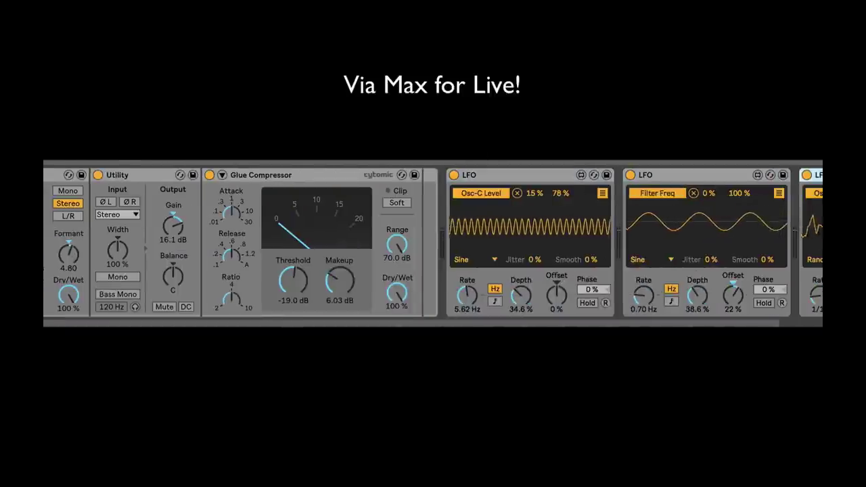
{"action": "scroll", "coordinate": [433, 243], "scroll_direction": "right", "scroll_amount": 3}
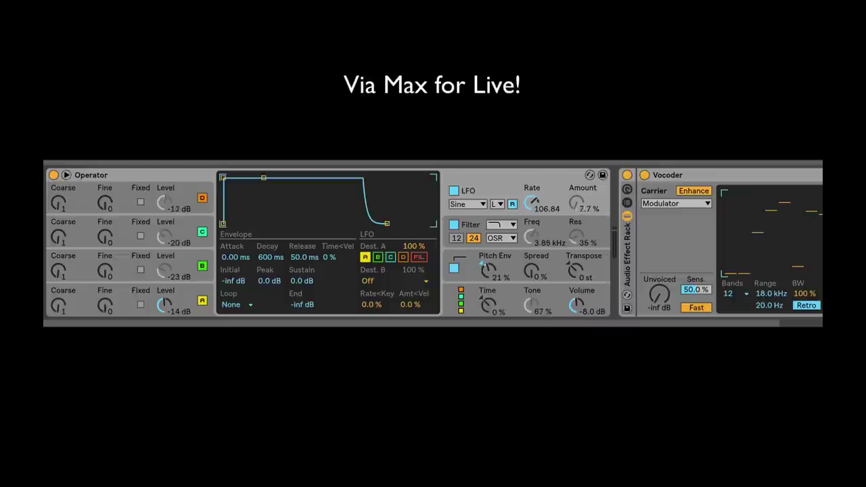
{"action": "scroll", "coordinate": [524, 239], "scroll_direction": "right", "scroll_amount": 10}
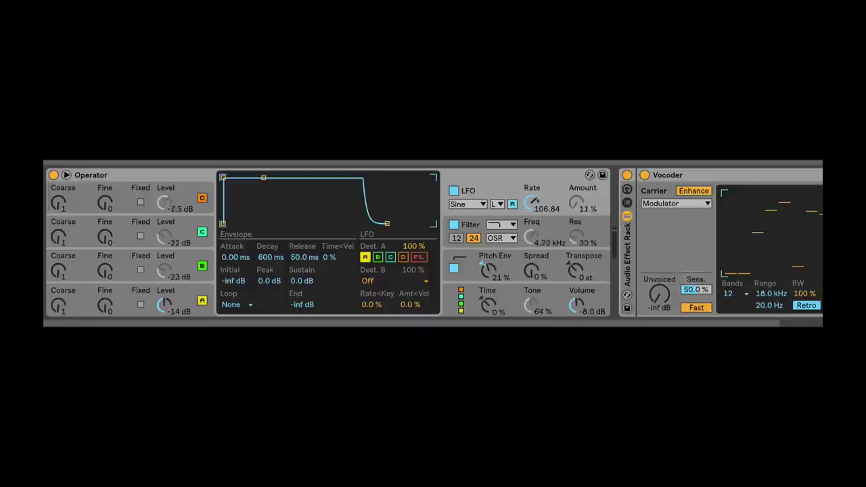
{"action": "scroll", "coordinate": [433, 243], "scroll_direction": "right", "scroll_amount": 10}
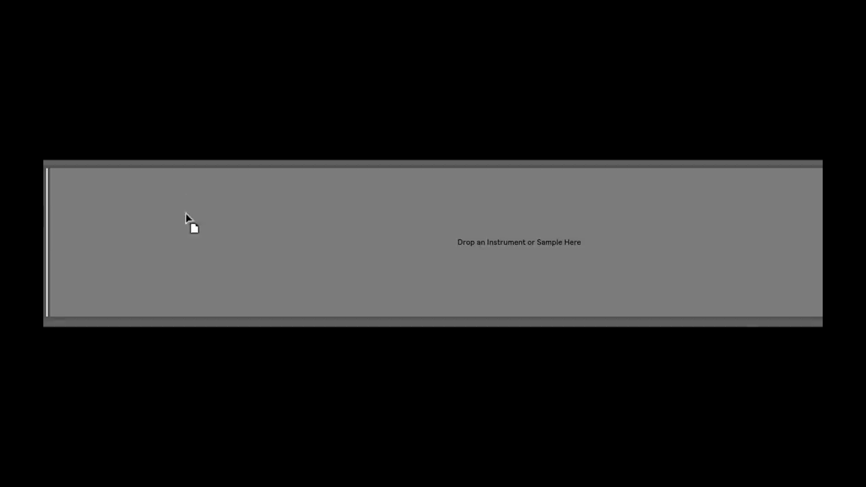
Step: Load an Operator on the empty track and set oscillator B to -17 dB, C to -18 dB, D to -8.1 dB and volume to -4.2 dB
{"action": "left_click_drag", "start_coordinate": [188, 218], "coordinate": [209, 266]}
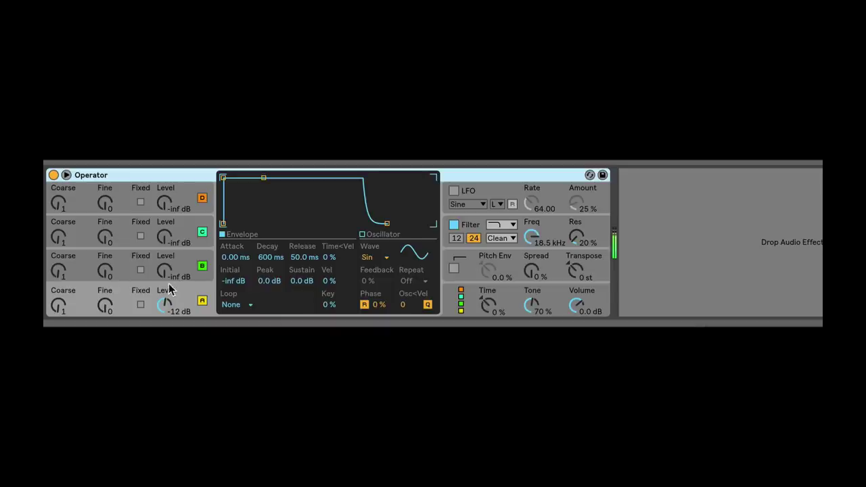
{"action": "left_click_drag", "start_coordinate": [173, 257], "coordinate": [171, 239]}
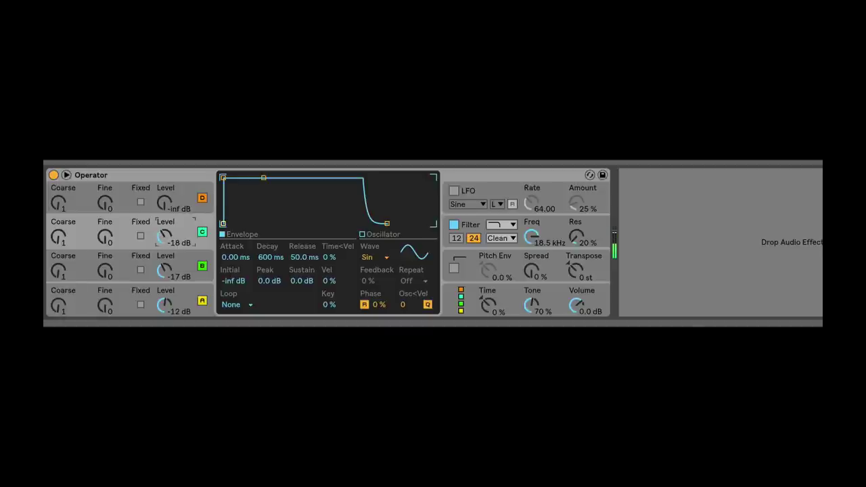
{"action": "left_click_drag", "start_coordinate": [579, 312], "coordinate": [578, 320]}
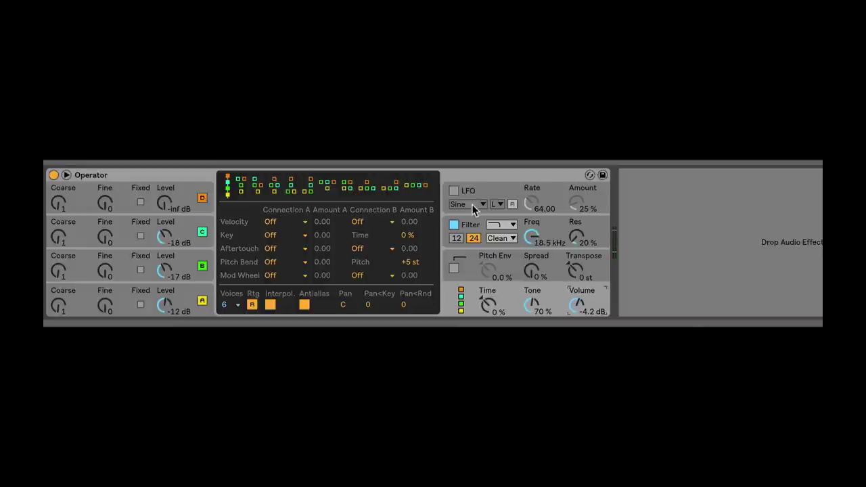
{"action": "left_click", "coordinate": [166, 205]}
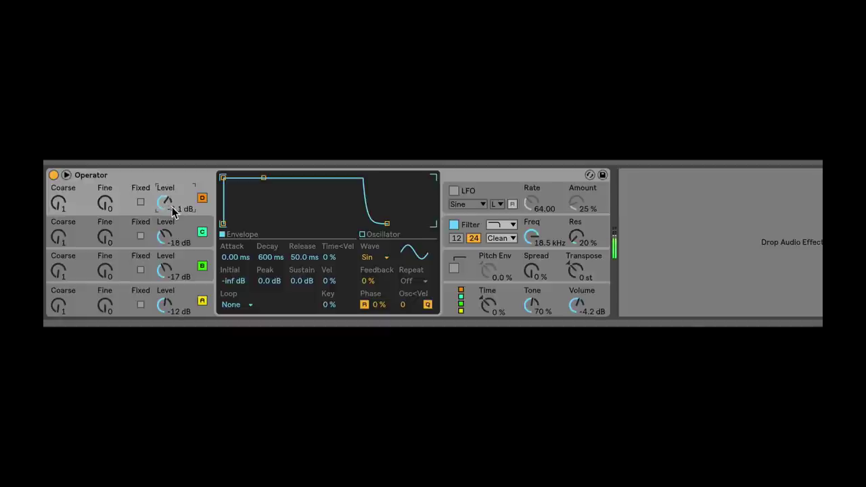
Step: Add an LFO device after the Operator and map it to oscillator B's level
{"action": "left_click", "coordinate": [245, 193]}
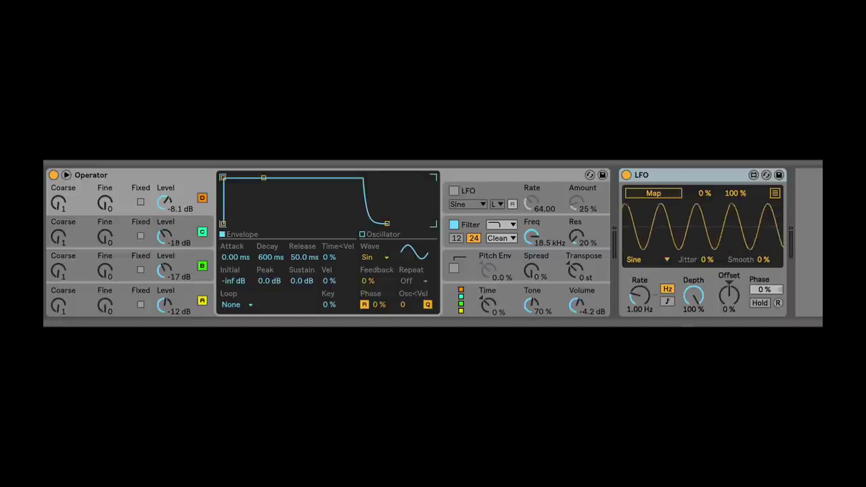
{"action": "key", "text": "ctrl+m"}
{"action": "key", "text": "ctrl+m"}
{"action": "left_click", "coordinate": [651, 194]}
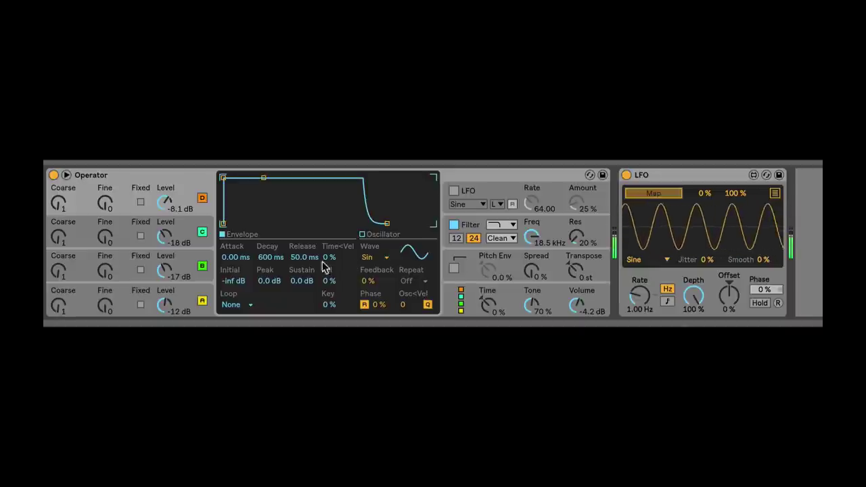
{"action": "left_click", "coordinate": [168, 278]}
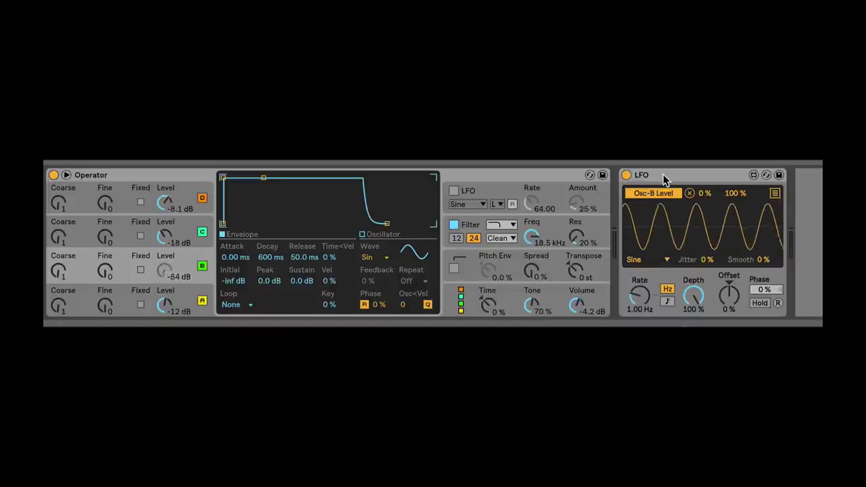
Step: Set the LFO's depth to 55.1 % and its offset to 1 %
{"action": "left_click_drag", "start_coordinate": [700, 305], "coordinate": [699, 392]}
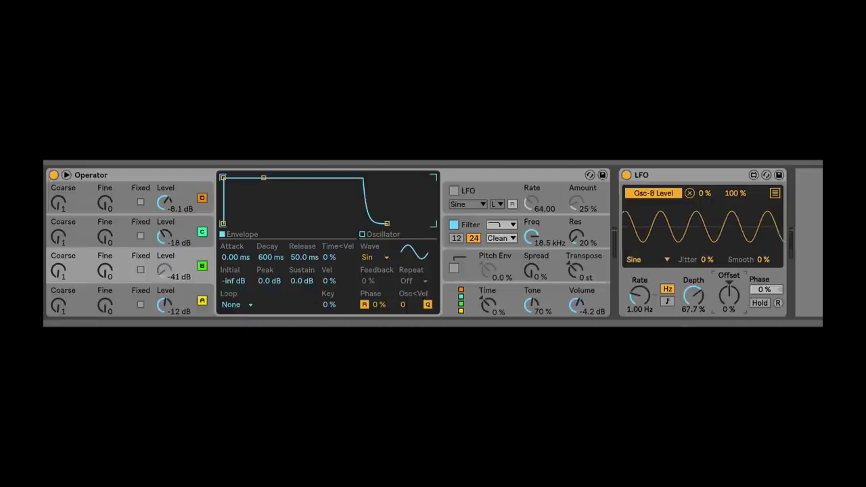
{"action": "left_click_drag", "start_coordinate": [729, 285], "coordinate": [729, 298]}
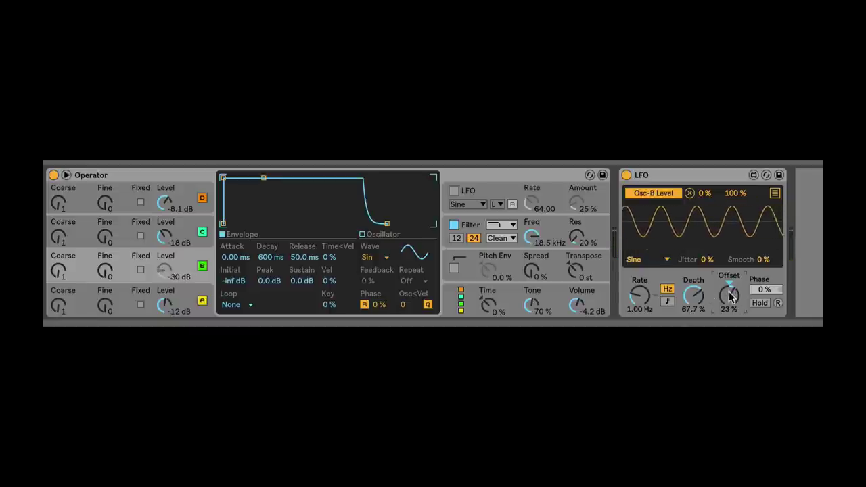
{"action": "left_click_drag", "start_coordinate": [730, 295], "coordinate": [729, 299]}
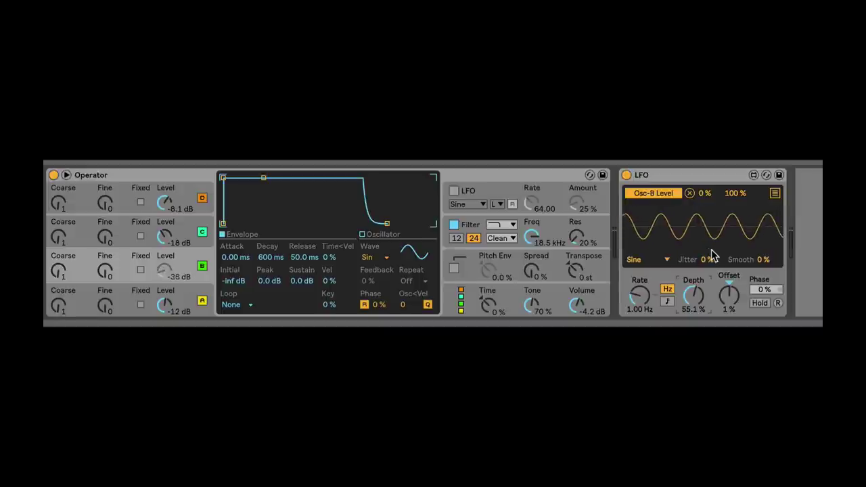
Step: Map the Operator's Tone as the LFO's second target with an inverted range, minimum 100 % and maximum 0 %
{"action": "left_click", "coordinate": [775, 195]}
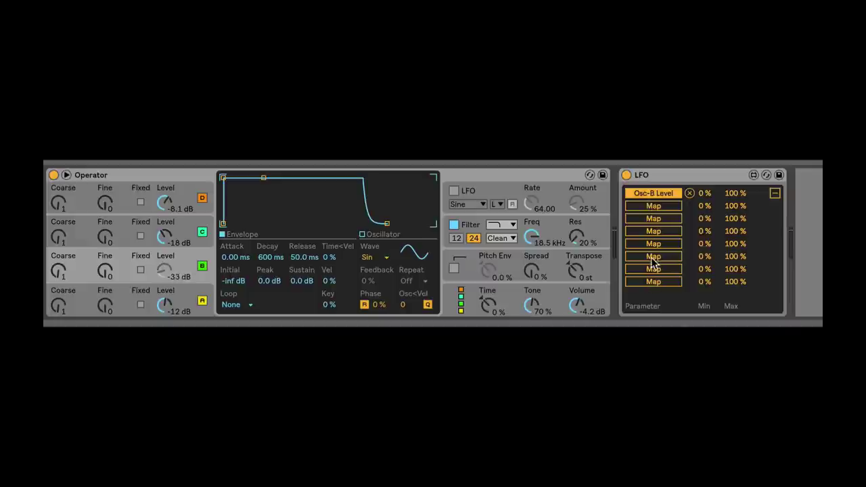
{"action": "left_click", "coordinate": [775, 195]}
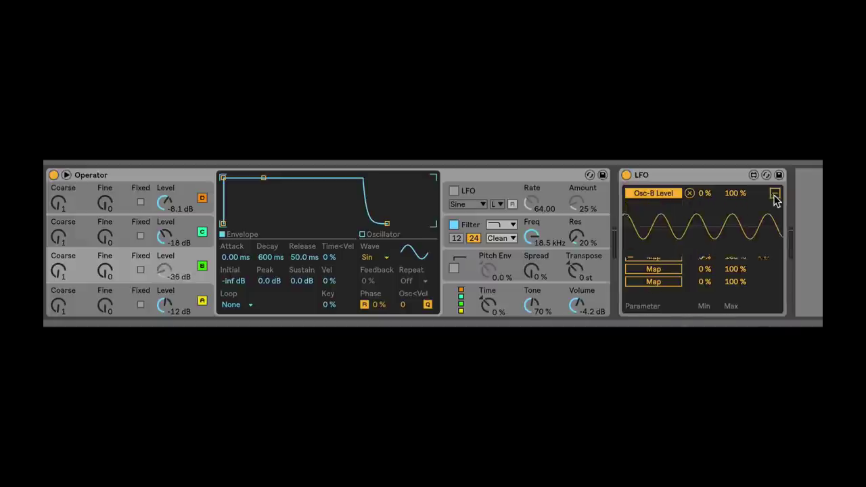
{"action": "left_click", "coordinate": [775, 194]}
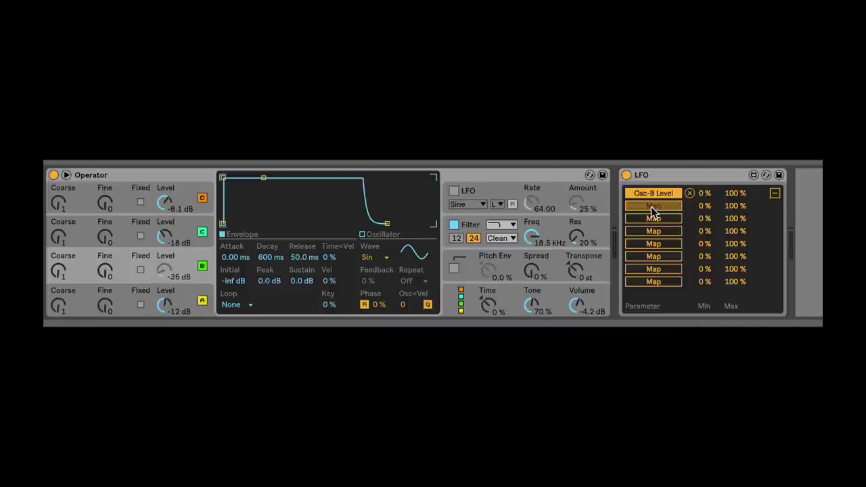
{"action": "left_click", "coordinate": [532, 307]}
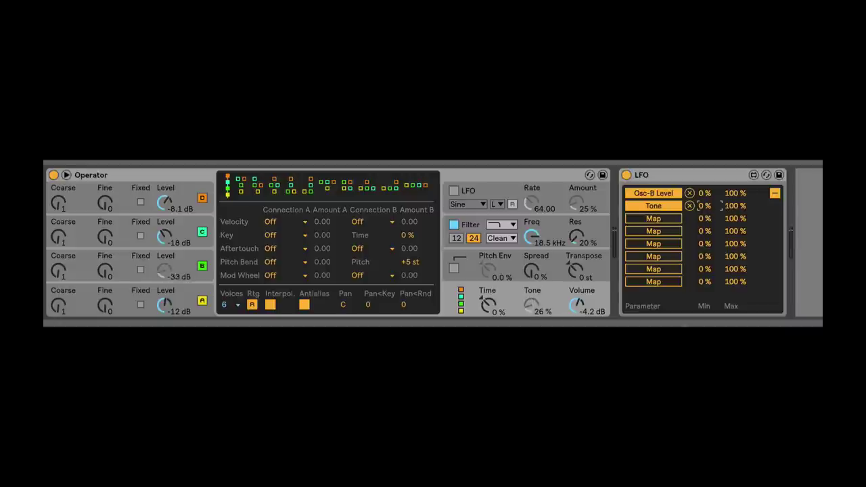
{"action": "left_click_drag", "start_coordinate": [707, 206], "coordinate": [707, 192]}
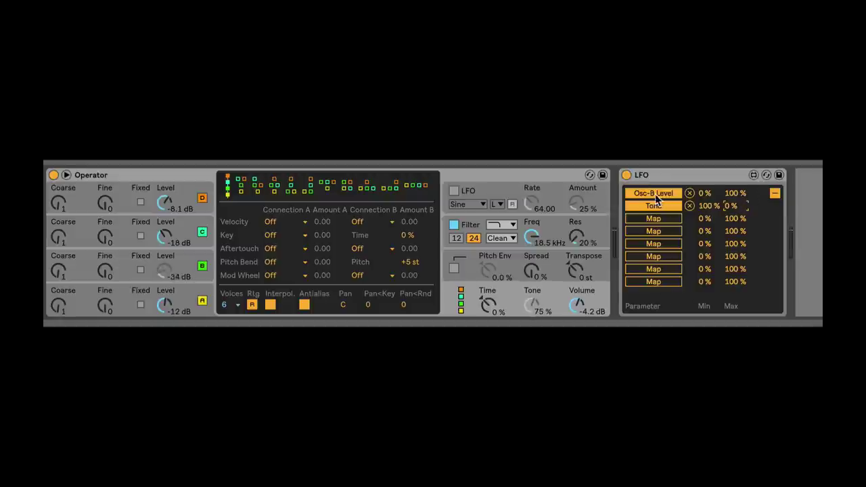
{"action": "left_click", "coordinate": [774, 193]}
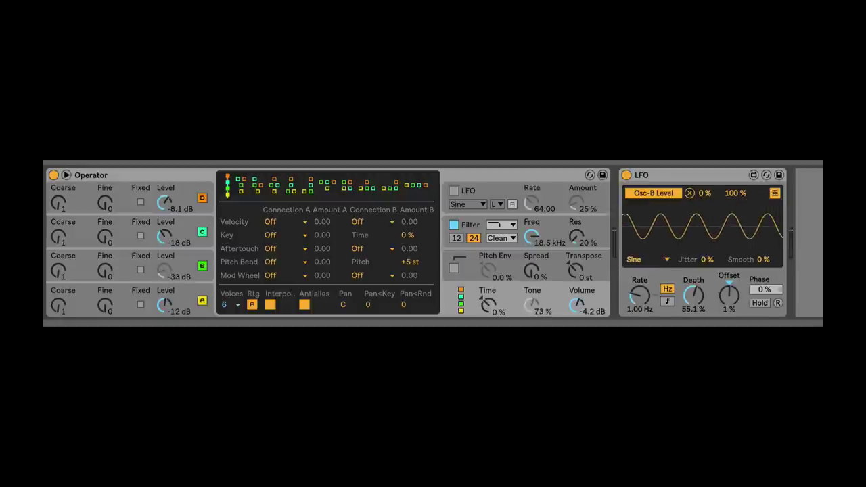
Step: Add a second LFO device after the first one
{"action": "key", "text": "Return"}
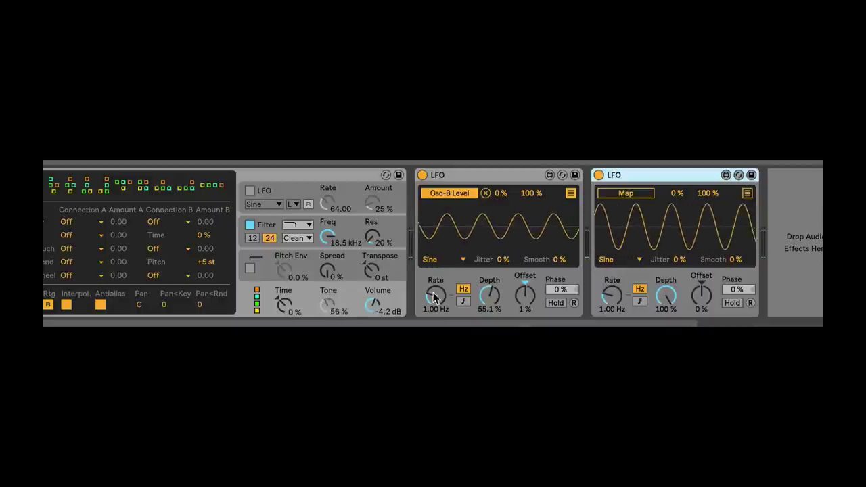
Step: Raise oscillator C's level to -12 dB and D's to -3.2 dB, and slow the first LFO's rate to 0.41 Hz
{"action": "scroll", "coordinate": [435, 298], "scroll_direction": "left", "scroll_amount": 5}
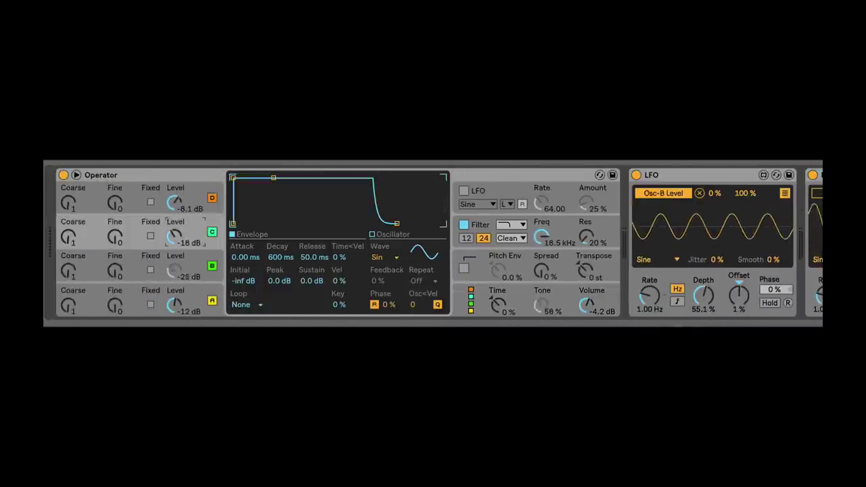
{"action": "left_click_drag", "start_coordinate": [173, 235], "coordinate": [178, 186]}
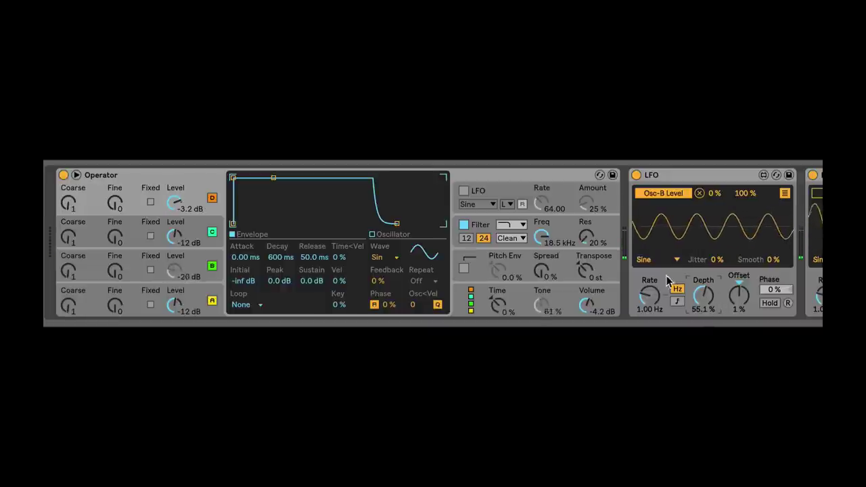
{"action": "left_click_drag", "start_coordinate": [654, 297], "coordinate": [654, 344]}
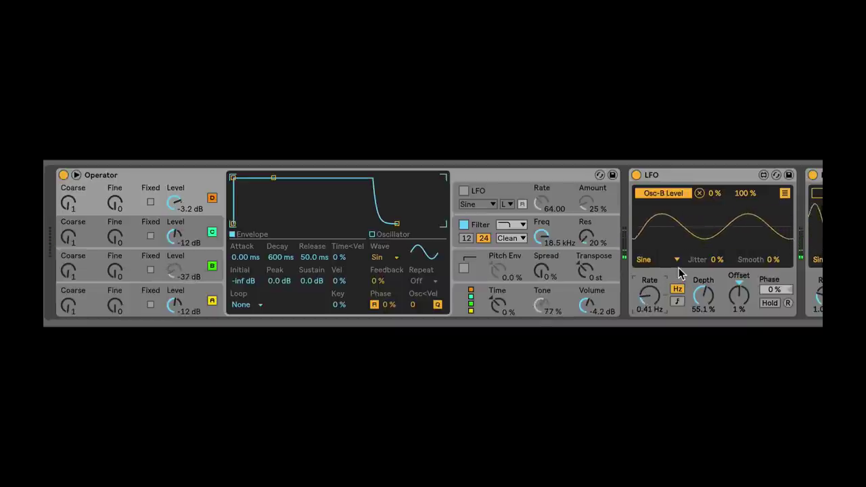
Step: Set the second LFO's waveform to Random
{"action": "scroll", "coordinate": [755, 243], "scroll_direction": "right", "scroll_amount": 3}
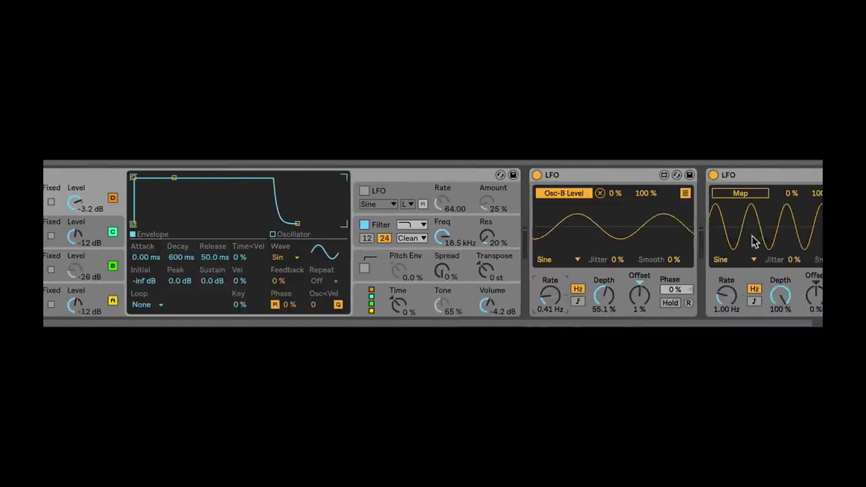
{"action": "scroll", "coordinate": [755, 242], "scroll_direction": "right", "scroll_amount": 2}
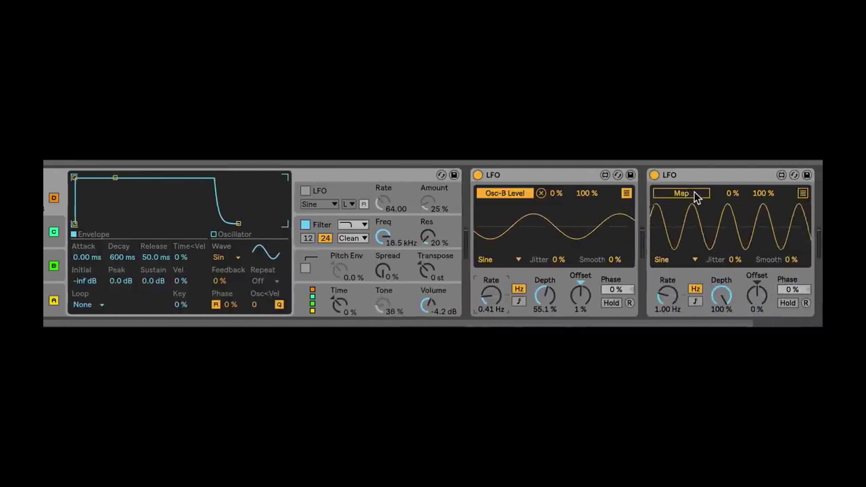
{"action": "left_click", "coordinate": [683, 260]}
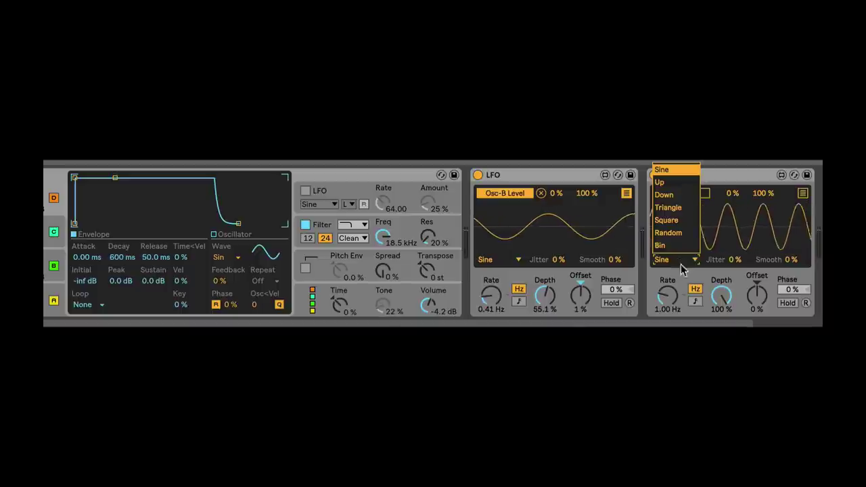
{"action": "left_click", "coordinate": [672, 261]}
{"action": "left_click", "coordinate": [672, 261]}
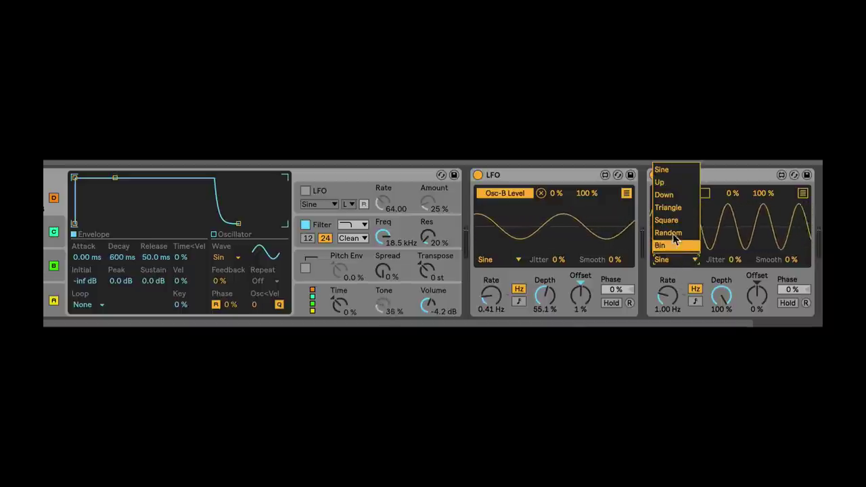
{"action": "left_click", "coordinate": [673, 232]}
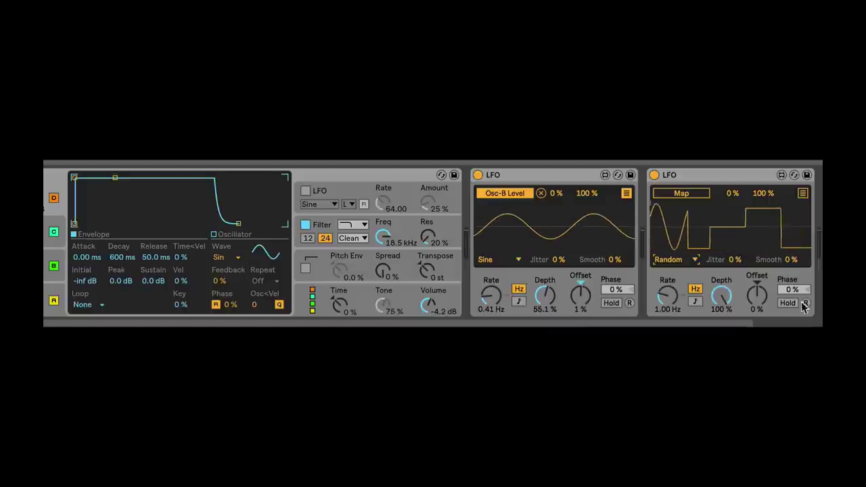
Step: Map the second LFO to the level of Operator's oscillator C
{"action": "scroll", "coordinate": [731, 279], "scroll_direction": "left", "scroll_amount": 1}
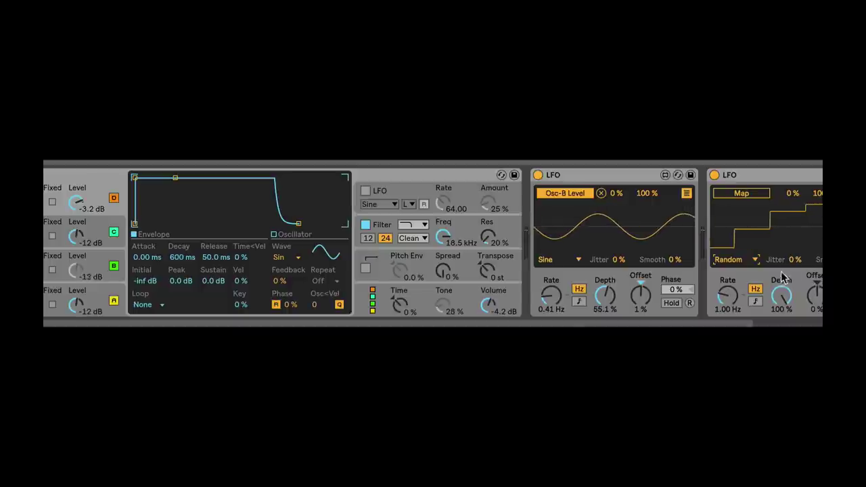
{"action": "left_click", "coordinate": [750, 198]}
{"action": "left_click", "coordinate": [52, 233]}
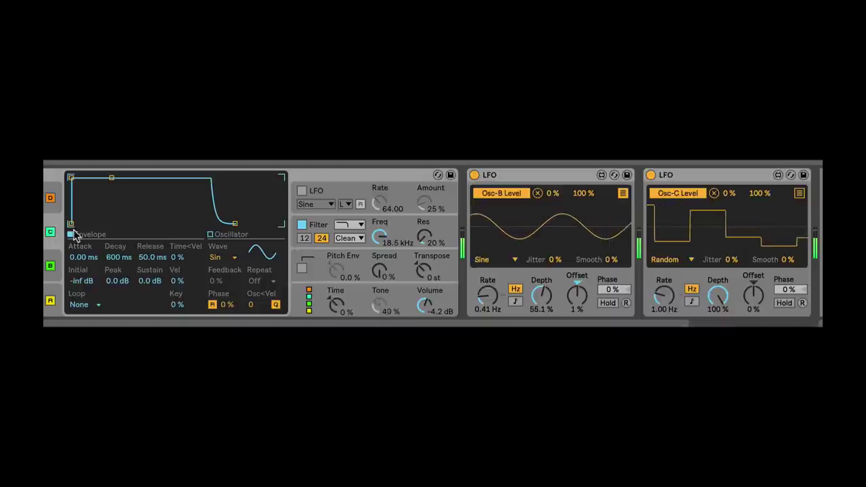
{"action": "scroll", "coordinate": [716, 302], "scroll_direction": "right", "scroll_amount": 3}
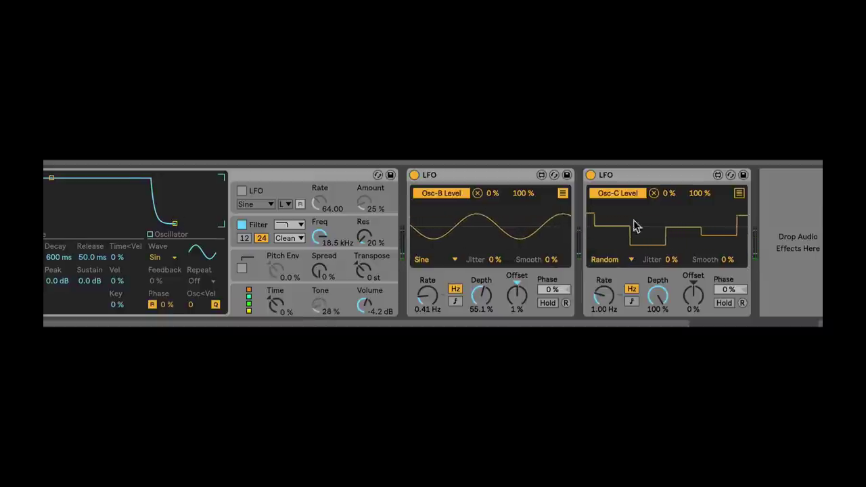
Step: Try faster rates on the second LFO: 6.13 Hz, tempo-synced 1/16, and free-running 8.12 Hz
{"action": "left_click", "coordinate": [660, 298]}
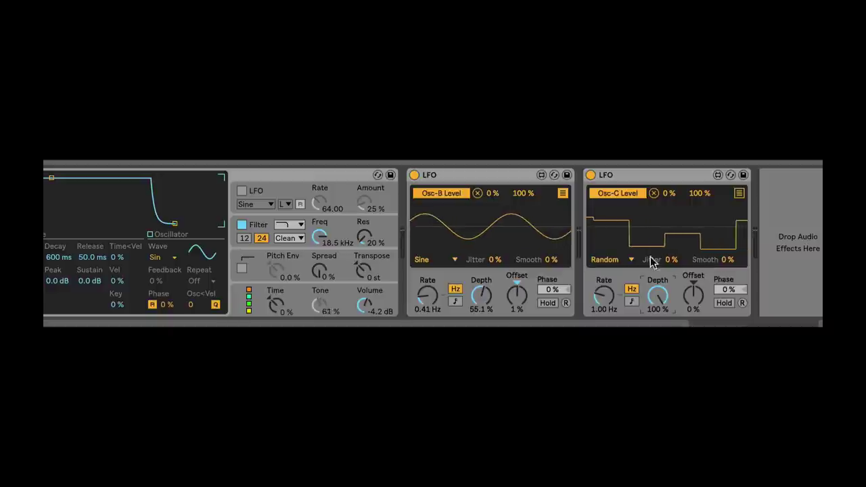
{"action": "left_click_drag", "start_coordinate": [605, 295], "coordinate": [604, 261]}
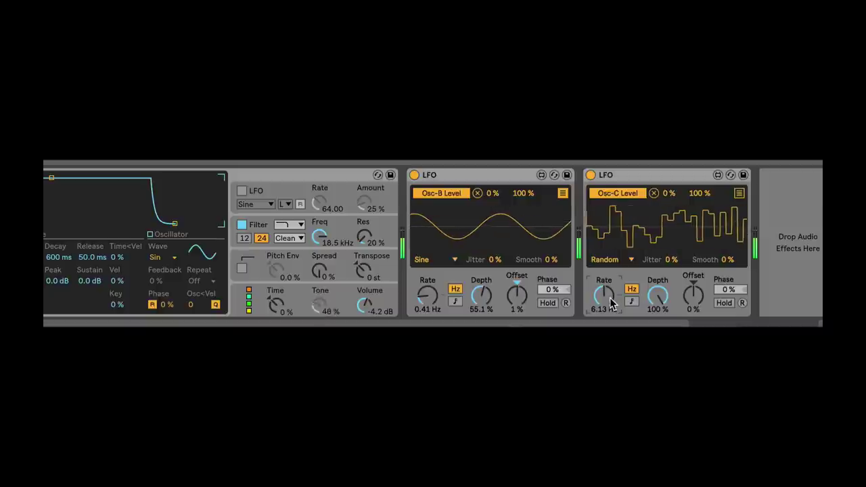
{"action": "left_click", "coordinate": [634, 303]}
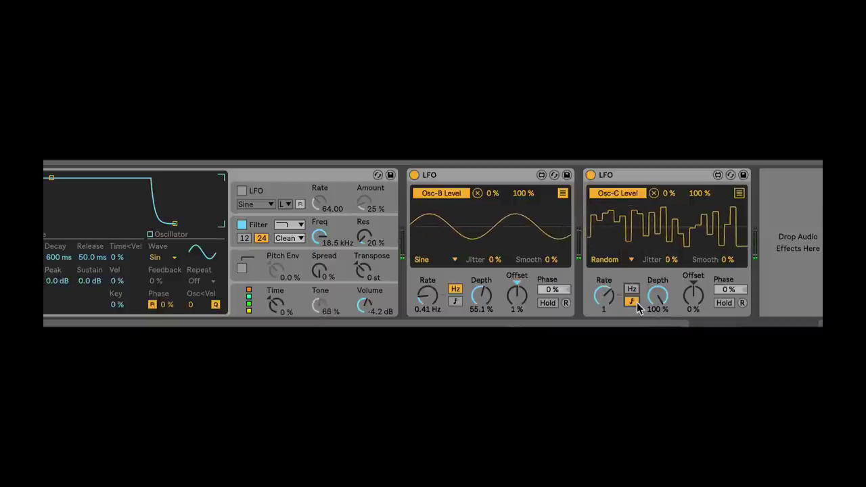
{"action": "left_click_drag", "start_coordinate": [605, 296], "coordinate": [604, 324]}
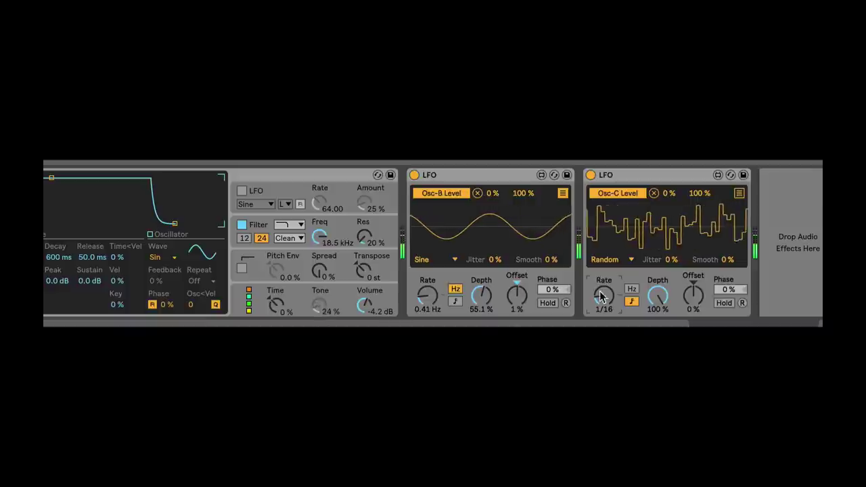
{"action": "left_click", "coordinate": [631, 289]}
{"action": "mouse_move", "coordinate": [603, 295]}
{"action": "left_mouse_down"}
{"action": "mouse_move", "coordinate": [604, 254]}
{"action": "mouse_move", "coordinate": [606, 302]}
{"action": "left_mouse_up"}
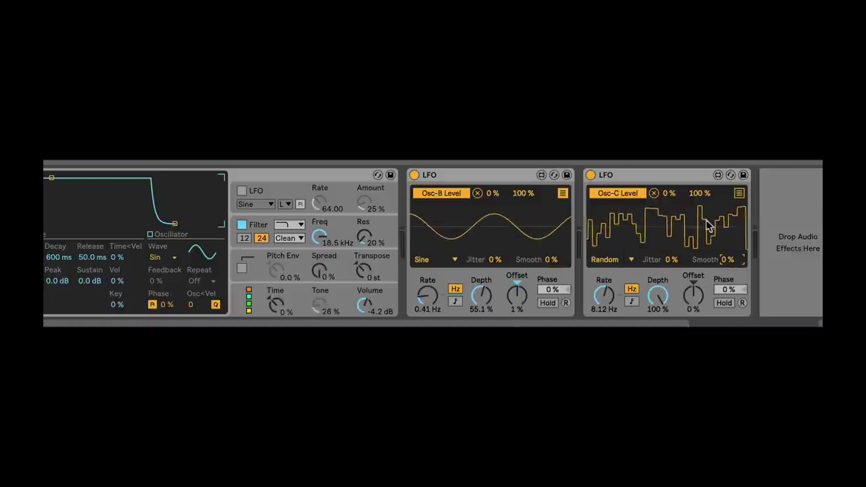
Step: Set the second LFO's smoothing to 63 %, its rate to 1.82 Hz and its depth to 61.4 %
{"action": "left_click_drag", "start_coordinate": [728, 260], "coordinate": [728, 217]}
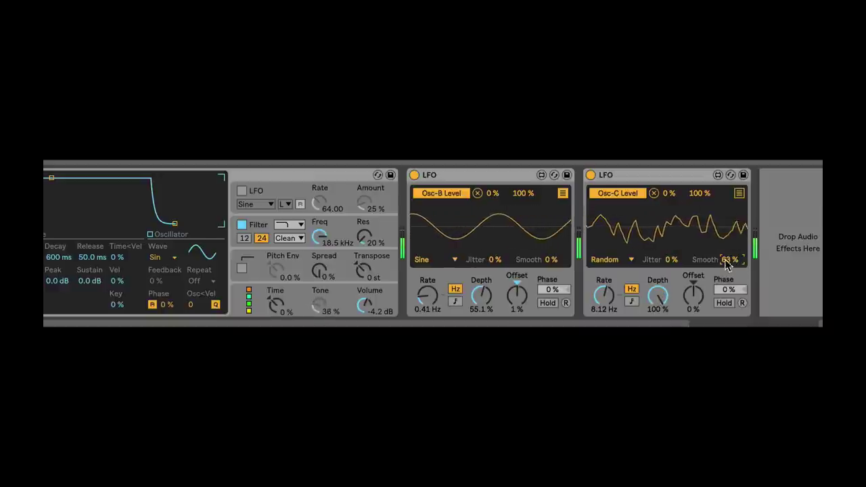
{"action": "left_click_drag", "start_coordinate": [604, 295], "coordinate": [604, 357]}
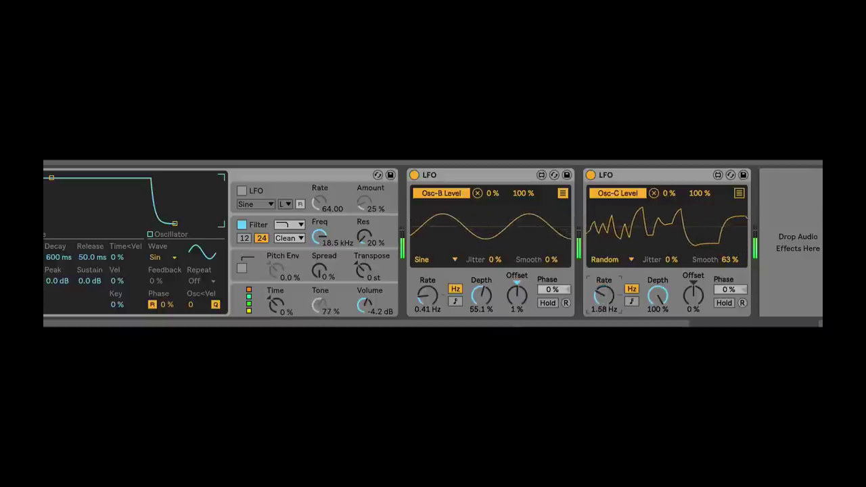
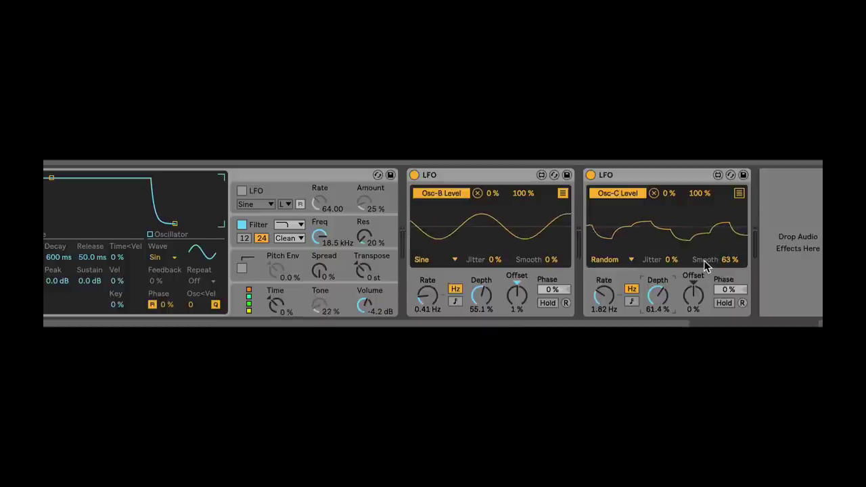
Step: Map the filter frequency as the second LFO's second target, minimum 100 % and maximum 0 %, and set the empty third slot's minimum to 61 %
{"action": "left_click", "coordinate": [487, 171]}
{"action": "left_click", "coordinate": [632, 176]}
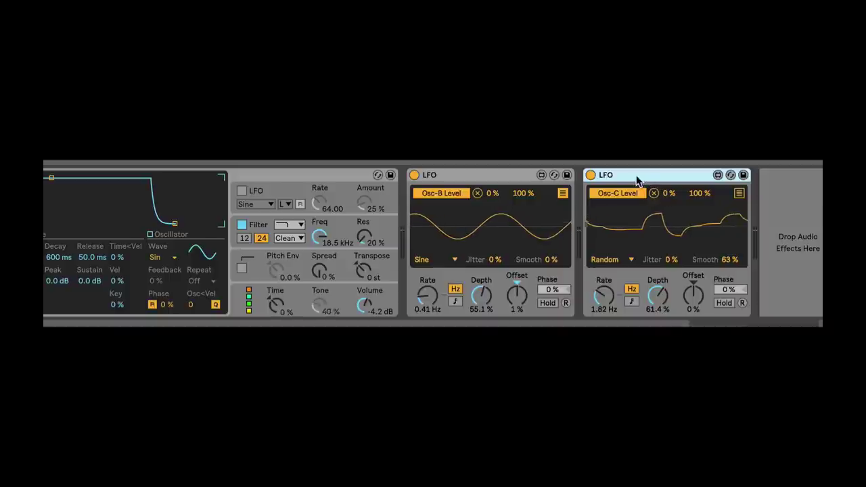
{"action": "left_click", "coordinate": [740, 191]}
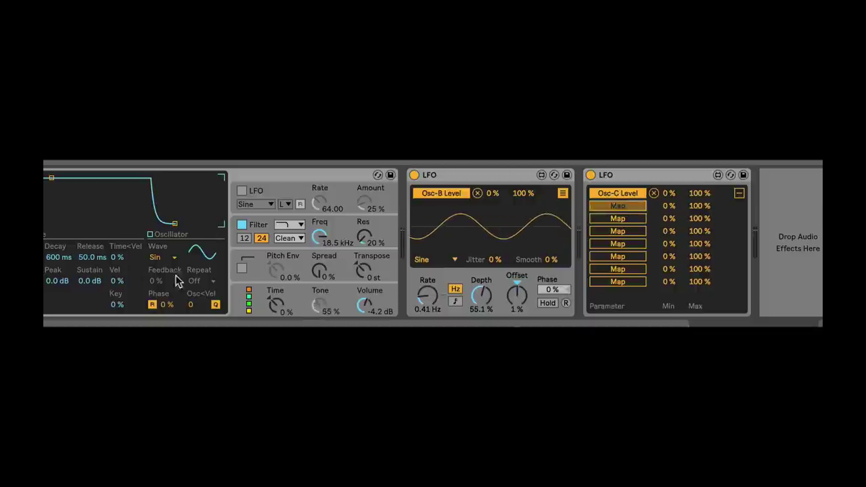
{"action": "left_click", "coordinate": [319, 236]}
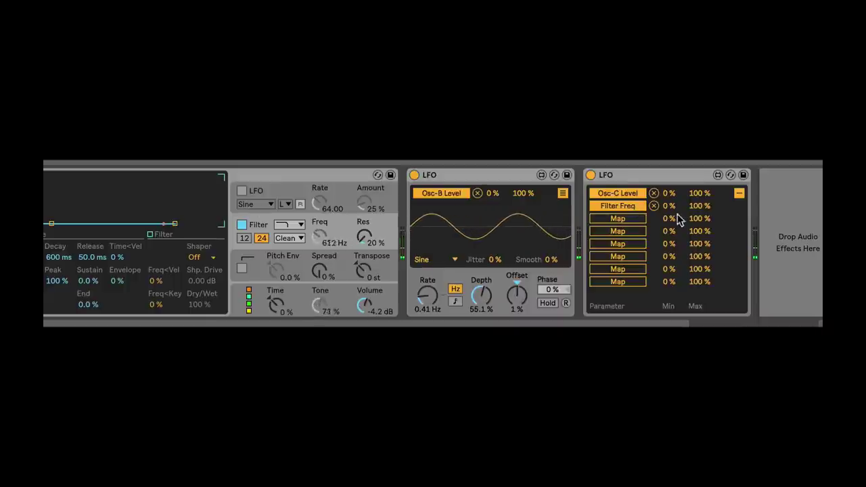
{"action": "left_click_drag", "start_coordinate": [695, 207], "coordinate": [695, 274]}
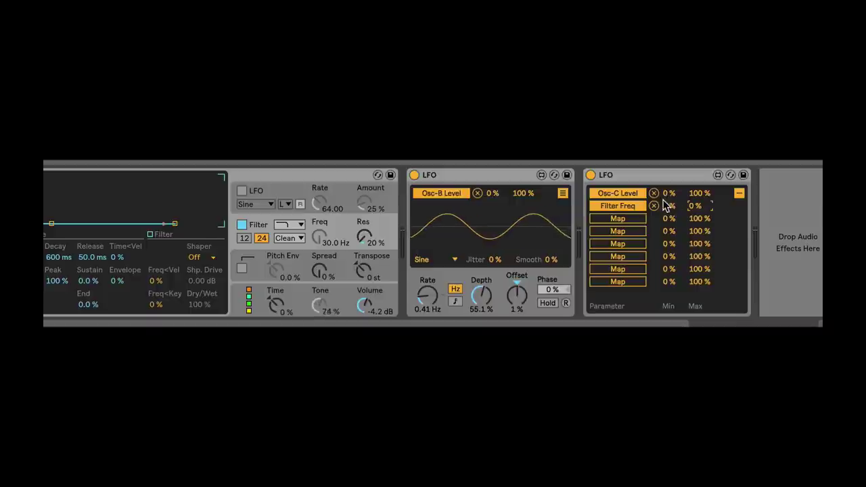
{"action": "left_click_drag", "start_coordinate": [665, 206], "coordinate": [666, 154]}
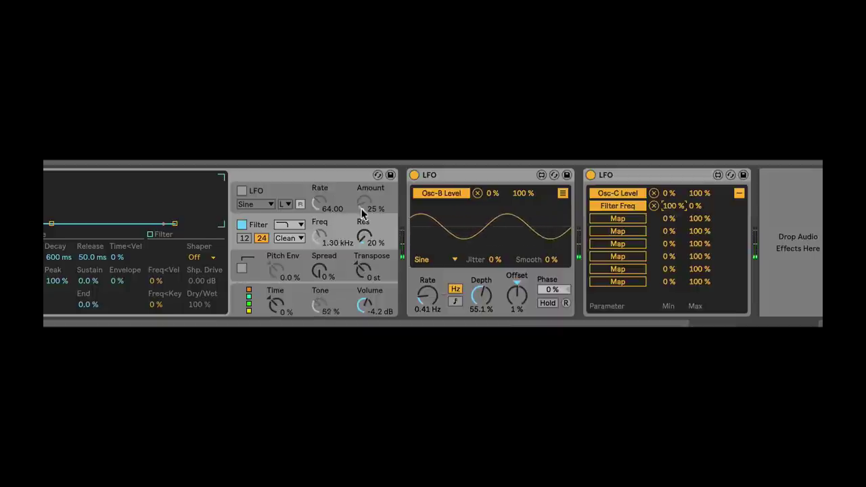
{"action": "left_click_drag", "start_coordinate": [674, 218], "coordinate": [673, 187]}
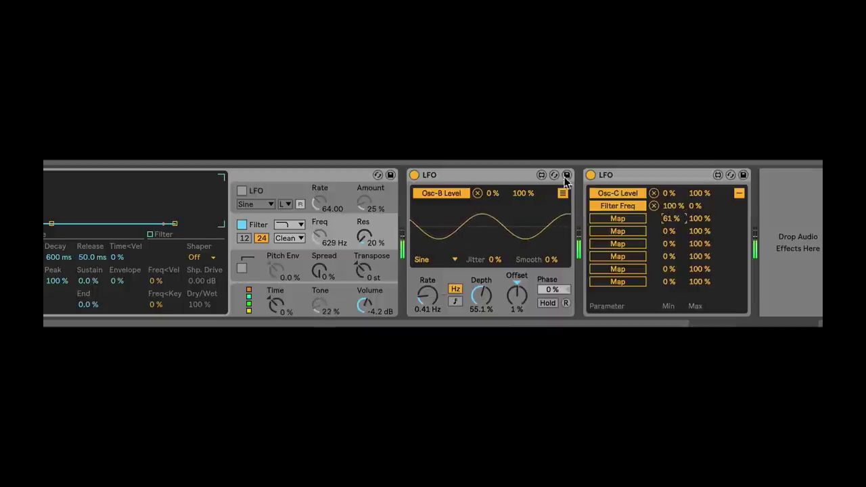
Step: Apply the Soft shaper to Operator's filter with 12.0 dB of drive, and lower the Operator's volume to -5.7 dB
{"action": "left_click", "coordinate": [201, 257]}
{"action": "left_click", "coordinate": [206, 280]}
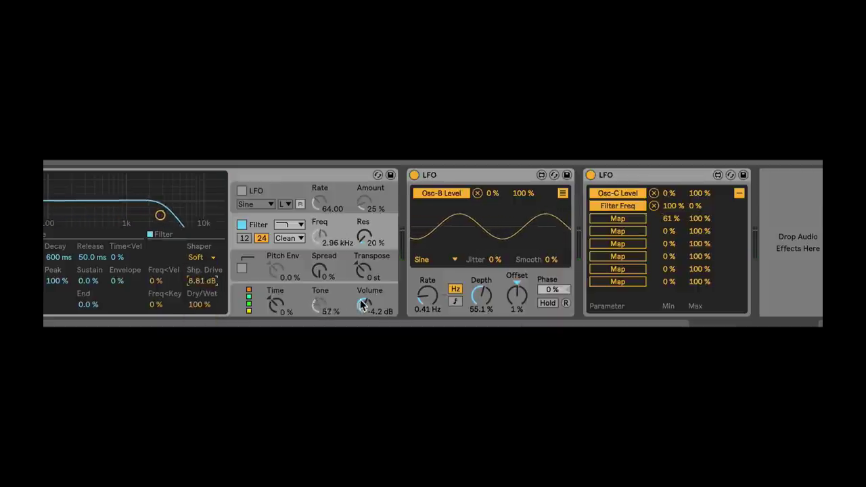
{"action": "left_click_drag", "start_coordinate": [362, 306], "coordinate": [362, 315]}
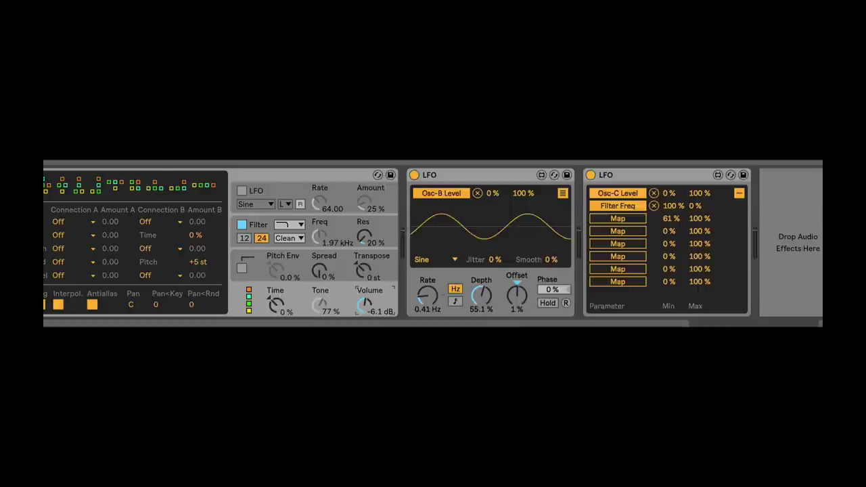
{"action": "left_click", "coordinate": [322, 233]}
{"action": "left_click", "coordinate": [202, 280]}
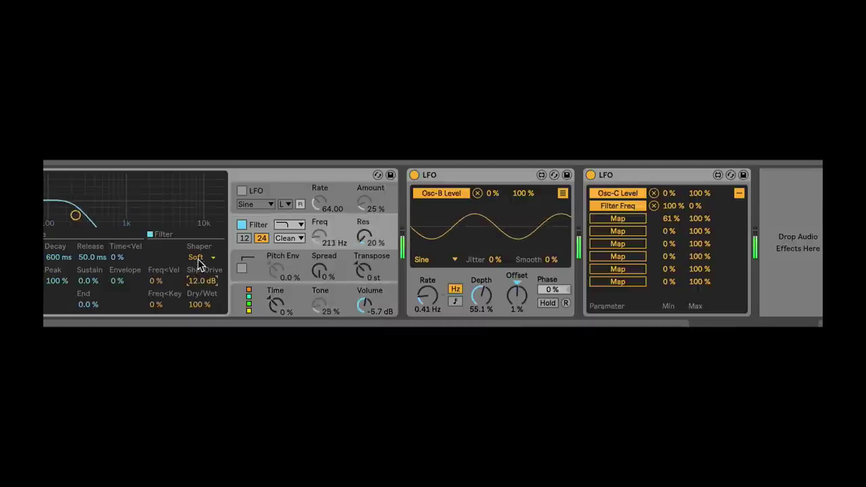
Step: Change the filter's shaper type to Hard and reduce its drive to 9.00 dB
{"action": "left_click", "coordinate": [201, 264]}
{"action": "left_click", "coordinate": [200, 293]}
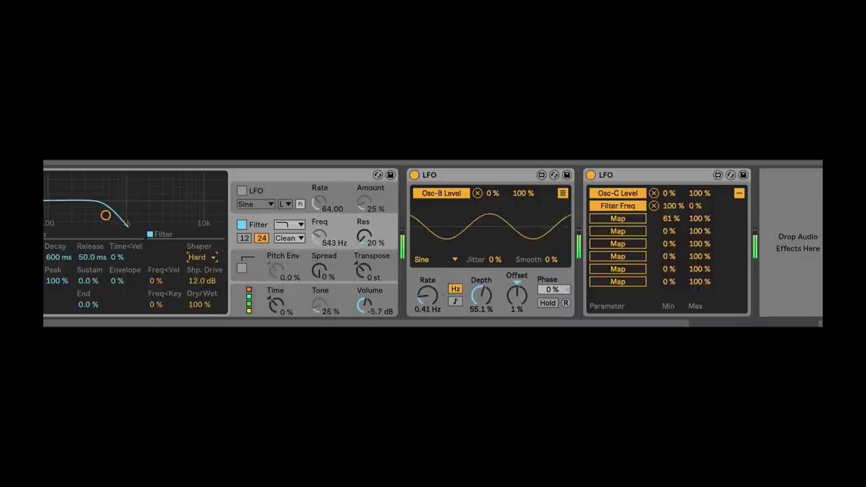
{"action": "left_click_drag", "start_coordinate": [195, 281], "coordinate": [195, 296]}
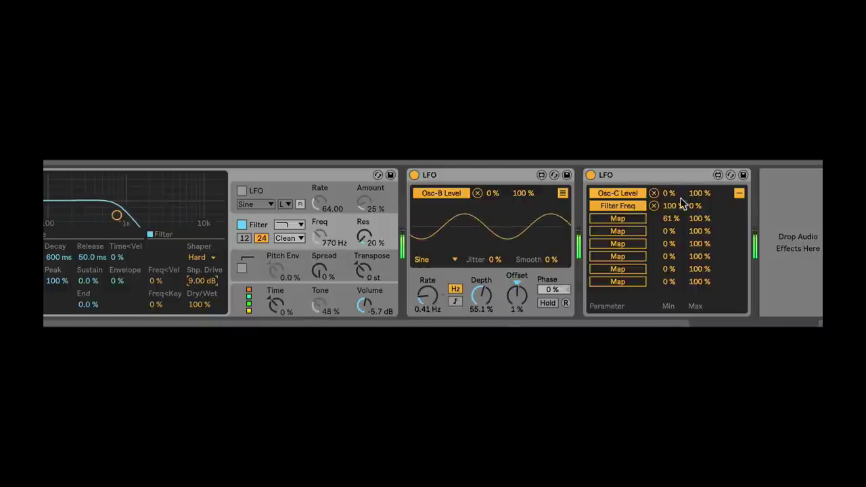
Step: In the first LFO's mappings, set the oscillator B level minimum to 35 % and the Tone minimum to 86 %
{"action": "left_click", "coordinate": [739, 193]}
{"action": "scroll", "coordinate": [810, 310], "scroll_direction": "left", "scroll_amount": 2}
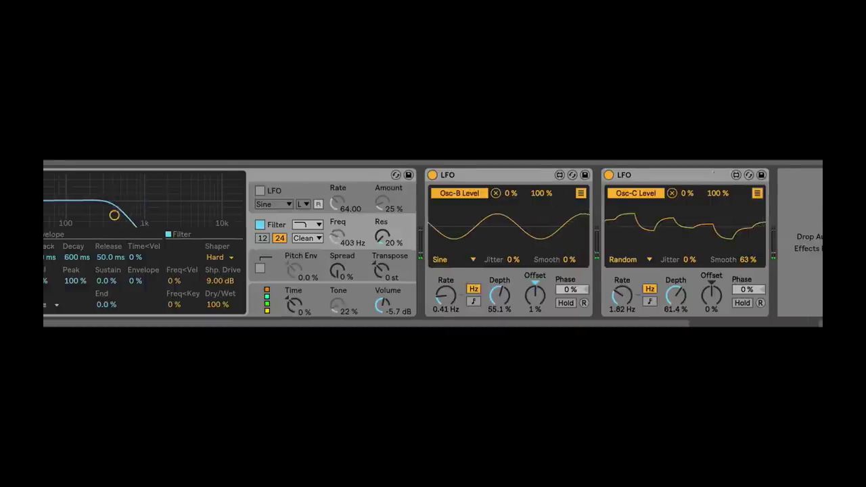
{"action": "scroll", "coordinate": [810, 309], "scroll_direction": "right", "scroll_amount": 1}
{"action": "scroll", "coordinate": [433, 244], "scroll_direction": "left", "scroll_amount": 3}
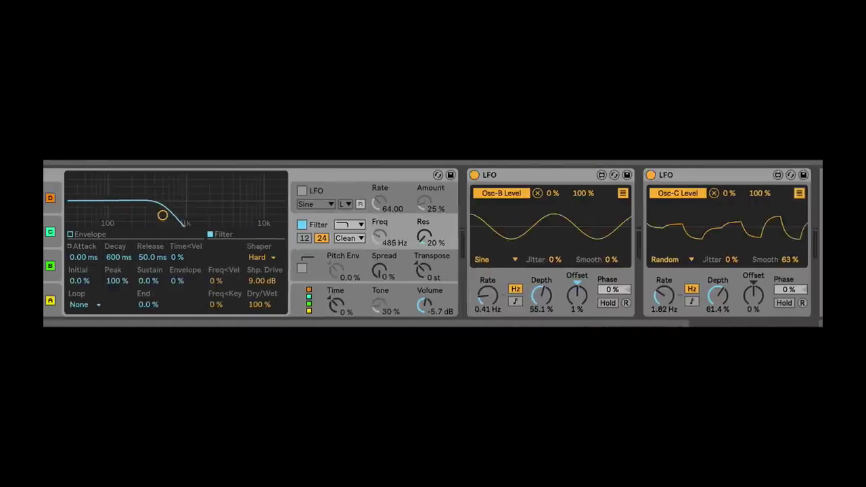
{"action": "left_click", "coordinate": [623, 194]}
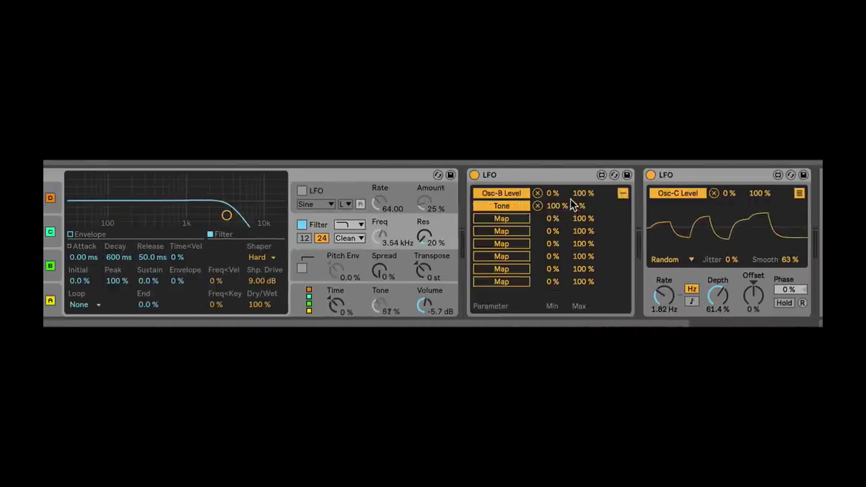
{"action": "left_click_drag", "start_coordinate": [555, 194], "coordinate": [555, 189]}
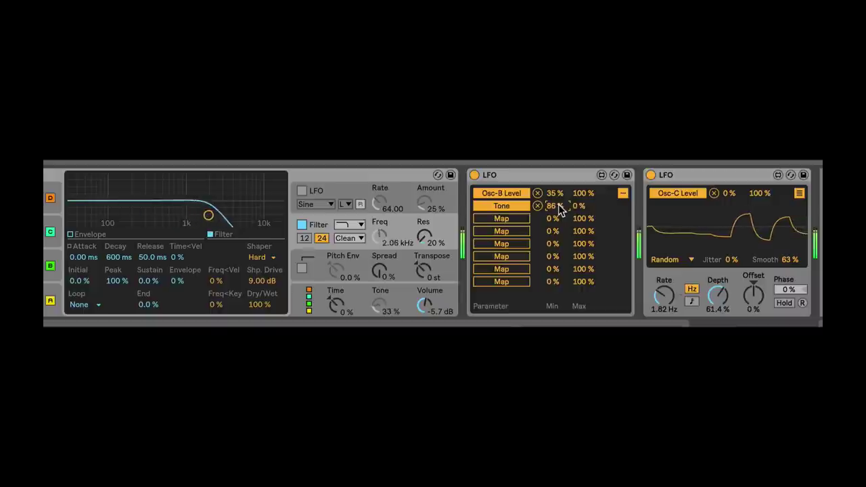
Step: Add a Glue Compressor after the second LFO with soft clipping on, and lower track 3's volume to about -12 dB
{"action": "scroll", "coordinate": [552, 175], "scroll_direction": "right", "scroll_amount": 2}
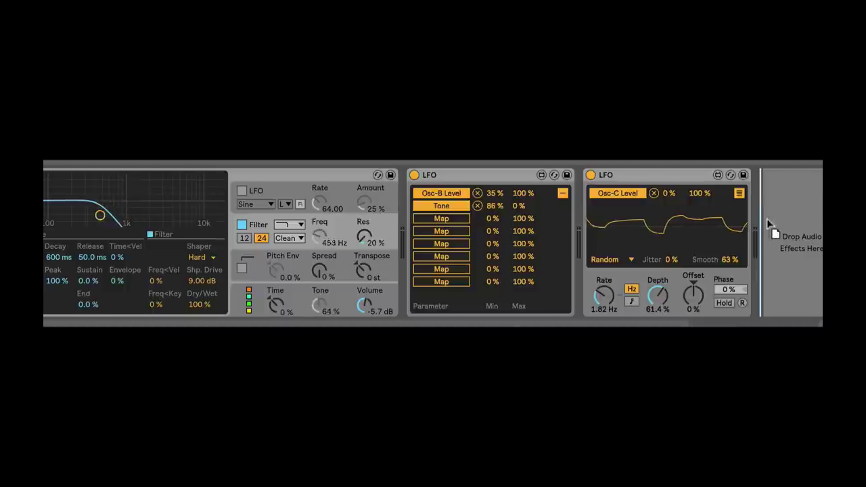
{"action": "left_click_drag", "start_coordinate": [767, 219], "coordinate": [798, 244]}
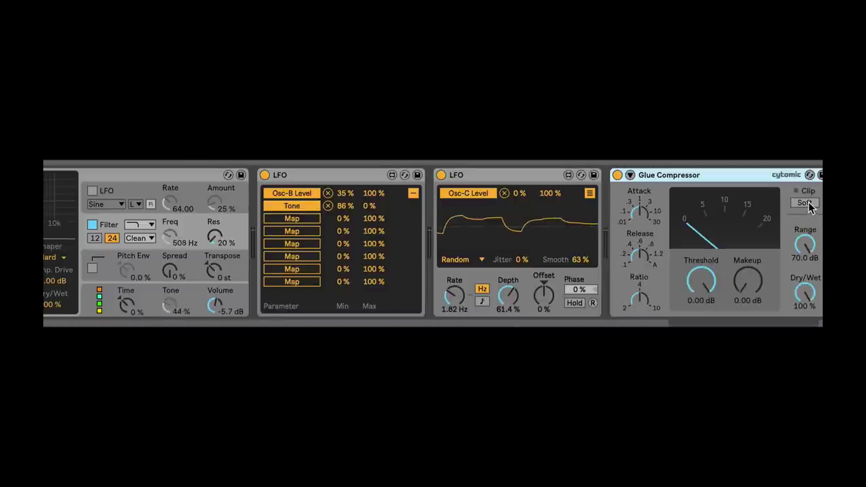
{"action": "left_click", "coordinate": [807, 203]}
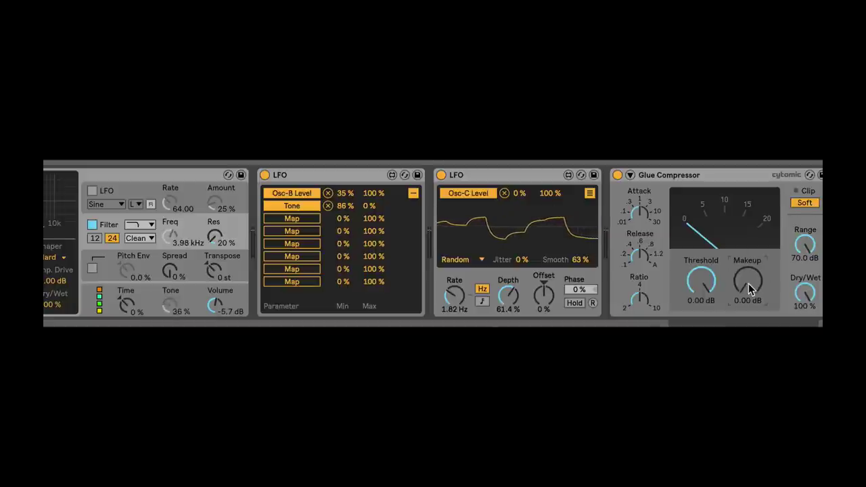
{"action": "left_click", "coordinate": [266, 75]}
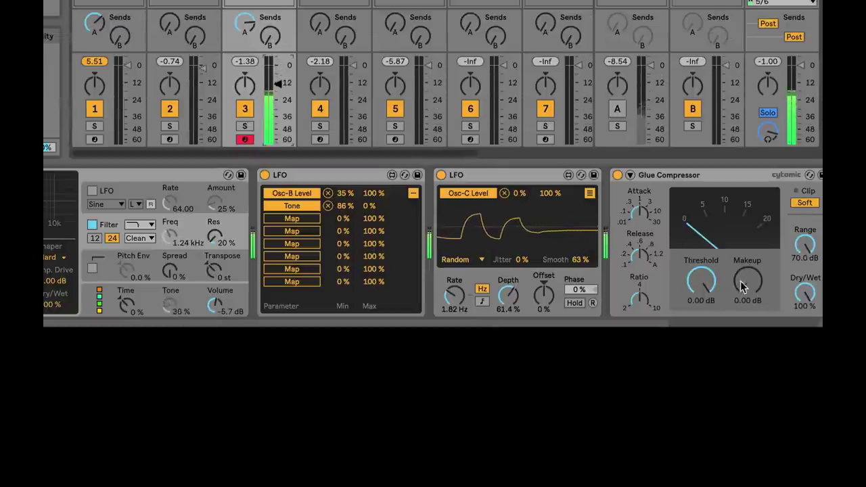
Step: Set the Glue Compressor's makeup gain to 10.0 dB and lower track 3's volume to about -18 dB
{"action": "left_click_drag", "start_coordinate": [742, 287], "coordinate": [743, 246]}
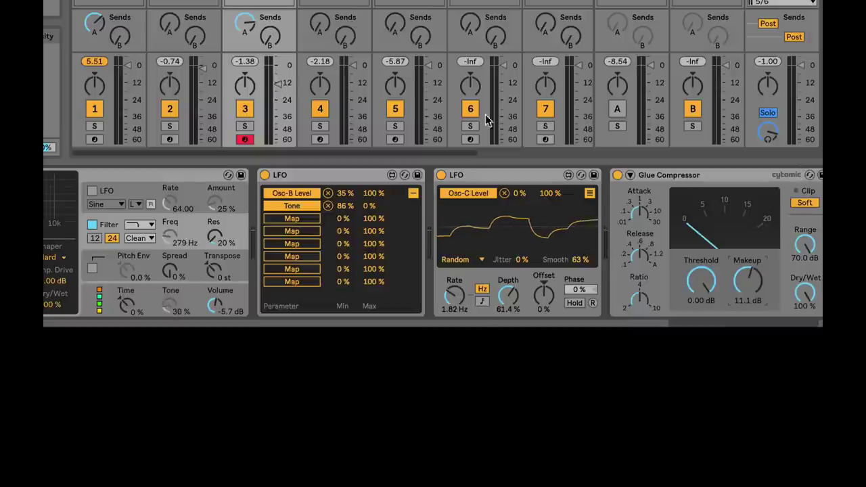
{"action": "left_click_drag", "start_coordinate": [279, 84], "coordinate": [279, 84]}
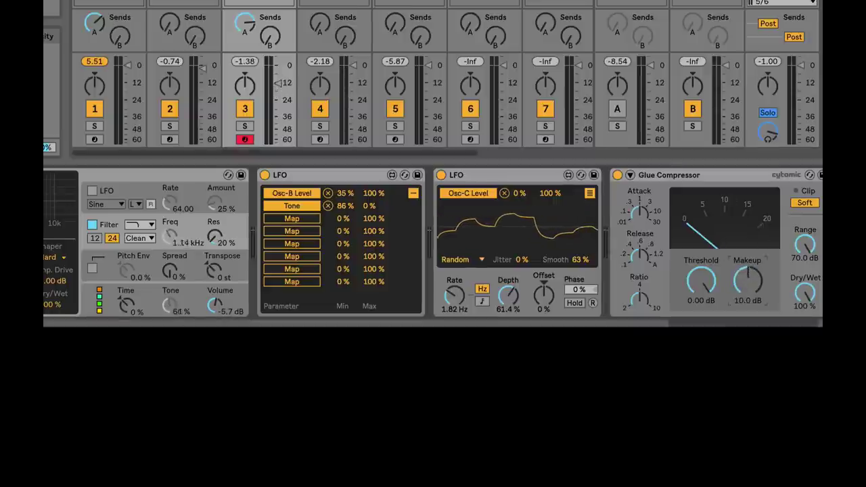
{"action": "left_click_drag", "start_coordinate": [749, 272], "coordinate": [749, 273]}
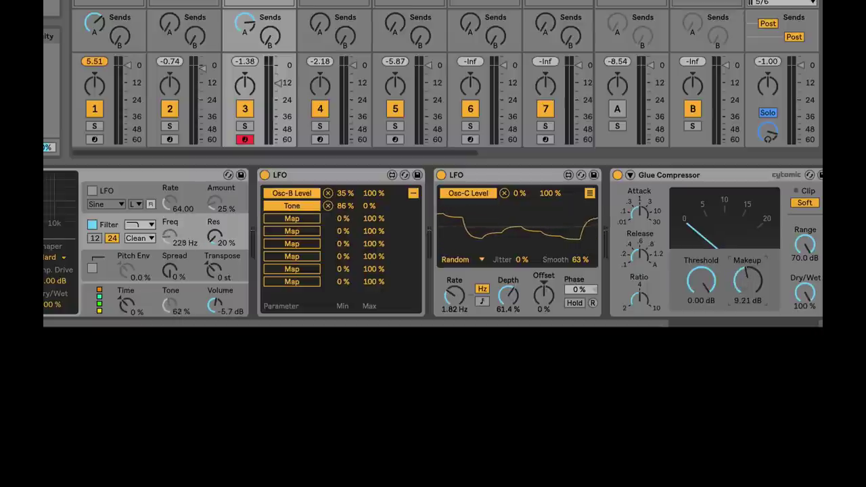
{"action": "left_click_drag", "start_coordinate": [278, 83], "coordinate": [277, 92]}
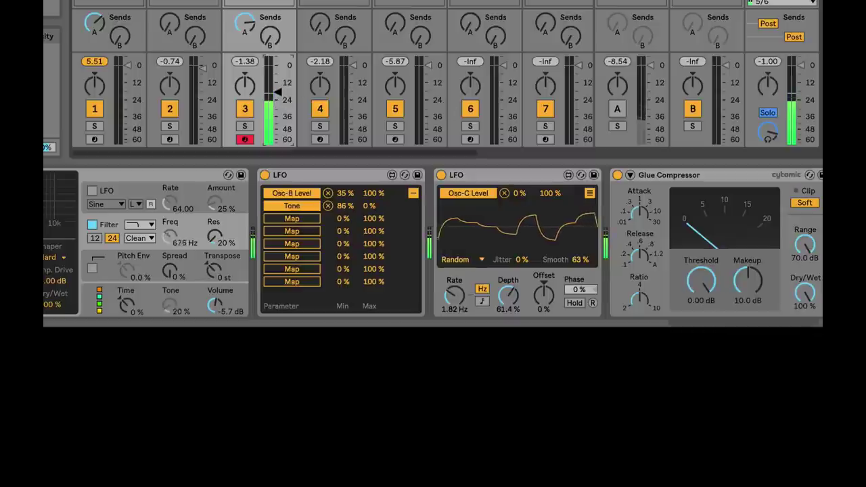
Step: Set the Glue Compressor's threshold to -10.8 dB and insert a Multiband Dynamics device directly before it
{"action": "left_click", "coordinate": [699, 176]}
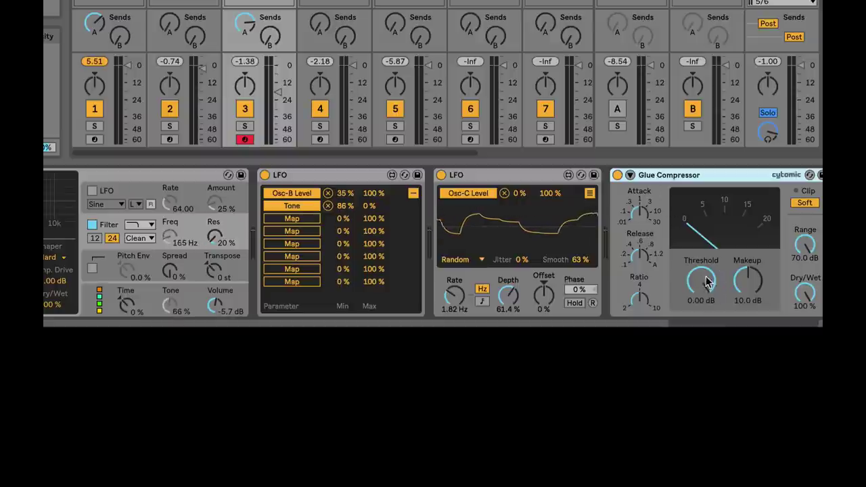
{"action": "mouse_move", "coordinate": [704, 280]}
{"action": "left_mouse_down"}
{"action": "mouse_move", "coordinate": [704, 301]}
{"action": "mouse_move", "coordinate": [701, 280]}
{"action": "left_mouse_up"}
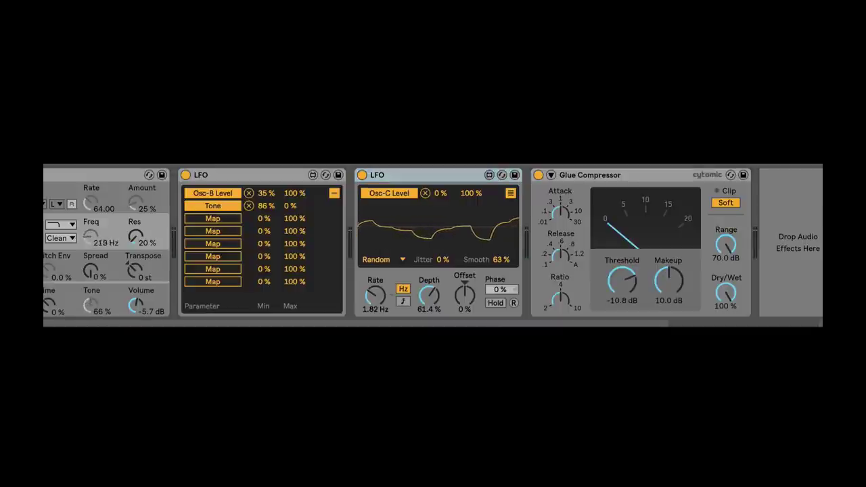
{"action": "left_click_drag", "start_coordinate": [576, 177], "coordinate": [528, 213]}
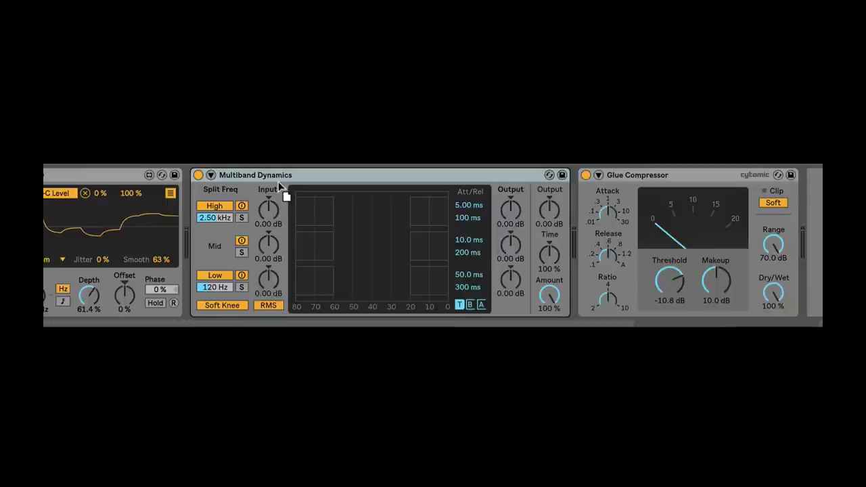
Step: Try the OTT preset on the Multiband Dynamics device
{"action": "left_click_drag", "start_coordinate": [279, 184], "coordinate": [278, 180]}
{"action": "left_click", "coordinate": [232, 178]}
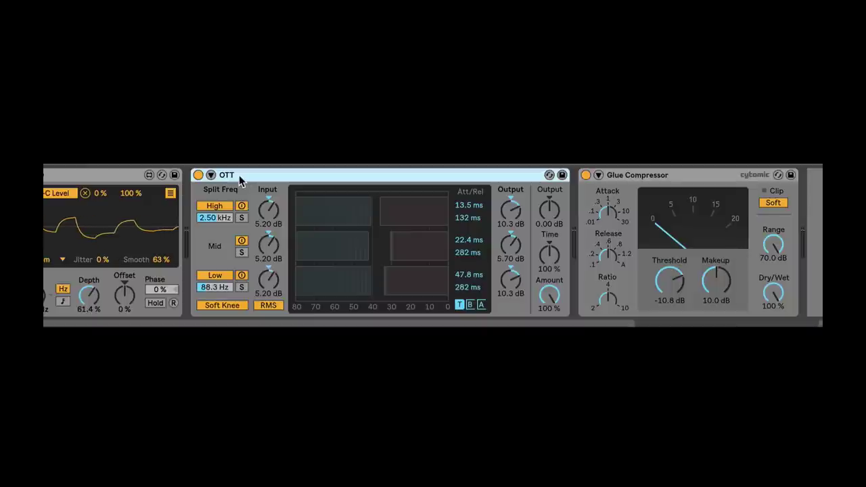
{"action": "key", "text": "ctrl+z"}
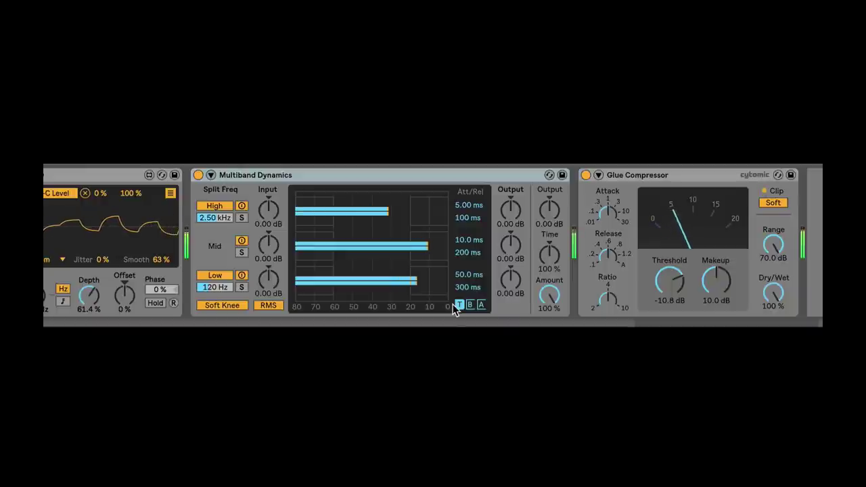
Step: Solo the high, mid and low bands of Multiband Dynamics in turn to audition each frequency range
{"action": "left_click", "coordinate": [232, 175]}
{"action": "left_click", "coordinate": [241, 218]}
{"action": "left_click", "coordinate": [242, 252]}
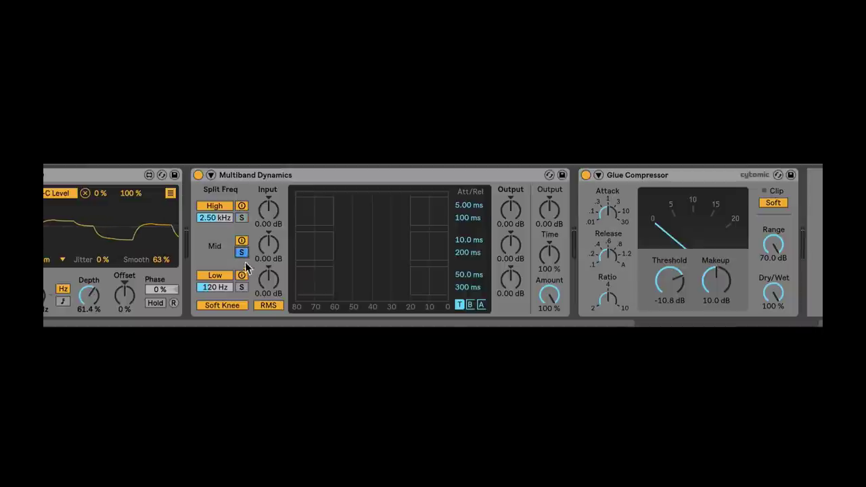
{"action": "left_click", "coordinate": [242, 287]}
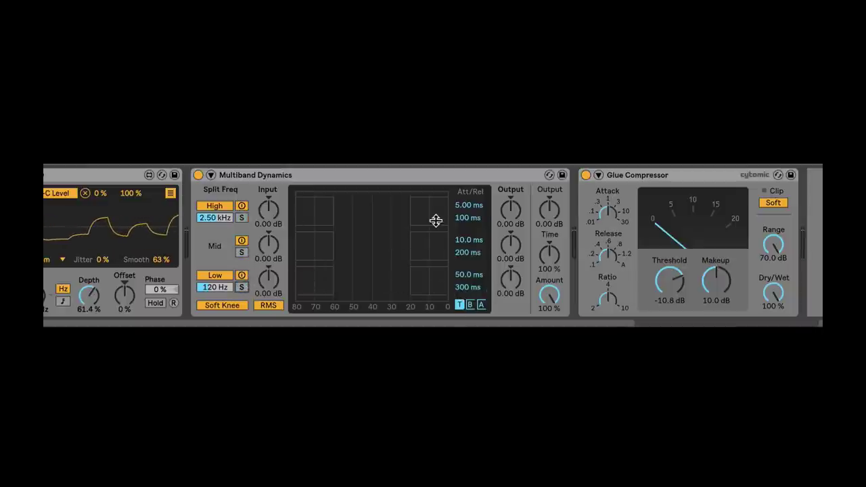
Step: Lower the Multiband Dynamics above-thresholds to -42.2 dB for the high band, -31.0 dB for the mid and -32.0 dB for the low
{"action": "left_click", "coordinate": [325, 176]}
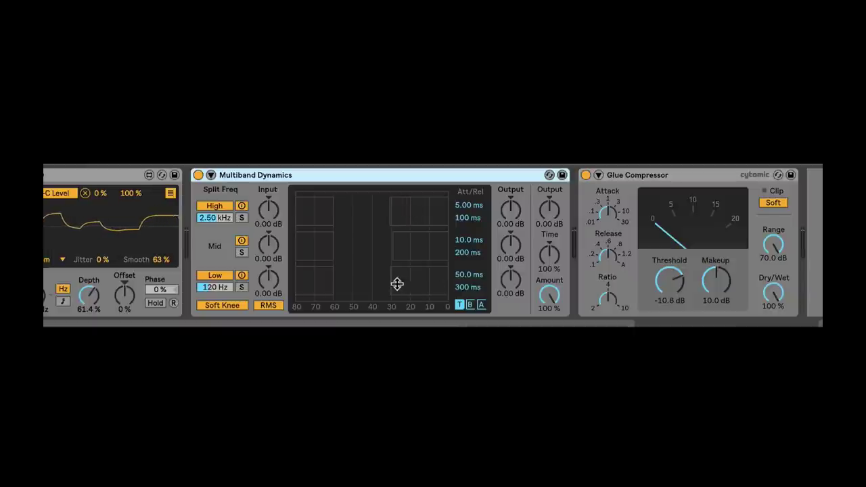
{"action": "key", "text": "space"}
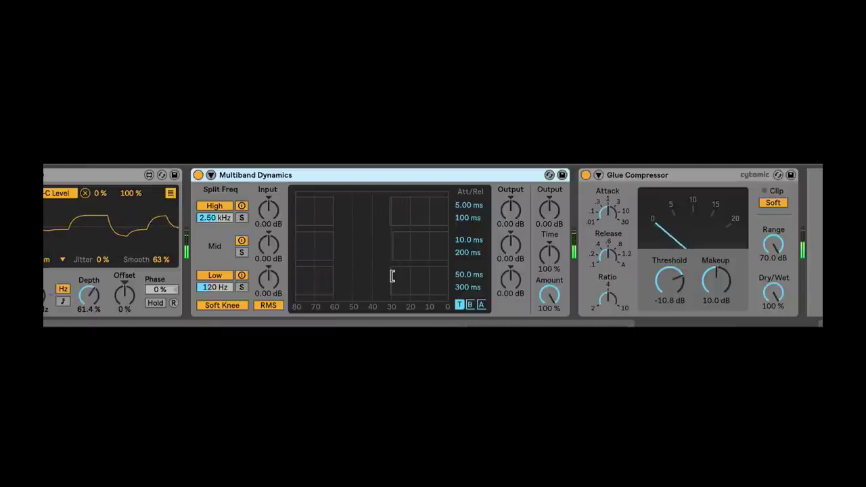
{"action": "left_click_drag", "start_coordinate": [393, 275], "coordinate": [387, 275]}
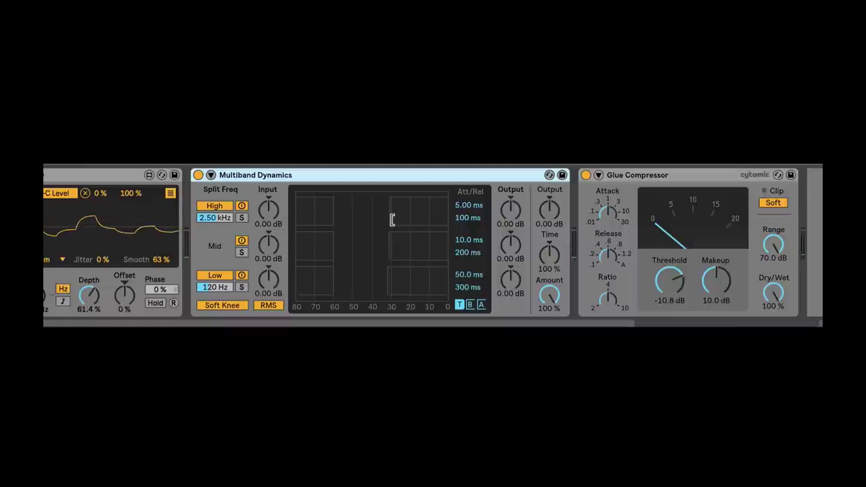
{"action": "key", "text": "space"}
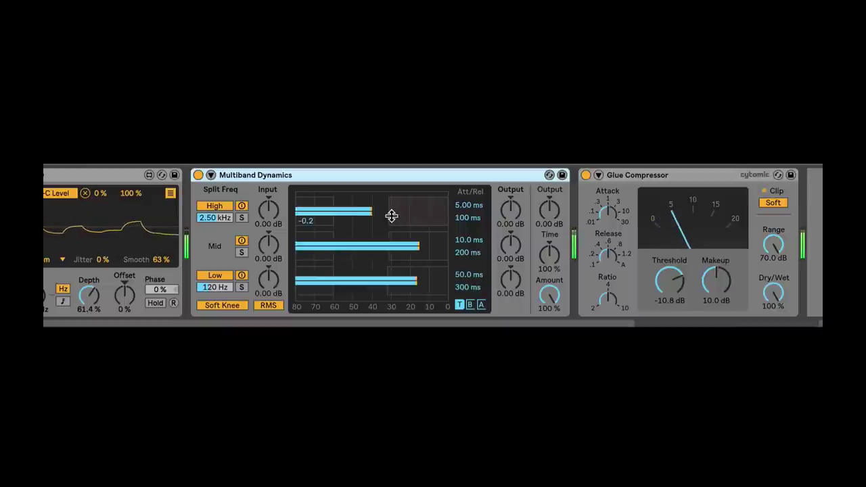
{"action": "left_click_drag", "start_coordinate": [388, 210], "coordinate": [367, 211]}
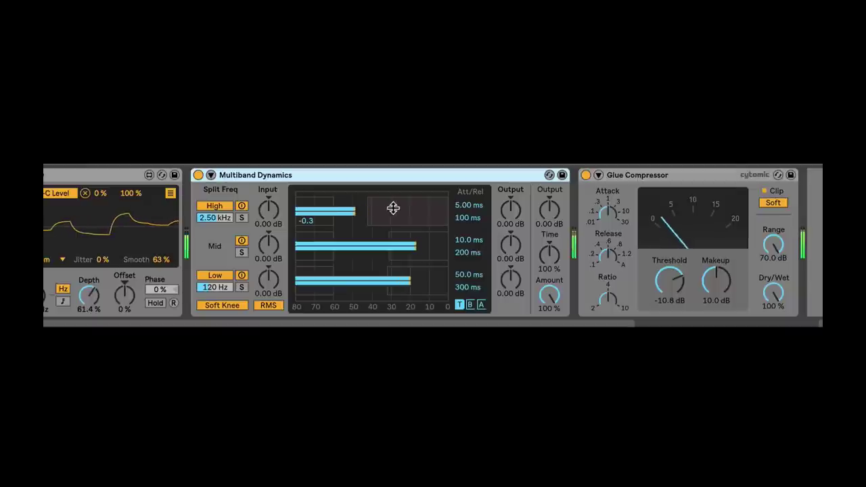
Step: Compress the mid band at 1:4.00 above its threshold with 8.20 dB of output gain, and compare it with the device bypassed
{"action": "left_click", "coordinate": [481, 305]}
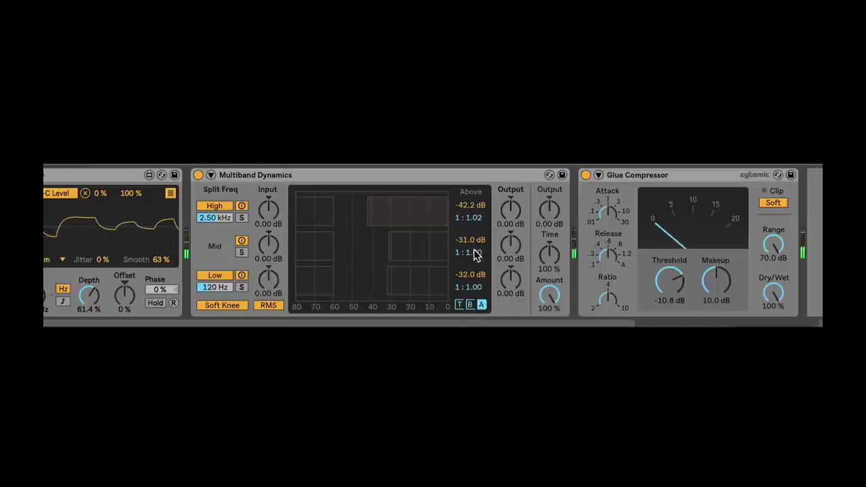
{"action": "left_click_drag", "start_coordinate": [475, 254], "coordinate": [476, 271]}
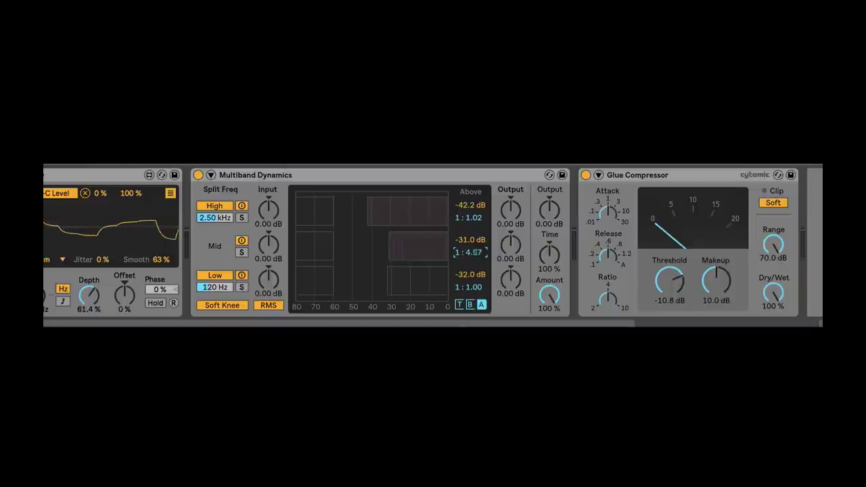
{"action": "left_click_drag", "start_coordinate": [469, 252], "coordinate": [469, 260]}
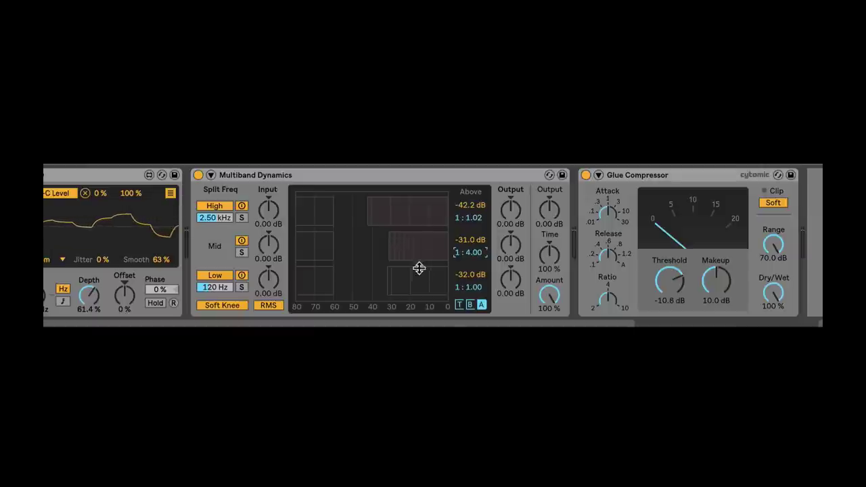
{"action": "key", "text": "space"}
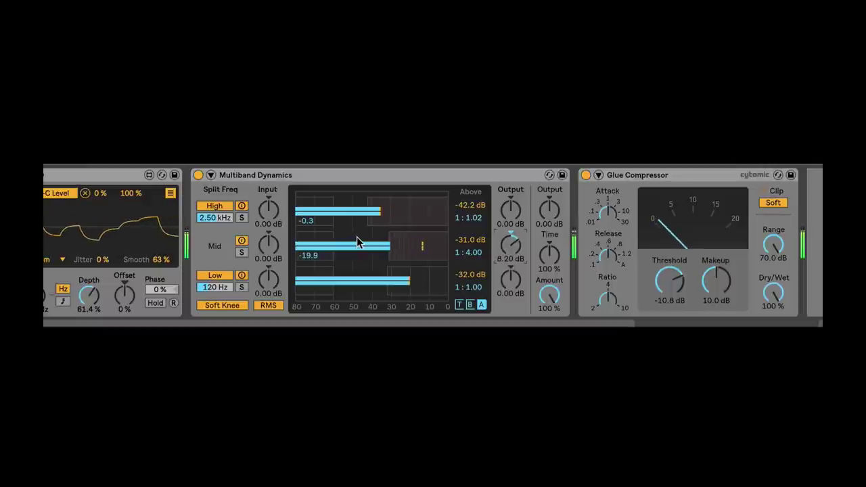
{"action": "left_click", "coordinate": [197, 175]}
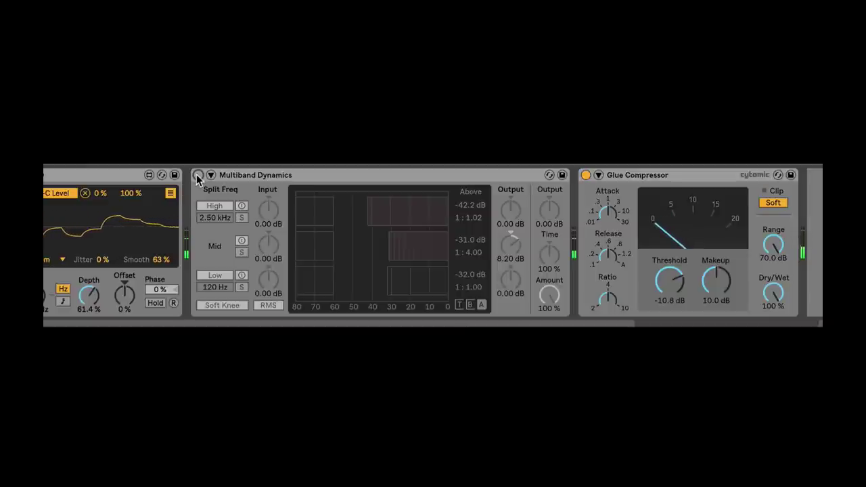
{"action": "left_click", "coordinate": [198, 175]}
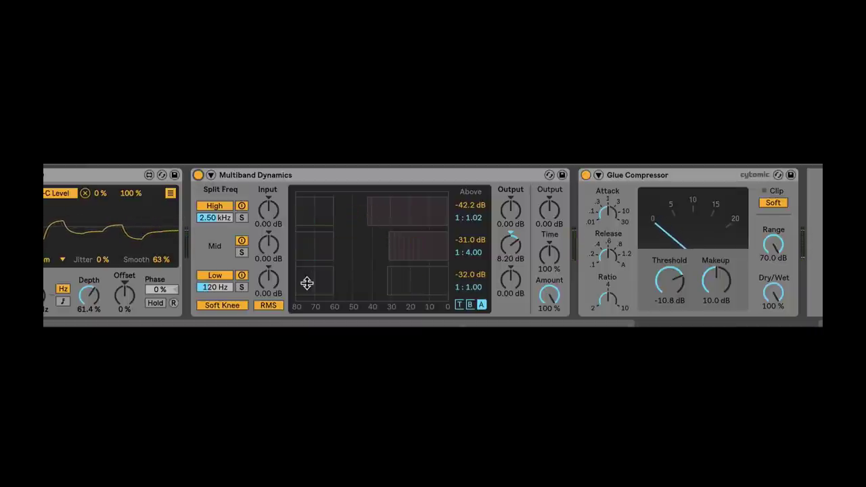
Step: Set the low band's above-threshold ratio to 1:4.00 and its output gain to 4.50 dB
{"action": "left_click_drag", "start_coordinate": [460, 285], "coordinate": [461, 283]}
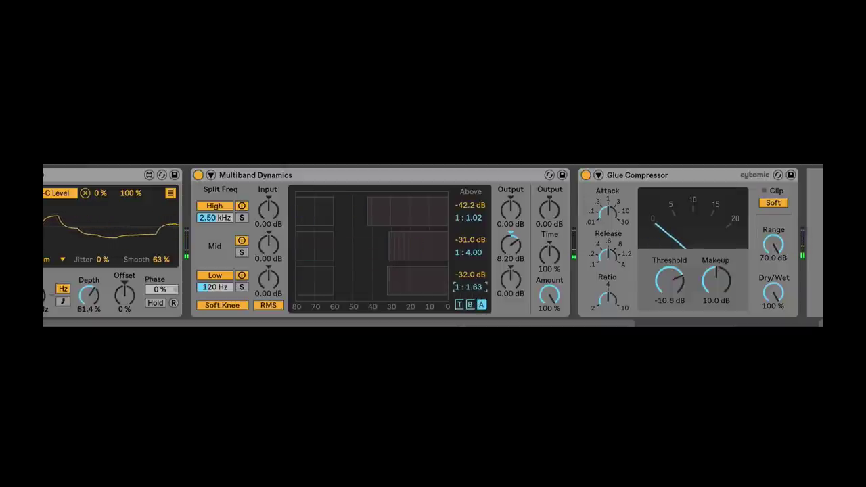
{"action": "left_click_drag", "start_coordinate": [461, 283], "coordinate": [460, 278]}
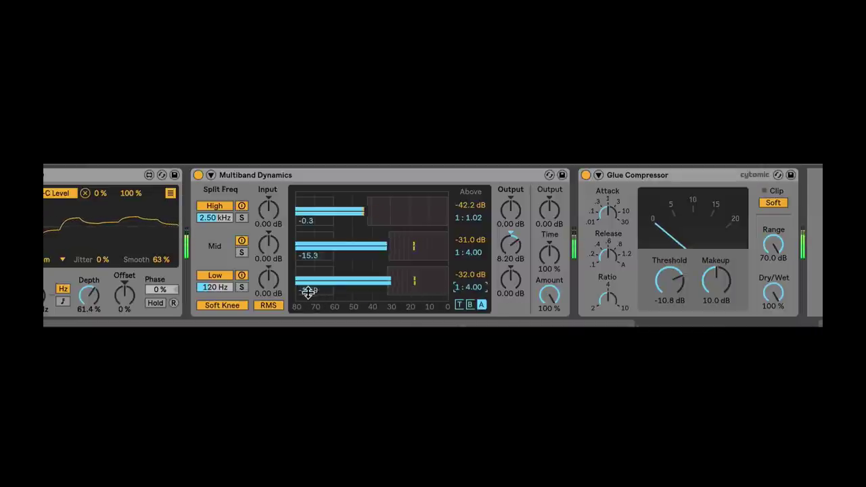
{"action": "left_click_drag", "start_coordinate": [511, 278], "coordinate": [516, 291]}
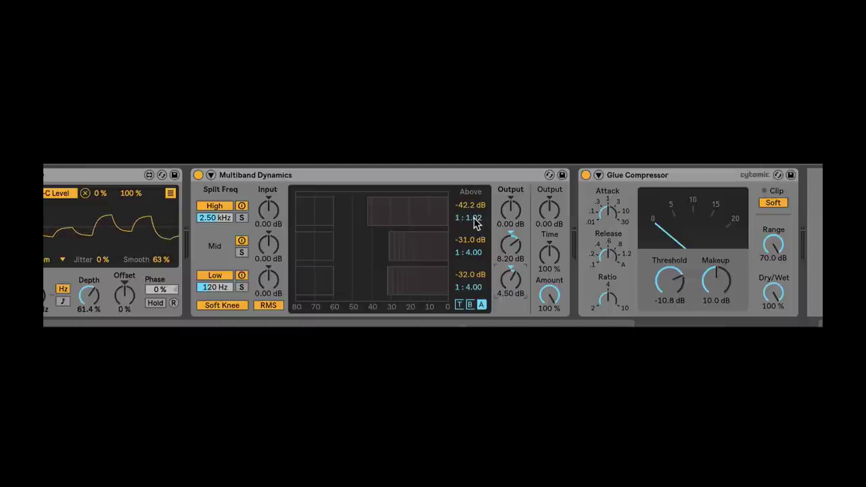
Step: Set the high band's above-threshold ratio to 1:2.56 and its output gain to 10.1 dB, checking by playing the sound
{"action": "left_click_drag", "start_coordinate": [470, 217], "coordinate": [470, 207]}
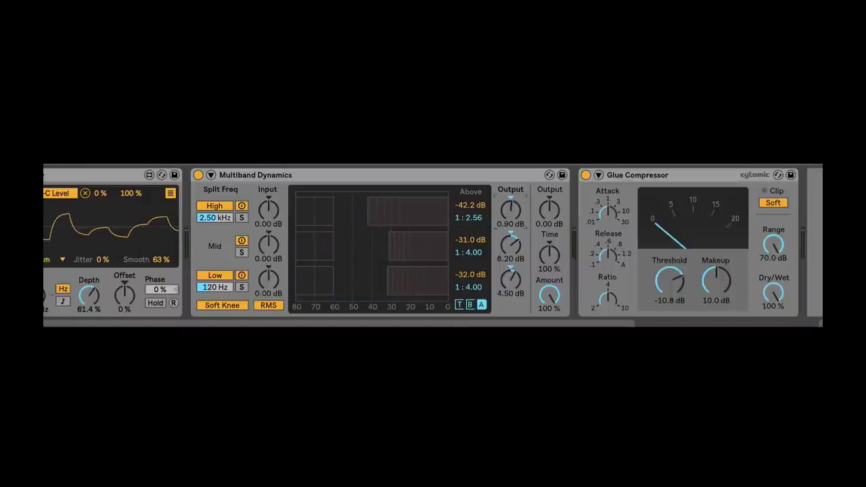
{"action": "left_click_drag", "start_coordinate": [511, 210], "coordinate": [511, 197]}
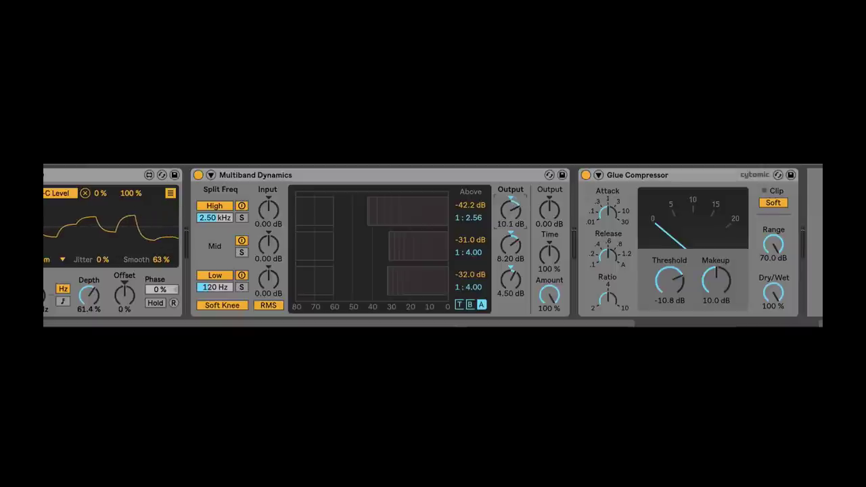
{"action": "key", "text": "space"}
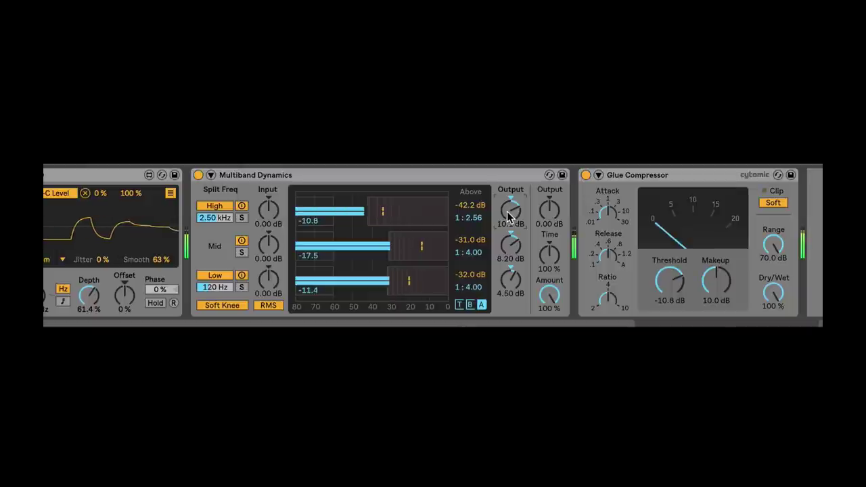
{"action": "key", "text": "space"}
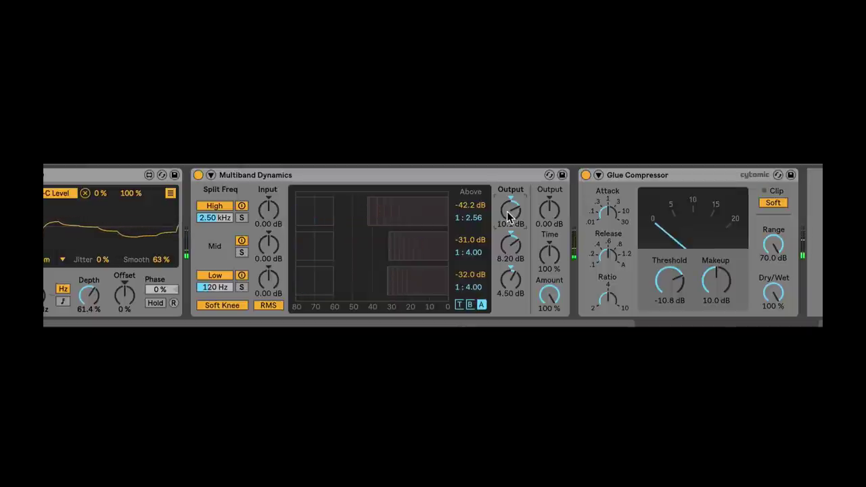
{"action": "key", "text": "space"}
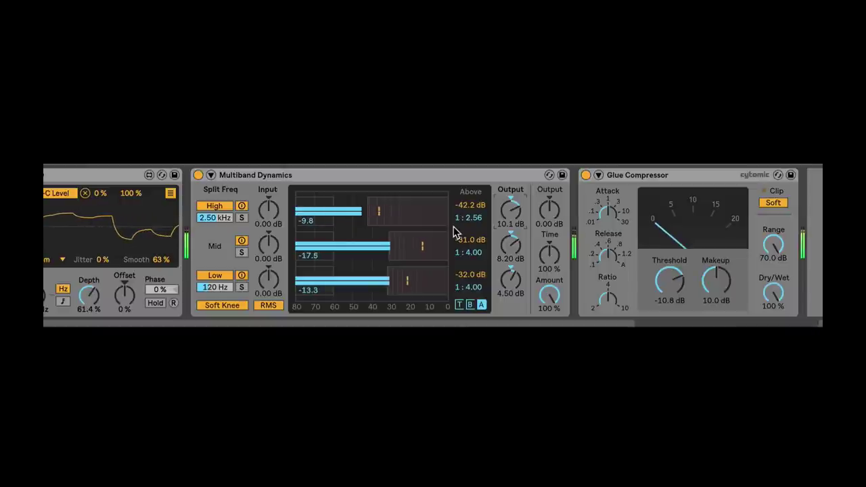
{"action": "key", "text": "space"}
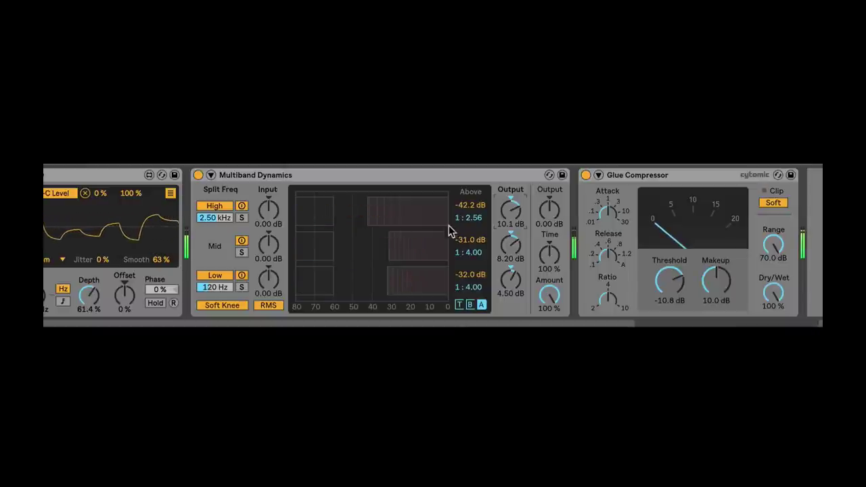
Step: Set the high band's below-threshold to -47.8 dB with a ratio of 1:0.48 to boost its quieter signals
{"action": "left_click_drag", "start_coordinate": [326, 211], "coordinate": [345, 211]}
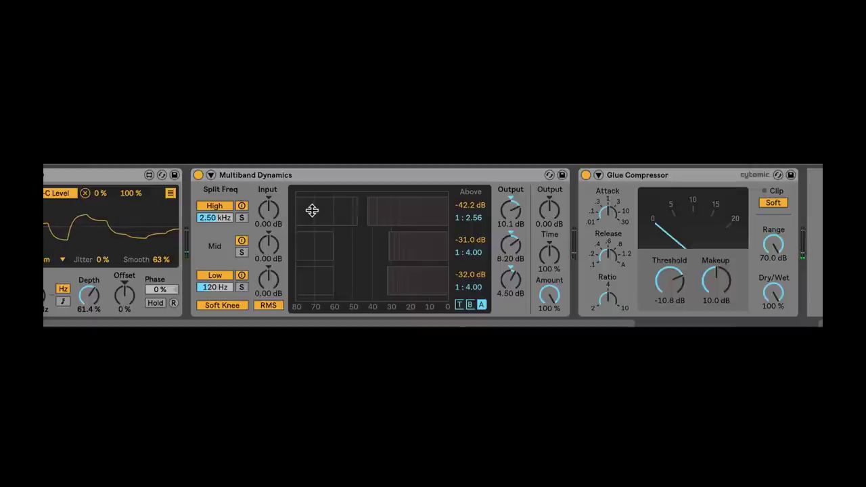
{"action": "left_click", "coordinate": [471, 304]}
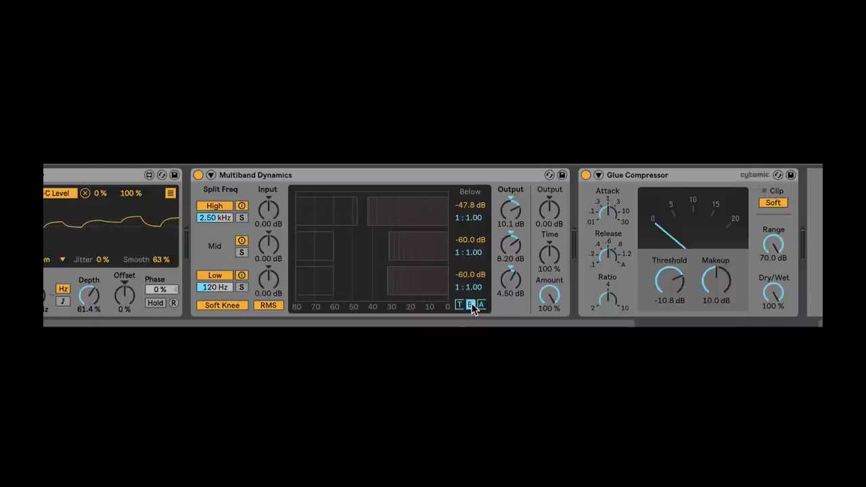
{"action": "left_click_drag", "start_coordinate": [469, 218], "coordinate": [469, 228]}
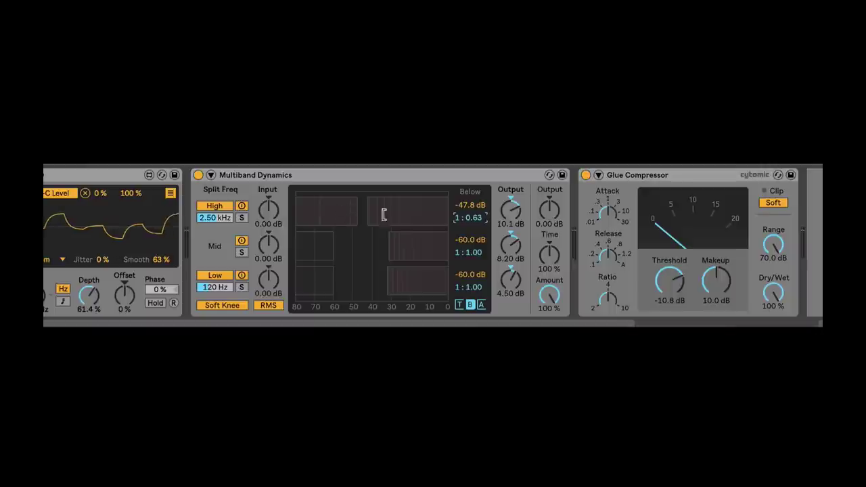
{"action": "key", "text": "space"}
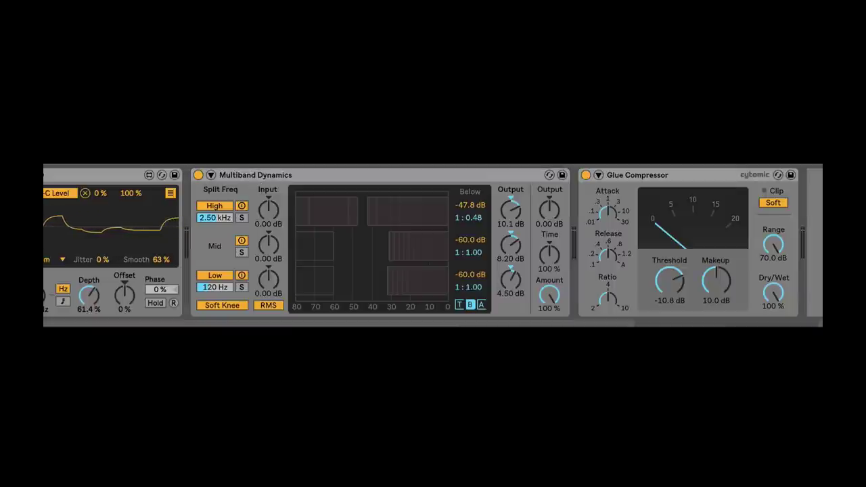
Step: Show the attack and release times in Multiband Dynamics and set the overall Time scaling to 200 %, trying shorter and longer values
{"action": "left_click", "coordinate": [460, 305]}
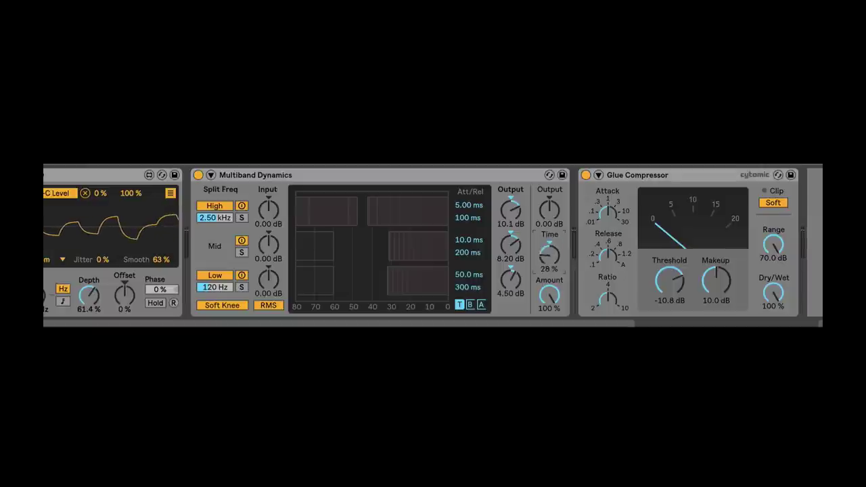
{"action": "left_click_drag", "start_coordinate": [550, 255], "coordinate": [549, 196]}
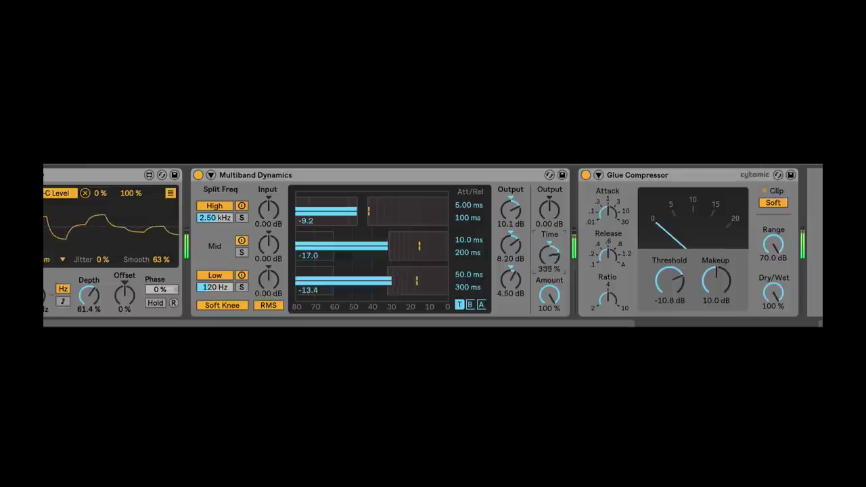
{"action": "left_click_drag", "start_coordinate": [550, 255], "coordinate": [550, 252]}
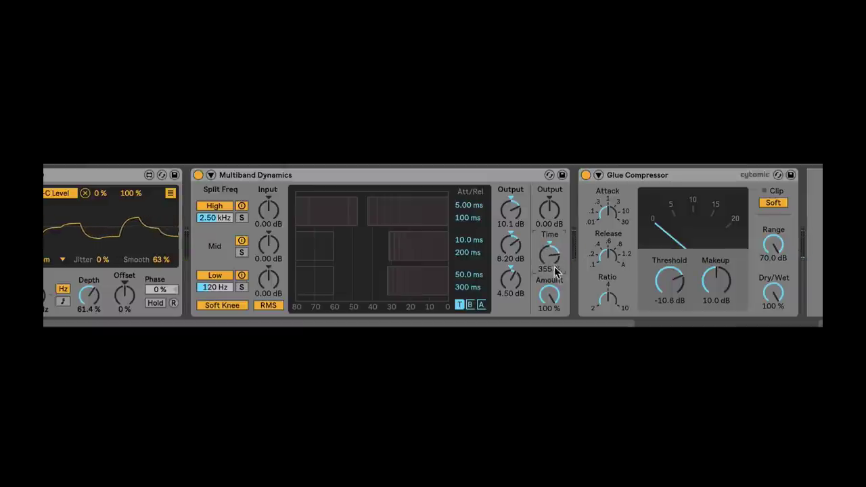
{"action": "left_click_drag", "start_coordinate": [550, 264], "coordinate": [554, 263]}
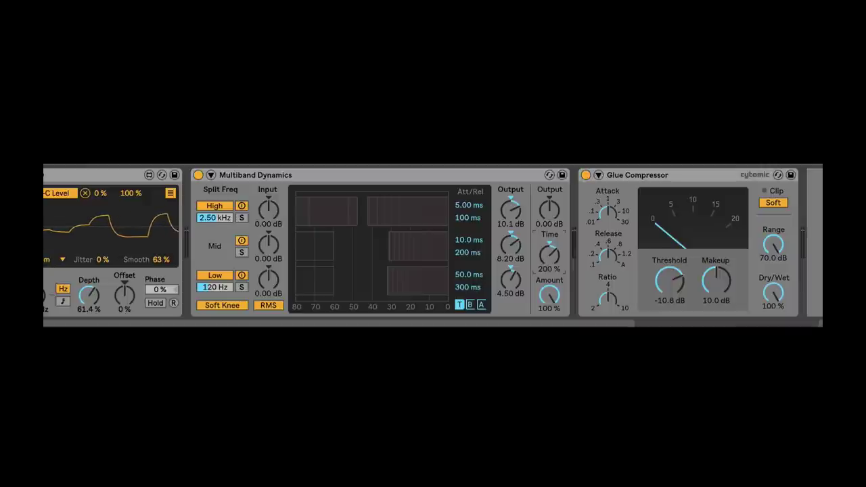
{"action": "left_click", "coordinate": [276, 179]}
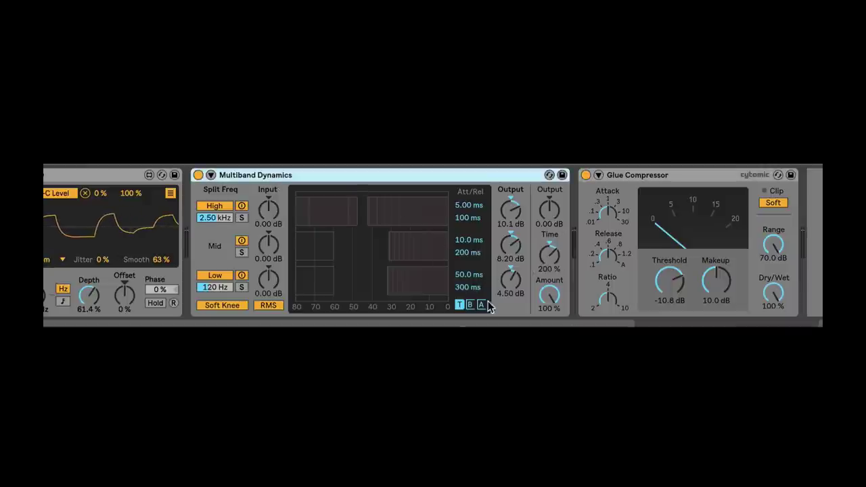
Step: Lower the Multiband Dynamics Amount to 1.0 %, play the sound for comparison, and restore the Amount to 100 %
{"action": "left_click", "coordinate": [549, 291]}
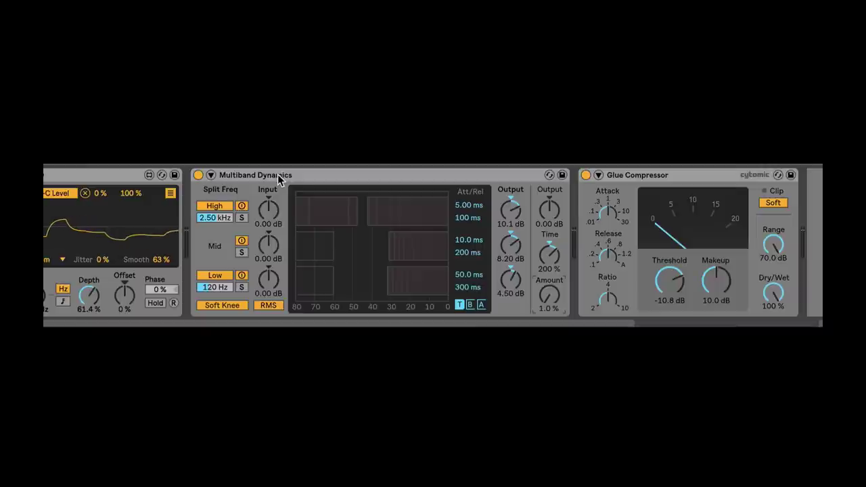
{"action": "key", "text": "space"}
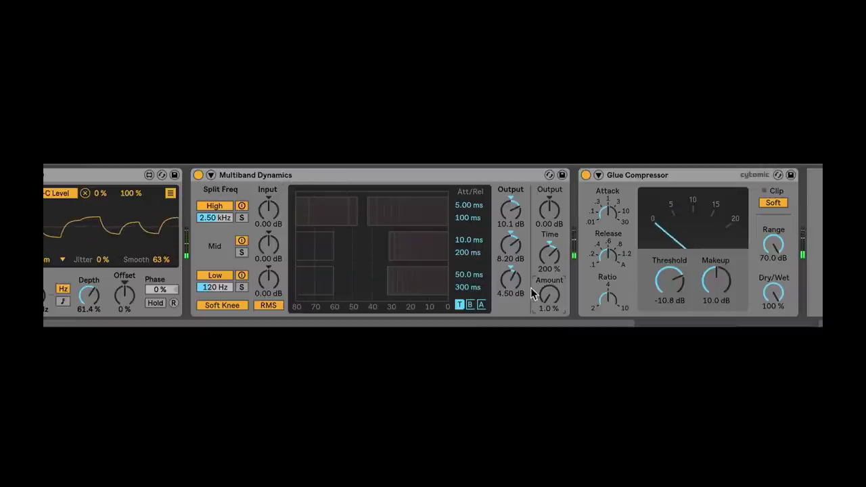
{"action": "left_click_drag", "start_coordinate": [549, 295], "coordinate": [549, 264]}
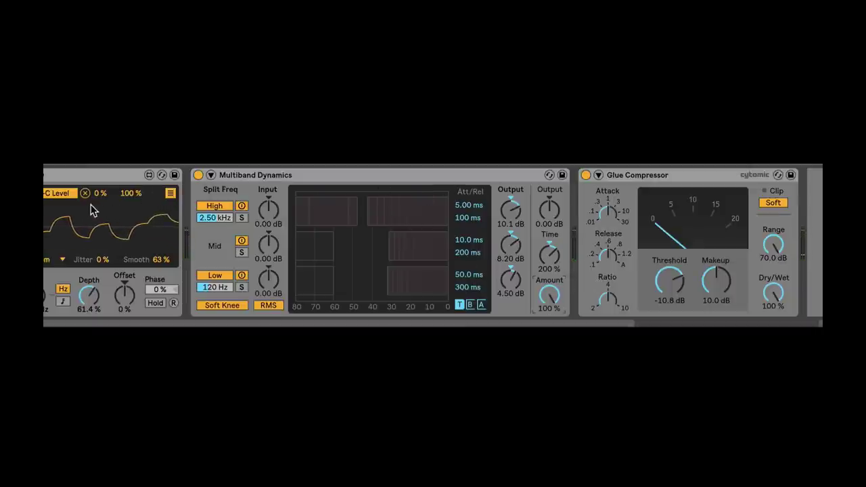
Step: Review the device chain from the LFOs to Glue Compressor and play the sound with Multiband Dynamics fully applied
{"action": "left_click_drag", "start_coordinate": [806, 322], "coordinate": [692, 324]}
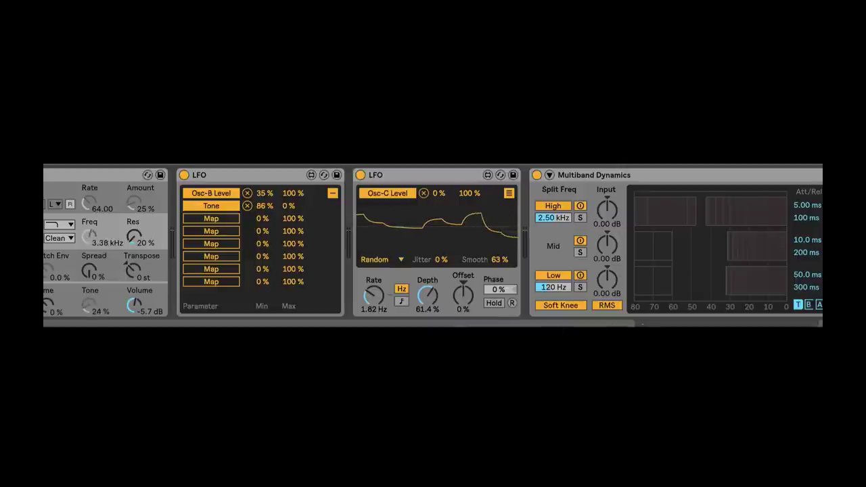
{"action": "scroll", "coordinate": [432, 267], "scroll_direction": "right", "scroll_amount": 5}
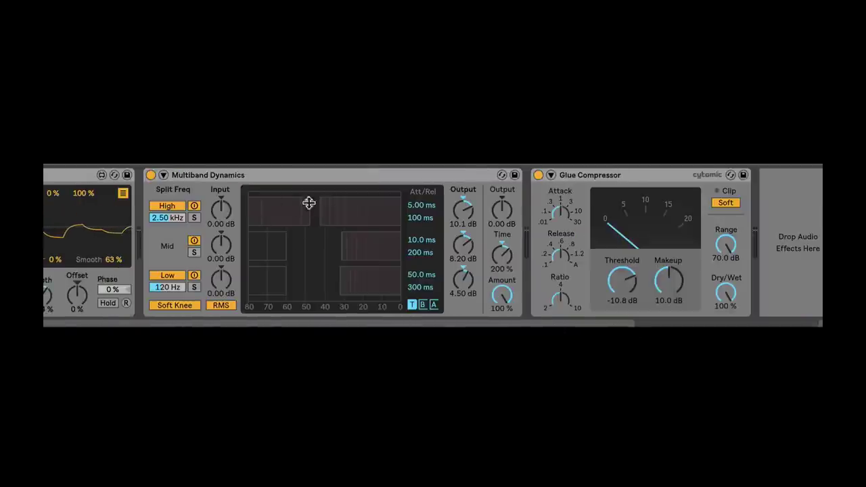
{"action": "left_click", "coordinate": [243, 175]}
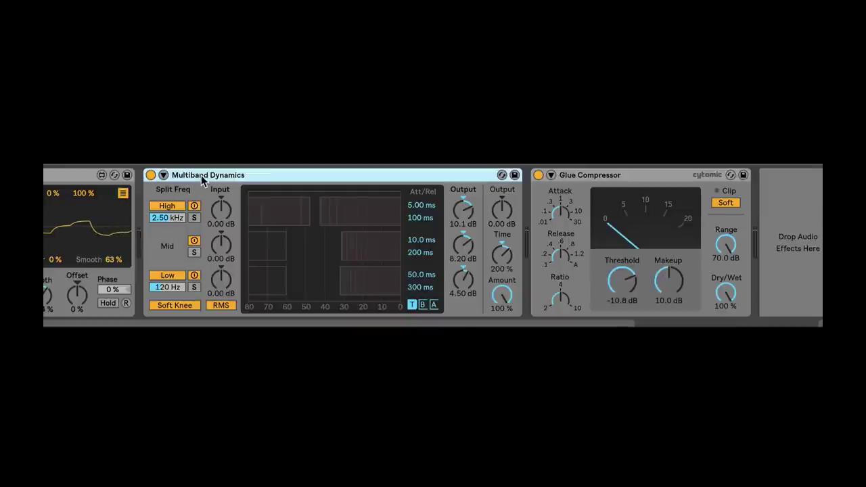
{"action": "key", "text": "space"}
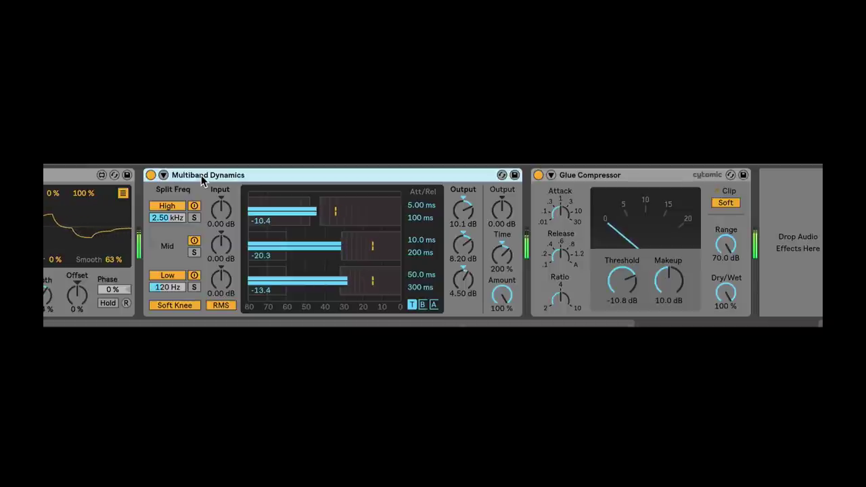
{"action": "key", "text": "space"}
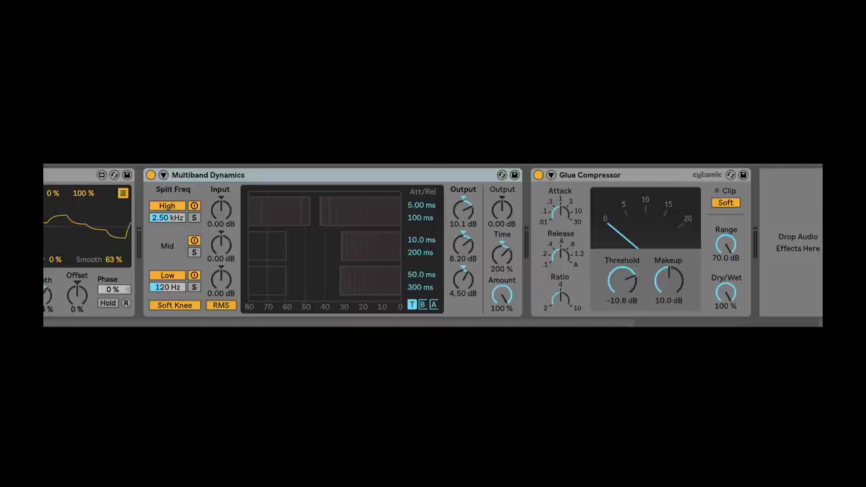
Step: Insert an Auto Filter directly after Multiband Dynamics and set it to a notch at 6.70 kHz with 106 % resonance
{"action": "left_click_drag", "start_coordinate": [515, 165], "coordinate": [525, 202]}
{"action": "left_click_drag", "start_coordinate": [533, 237], "coordinate": [577, 255]}
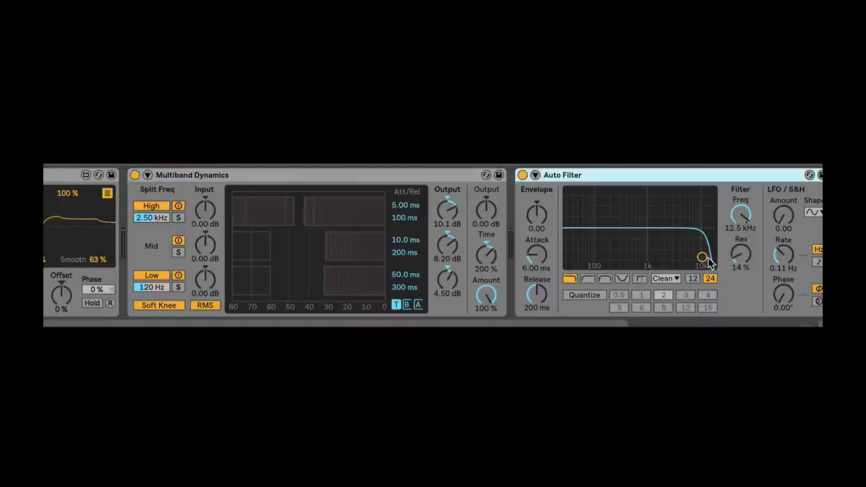
{"action": "left_click_drag", "start_coordinate": [707, 257], "coordinate": [675, 195]}
{"action": "left_click", "coordinate": [606, 277]}
{"action": "left_click", "coordinate": [623, 278]}
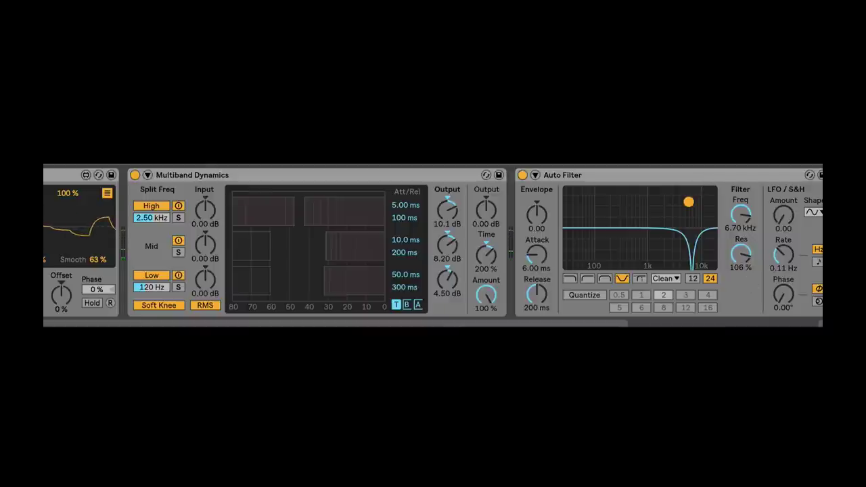
{"action": "left_click", "coordinate": [235, 176]}
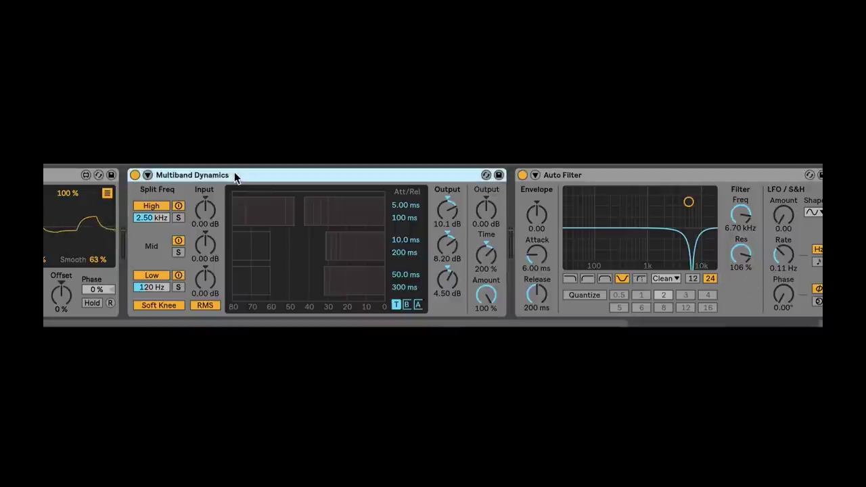
Step: Bypass the Saturator and Multiband Dynamics in the second Operator patch and listen to the unprocessed sound
{"action": "left_click", "coordinate": [70, 175]}
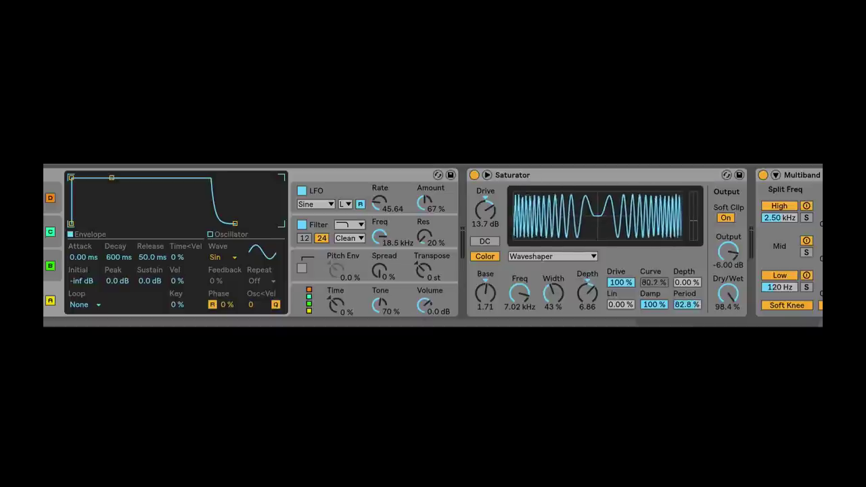
{"action": "left_click", "coordinate": [474, 175]}
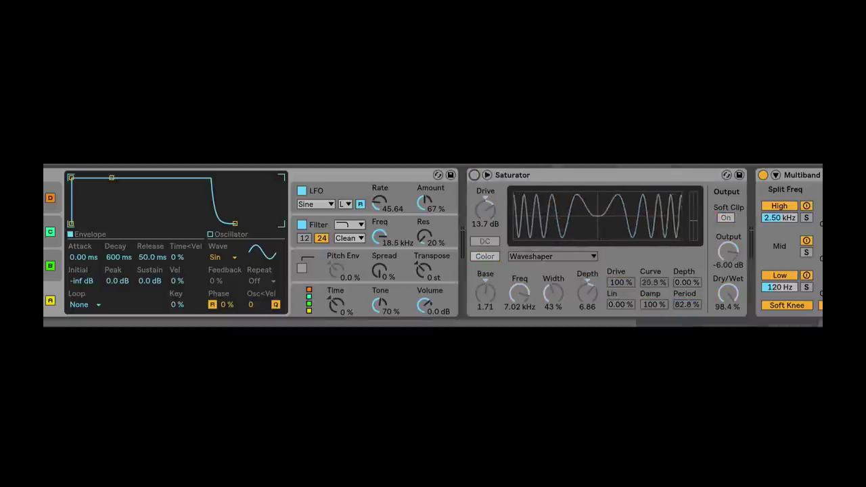
{"action": "left_click", "coordinate": [763, 175]}
{"action": "left_click", "coordinate": [760, 326]}
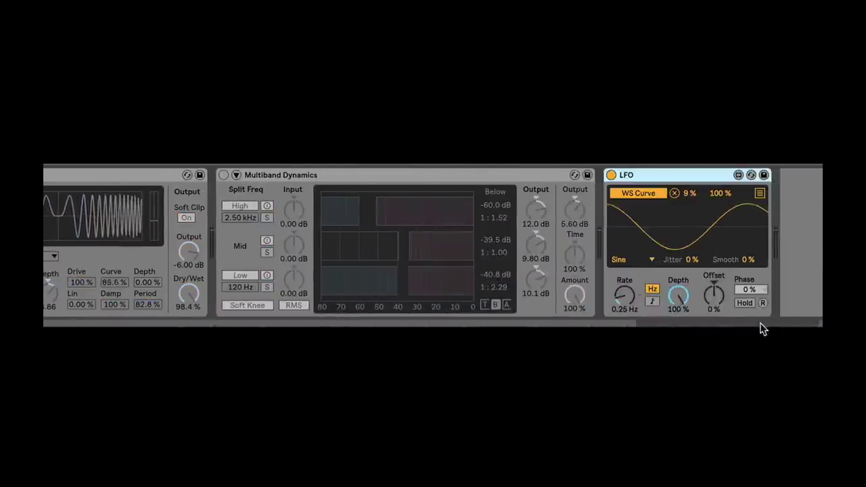
{"action": "scroll", "coordinate": [433, 243], "scroll_direction": "left", "scroll_amount": 5}
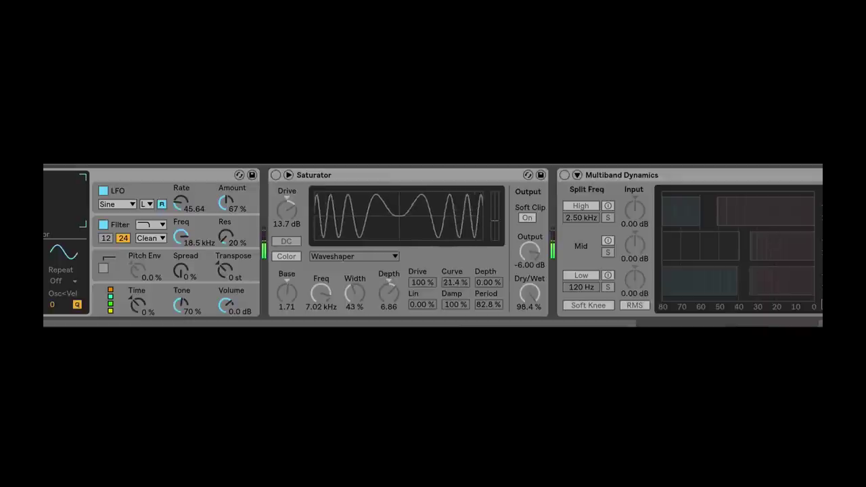
{"action": "scroll", "coordinate": [433, 244], "scroll_direction": "left", "scroll_amount": 3}
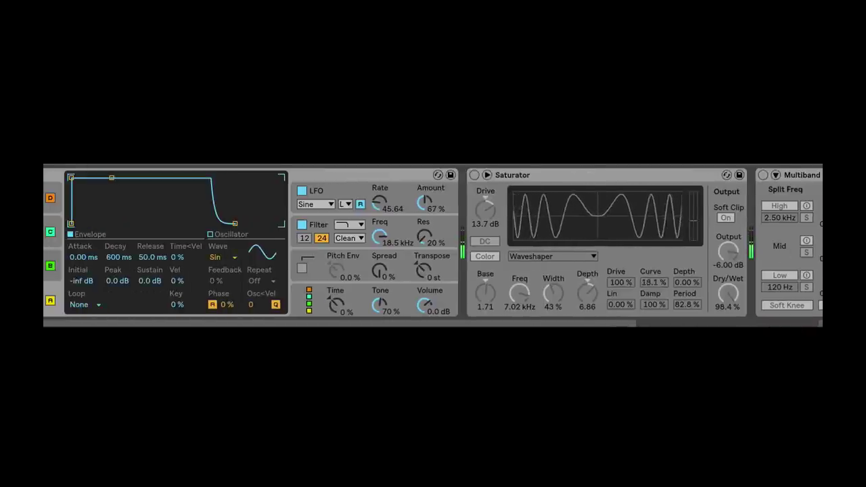
Step: Turn the Saturator and Multiband Dynamics back on one after the other, inspecting the LFO mapped to WS Curve
{"action": "left_click", "coordinate": [474, 175]}
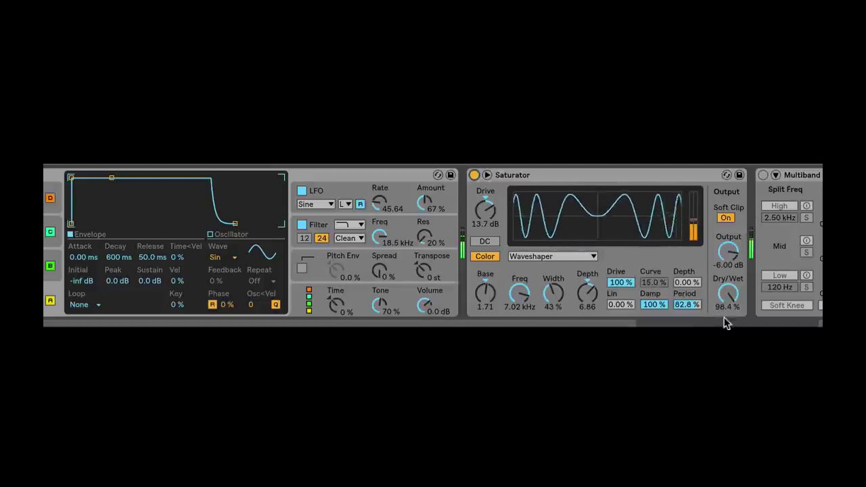
{"action": "scroll", "coordinate": [724, 323], "scroll_direction": "right", "scroll_amount": 5}
{"action": "scroll", "coordinate": [725, 323], "scroll_direction": "left", "scroll_amount": 3}
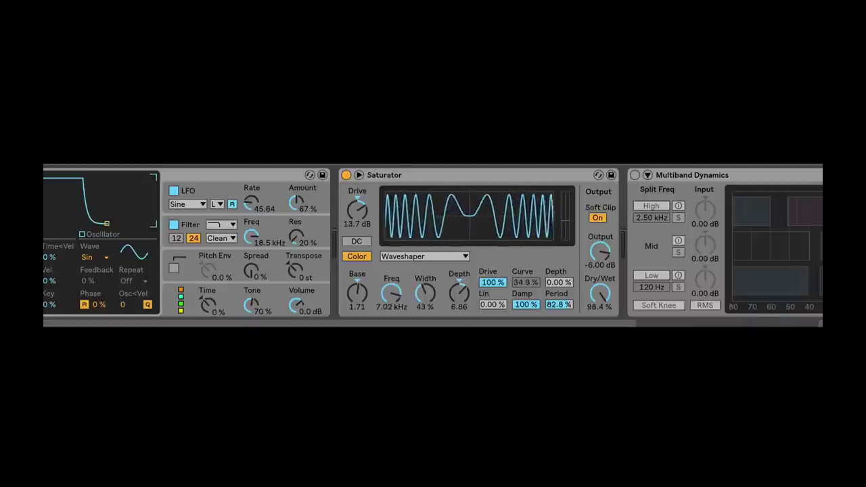
{"action": "scroll", "coordinate": [586, 247], "scroll_direction": "right", "scroll_amount": 8}
{"action": "scroll", "coordinate": [587, 247], "scroll_direction": "left", "scroll_amount": 8}
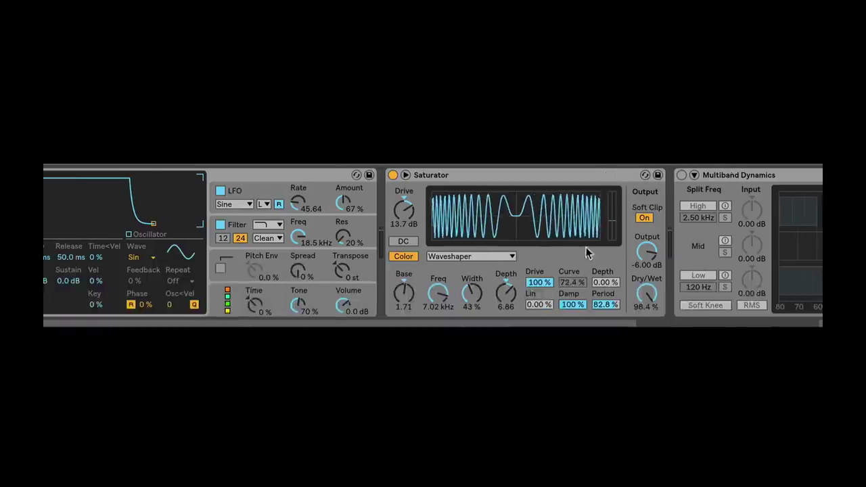
{"action": "scroll", "coordinate": [587, 247], "scroll_direction": "right", "scroll_amount": 10}
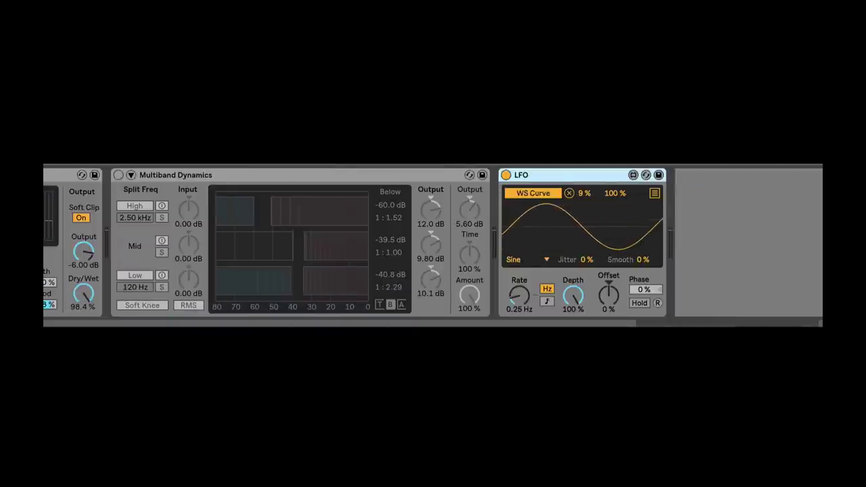
{"action": "left_click", "coordinate": [118, 174]}
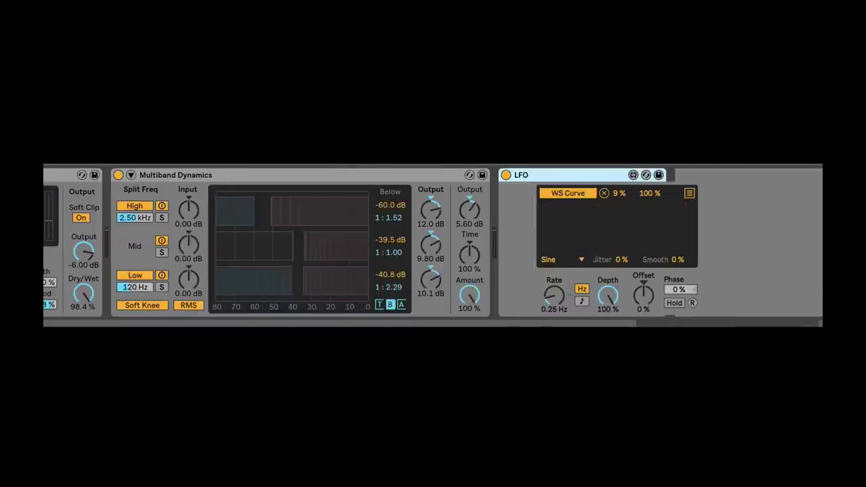
Step: View the Saturator's curve types, keep Waveshaper, and play the fully processed sound
{"action": "scroll", "coordinate": [434, 243], "scroll_direction": "left", "scroll_amount": 10}
{"action": "left_click", "coordinate": [310, 177]}
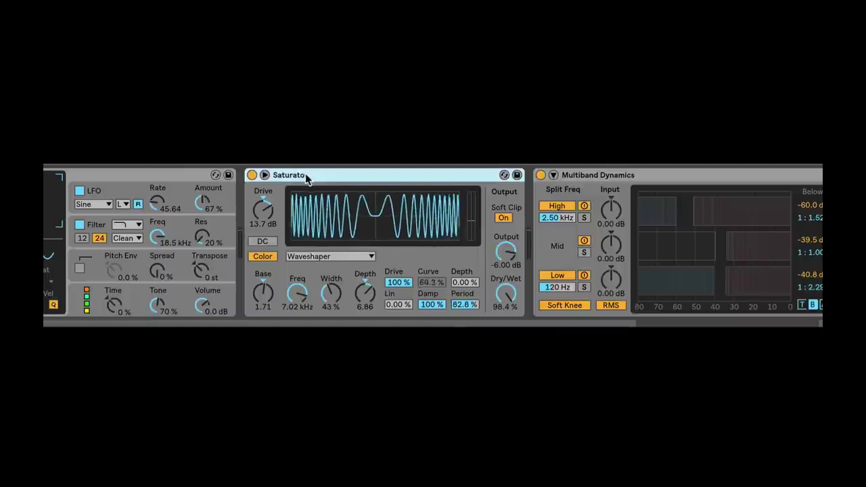
{"action": "left_click", "coordinate": [300, 258]}
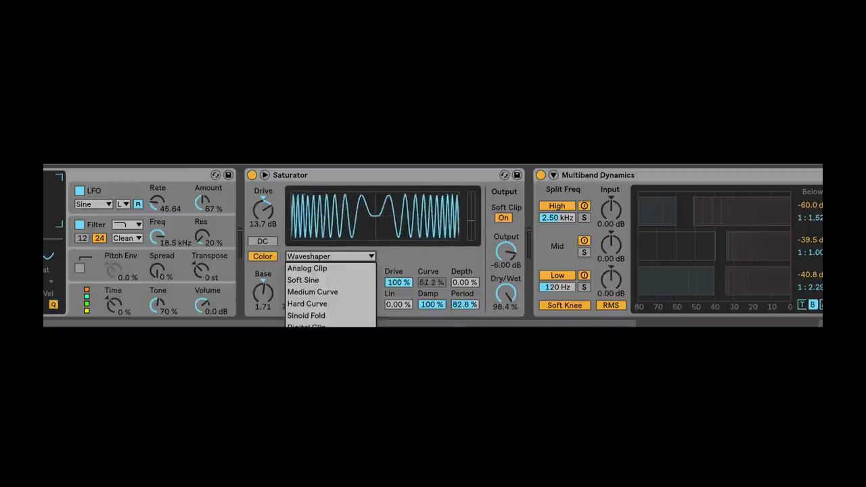
{"action": "key", "text": "Escape"}
{"action": "left_click", "coordinate": [294, 179]}
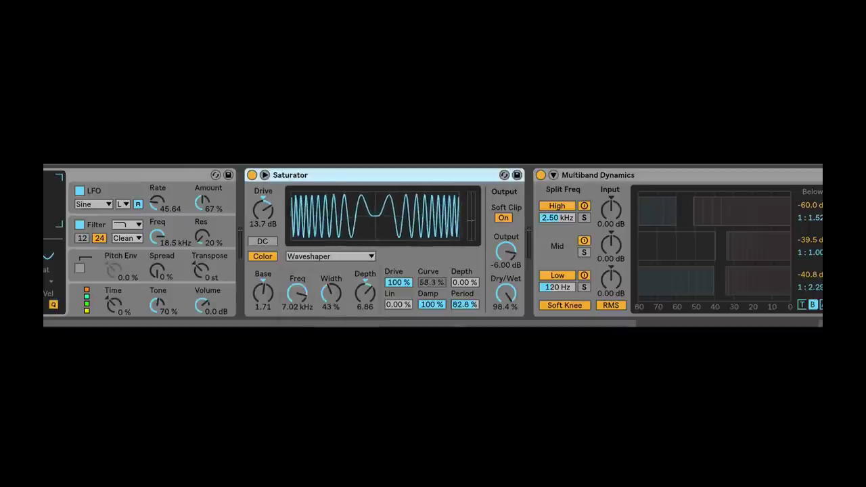
{"action": "key", "text": "space"}
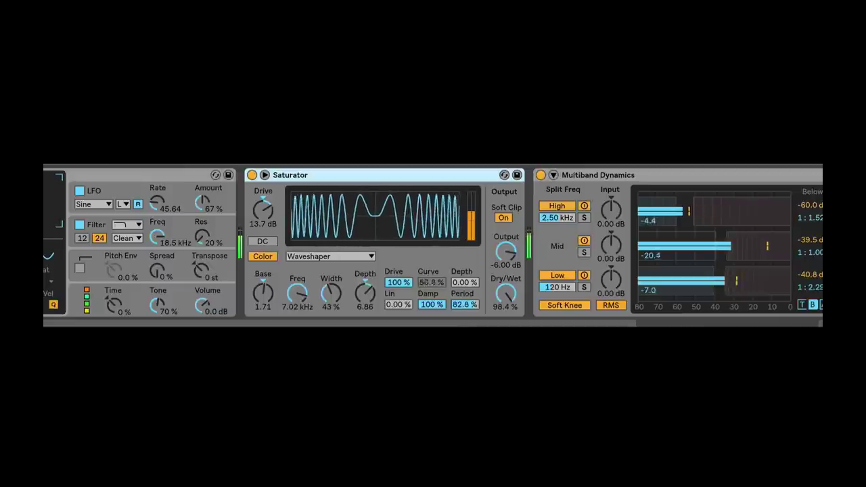
Step: Remove the Saturator, Multiband Dynamics and LFO devices that follow Operator
{"action": "scroll", "coordinate": [758, 313], "scroll_direction": "right", "scroll_amount": 5}
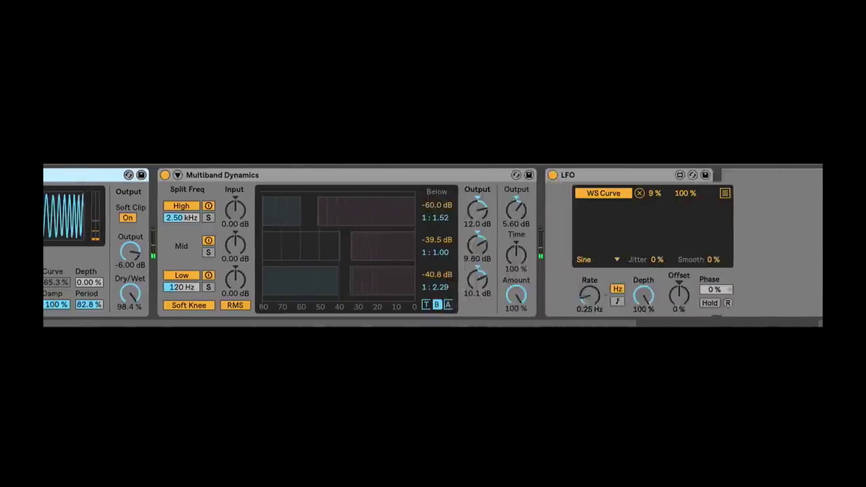
{"action": "scroll", "coordinate": [657, 286], "scroll_direction": "left", "scroll_amount": 9}
{"action": "scroll", "coordinate": [677, 199], "scroll_direction": "right", "scroll_amount": 7}
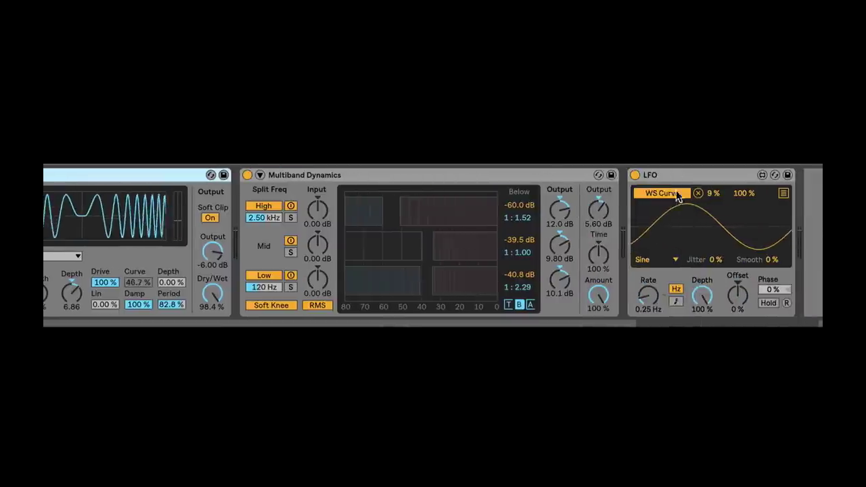
{"action": "left_click", "coordinate": [667, 175]}
{"action": "key", "text": "Delete"}
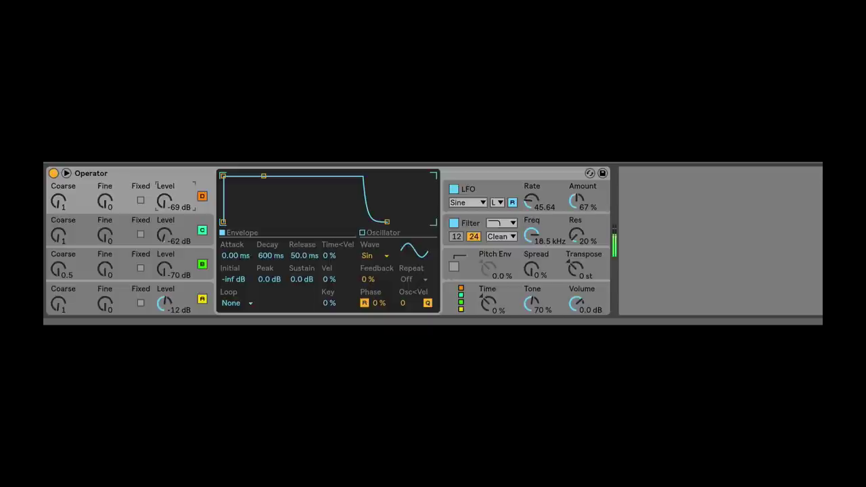
Step: Add a Saturator after Operator, set its curve type to Waveshaper and expand its waveshaper parameters
{"action": "left_click", "coordinate": [193, 303]}
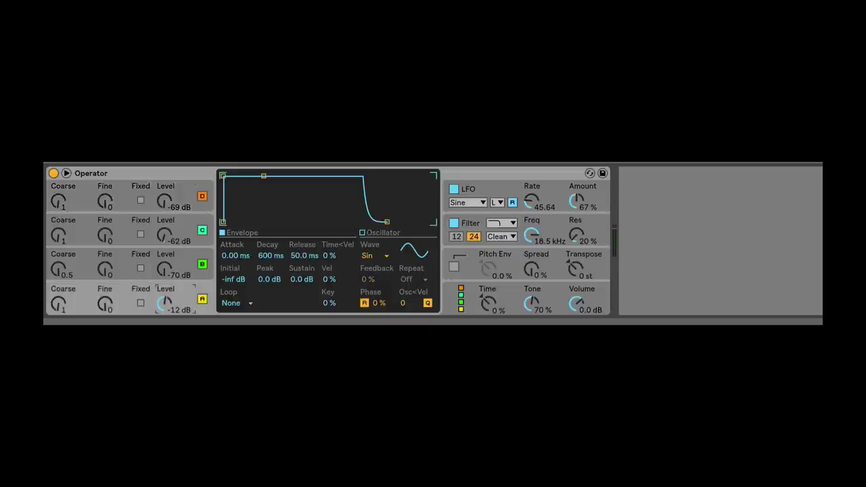
{"action": "left_click_drag", "start_coordinate": [628, 165], "coordinate": [659, 230]}
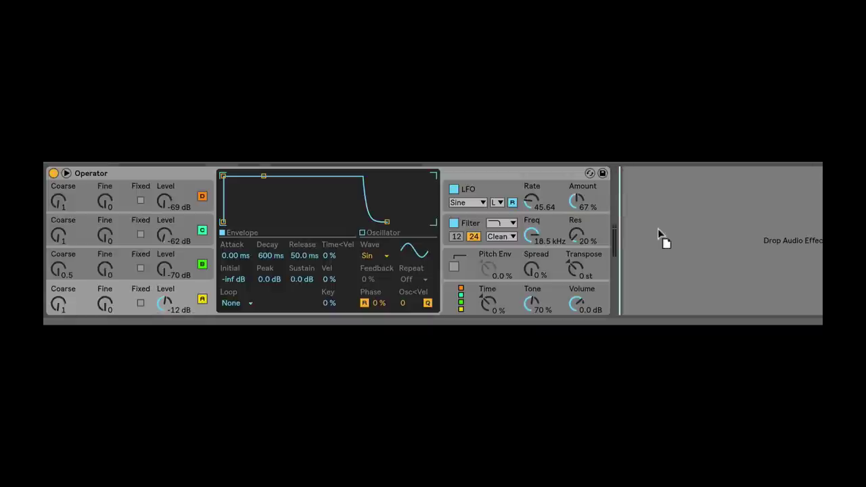
{"action": "left_click_drag", "start_coordinate": [812, 267], "coordinate": [813, 270]}
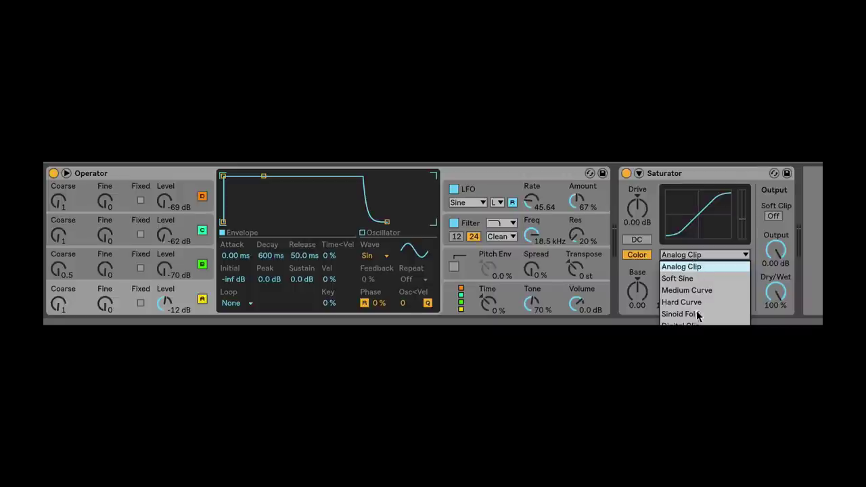
{"action": "left_click", "coordinate": [684, 337]}
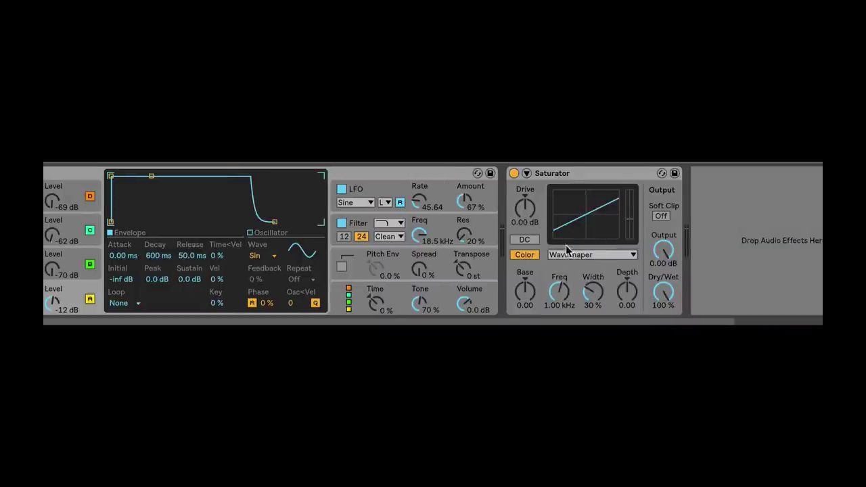
{"action": "left_click", "coordinate": [527, 174]}
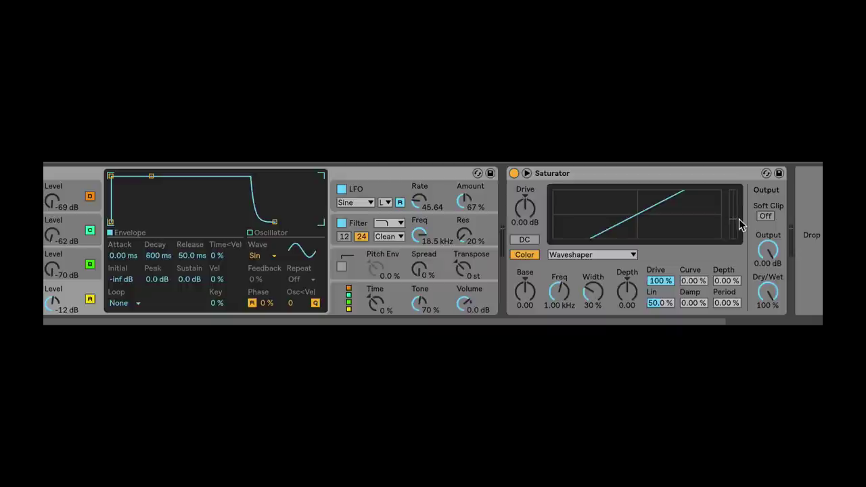
Step: Set the Saturator's main Drive to 20.6 dB and lower its Output to -18.3 dB
{"action": "left_click_drag", "start_coordinate": [767, 251], "coordinate": [766, 255]}
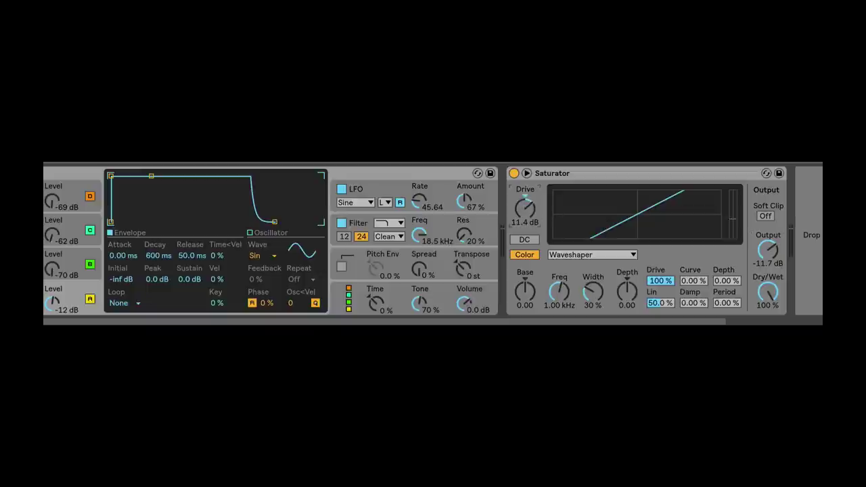
{"action": "left_click_drag", "start_coordinate": [768, 249], "coordinate": [768, 264]}
{"action": "left_click_drag", "start_coordinate": [525, 207], "coordinate": [526, 201]}
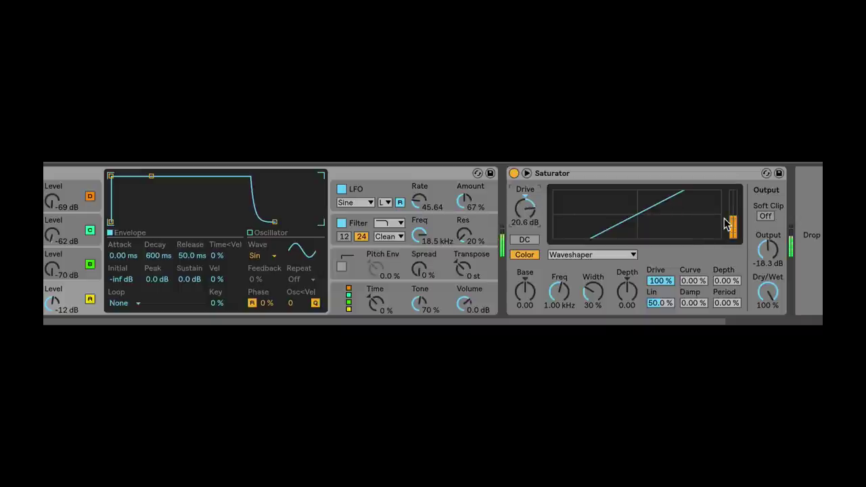
{"action": "left_click", "coordinate": [551, 174]}
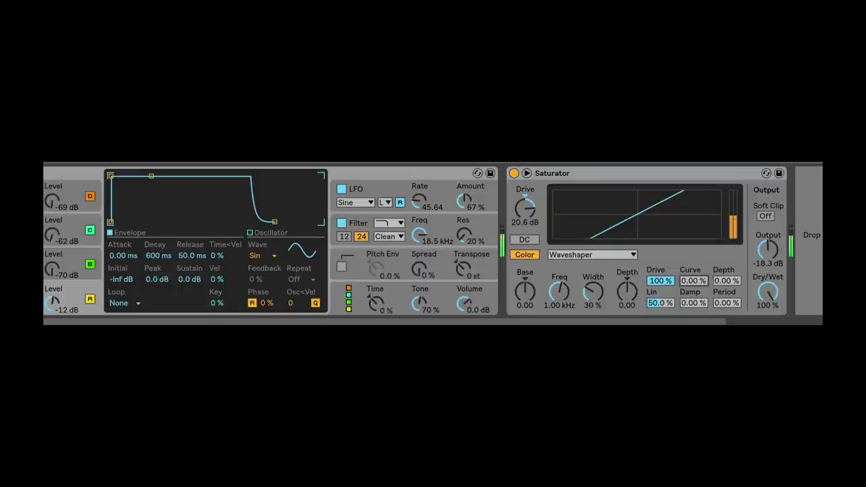
Step: Try a waveshaper Curve of 75.8 %, and raise the waveshaper Depth to 100 %
{"action": "mouse_move", "coordinate": [698, 283]}
{"action": "left_mouse_down"}
{"action": "mouse_move", "coordinate": [697, 259]}
{"action": "mouse_move", "coordinate": [694, 285]}
{"action": "left_mouse_up"}
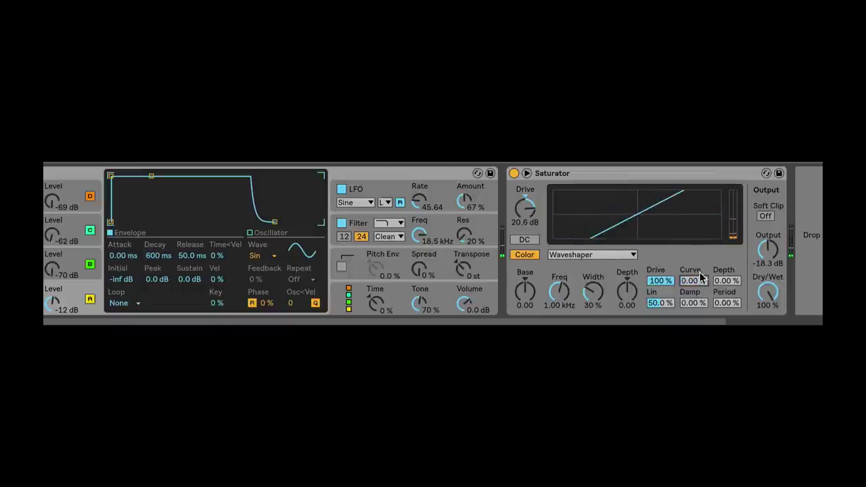
{"action": "mouse_move", "coordinate": [693, 280]}
{"action": "left_mouse_down"}
{"action": "mouse_move", "coordinate": [694, 258]}
{"action": "mouse_move", "coordinate": [703, 285]}
{"action": "mouse_move", "coordinate": [694, 261]}
{"action": "mouse_move", "coordinate": [695, 298]}
{"action": "left_mouse_up"}
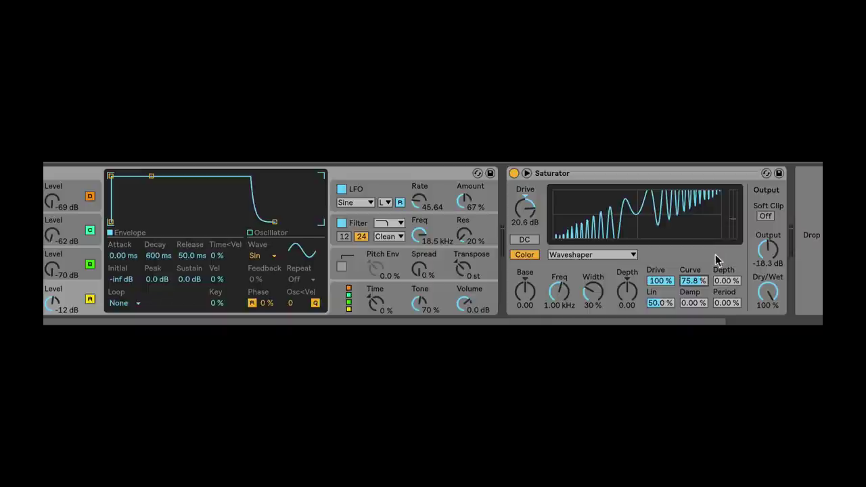
{"action": "mouse_move", "coordinate": [731, 282]}
{"action": "left_mouse_down"}
{"action": "mouse_move", "coordinate": [732, 243]}
{"action": "mouse_move", "coordinate": [722, 281]}
{"action": "left_mouse_up"}
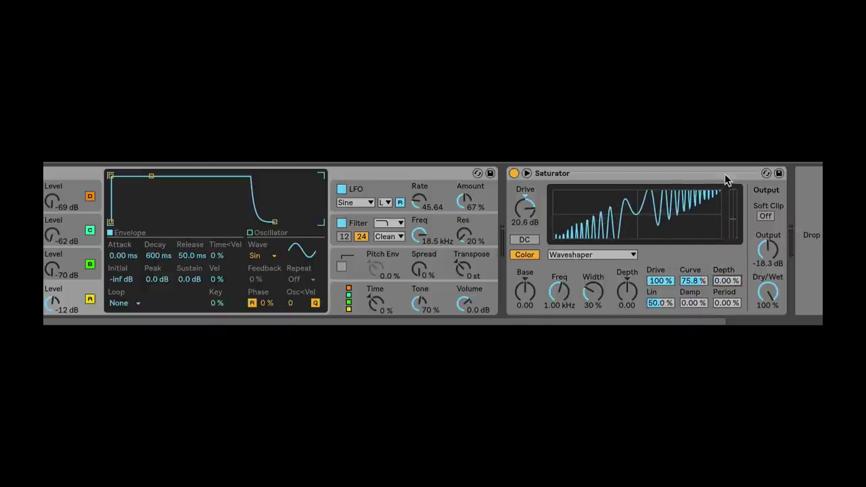
{"action": "left_click_drag", "start_coordinate": [728, 287], "coordinate": [737, 254]}
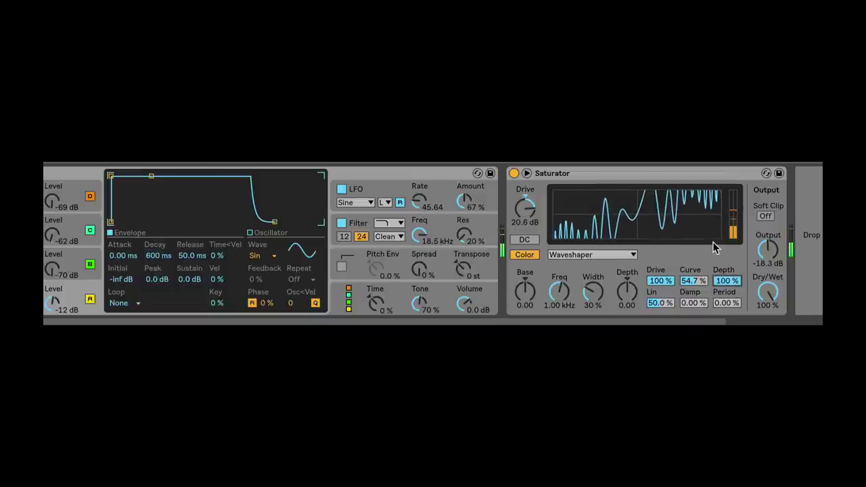
Step: Compare waveshaper Depth at 0 % and 100 % by ear, with Curve lowered to 55.5 %
{"action": "left_click_drag", "start_coordinate": [727, 280], "coordinate": [727, 321]}
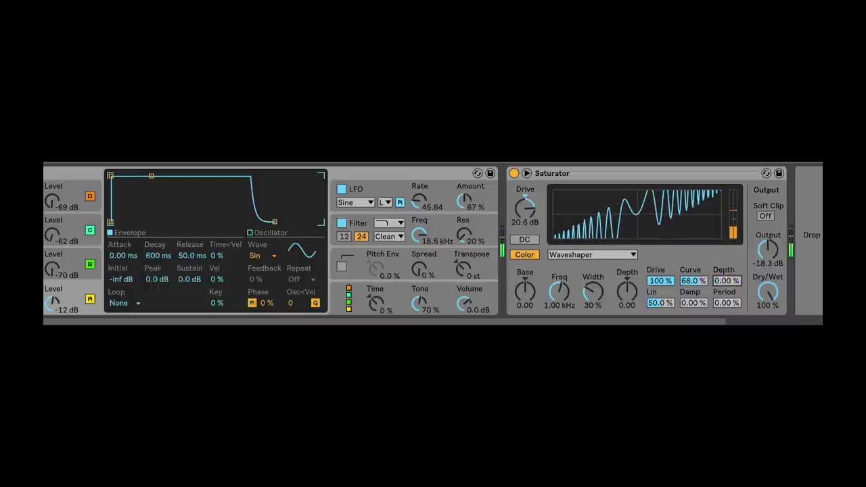
{"action": "left_click_drag", "start_coordinate": [716, 277], "coordinate": [694, 291]}
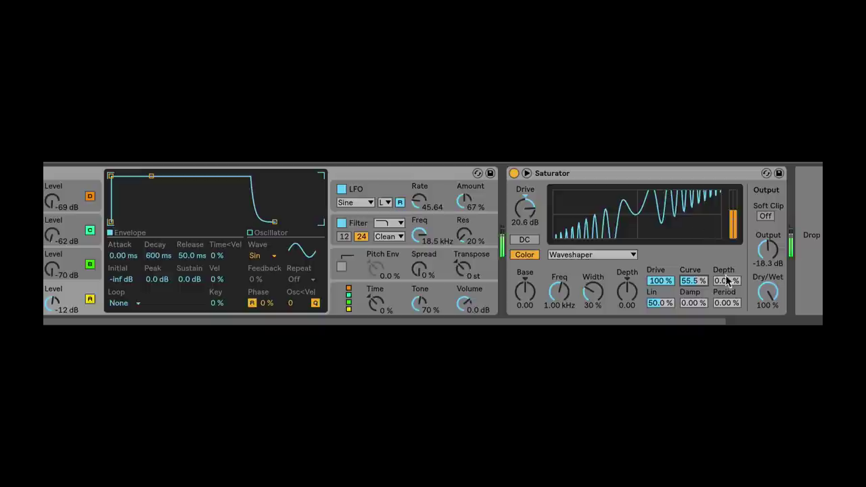
{"action": "left_click_drag", "start_coordinate": [726, 280], "coordinate": [726, 247]}
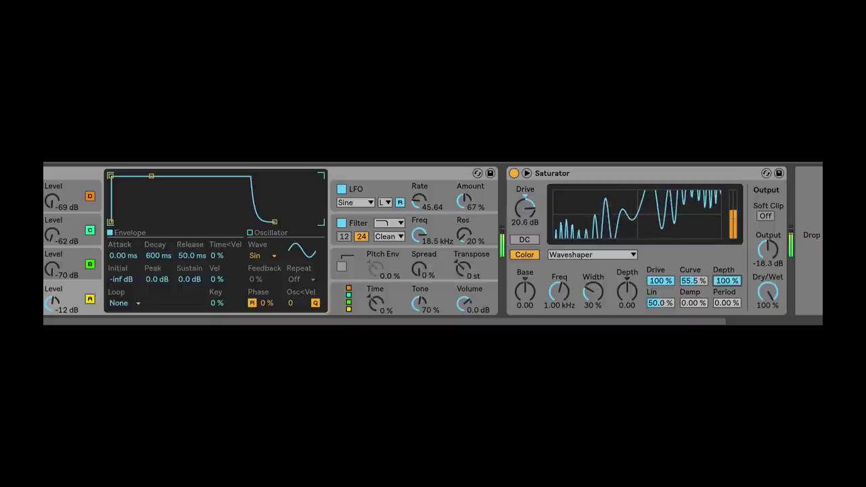
{"action": "left_click", "coordinate": [569, 177]}
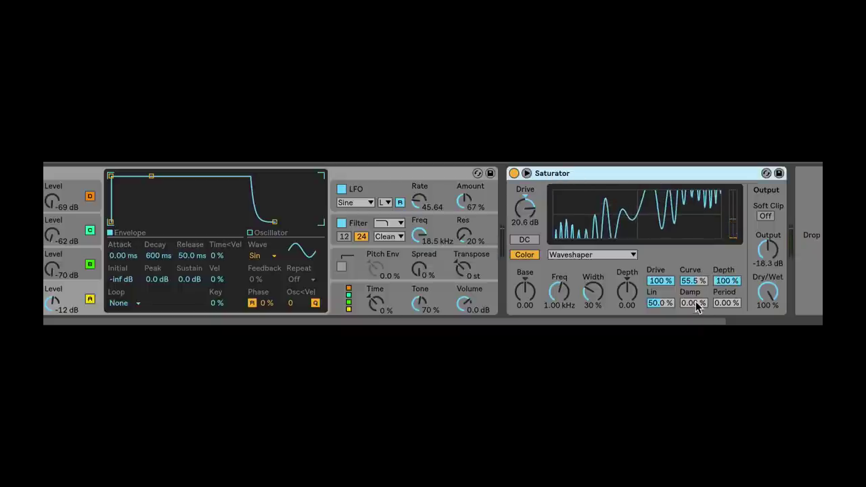
Step: Set the waveshaper Curve to 82.8 %, Depth to 86.7 % and Lin to 60.9 % after trying low Lin values
{"action": "left_click_drag", "start_coordinate": [660, 302], "coordinate": [660, 354]}
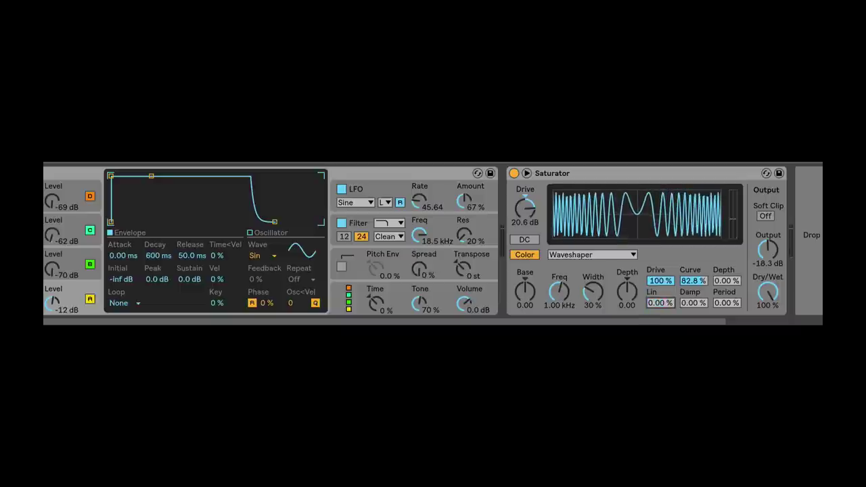
{"action": "left_click", "coordinate": [694, 280]}
{"action": "left_click_drag", "start_coordinate": [660, 302], "coordinate": [660, 224]}
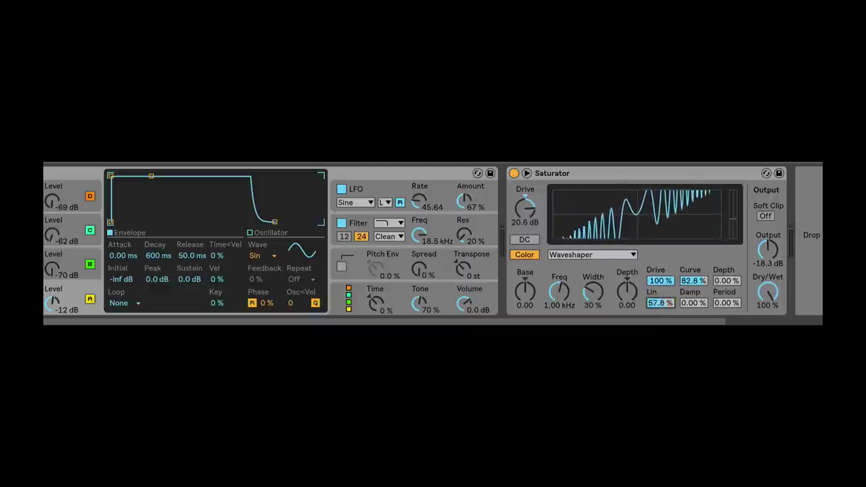
{"action": "left_click_drag", "start_coordinate": [660, 303], "coordinate": [660, 387]}
{"action": "left_click_drag", "start_coordinate": [662, 303], "coordinate": [662, 296]}
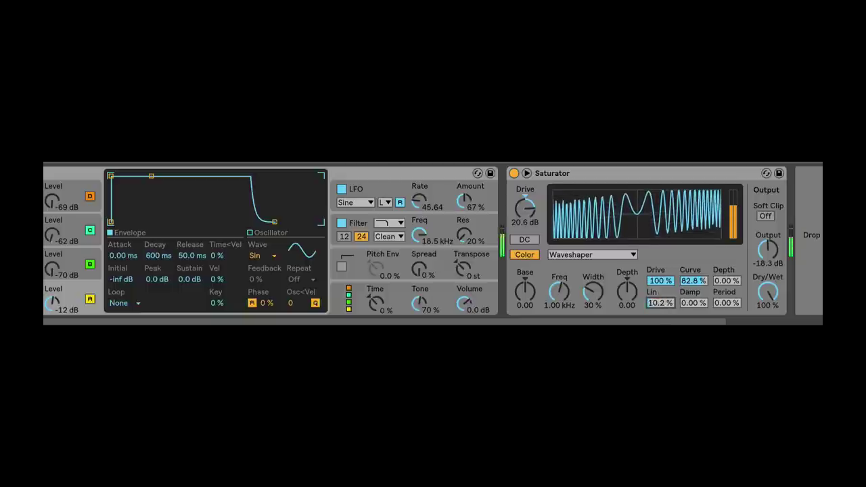
{"action": "left_click_drag", "start_coordinate": [726, 281], "coordinate": [727, 237]}
{"action": "left_click_drag", "start_coordinate": [649, 312], "coordinate": [650, 303]}
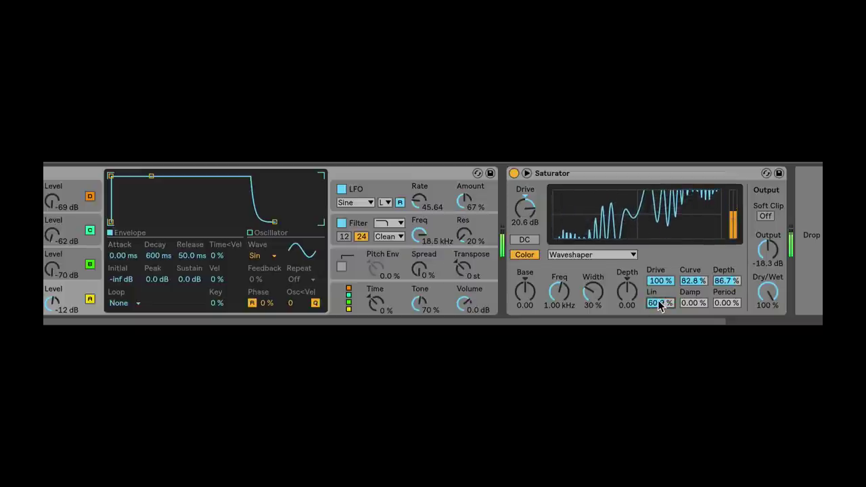
Step: Adjust the waveshaper Period to 23.4 % and reduce Depth to 82.8 %
{"action": "left_click", "coordinate": [726, 303]}
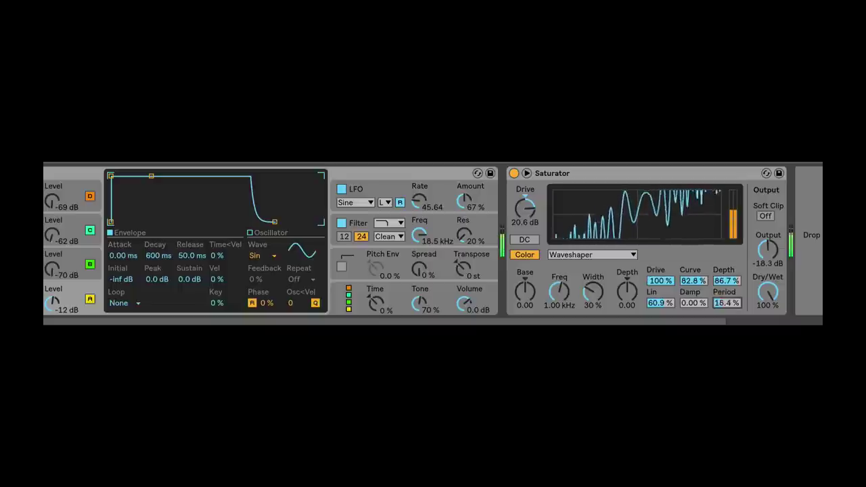
{"action": "mouse_move", "coordinate": [731, 302]}
{"action": "left_mouse_down"}
{"action": "mouse_move", "coordinate": [731, 325]}
{"action": "mouse_move", "coordinate": [722, 274]}
{"action": "mouse_move", "coordinate": [729, 318]}
{"action": "left_mouse_up"}
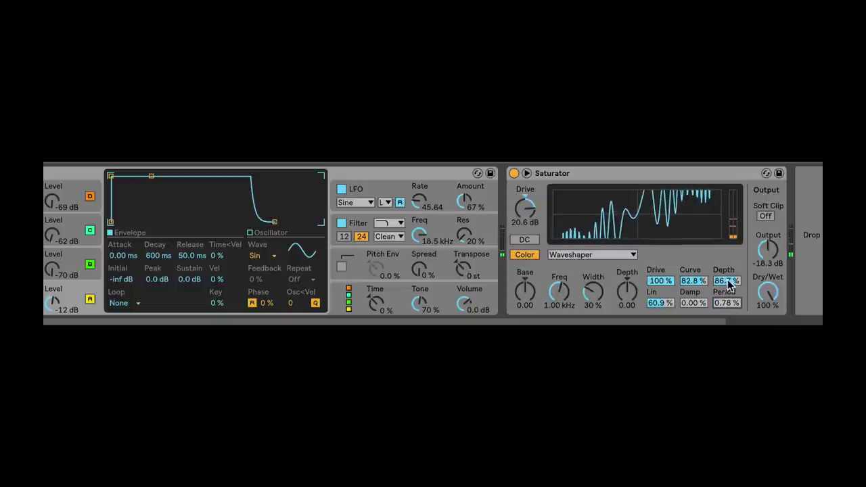
{"action": "left_click_drag", "start_coordinate": [726, 281], "coordinate": [726, 283]}
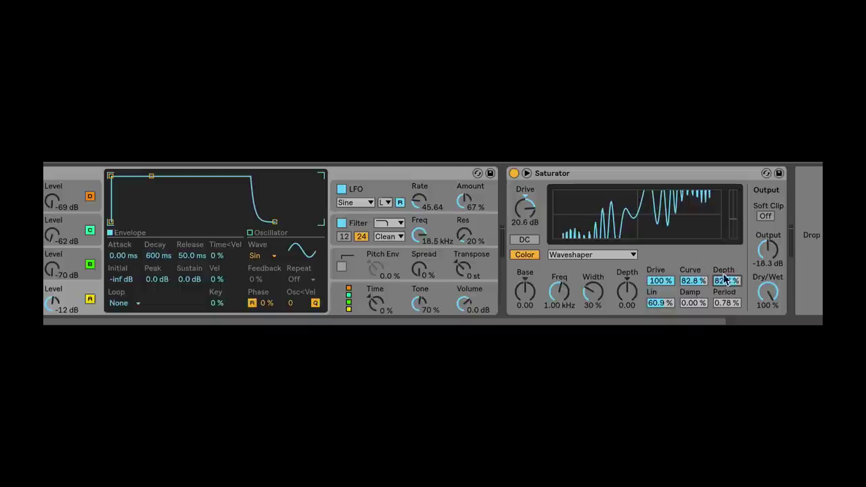
{"action": "mouse_move", "coordinate": [727, 303]}
{"action": "left_mouse_down"}
{"action": "mouse_move", "coordinate": [726, 319]}
{"action": "mouse_move", "coordinate": [726, 303]}
{"action": "left_mouse_up"}
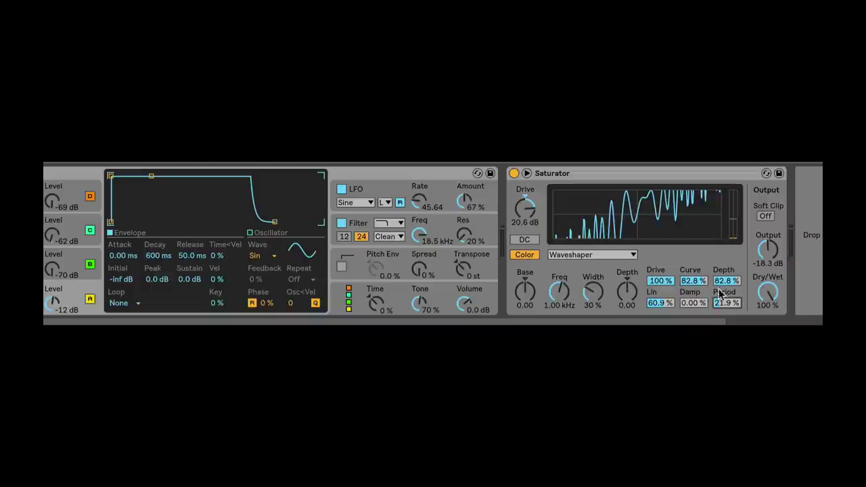
{"action": "left_click_drag", "start_coordinate": [733, 304], "coordinate": [732, 302]}
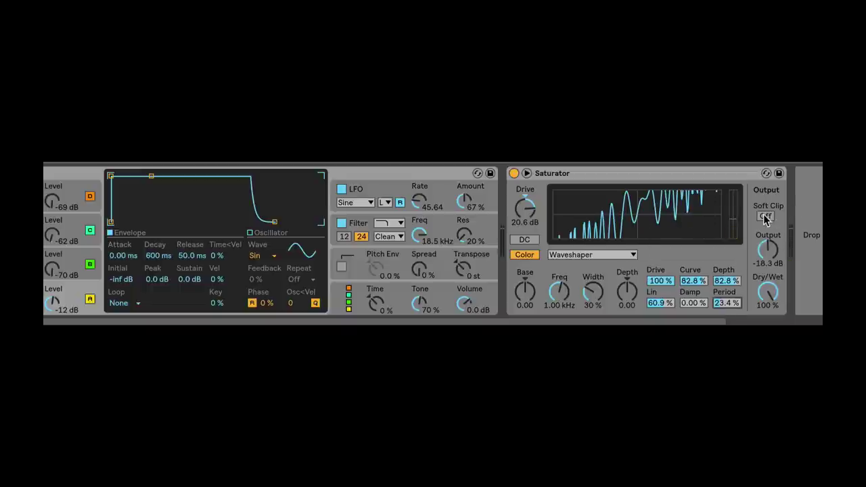
Step: Enable the Saturator's Soft Clip, check the curve types without changing Waveshaper, and compare the sound with Soft Clip off and on
{"action": "left_click", "coordinate": [765, 218]}
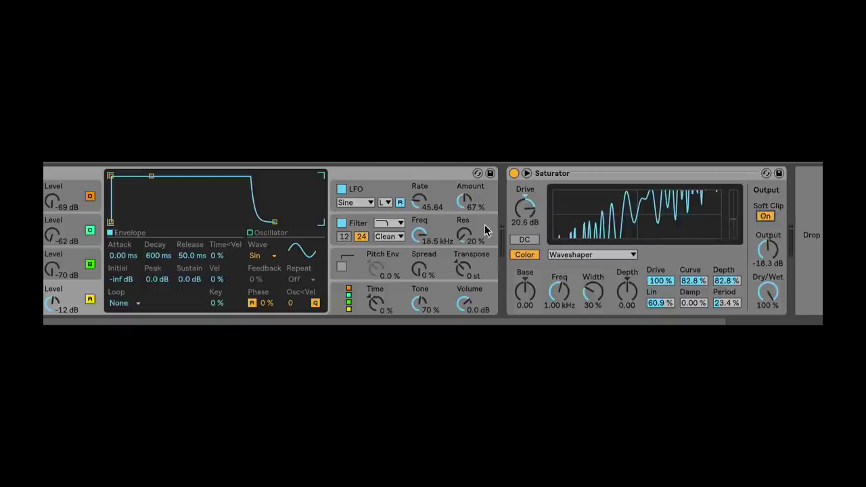
{"action": "left_click", "coordinate": [561, 254]}
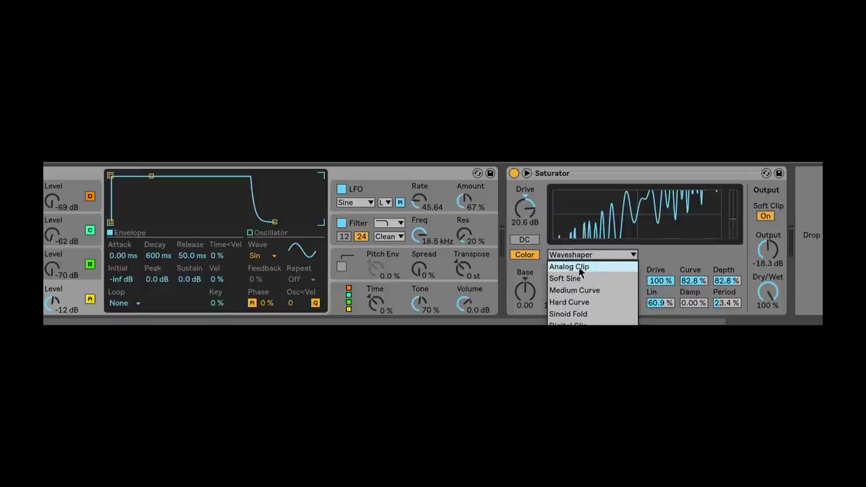
{"action": "left_click", "coordinate": [733, 220]}
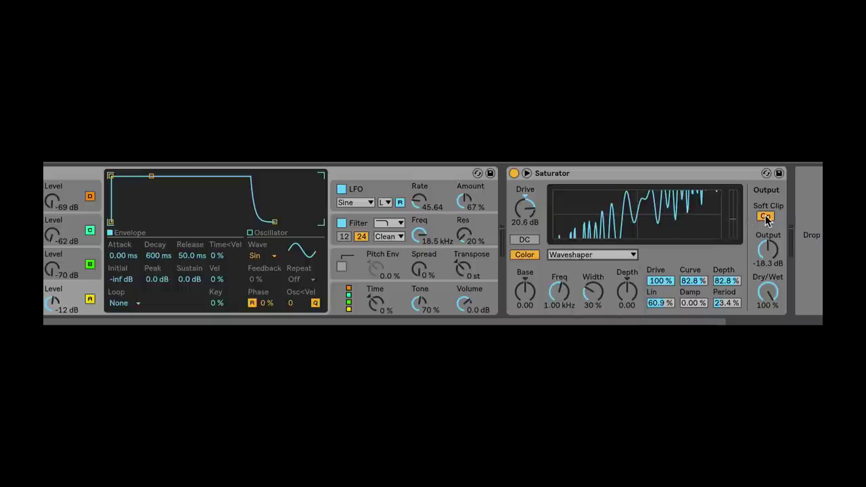
{"action": "left_click", "coordinate": [765, 217]}
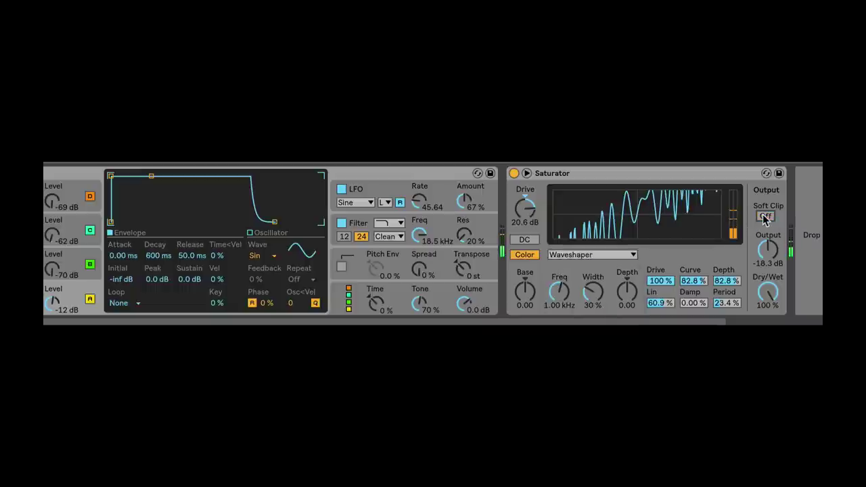
{"action": "left_click", "coordinate": [766, 217]}
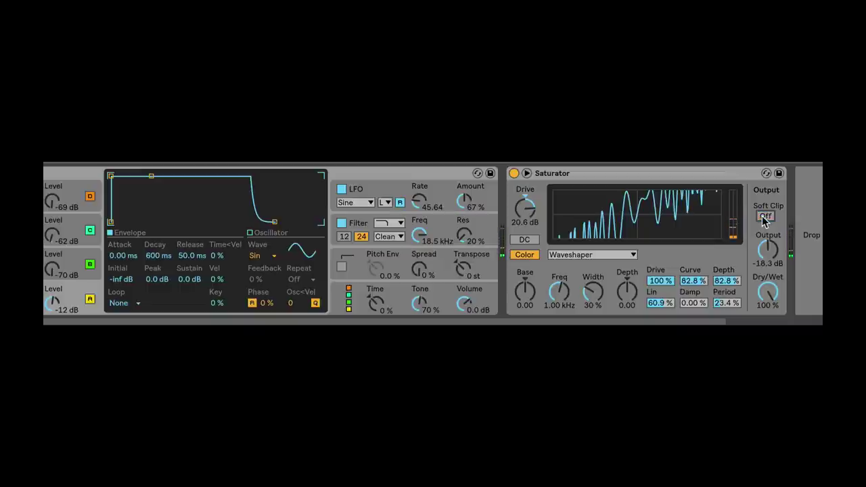
{"action": "left_click", "coordinate": [765, 218]}
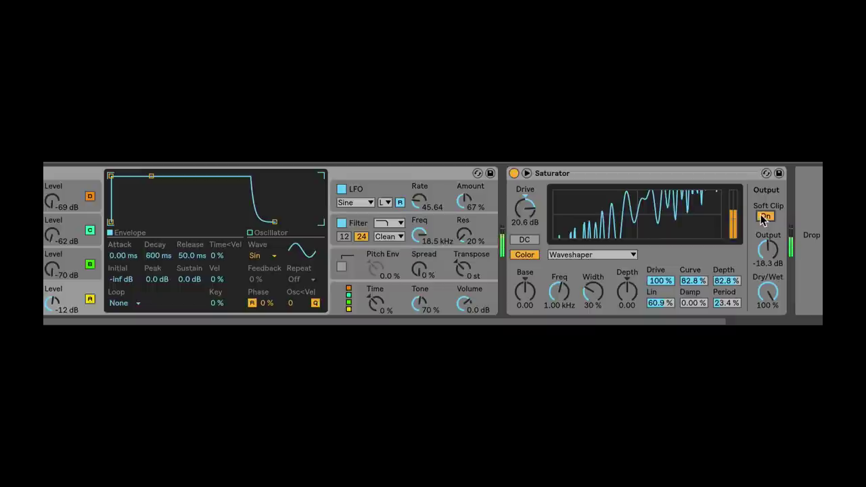
Step: Raise the waveshaper Period to 40.6 % and place an Envelope modulator device before Operator
{"action": "left_click_drag", "start_coordinate": [727, 304], "coordinate": [728, 274]}
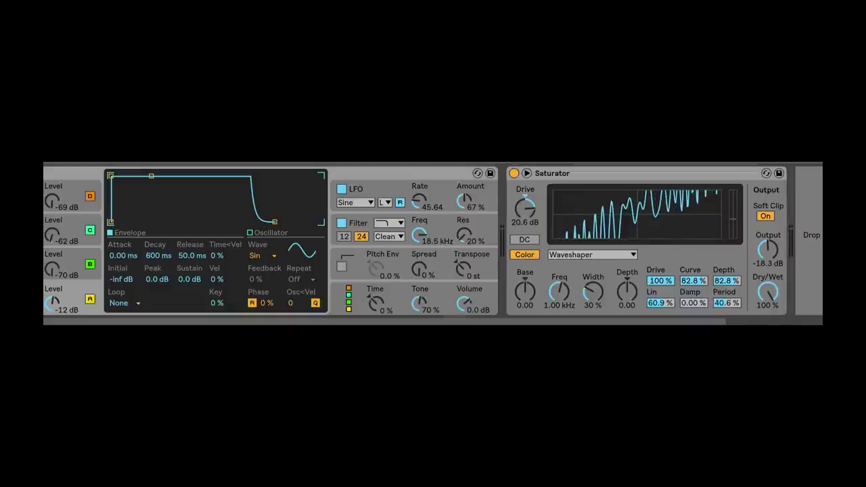
{"action": "mouse_move", "coordinate": [726, 302]}
{"action": "left_mouse_down"}
{"action": "mouse_move", "coordinate": [726, 271]}
{"action": "mouse_move", "coordinate": [726, 286]}
{"action": "left_mouse_up"}
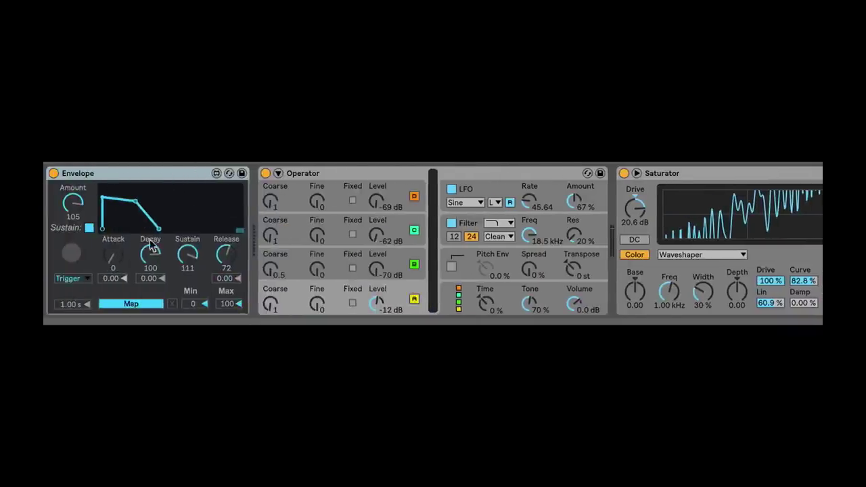
{"action": "left_click", "coordinate": [92, 176]}
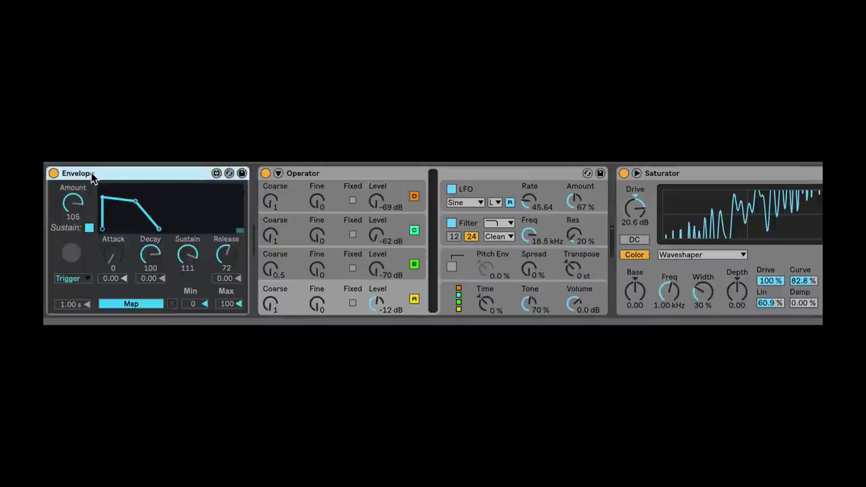
Step: Map the Envelope modulator to the Saturator waveshaper's Period parameter
{"action": "left_click", "coordinate": [674, 169]}
{"action": "left_click", "coordinate": [163, 172]}
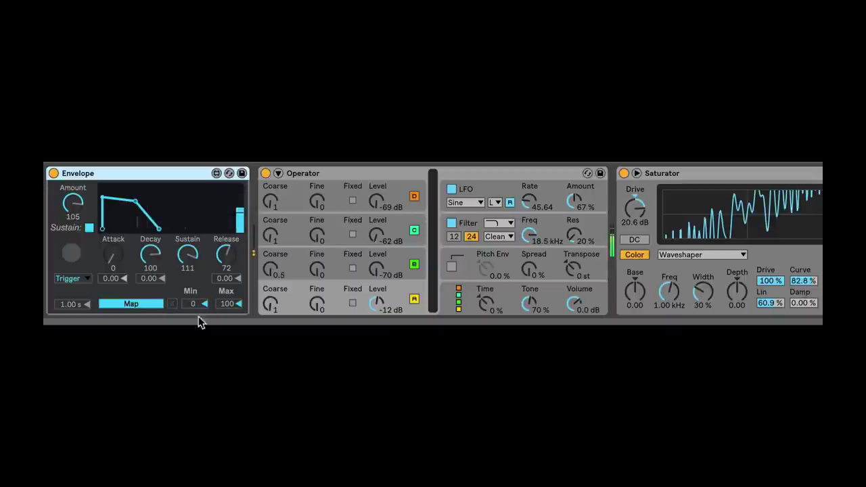
{"action": "left_click", "coordinate": [665, 289]}
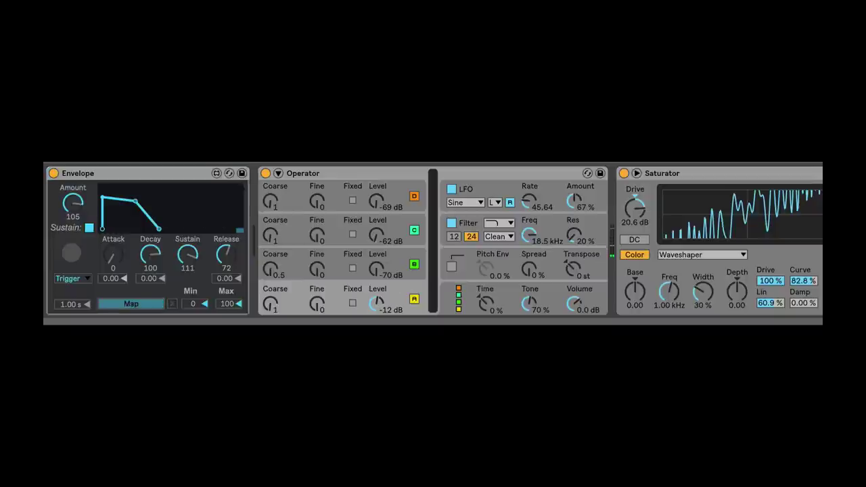
{"action": "left_click", "coordinate": [666, 289]}
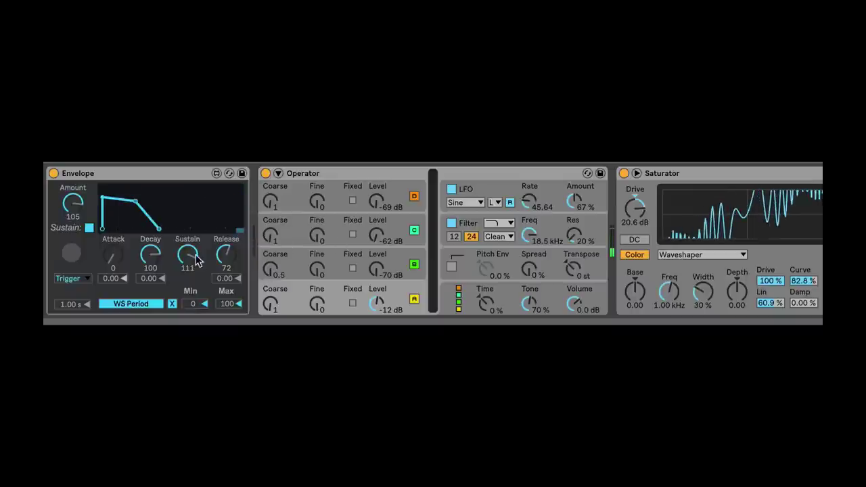
Step: Shape the Envelope with decay 64, sustain 97 and release 43, and limit its mapping maximum to 55
{"action": "left_click_drag", "start_coordinate": [150, 255], "coordinate": [224, 237]}
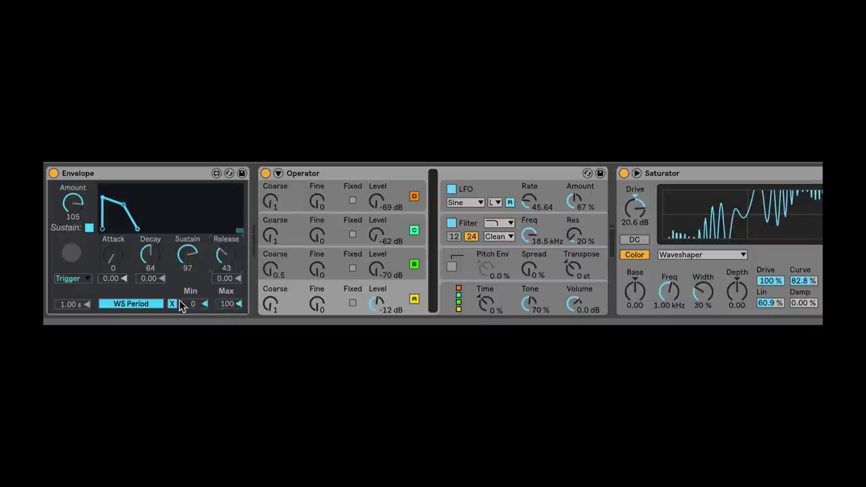
{"action": "left_click_drag", "start_coordinate": [225, 304], "coordinate": [225, 314]}
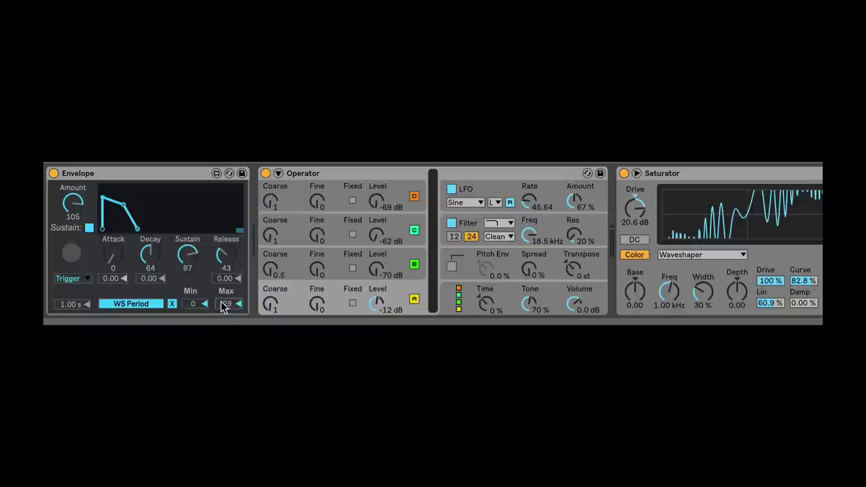
{"action": "left_click_drag", "start_coordinate": [224, 305], "coordinate": [223, 316]}
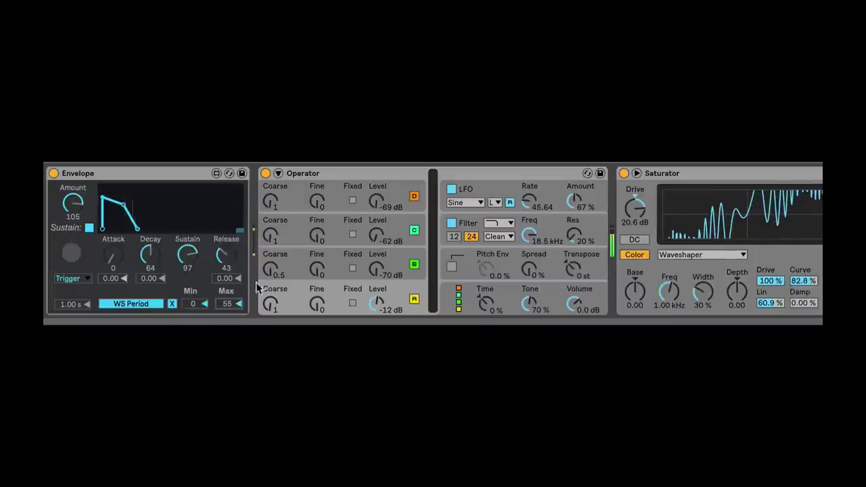
Step: Lower Operator's oscillator B level to -inf dB and raise the Envelope's amount to 124
{"action": "left_click_drag", "start_coordinate": [377, 269], "coordinate": [376, 237]}
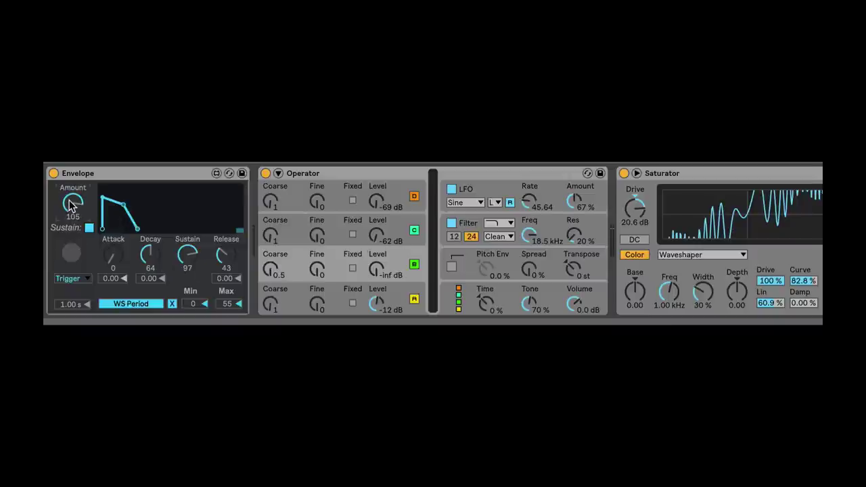
{"action": "mouse_move", "coordinate": [74, 202]}
{"action": "left_mouse_down"}
{"action": "mouse_move", "coordinate": [73, 274]}
{"action": "mouse_move", "coordinate": [72, 189]}
{"action": "left_mouse_up"}
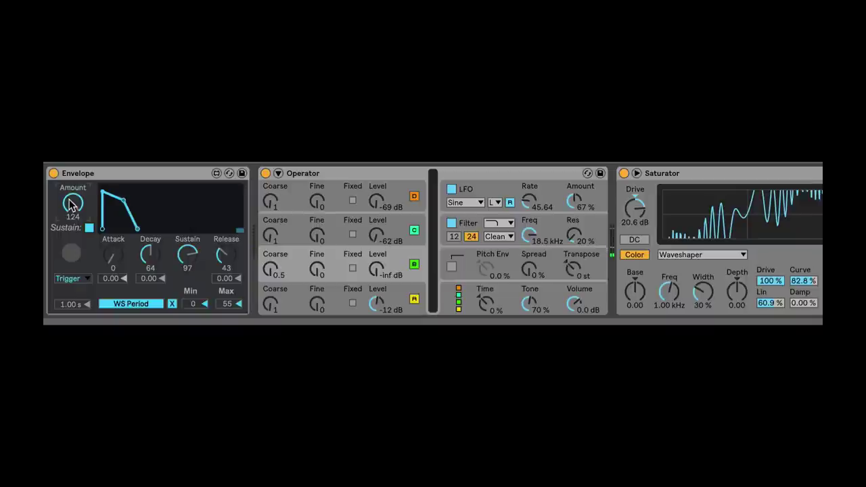
Step: Set the low-pass Auto Filter after the Saturator to a 5.20 kHz cutoff and audition the sound through the device chain
{"action": "left_click", "coordinate": [700, 186]}
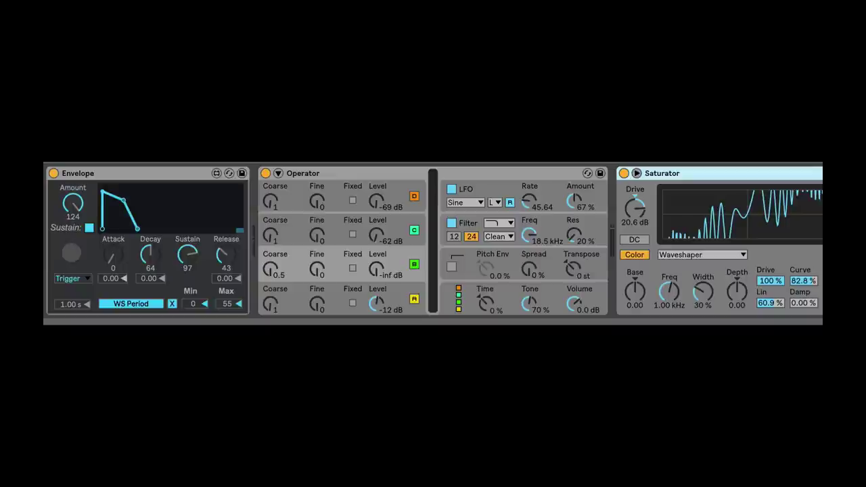
{"action": "left_click", "coordinate": [809, 180]}
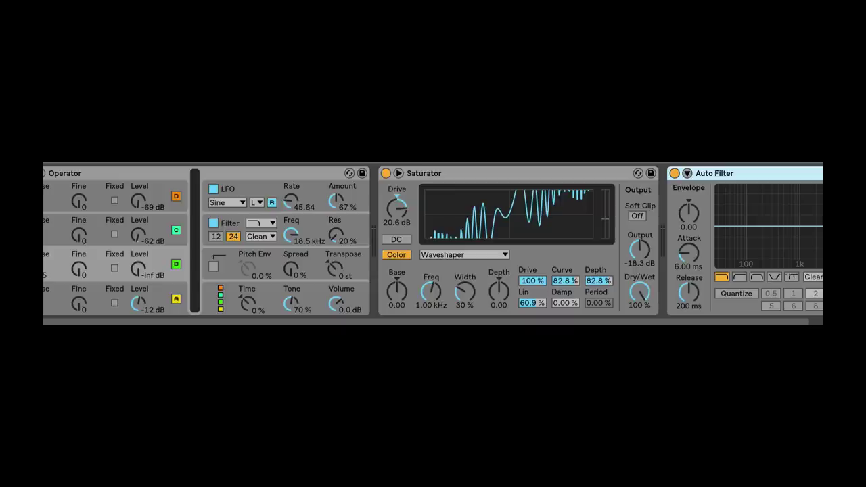
{"action": "key", "text": "space"}
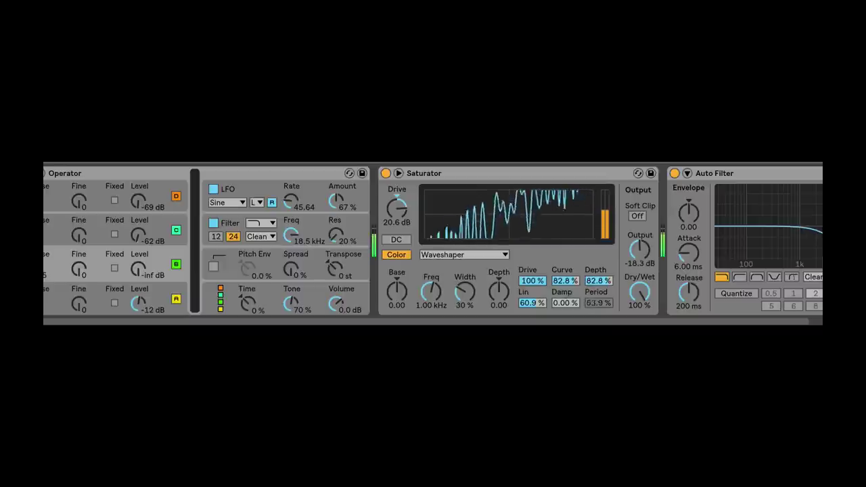
{"action": "scroll", "coordinate": [434, 240], "scroll_direction": "right", "scroll_amount": 2}
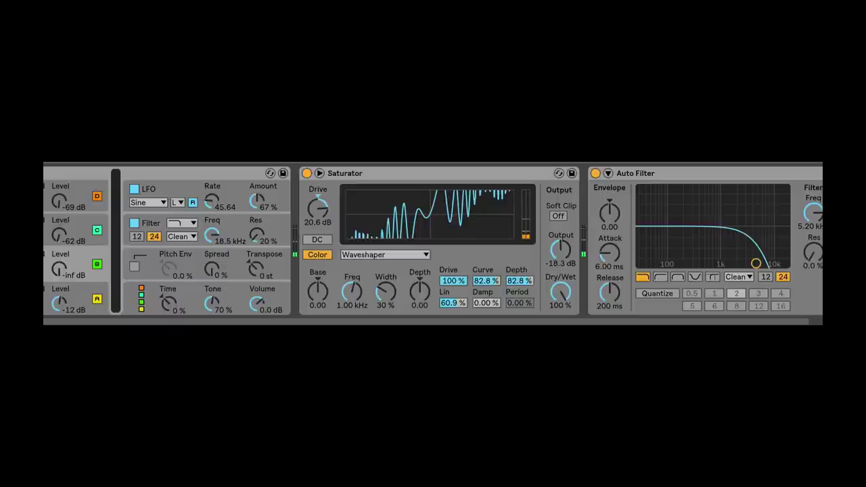
{"action": "scroll", "coordinate": [433, 241], "scroll_direction": "left", "scroll_amount": 8}
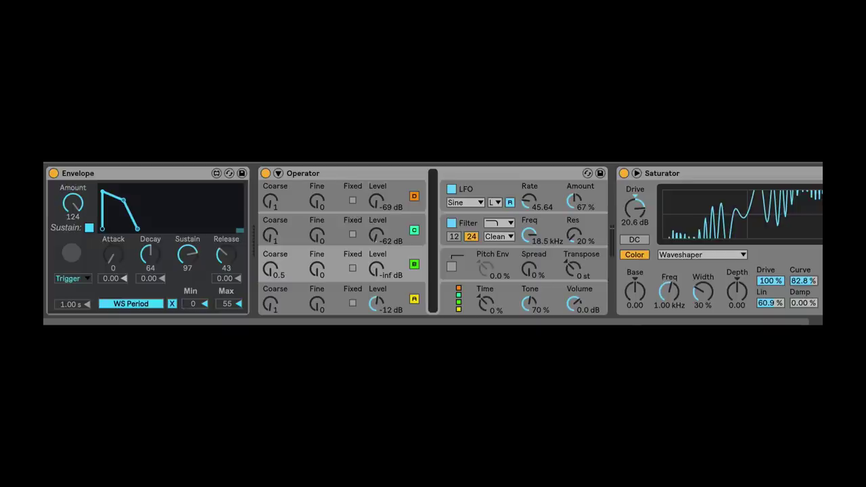
{"action": "scroll", "coordinate": [433, 240], "scroll_direction": "right", "scroll_amount": 8}
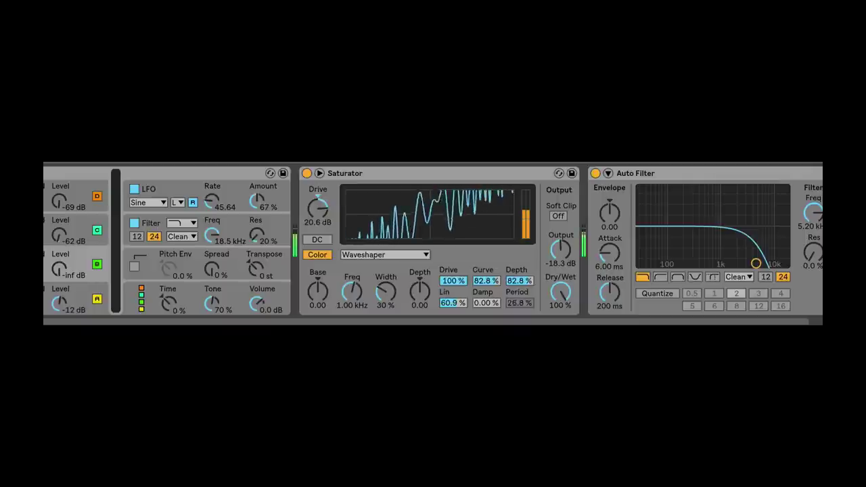
{"action": "scroll", "coordinate": [433, 240], "scroll_direction": "left", "scroll_amount": 8}
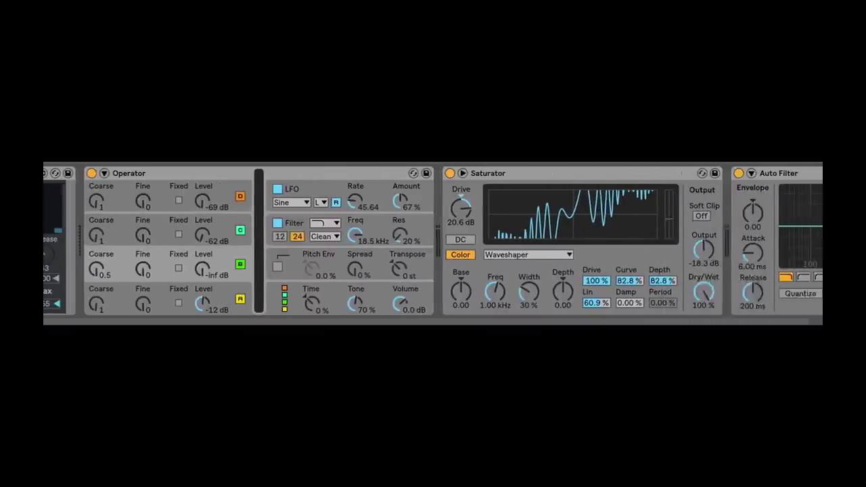
Step: Set the frequency of the Erosion effect after the Auto Filter to 1.50 kHz, with its amount at 0.00
{"action": "left_click_drag", "start_coordinate": [822, 247], "coordinate": [779, 253]}
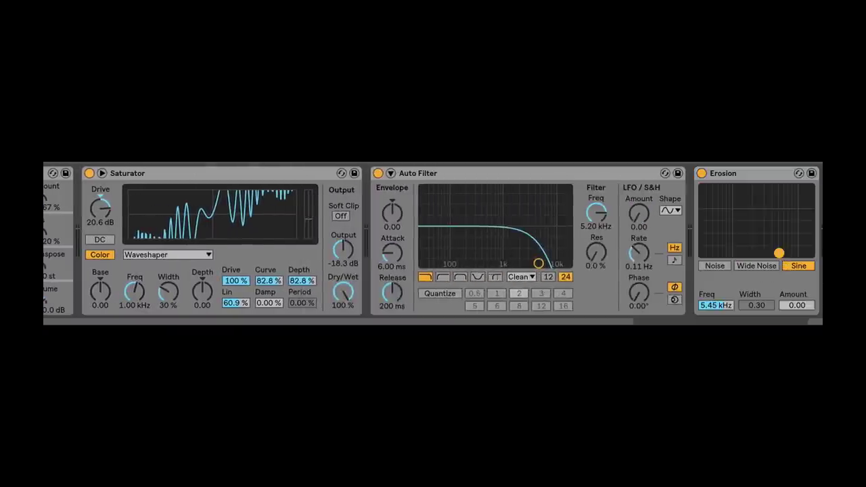
{"action": "left_click", "coordinate": [739, 172]}
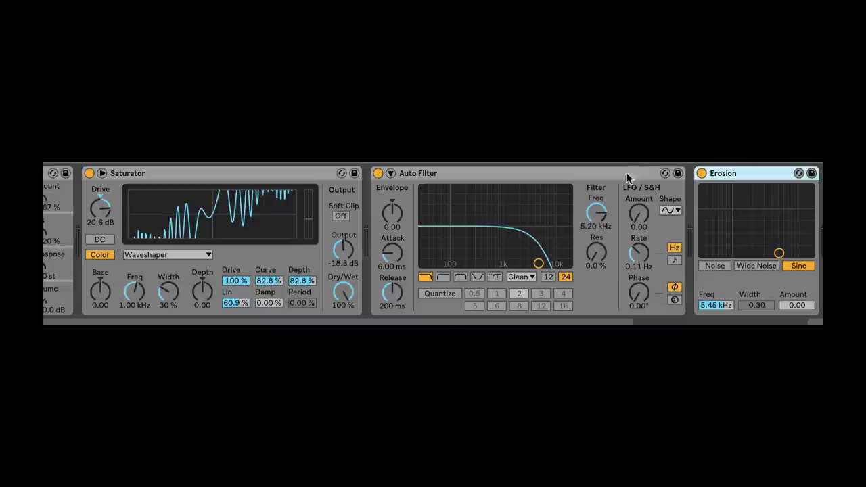
{"action": "left_click", "coordinate": [551, 176]}
{"action": "left_click", "coordinate": [776, 175]}
{"action": "left_click_drag", "start_coordinate": [778, 233], "coordinate": [745, 254]}
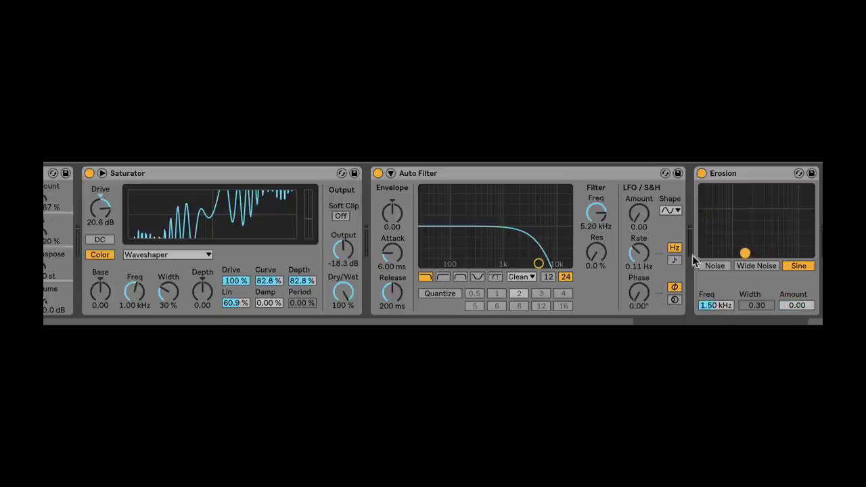
{"action": "scroll", "coordinate": [432, 241], "scroll_direction": "right", "scroll_amount": 2}
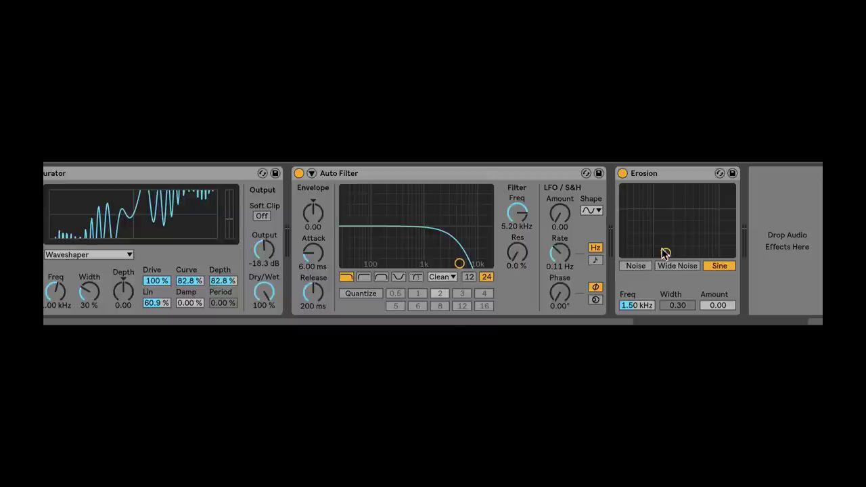
Step: Play the sound and switch Erosion to Wide Noise at 7.03 kHz with an amount of 5.83
{"action": "left_click", "coordinate": [351, 175]}
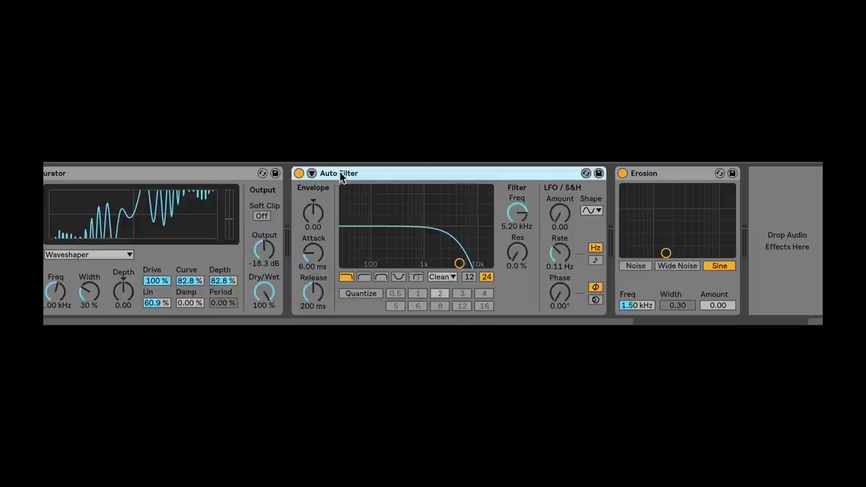
{"action": "key", "text": "space"}
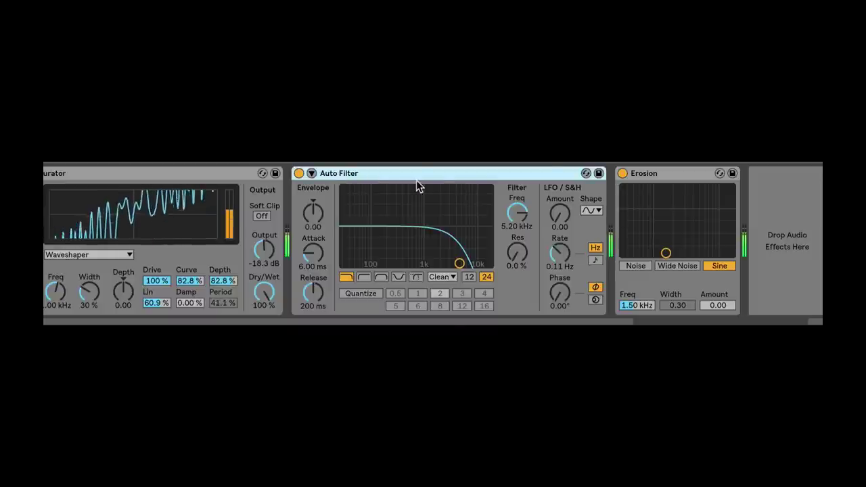
{"action": "left_click_drag", "start_coordinate": [666, 253], "coordinate": [711, 242]}
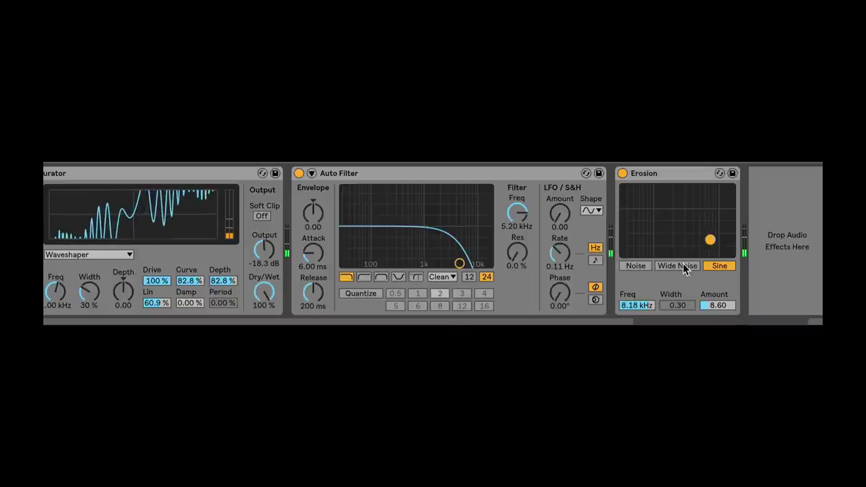
{"action": "left_click", "coordinate": [694, 266]}
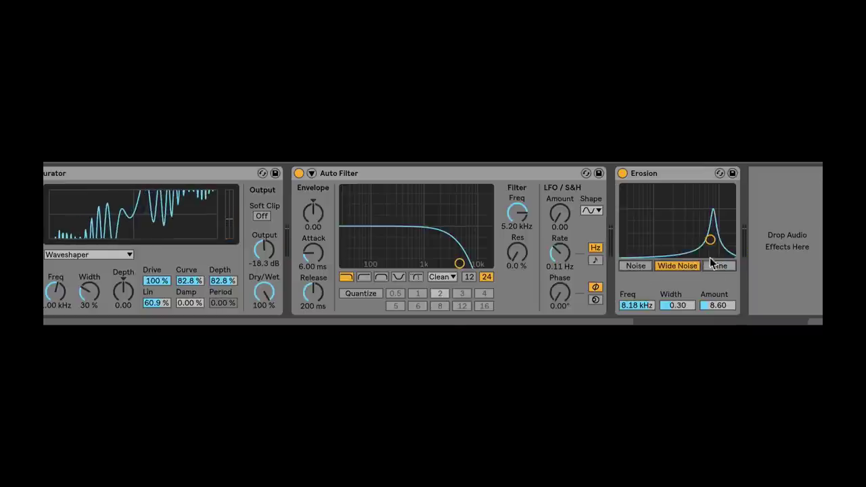
{"action": "mouse_move", "coordinate": [710, 240]}
{"action": "left_mouse_down"}
{"action": "mouse_move", "coordinate": [717, 238]}
{"action": "mouse_move", "coordinate": [706, 233]}
{"action": "mouse_move", "coordinate": [709, 245]}
{"action": "left_mouse_up"}
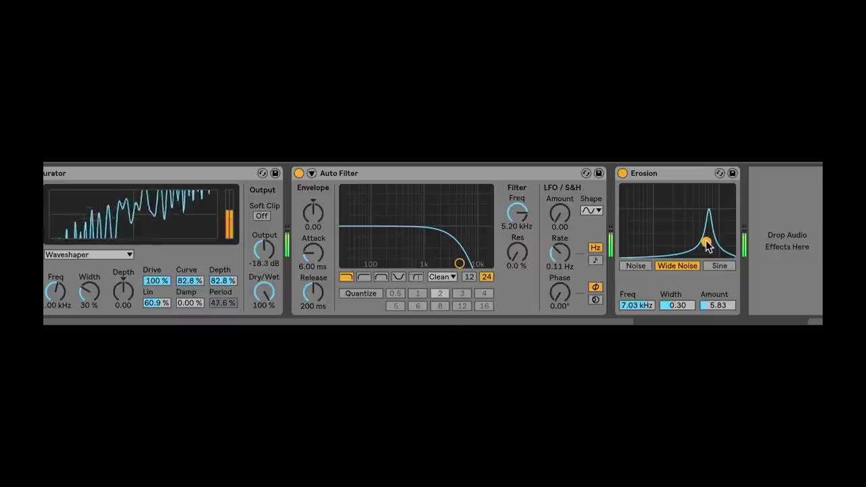
Step: Group the Auto Filter and Erosion into an Audio Effect Rack, and toggle the rack off and on to compare the sound
{"action": "left_click", "coordinate": [389, 179]}
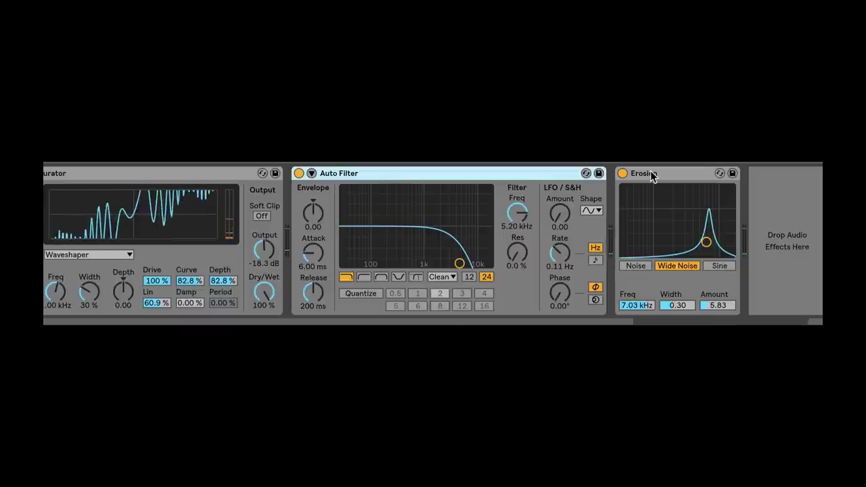
{"action": "left_click", "coordinate": [652, 176]}
{"action": "left_click", "coordinate": [540, 177], "text": "shift"}
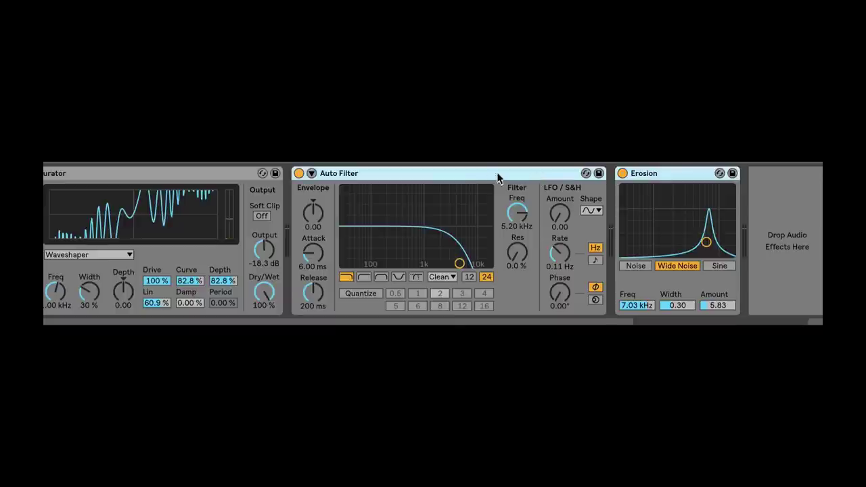
{"action": "right_click", "coordinate": [472, 183]}
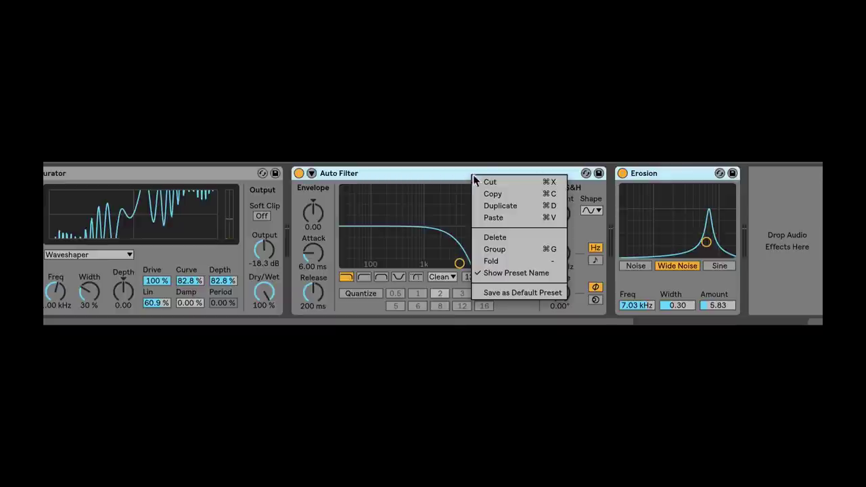
{"action": "left_click", "coordinate": [498, 248]}
{"action": "left_click", "coordinate": [300, 173]}
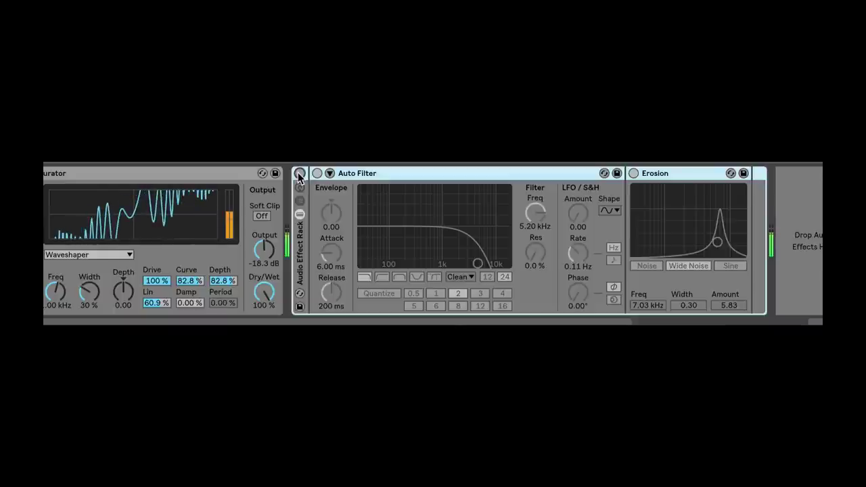
{"action": "left_click", "coordinate": [300, 173]}
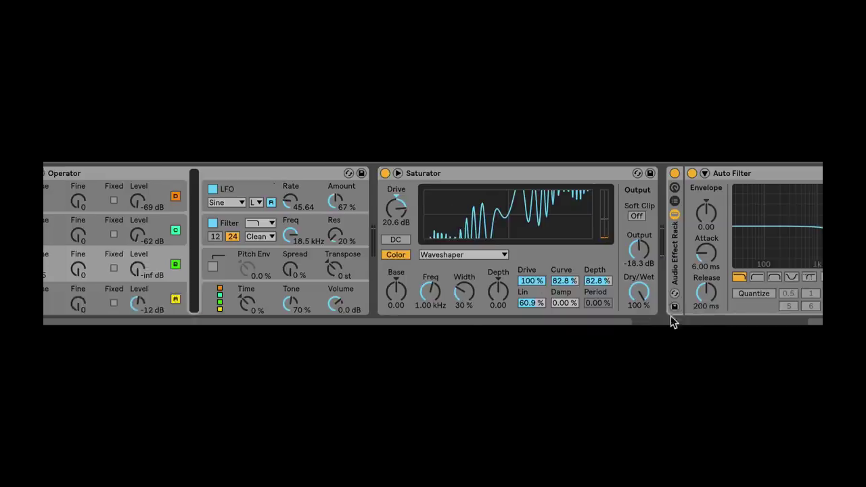
Step: Solo the Operator chain in the Instrument Rack and review the devices of the Operator and Texture13 chains
{"action": "scroll", "coordinate": [433, 241], "scroll_direction": "left", "scroll_amount": 2}
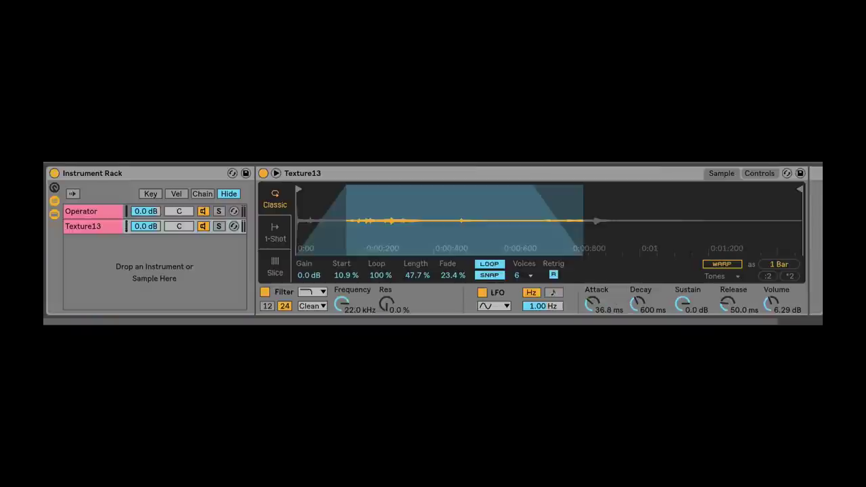
{"action": "left_click", "coordinate": [84, 215]}
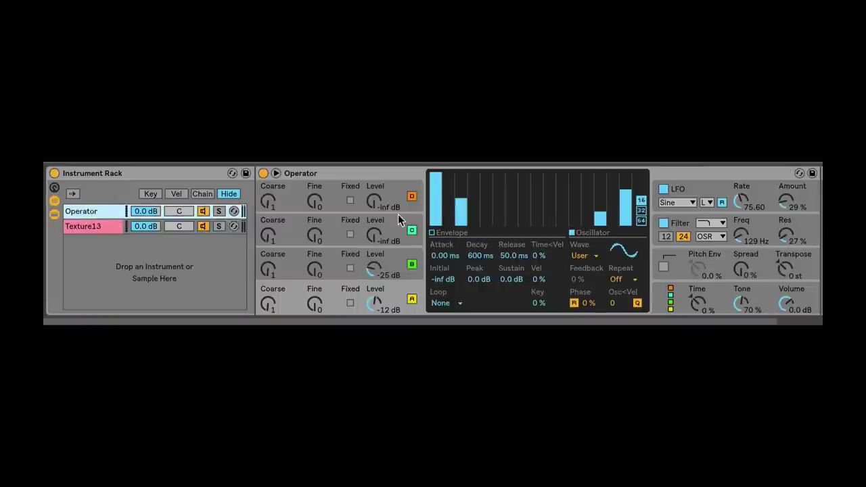
{"action": "left_click", "coordinate": [219, 211]}
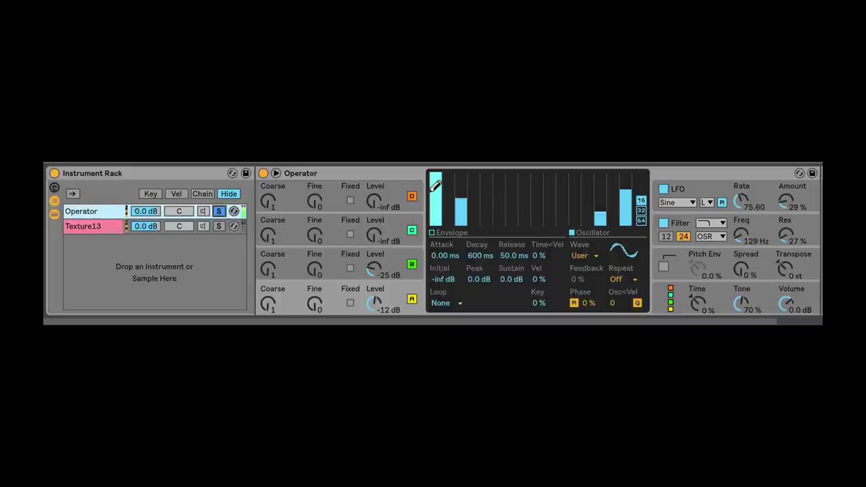
{"action": "left_click", "coordinate": [101, 225]}
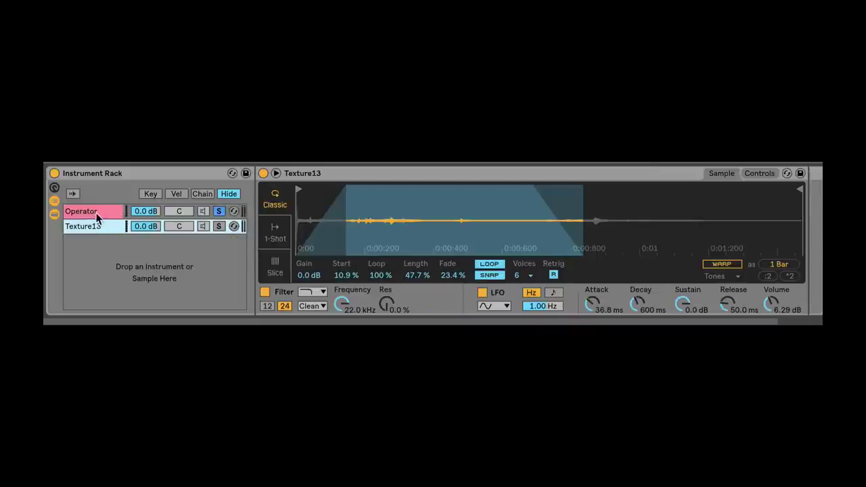
{"action": "left_click", "coordinate": [93, 212]}
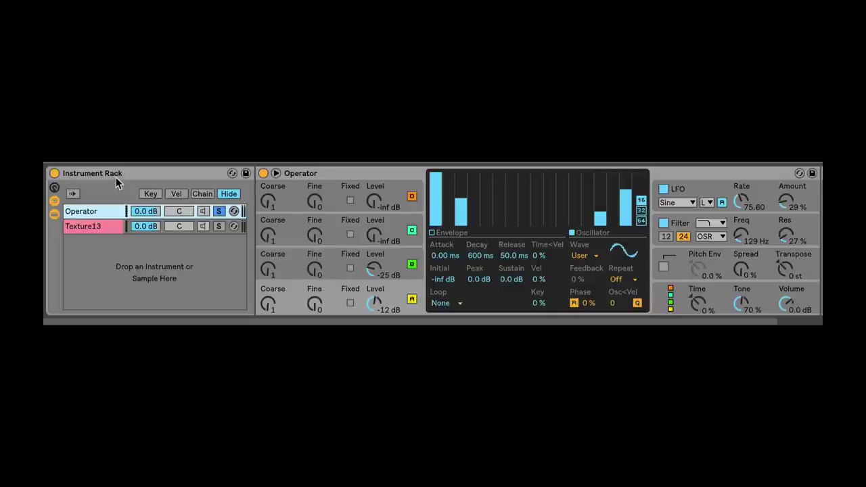
{"action": "left_click", "coordinate": [99, 227]}
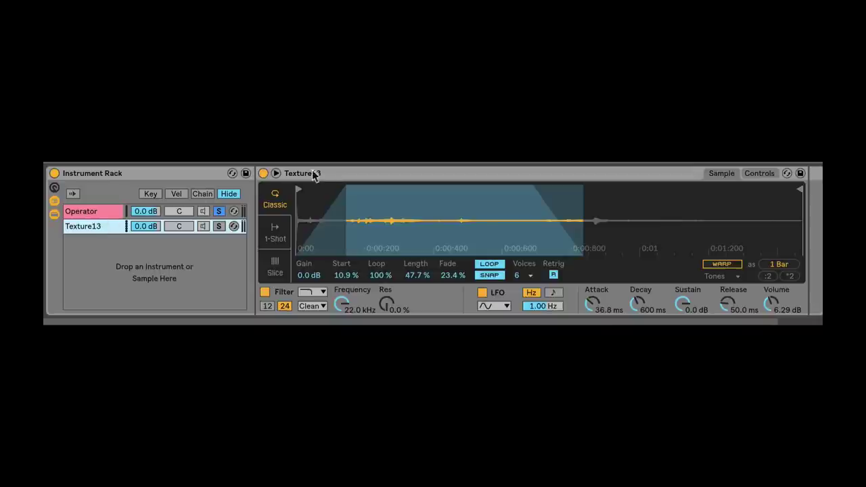
Step: Unsolo the Operator chain to play both rack layers together, and briefly solo the Texture13 chain to hear it alone
{"action": "left_click", "coordinate": [331, 174]}
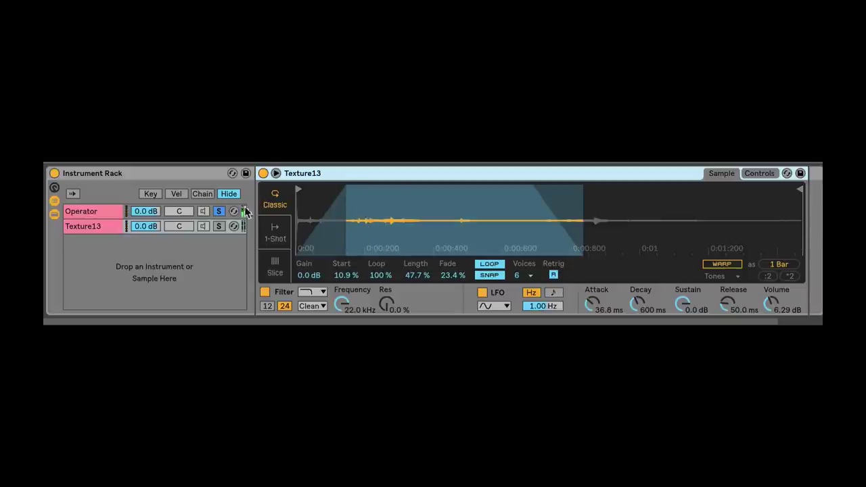
{"action": "left_click", "coordinate": [229, 214]}
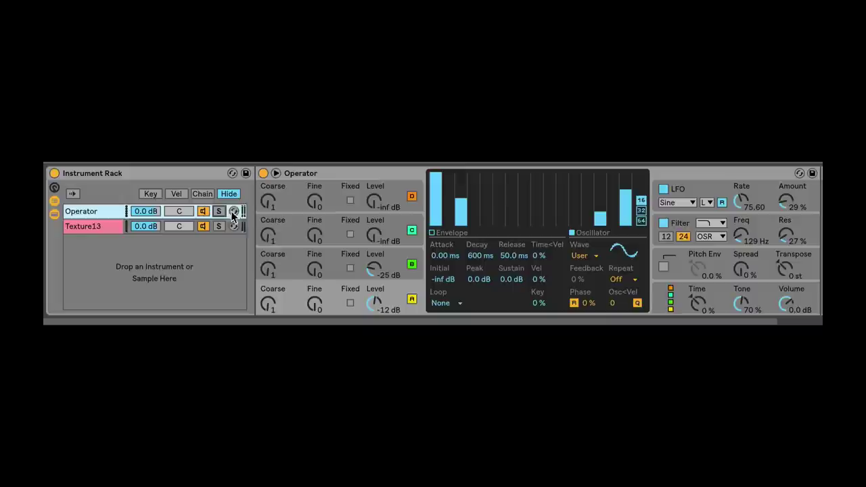
{"action": "left_click", "coordinate": [156, 181]}
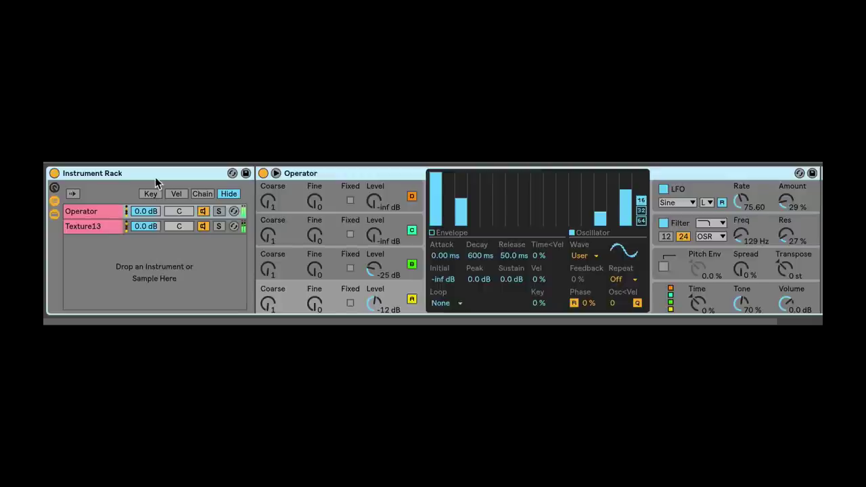
{"action": "left_click", "coordinate": [219, 226]}
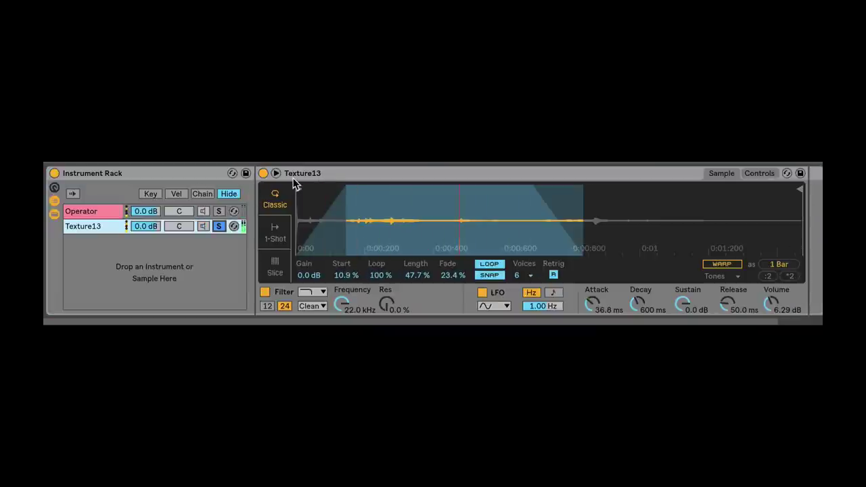
{"action": "left_click", "coordinate": [219, 226]}
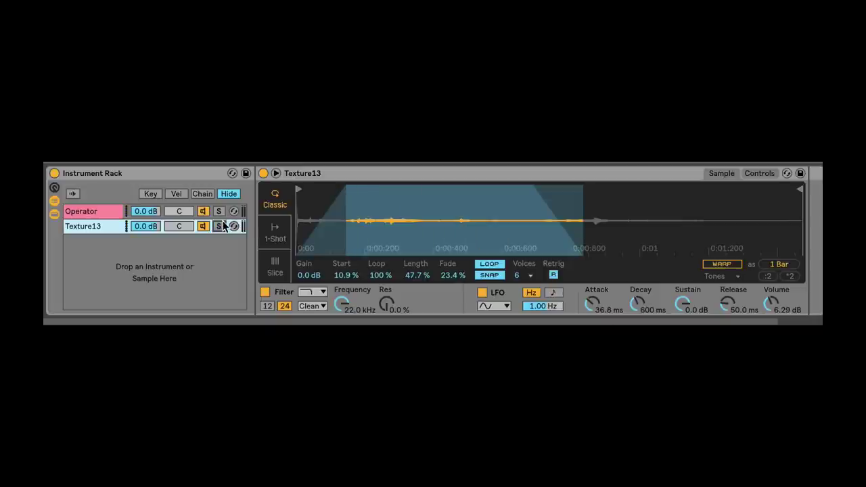
Step: Compare the Texture13 and Operator layers by soloing each chain in turn, and play both chains together
{"action": "left_click", "coordinate": [319, 175]}
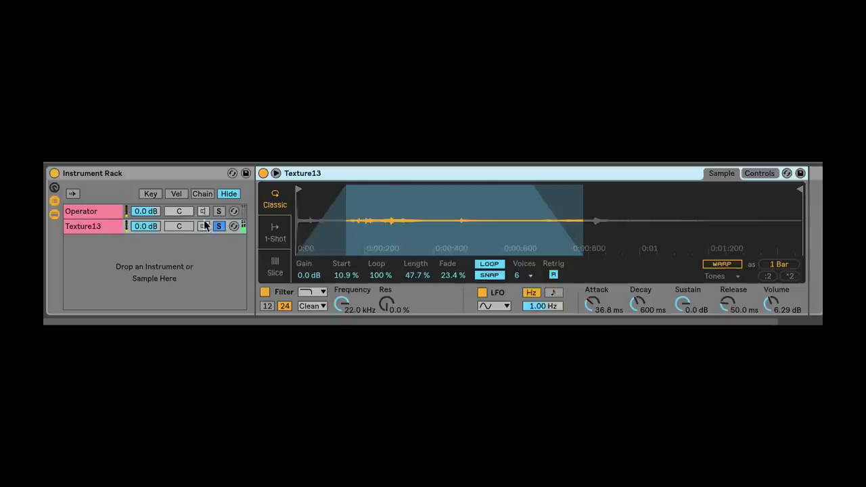
{"action": "left_click", "coordinate": [101, 212]}
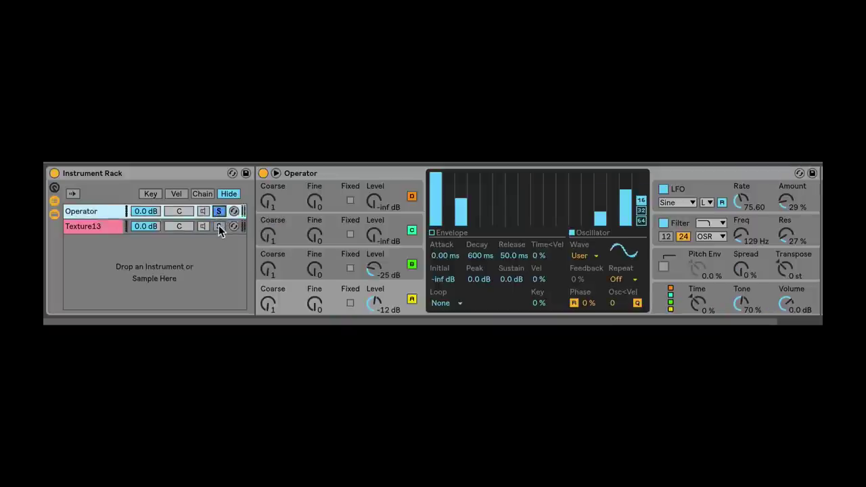
{"action": "left_click", "coordinate": [219, 225]}
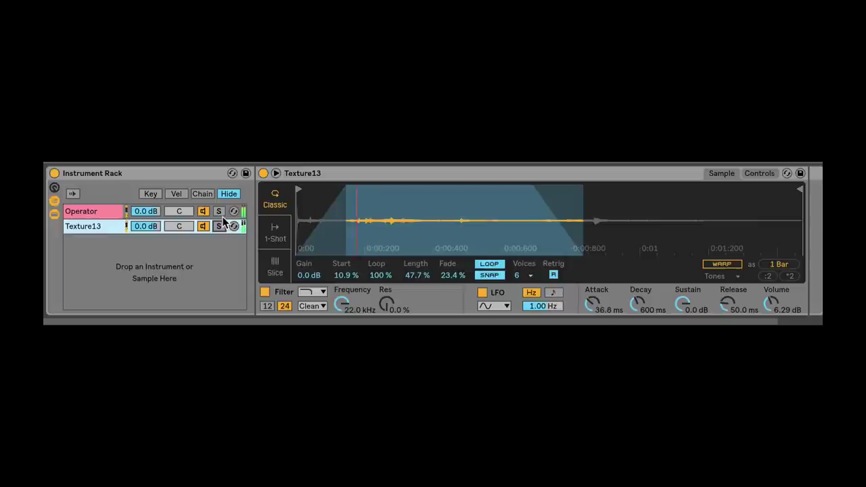
{"action": "left_click", "coordinate": [224, 227]}
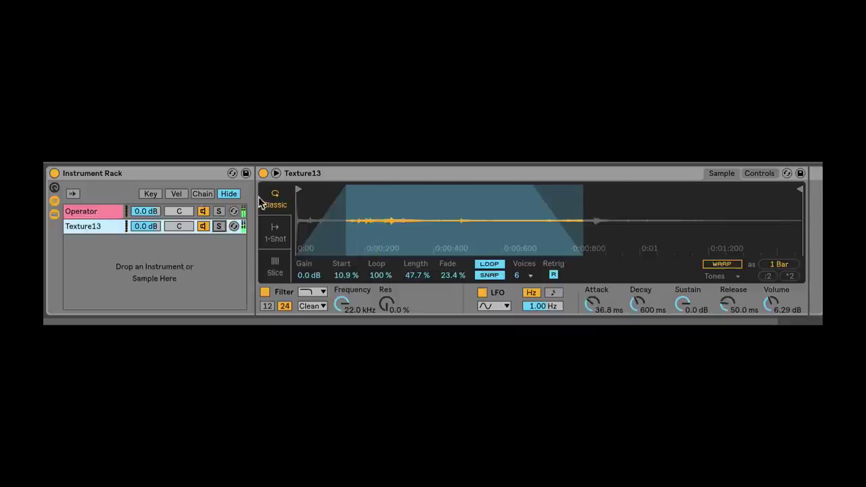
{"action": "left_click", "coordinate": [97, 213]}
{"action": "left_click", "coordinate": [98, 226]}
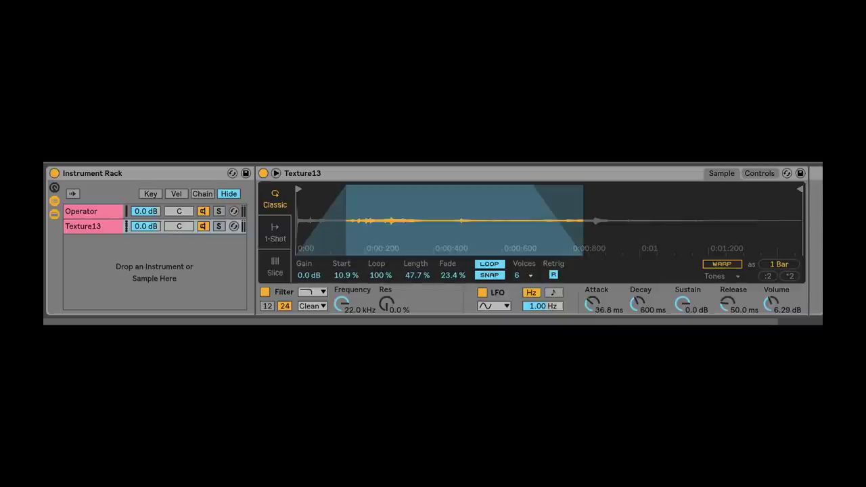
Step: Enable the notch Auto Filter after the Saturator and play the layered sound through it
{"action": "scroll", "coordinate": [433, 241], "scroll_direction": "right", "scroll_amount": 5}
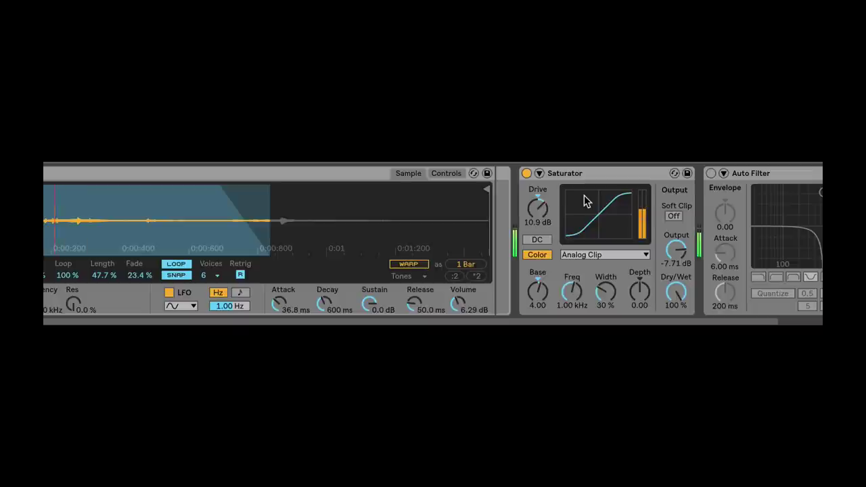
{"action": "scroll", "coordinate": [433, 242], "scroll_direction": "right", "scroll_amount": 1}
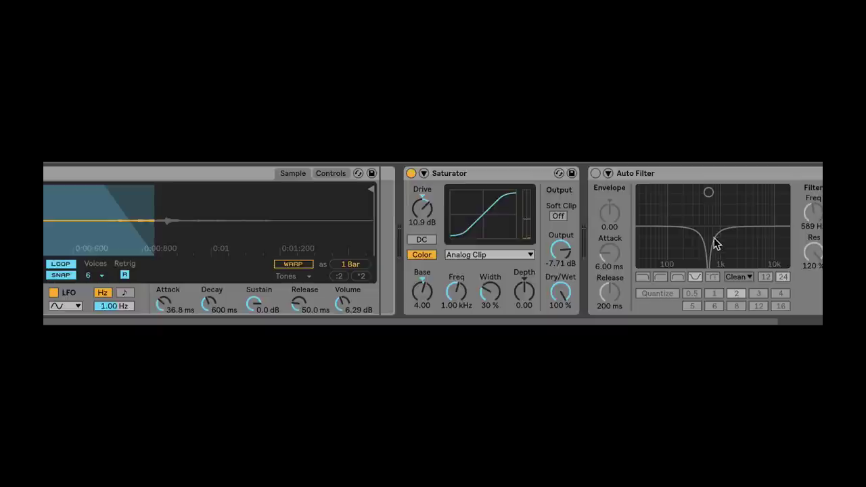
{"action": "left_click", "coordinate": [597, 174]}
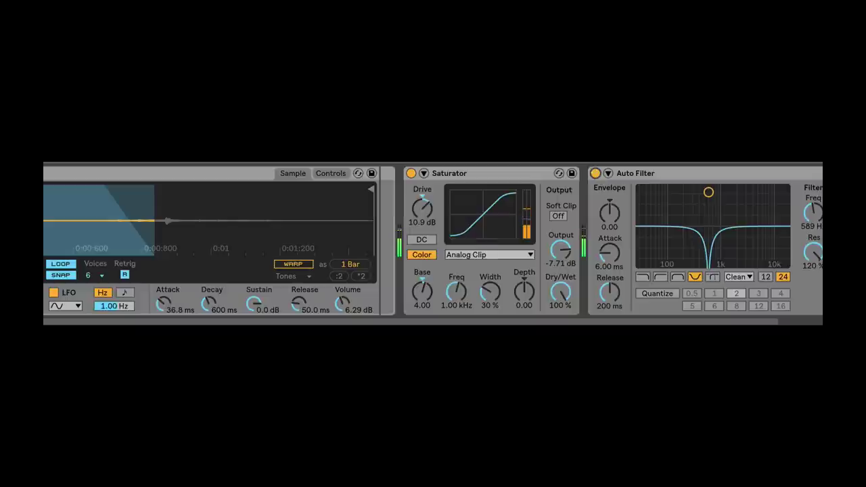
{"action": "scroll", "coordinate": [433, 244], "scroll_direction": "left", "scroll_amount": 6}
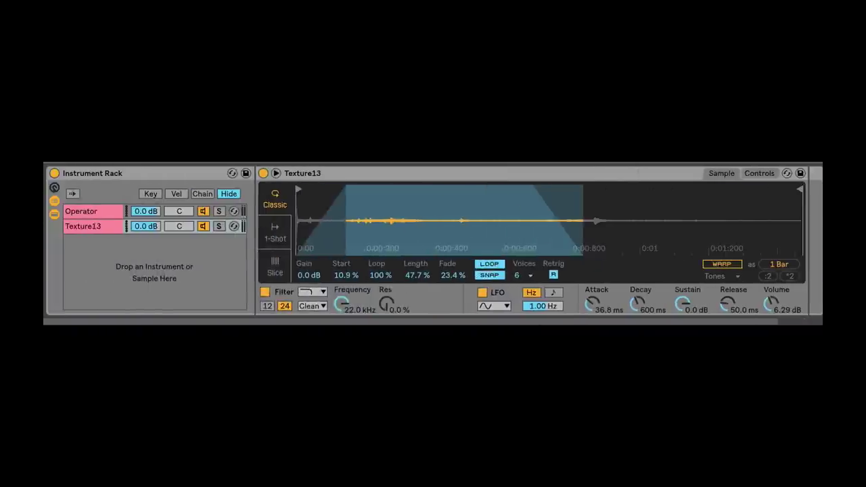
Step: Review the Texture13 chain and the effects after the rack, and toggle the Texture13 chain off and on to compare
{"action": "left_click", "coordinate": [95, 227]}
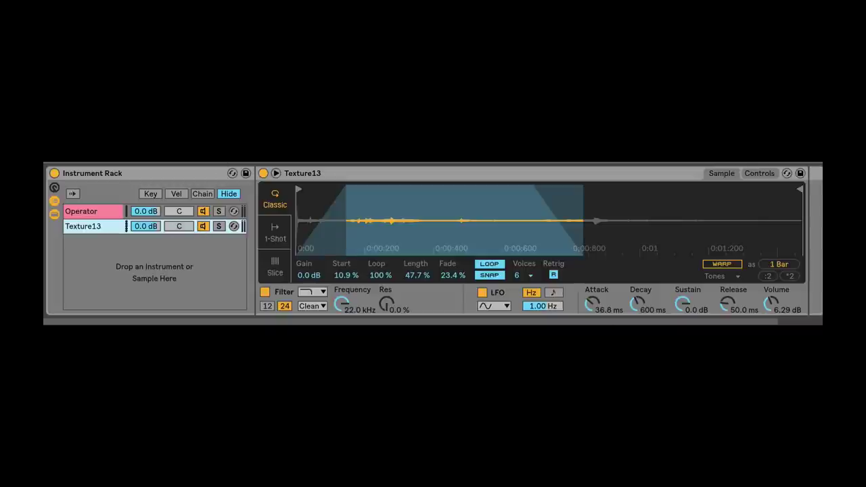
{"action": "scroll", "coordinate": [434, 240], "scroll_direction": "right", "scroll_amount": 3}
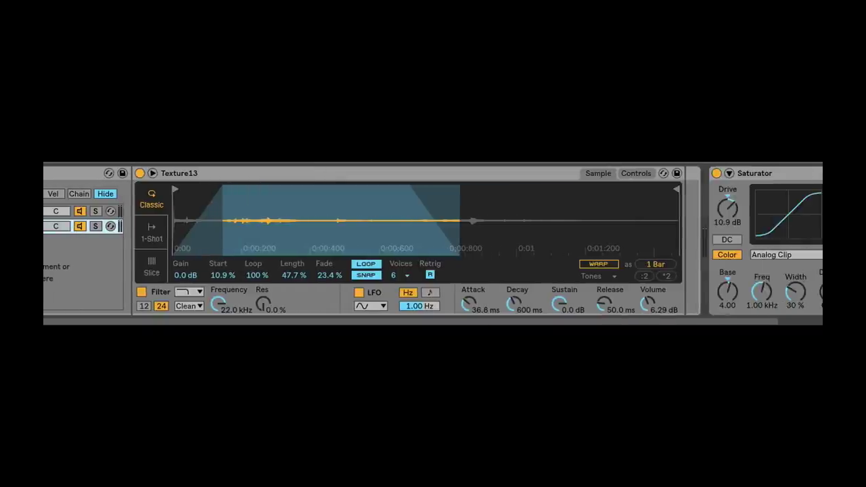
{"action": "scroll", "coordinate": [434, 241], "scroll_direction": "right", "scroll_amount": 8}
{"action": "scroll", "coordinate": [433, 241], "scroll_direction": "left", "scroll_amount": 4}
{"action": "scroll", "coordinate": [434, 241], "scroll_direction": "right", "scroll_amount": 8}
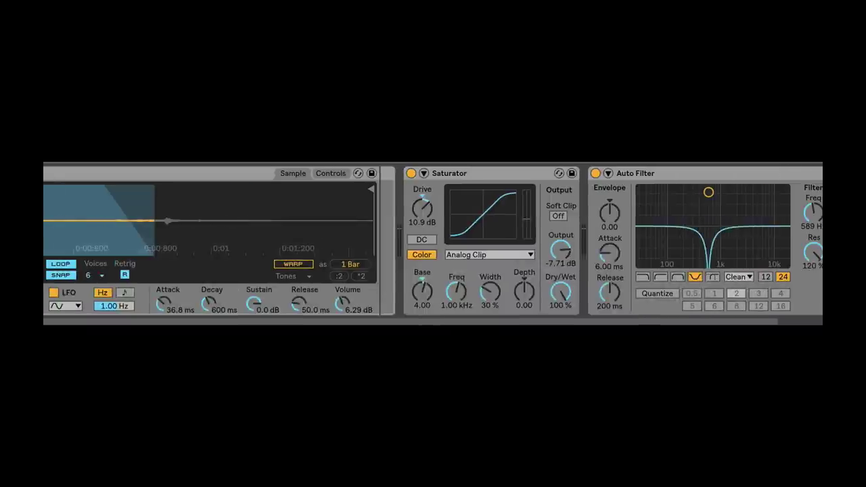
{"action": "scroll", "coordinate": [433, 241], "scroll_direction": "left", "scroll_amount": 15}
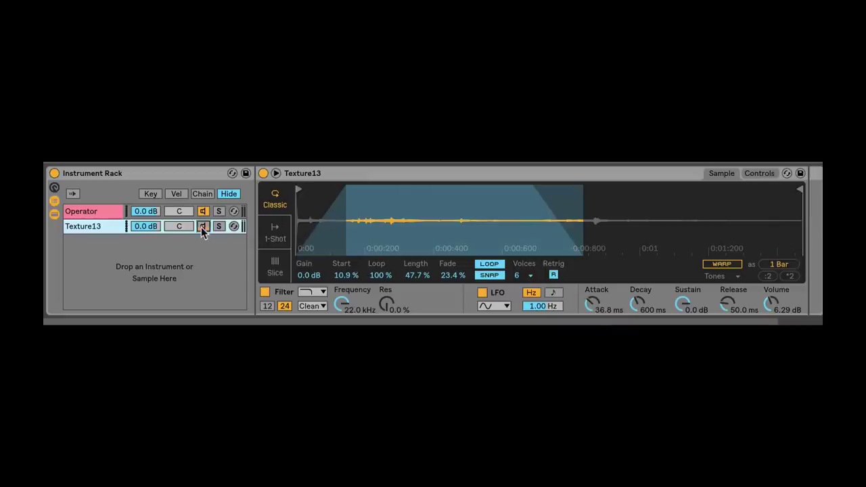
{"action": "left_click", "coordinate": [202, 226]}
{"action": "left_click", "coordinate": [203, 226]}
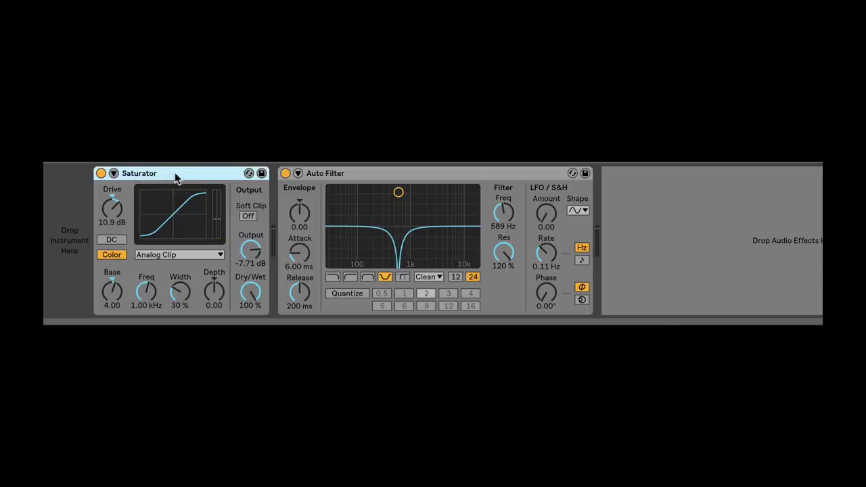
Step: Delete the remaining Saturator and Auto Filter to empty the track's device chain
{"action": "right_click", "coordinate": [174, 173]}
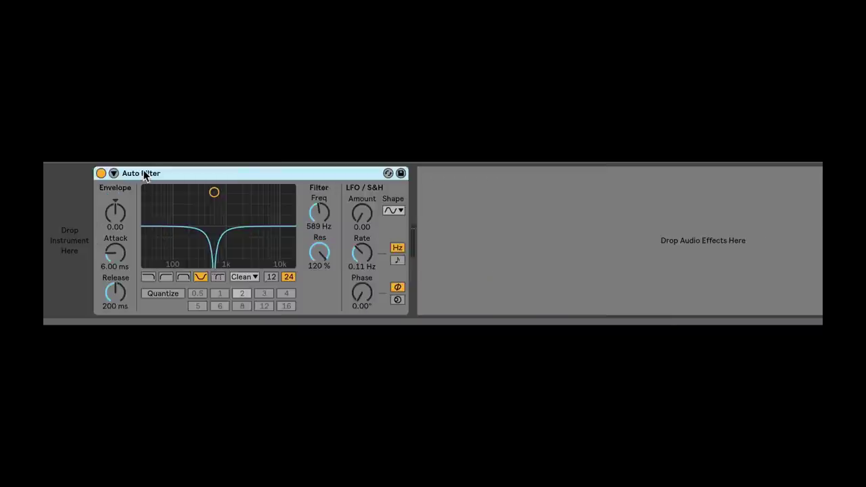
{"action": "right_click", "coordinate": [143, 175]}
{"action": "left_click", "coordinate": [166, 180]}
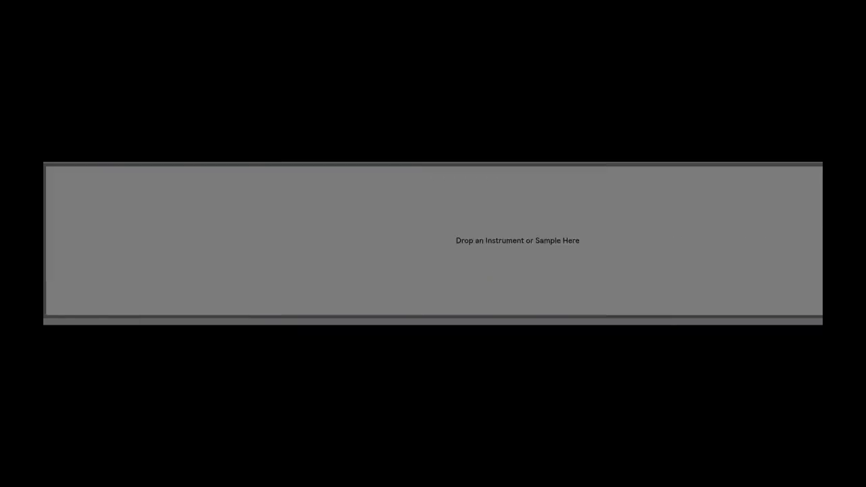
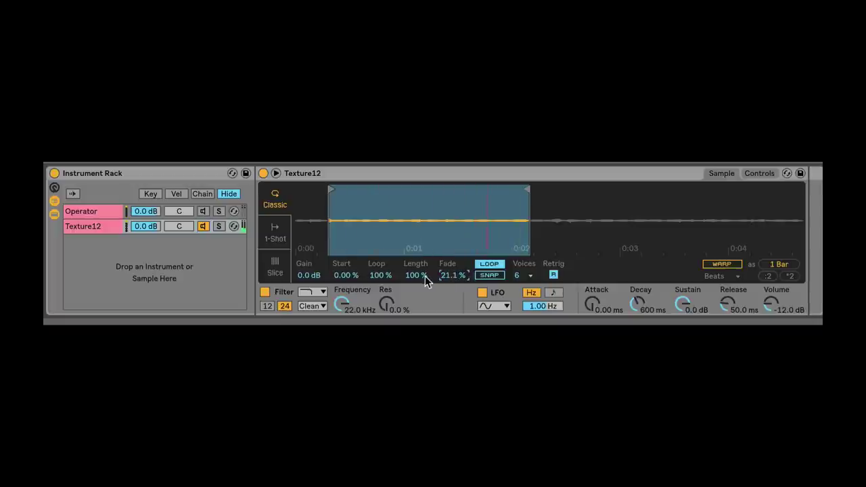
Step: Set the Texture12 sample's start to 13.3 %, extend its end to about 2.7 s, and turn the Operator chain back on
{"action": "left_click_drag", "start_coordinate": [346, 276], "coordinate": [346, 268]}
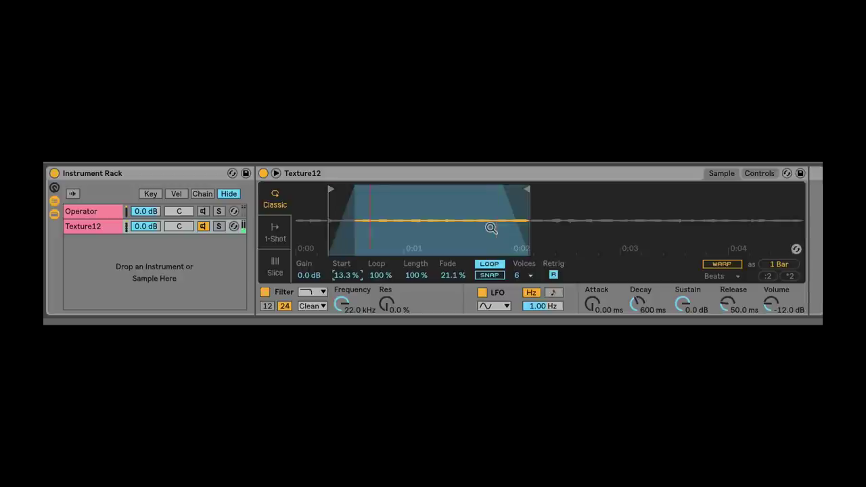
{"action": "left_click_drag", "start_coordinate": [528, 189], "coordinate": [581, 190]}
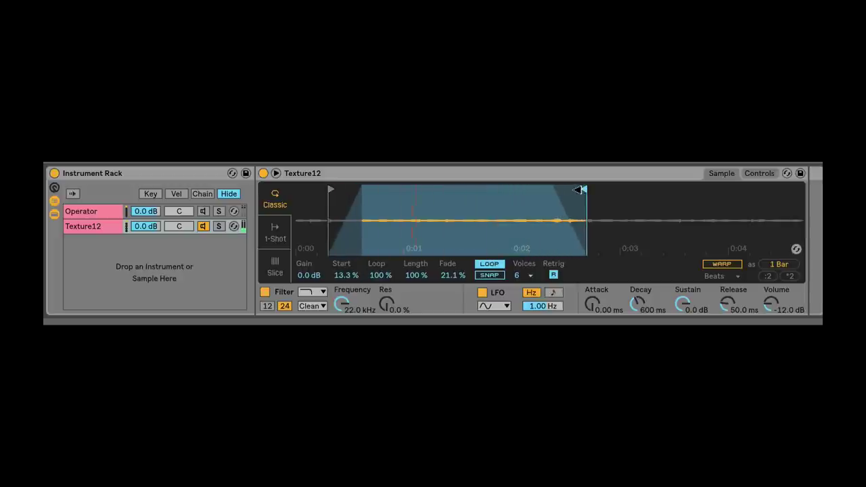
{"action": "left_click", "coordinate": [205, 212]}
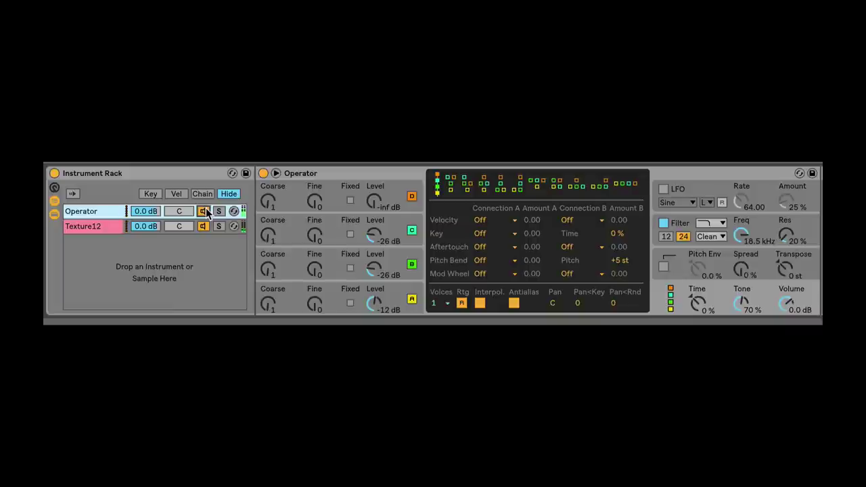
Step: Add a Pitch effect before the Texture12 sampler in its chain and transpose it +12 st
{"action": "left_click", "coordinate": [89, 227]}
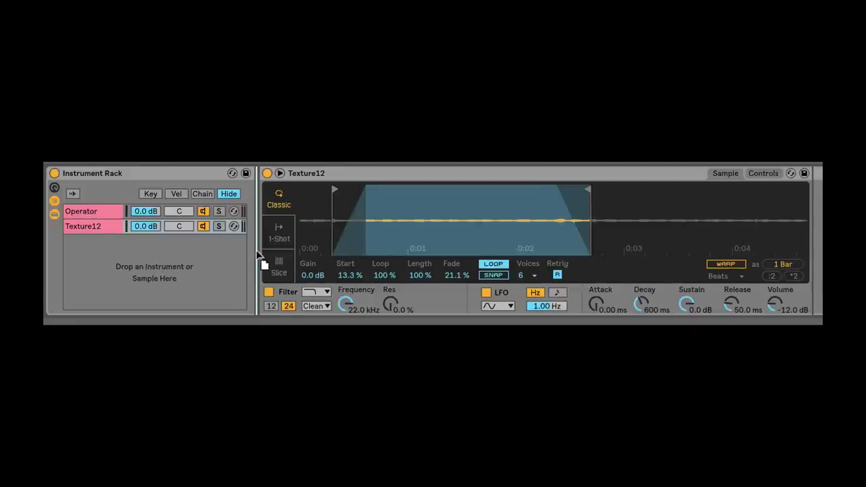
{"action": "left_click_drag", "start_coordinate": [47, 228], "coordinate": [95, 236]}
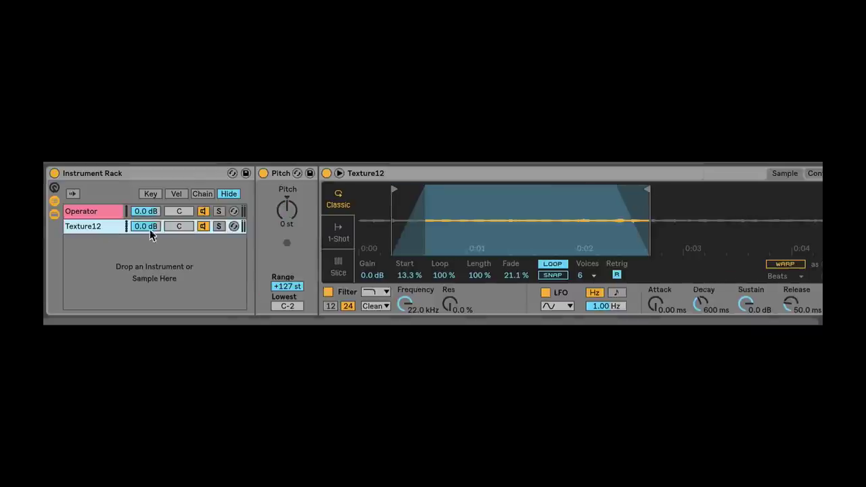
{"action": "left_click", "coordinate": [300, 209]}
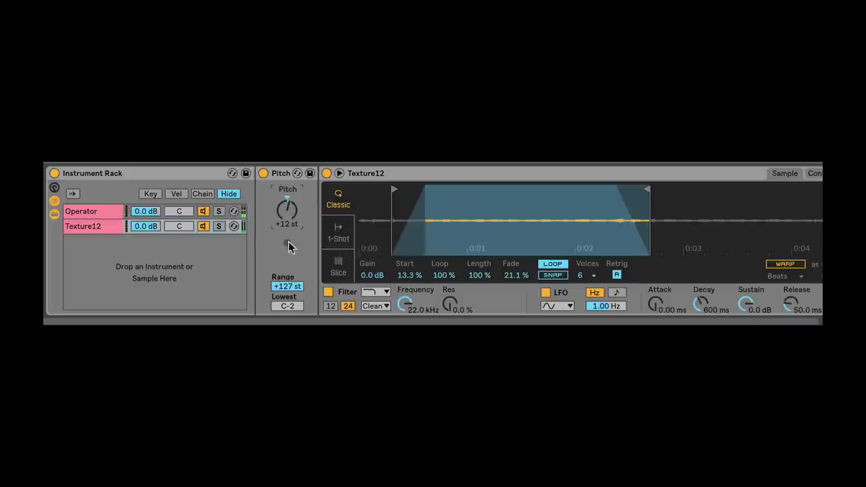
Step: Add Vinyl Distortion after the rack, with Hard Pinch of 0.76 at 1.94 kHz and Tracing Model of 0.21 at 866 Hz
{"action": "left_click", "coordinate": [98, 228]}
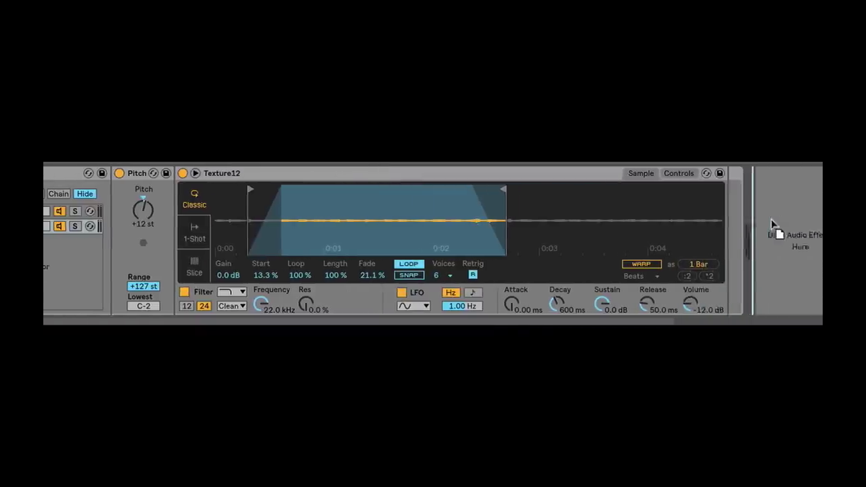
{"action": "left_click_drag", "start_coordinate": [771, 226], "coordinate": [717, 226]}
{"action": "mouse_move", "coordinate": [735, 293]}
{"action": "left_mouse_down"}
{"action": "mouse_move", "coordinate": [708, 294]}
{"action": "mouse_move", "coordinate": [756, 298]}
{"action": "mouse_move", "coordinate": [683, 277]}
{"action": "mouse_move", "coordinate": [706, 274]}
{"action": "left_mouse_up"}
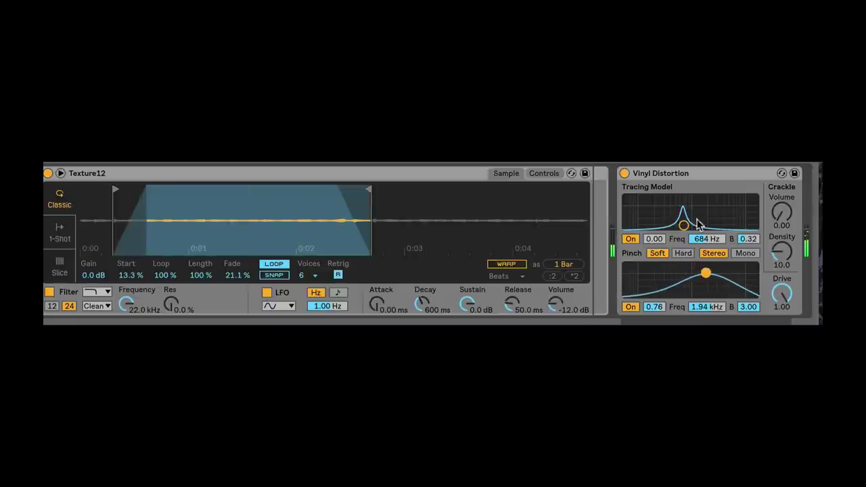
{"action": "mouse_move", "coordinate": [684, 226]}
{"action": "left_mouse_down"}
{"action": "mouse_move", "coordinate": [742, 211]}
{"action": "mouse_move", "coordinate": [682, 218]}
{"action": "mouse_move", "coordinate": [690, 220]}
{"action": "left_mouse_up"}
{"action": "left_click", "coordinate": [683, 253]}
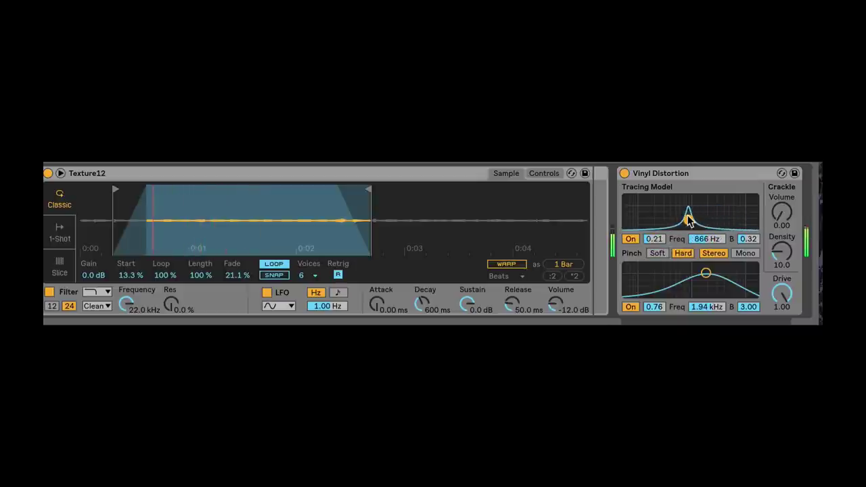
Step: Add a Glue Compressor after the Vinyl Distortion, enable Soft clipping and set the Range to 44.4 dB
{"action": "scroll", "coordinate": [762, 316], "scroll_direction": "right", "scroll_amount": 3}
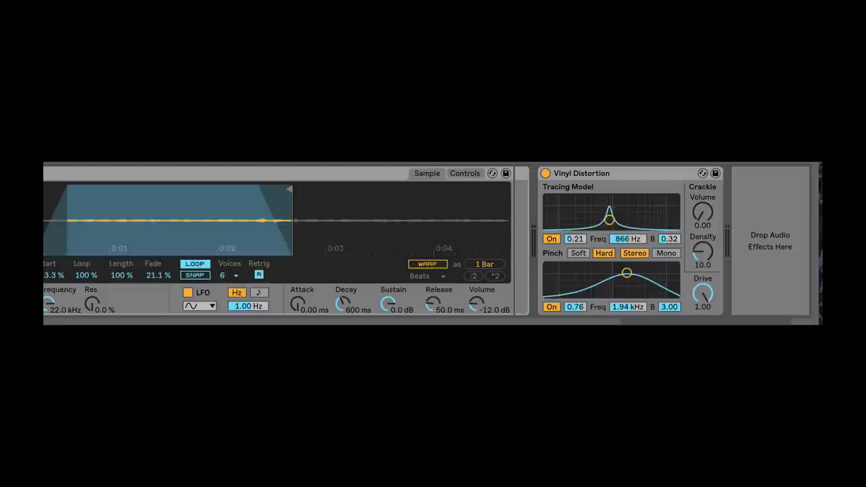
{"action": "left_click_drag", "start_coordinate": [812, 237], "coordinate": [792, 237]}
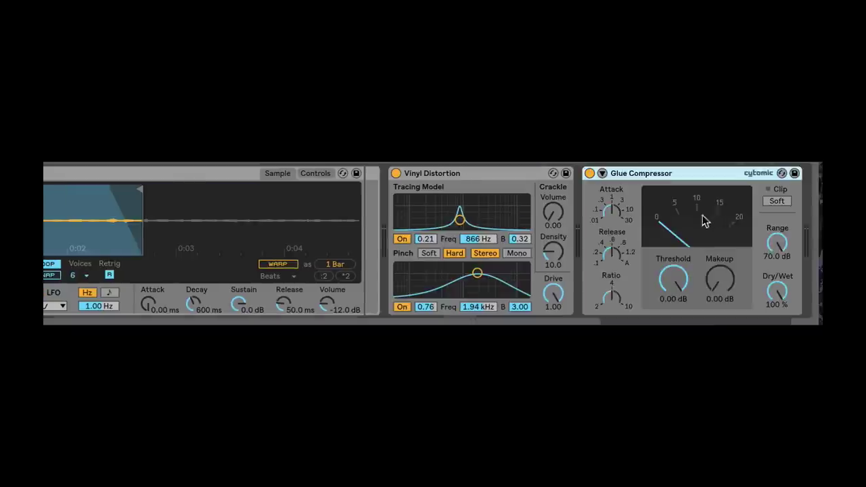
{"action": "left_click", "coordinate": [779, 201]}
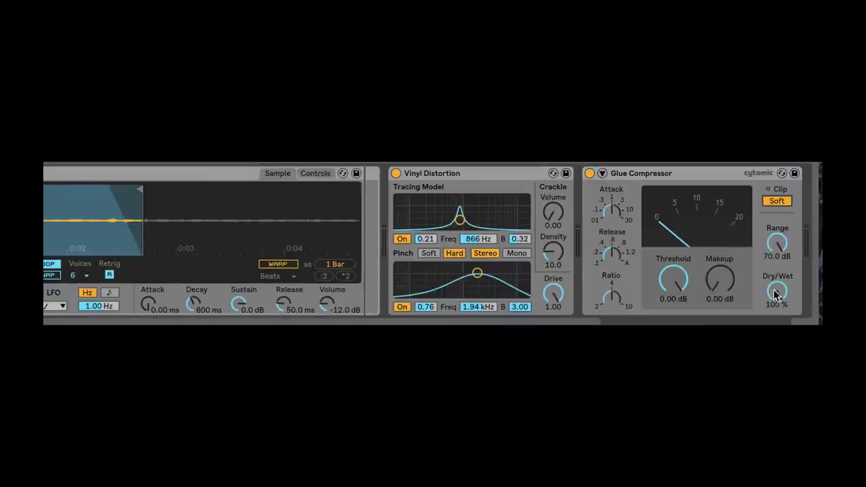
{"action": "left_click_drag", "start_coordinate": [777, 245], "coordinate": [777, 264]}
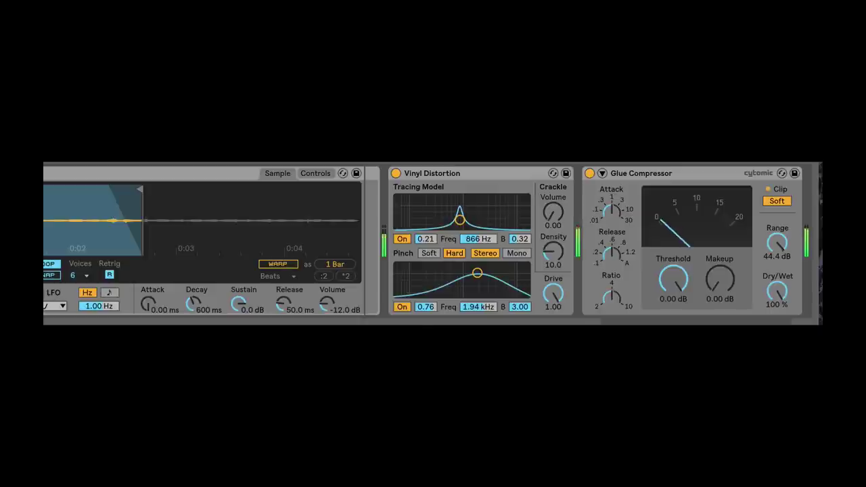
Step: Set the Glue Compressor's threshold to -7.30 dB and its makeup gain to 5.08 dB
{"action": "left_click_drag", "start_coordinate": [674, 279], "coordinate": [674, 297]}
{"action": "left_click_drag", "start_coordinate": [720, 279], "coordinate": [720, 252]}
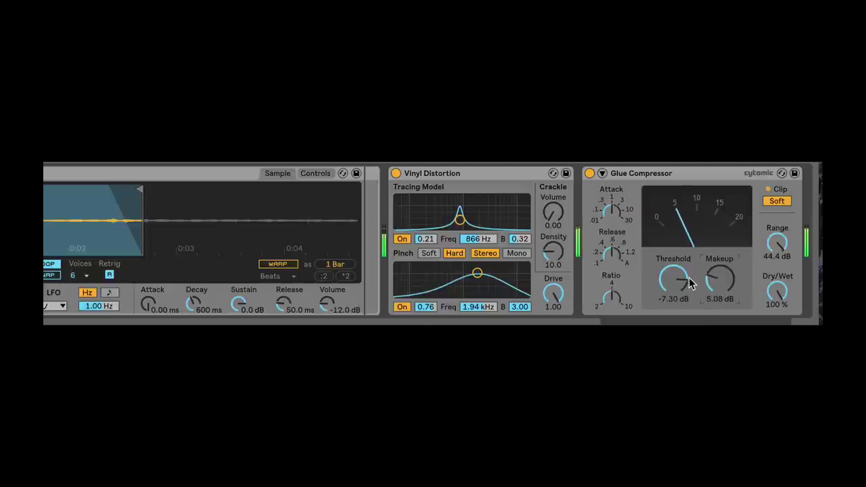
Step: Show the Operator chain and review its settings together with the Vinyl Distortion and Glue Compressor that follow it
{"action": "scroll", "coordinate": [690, 279], "scroll_direction": "left", "scroll_amount": 5}
{"action": "left_click", "coordinate": [45, 211]}
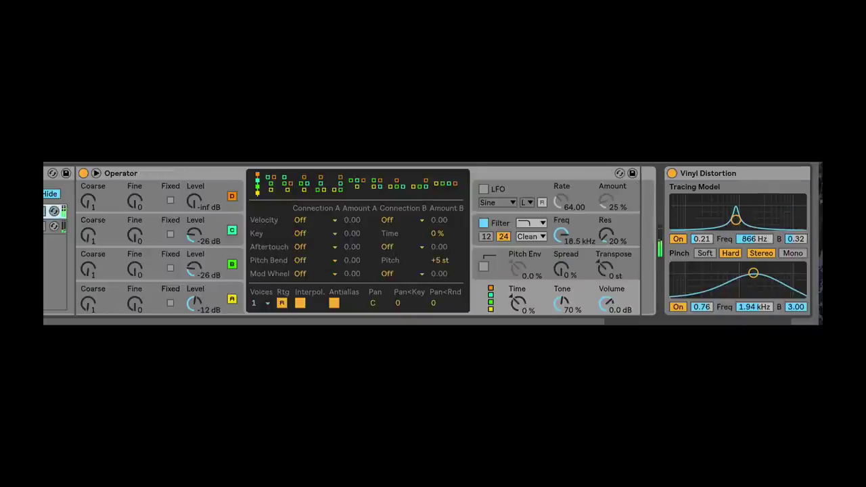
{"action": "scroll", "coordinate": [717, 302], "scroll_direction": "right", "scroll_amount": 5}
{"action": "scroll", "coordinate": [609, 271], "scroll_direction": "left", "scroll_amount": 2}
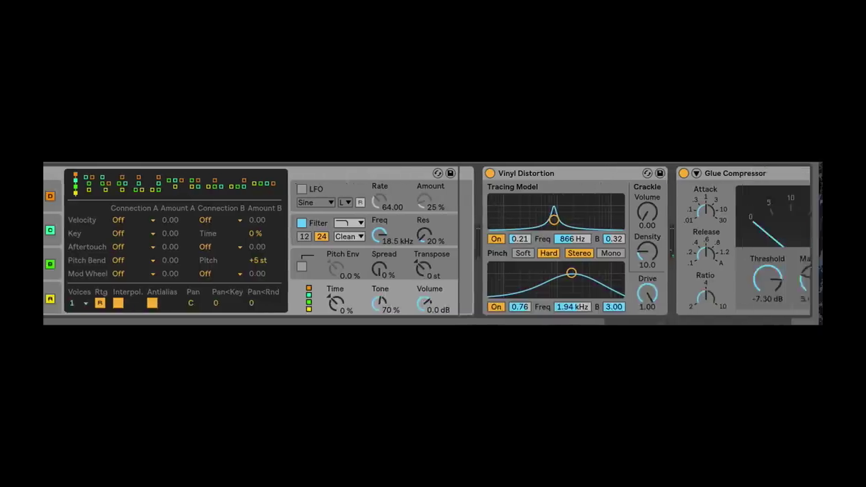
{"action": "scroll", "coordinate": [548, 245], "scroll_direction": "right", "scroll_amount": 2}
{"action": "scroll", "coordinate": [710, 311], "scroll_direction": "right", "scroll_amount": 2}
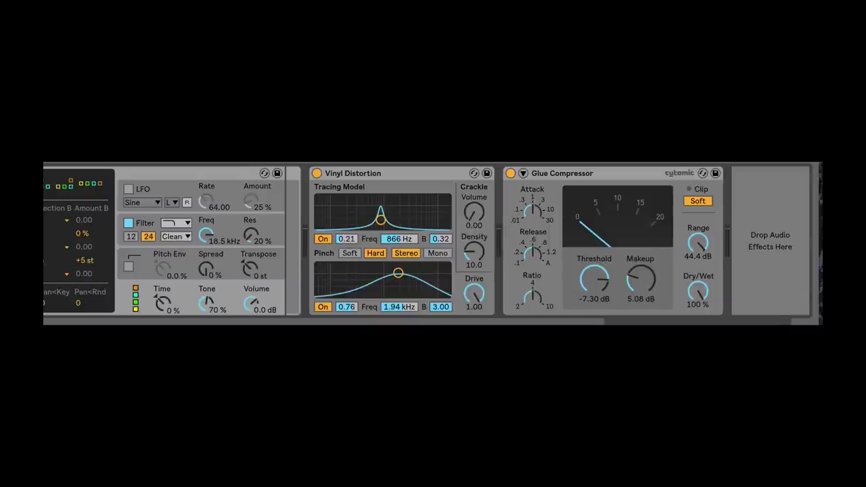
{"action": "scroll", "coordinate": [777, 316], "scroll_direction": "left", "scroll_amount": 6}
{"action": "scroll", "coordinate": [388, 267], "scroll_direction": "left", "scroll_amount": 9}
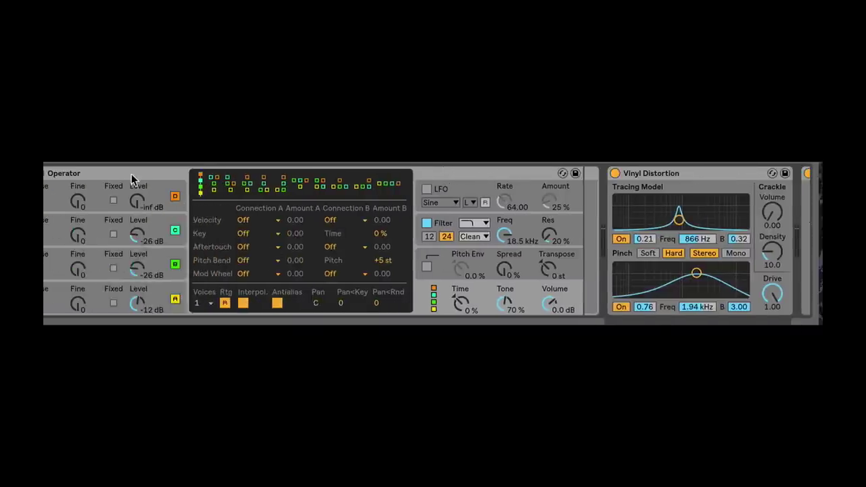
{"action": "scroll", "coordinate": [729, 311], "scroll_direction": "right", "scroll_amount": 15}
Step: Set Operator's oscillator C to Coarse 0.5 and raise its level
{"action": "scroll", "coordinate": [729, 312], "scroll_direction": "left", "scroll_amount": 18}
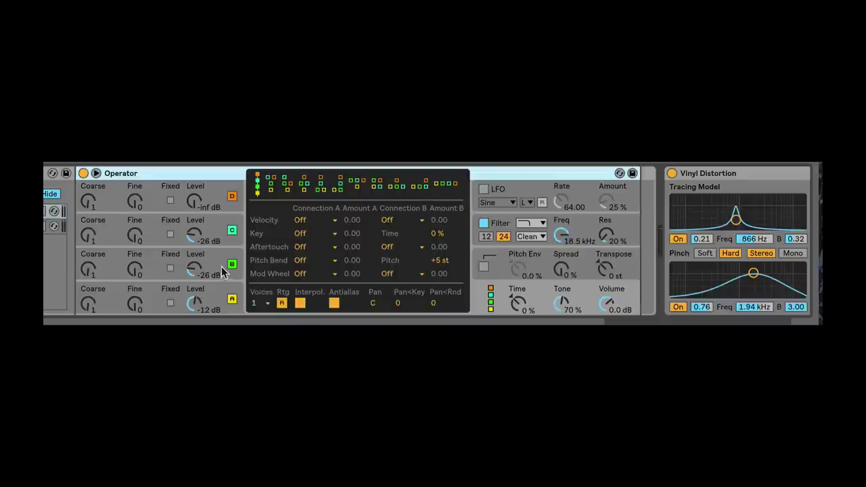
{"action": "left_click_drag", "start_coordinate": [97, 234], "coordinate": [98, 252]}
{"action": "left_click_drag", "start_coordinate": [198, 235], "coordinate": [195, 221]}
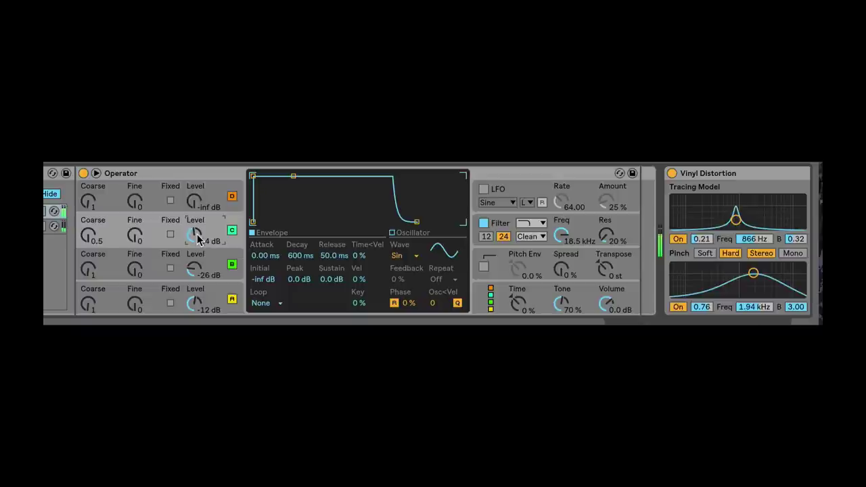
{"action": "left_click_drag", "start_coordinate": [82, 238], "coordinate": [82, 223]}
Step: Turn off the Muhhh chain in the Instrument Rack to hear the Operator chain alone
{"action": "scroll", "coordinate": [82, 238], "scroll_direction": "right", "scroll_amount": 3}
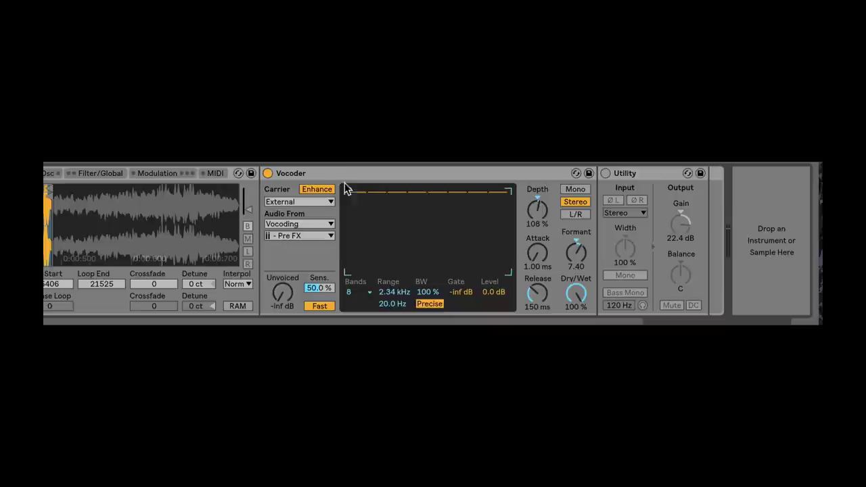
{"action": "left_click", "coordinate": [494, 201]}
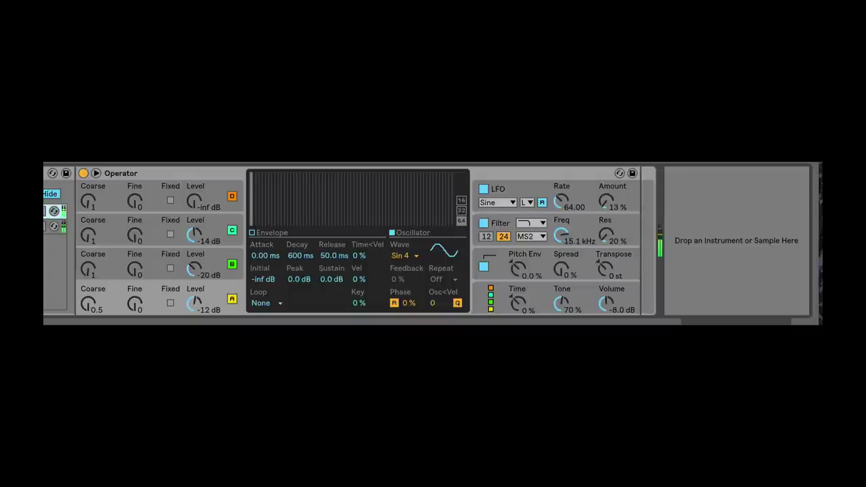
{"action": "scroll", "coordinate": [433, 240], "scroll_direction": "left", "scroll_amount": 5}
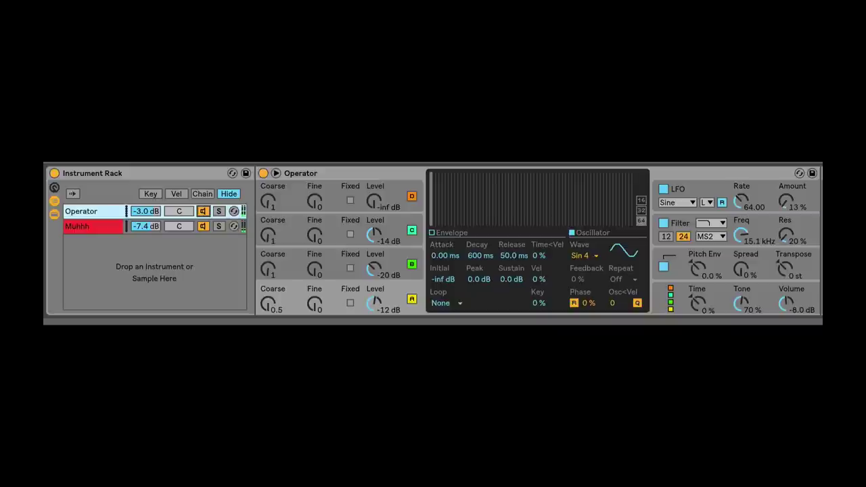
{"action": "left_click", "coordinate": [144, 174]}
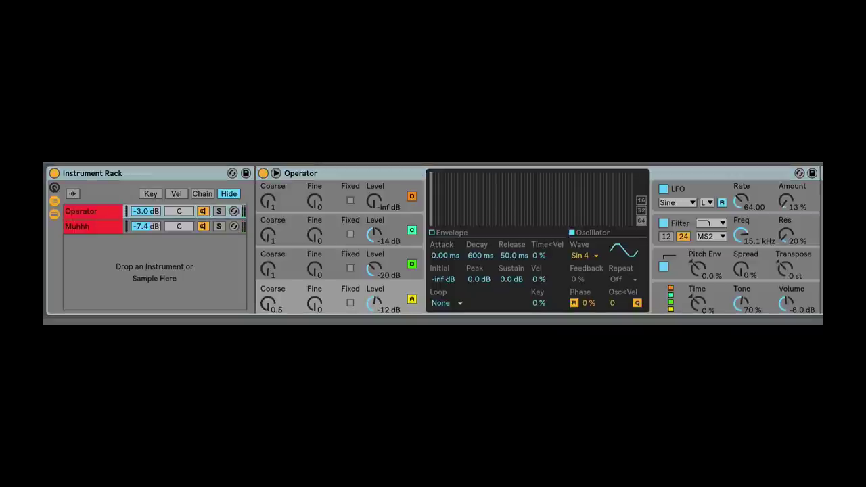
{"action": "left_click", "coordinate": [195, 228]}
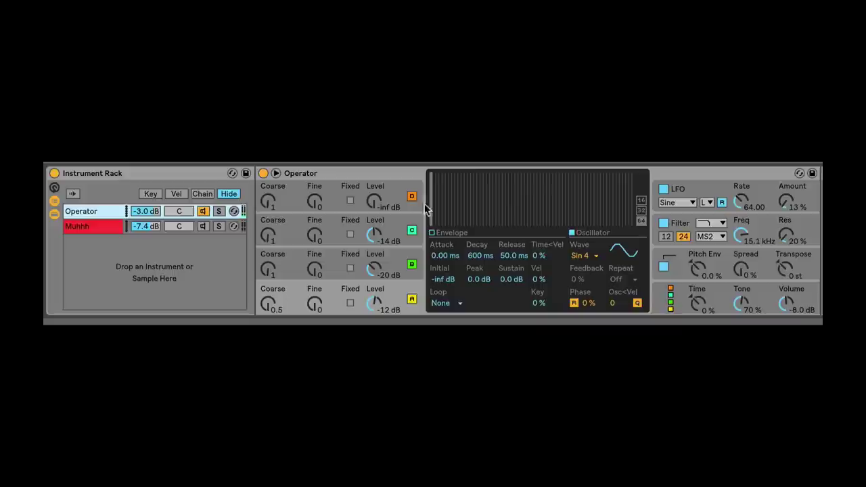
Step: Try the Sin wave on Operator's oscillator A and return it to Sin 4
{"action": "left_click", "coordinate": [580, 256]}
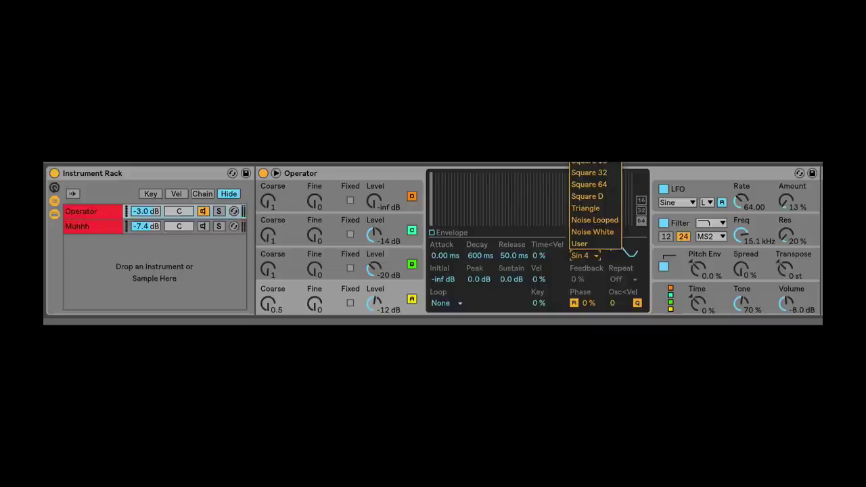
{"action": "left_click", "coordinate": [580, 256]}
{"action": "scroll", "coordinate": [582, 255], "scroll_direction": "up", "scroll_amount": 1}
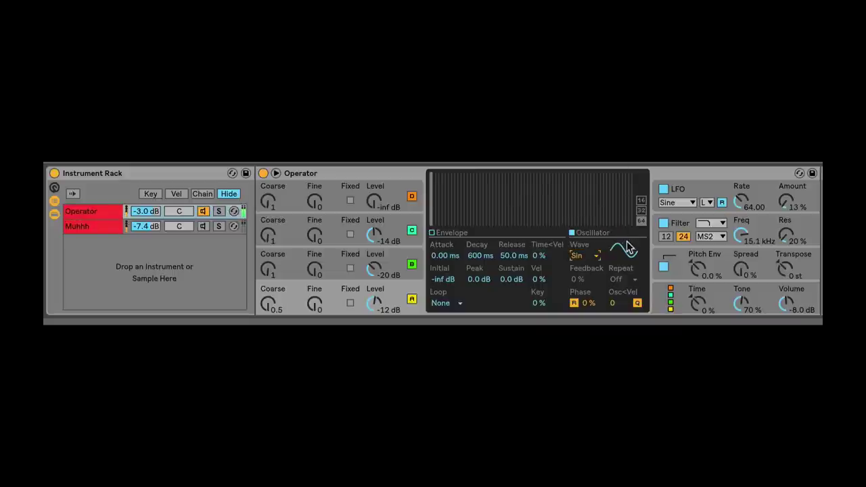
{"action": "left_click", "coordinate": [581, 255]}
{"action": "key", "text": "Down"}
{"action": "key", "text": "Return"}
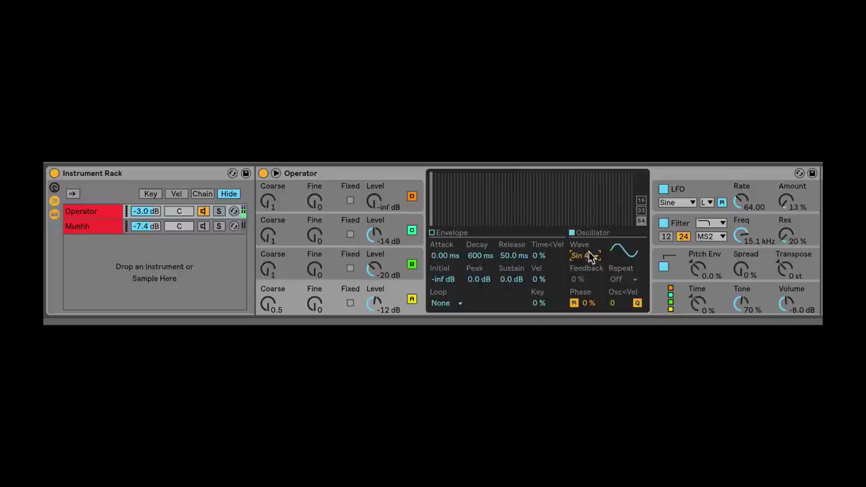
Step: Show the Muhhh chain, turn it on and turn off the Operator chain to hear the sample alone
{"action": "left_click", "coordinate": [80, 170]}
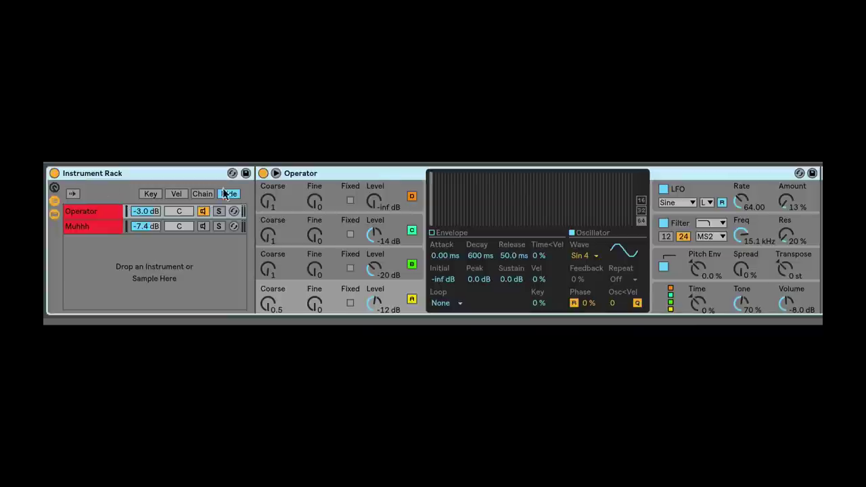
{"action": "left_click", "coordinate": [97, 227]}
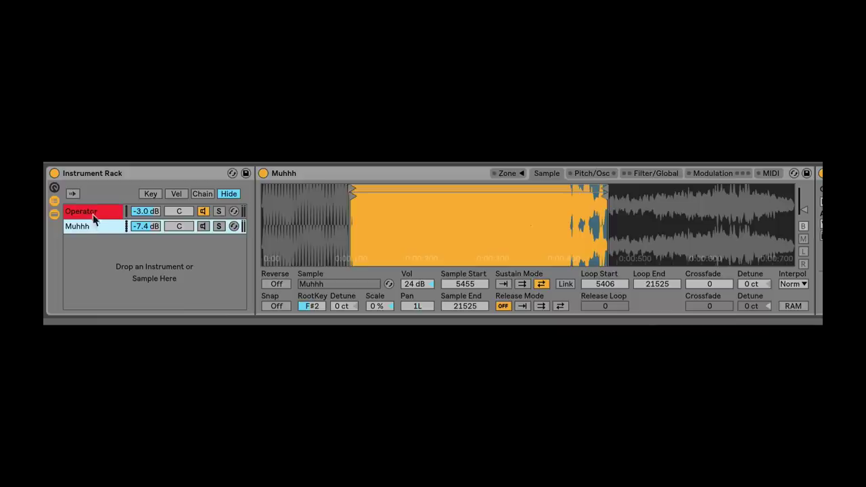
{"action": "left_click", "coordinate": [202, 211]}
{"action": "left_click", "coordinate": [202, 226]}
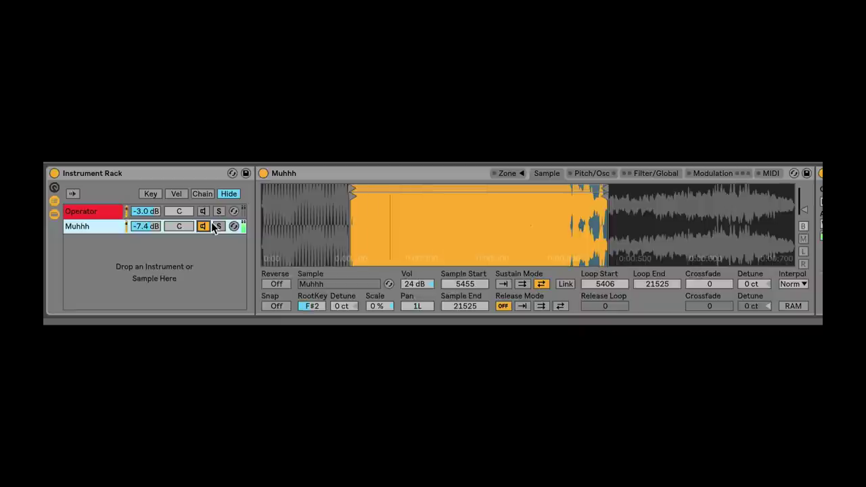
{"action": "left_click", "coordinate": [217, 227]}
Step: Bypass the Vocoder after the Muhhh sampler to compare the dry sound and switch it back on
{"action": "scroll", "coordinate": [433, 244], "scroll_direction": "right", "scroll_amount": 2}
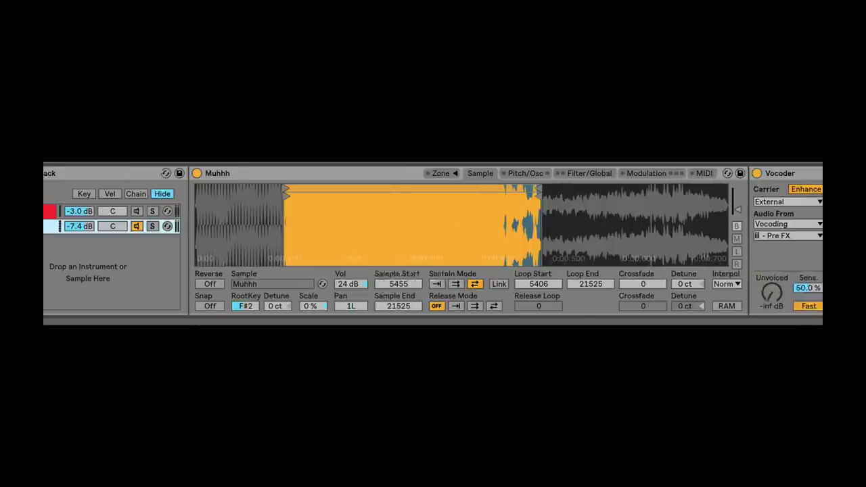
{"action": "scroll", "coordinate": [433, 240], "scroll_direction": "right", "scroll_amount": 5}
{"action": "scroll", "coordinate": [433, 241], "scroll_direction": "left", "scroll_amount": 4}
{"action": "scroll", "coordinate": [433, 241], "scroll_direction": "right", "scroll_amount": 4}
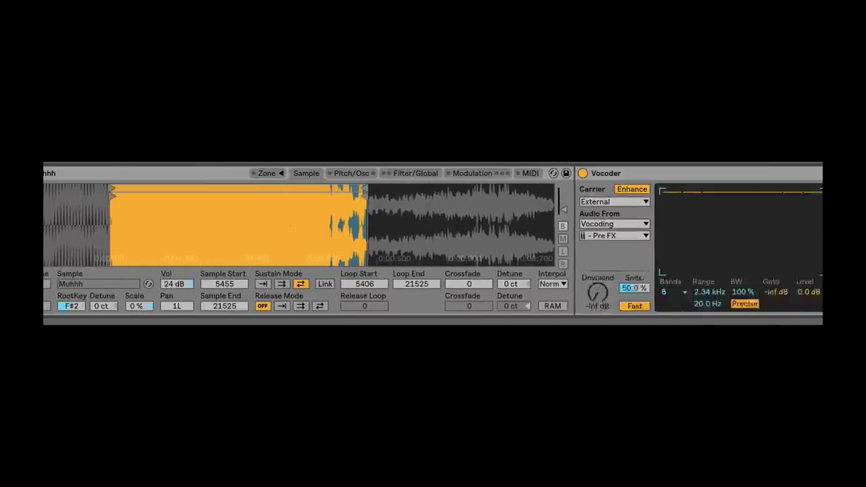
{"action": "scroll", "coordinate": [693, 182], "scroll_direction": "left", "scroll_amount": 3}
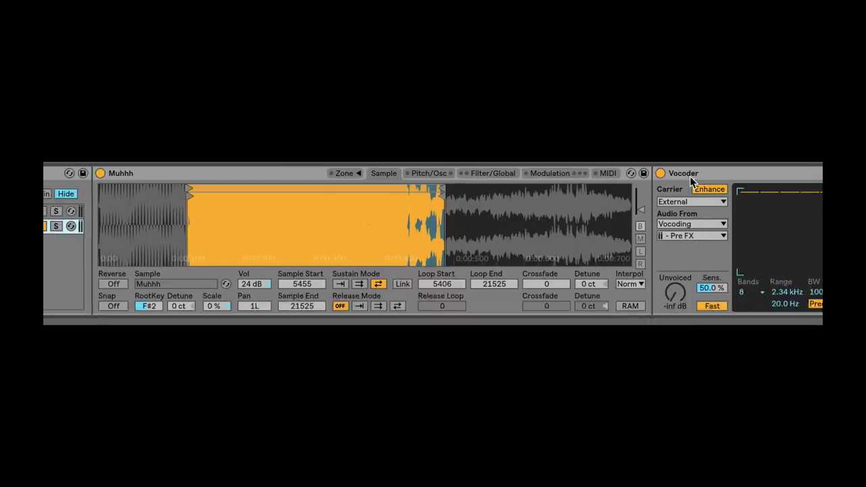
{"action": "left_click", "coordinate": [663, 173]}
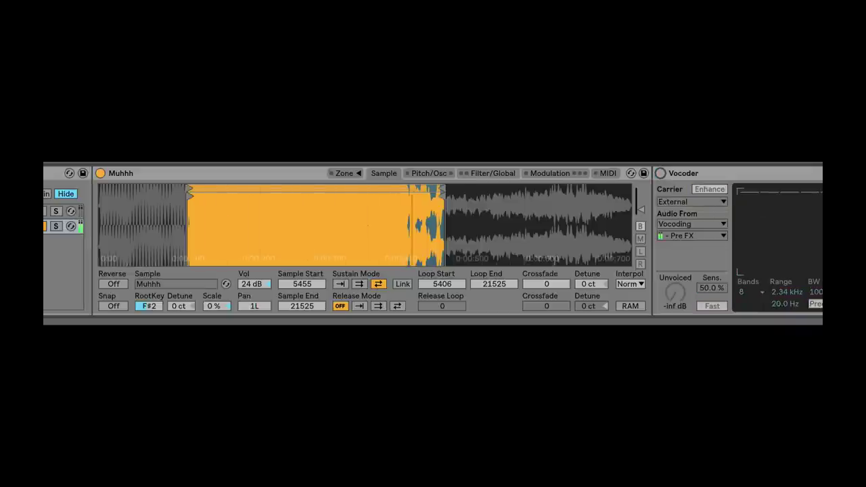
{"action": "scroll", "coordinate": [434, 241], "scroll_direction": "left", "scroll_amount": 2}
{"action": "scroll", "coordinate": [434, 241], "scroll_direction": "left", "scroll_amount": 2}
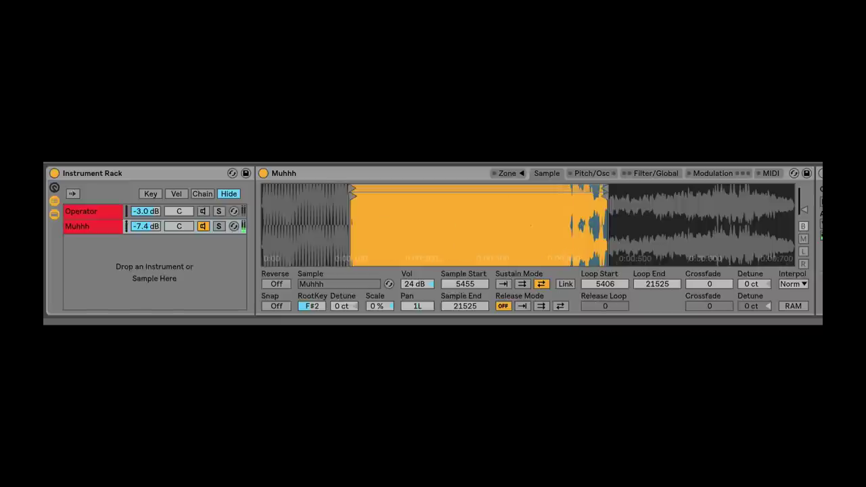
{"action": "scroll", "coordinate": [670, 203], "scroll_direction": "right", "scroll_amount": 4}
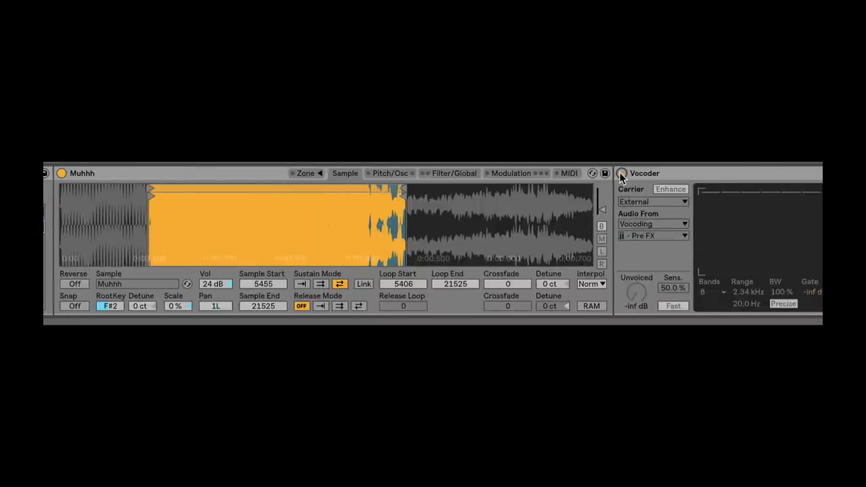
{"action": "left_click", "coordinate": [621, 174]}
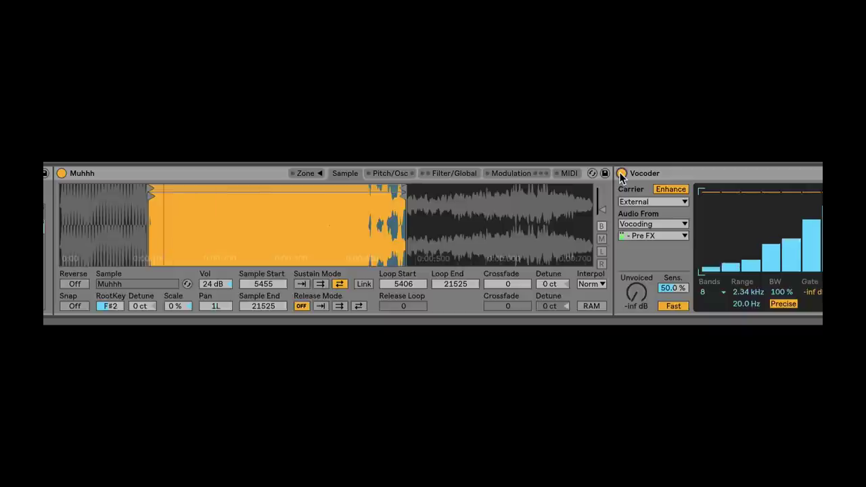
Step: Turn the Operator chain back on and set the Muhhh chain's volume to -7.7 dB
{"action": "scroll", "coordinate": [622, 177], "scroll_direction": "left", "scroll_amount": 4}
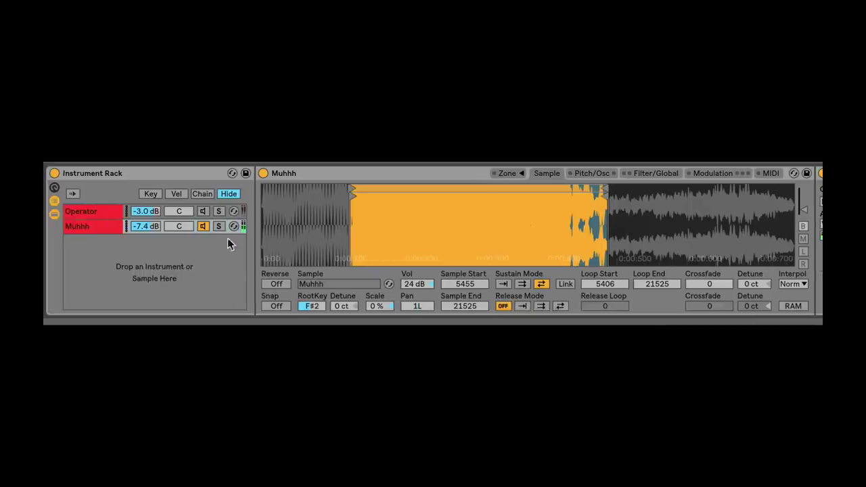
{"action": "left_click", "coordinate": [202, 211]}
{"action": "left_click", "coordinate": [95, 212]}
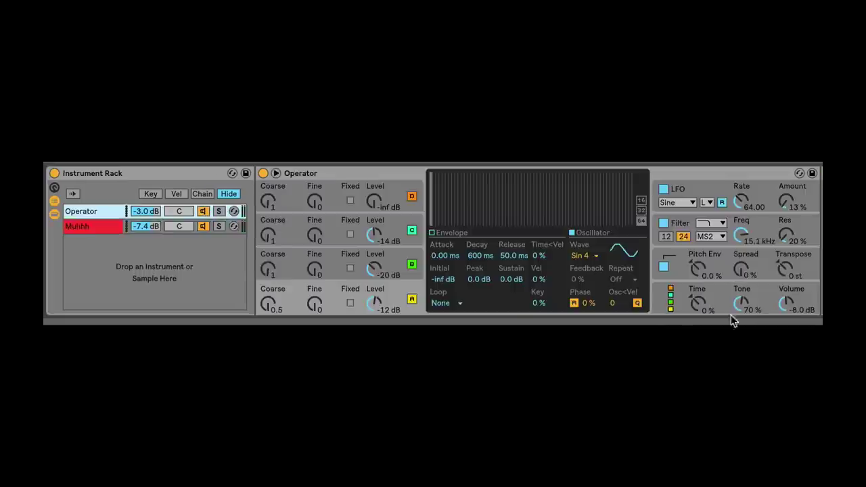
{"action": "left_click", "coordinate": [95, 227]}
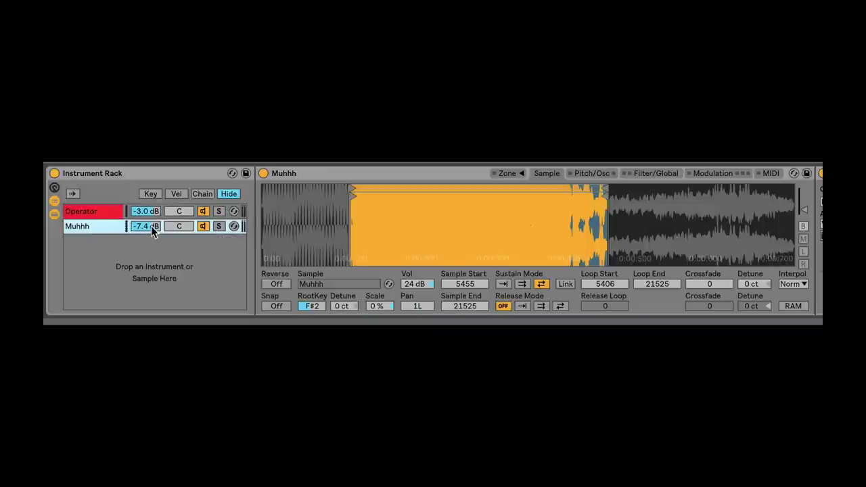
{"action": "left_click_drag", "start_coordinate": [151, 226], "coordinate": [151, 237]}
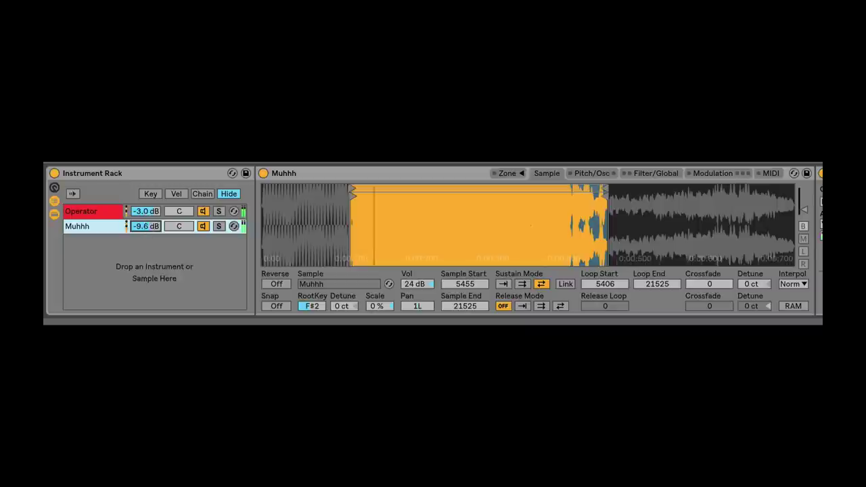
{"action": "left_click_drag", "start_coordinate": [146, 225], "coordinate": [146, 210]}
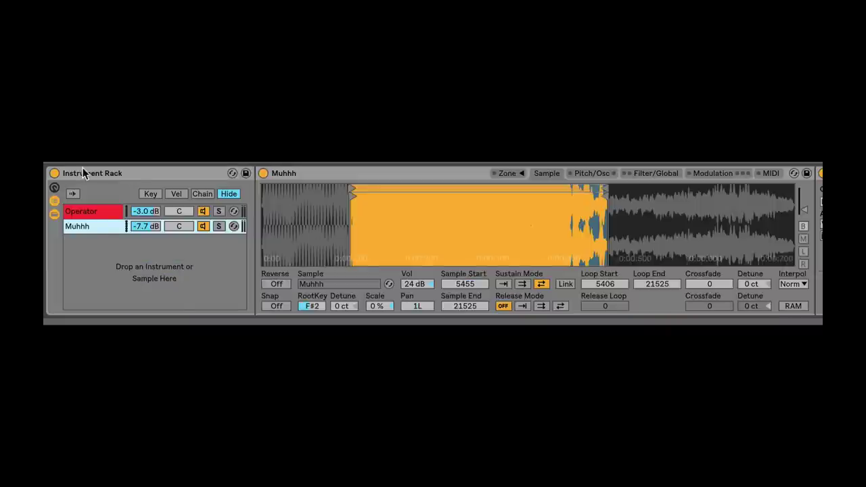
Step: Cut the Instrument Rack, load a plain Operator in its place and set oscillator A's wave to SwD
{"action": "right_click", "coordinate": [84, 174]}
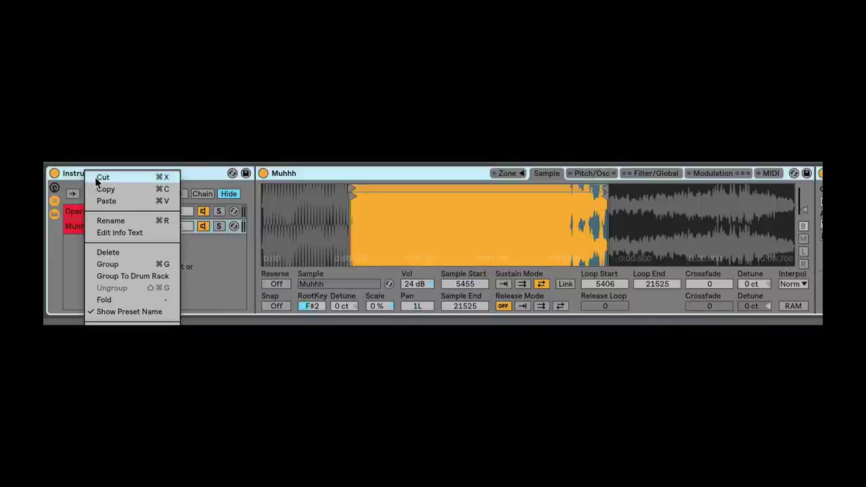
{"action": "left_click", "coordinate": [98, 177]}
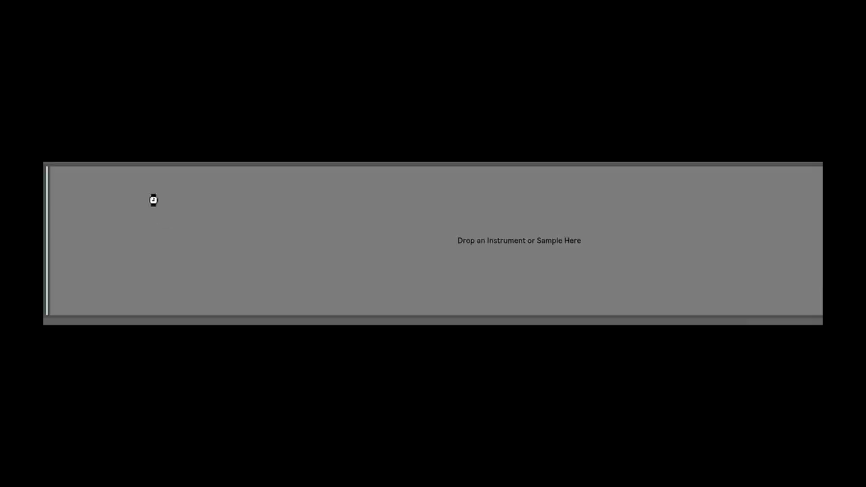
{"action": "left_click_drag", "start_coordinate": [153, 200], "coordinate": [131, 178]}
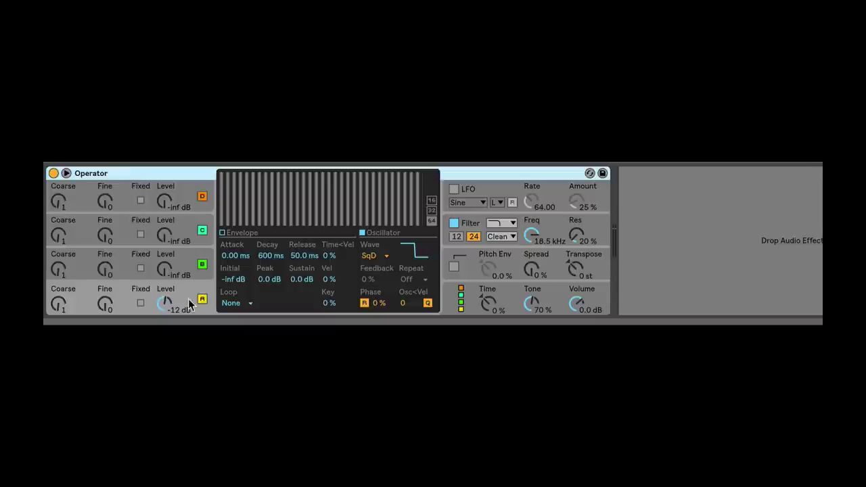
{"action": "left_click", "coordinate": [368, 257]}
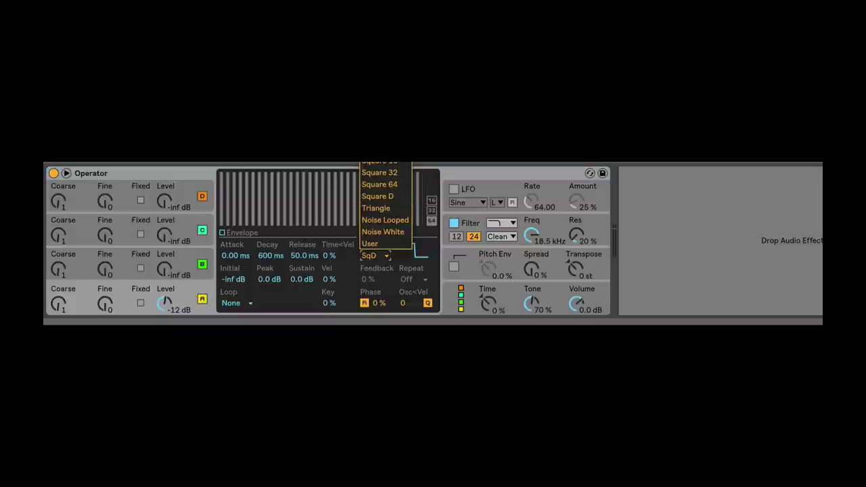
{"action": "left_click", "coordinate": [377, 102]}
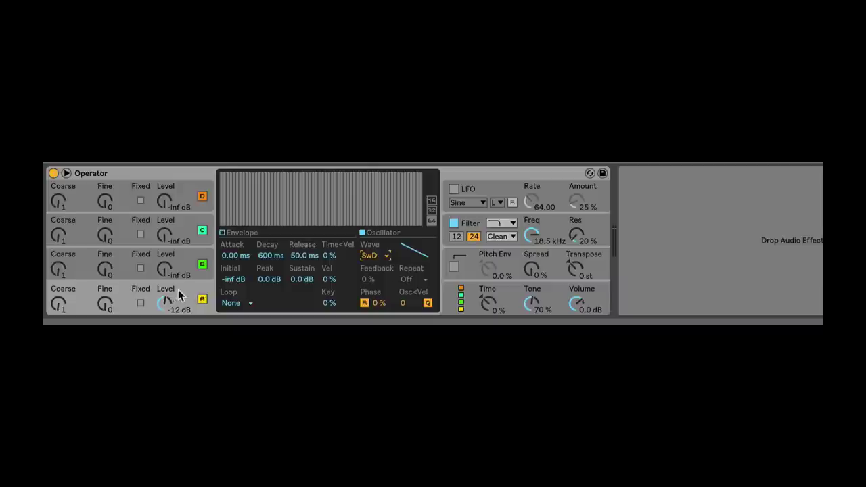
Step: Set oscillator A's wave to Sin 4 and oscillator B's wave to SwD
{"action": "left_click", "coordinate": [370, 256]}
{"action": "left_click", "coordinate": [372, 2]}
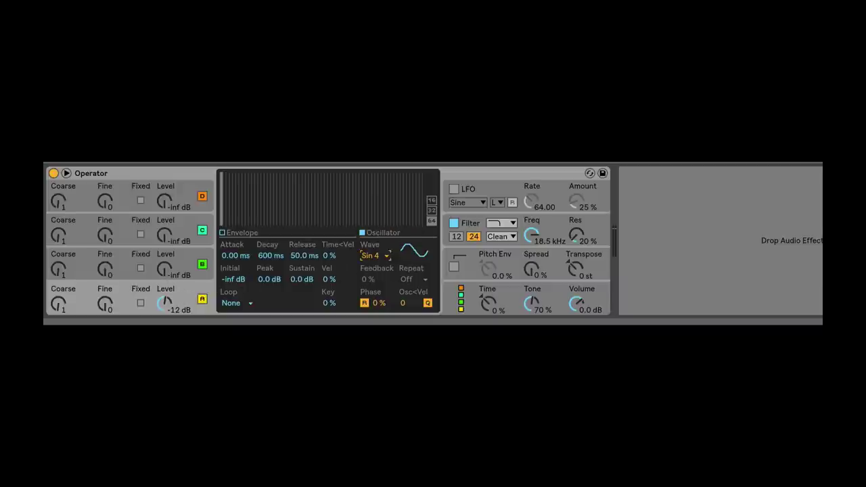
{"action": "left_click", "coordinate": [167, 272]}
{"action": "left_click", "coordinate": [377, 256]}
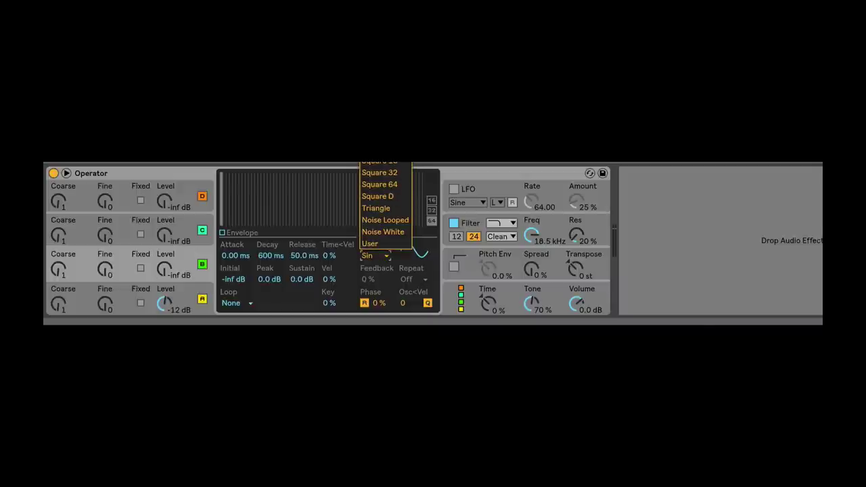
{"action": "left_click", "coordinate": [392, 231]}
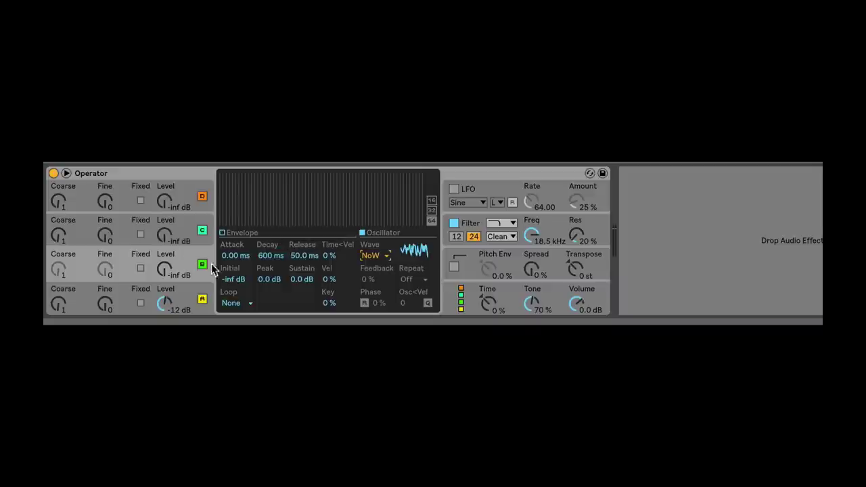
{"action": "left_click", "coordinate": [372, 256]}
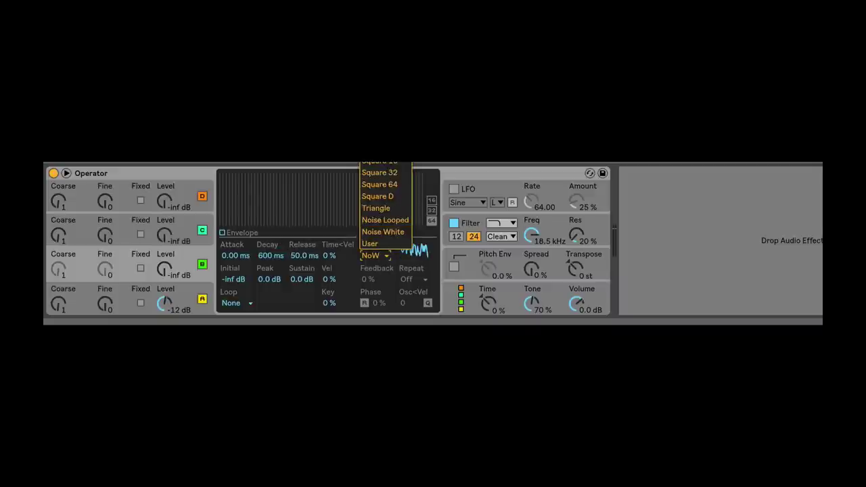
{"action": "left_click", "coordinate": [379, 102]}
Step: Set oscillator C's wave to Noise White and bring up oscillator B to -23 dB and oscillator C to -26 dB
{"action": "left_click", "coordinate": [172, 243]}
{"action": "left_click", "coordinate": [385, 256]}
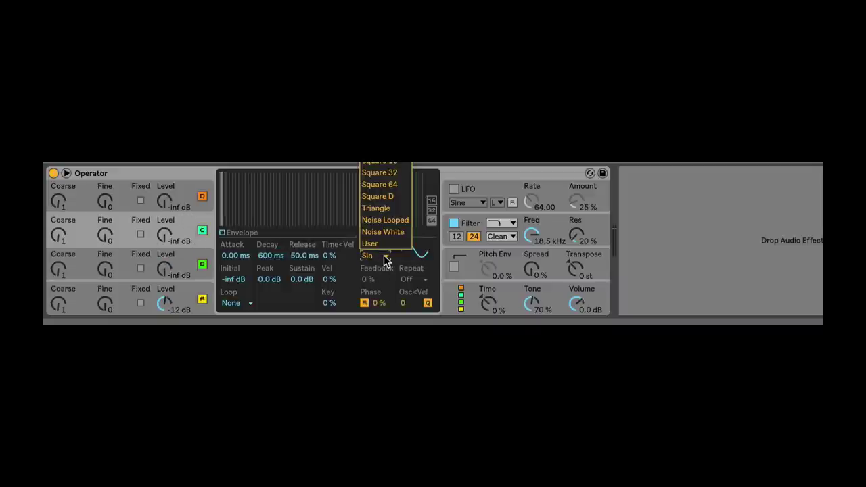
{"action": "left_click", "coordinate": [386, 221]}
{"action": "left_click", "coordinate": [173, 270]}
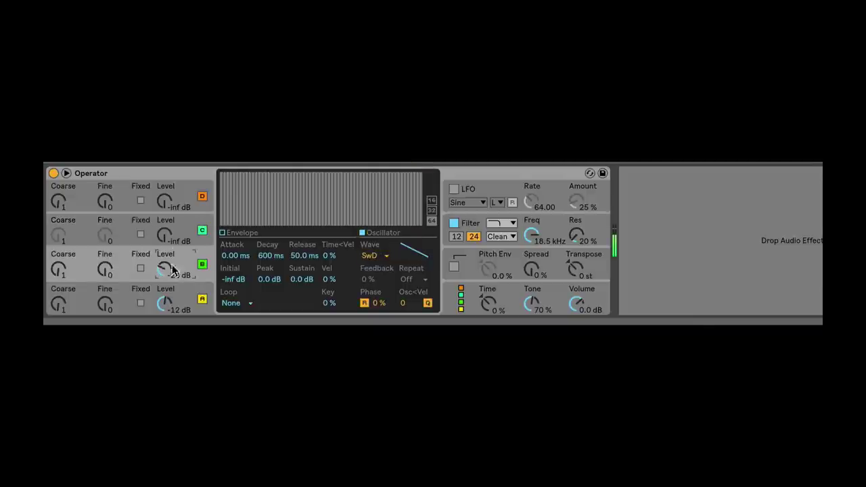
{"action": "mouse_move", "coordinate": [175, 242]}
{"action": "left_mouse_down"}
{"action": "mouse_move", "coordinate": [178, 218]}
{"action": "mouse_move", "coordinate": [188, 236]}
{"action": "left_mouse_up"}
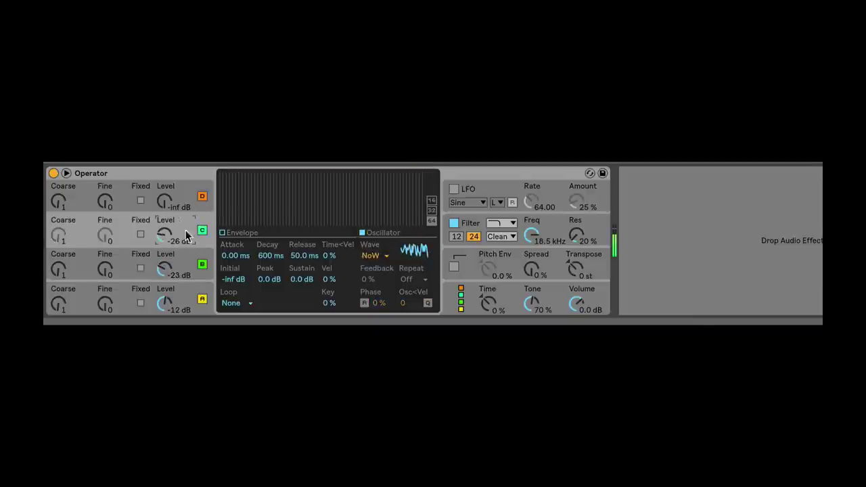
Step: Choose the Operator algorithm in which oscillators B, C and D all modulate oscillator A in parallel
{"action": "left_click", "coordinate": [462, 311]}
{"action": "left_click", "coordinate": [352, 187]}
{"action": "left_click", "coordinate": [310, 184]}
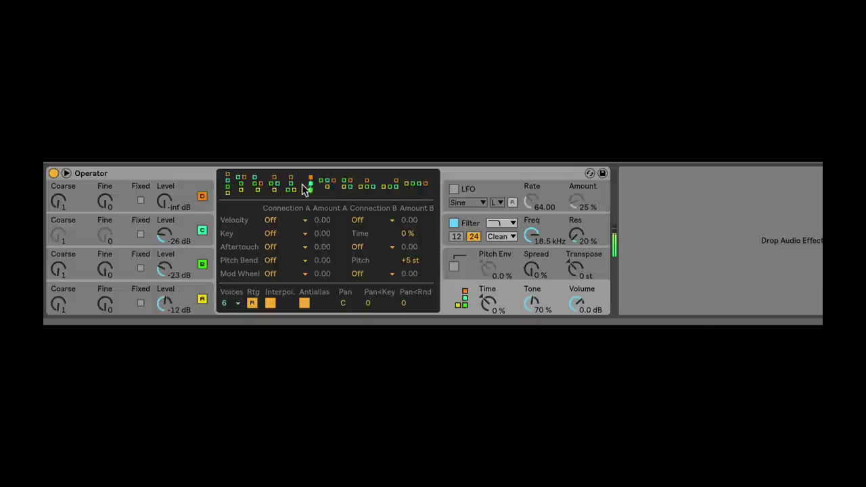
{"action": "left_click", "coordinate": [330, 187]}
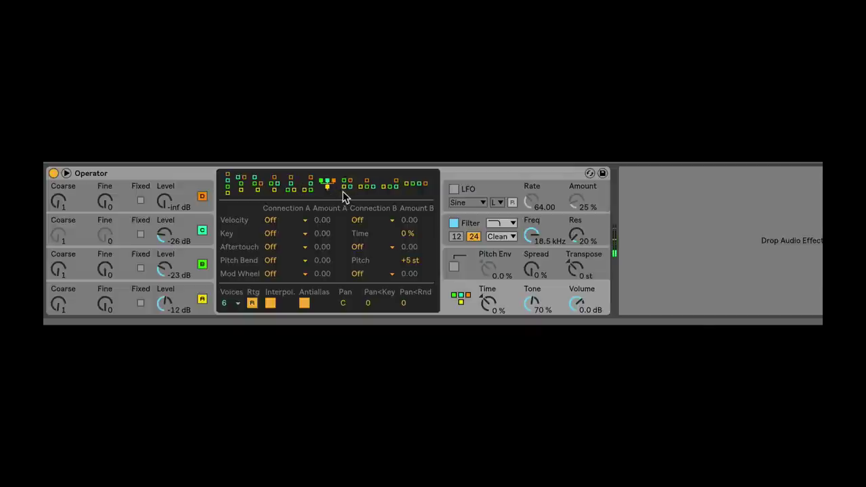
Step: Group the Operator into an Instrument Rack and show the rack's chain list
{"action": "right_click", "coordinate": [136, 170]}
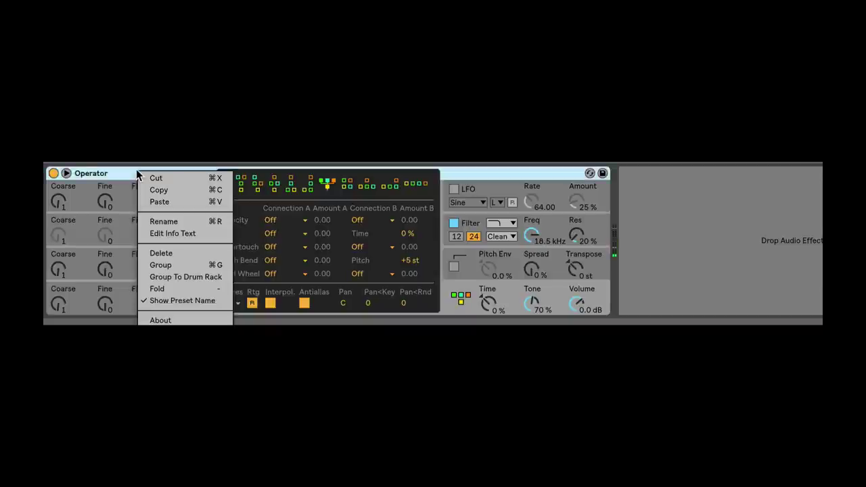
{"action": "left_click", "coordinate": [197, 264]}
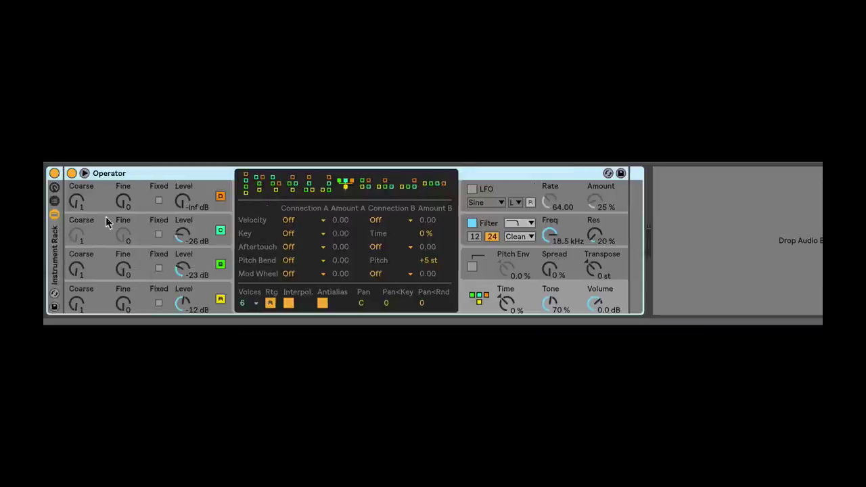
{"action": "left_click", "coordinate": [54, 201]}
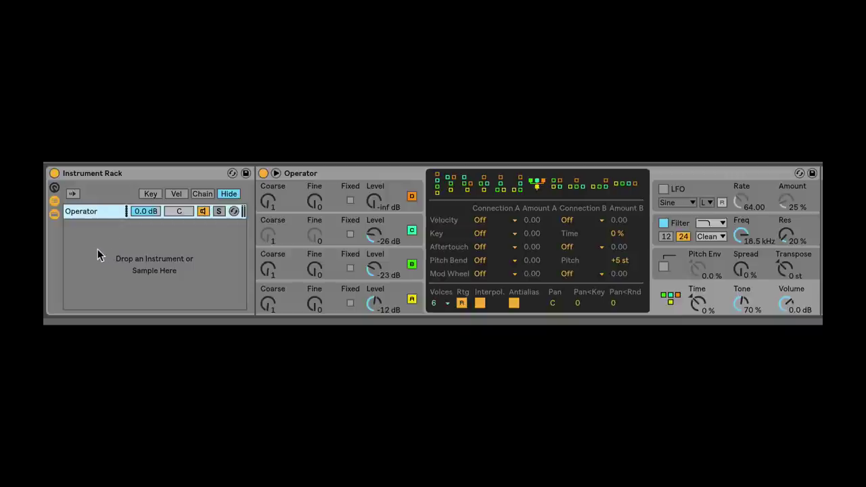
{"action": "key", "text": "ctrl+r"}
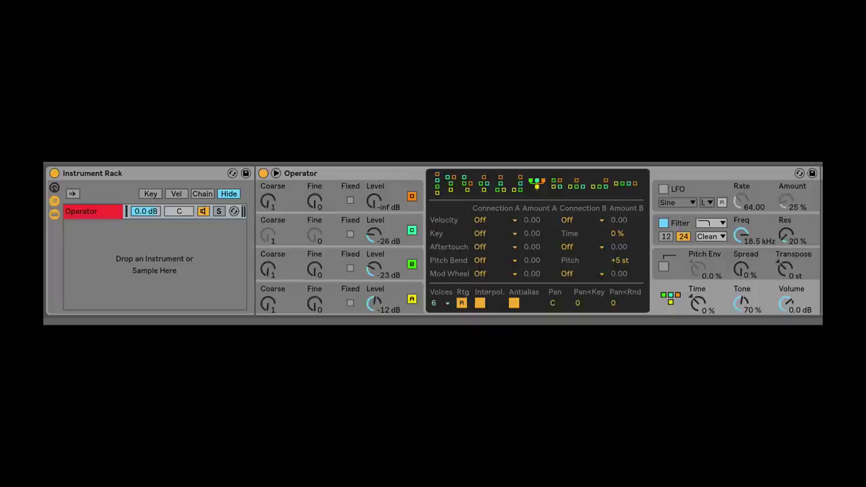
Step: Add the Muhhh sample as a second chain in the rack and turn off the Operator chain
{"action": "left_click_drag", "start_coordinate": [107, 249], "coordinate": [106, 249]}
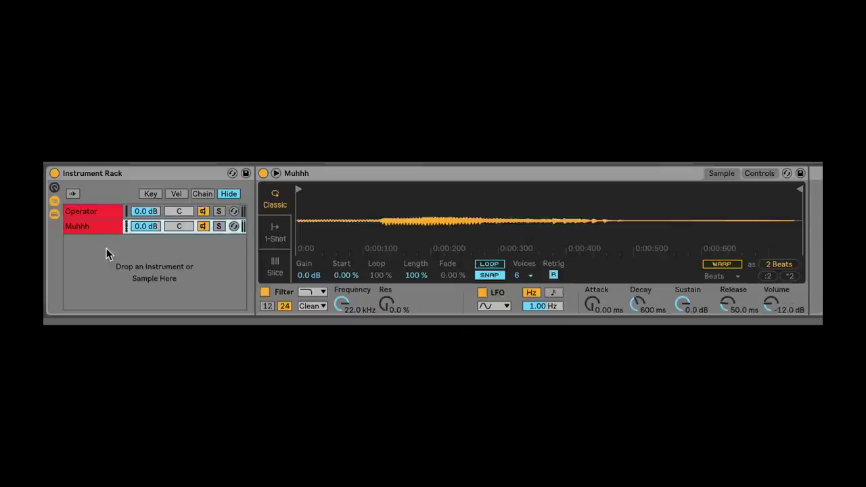
{"action": "left_click", "coordinate": [95, 226]}
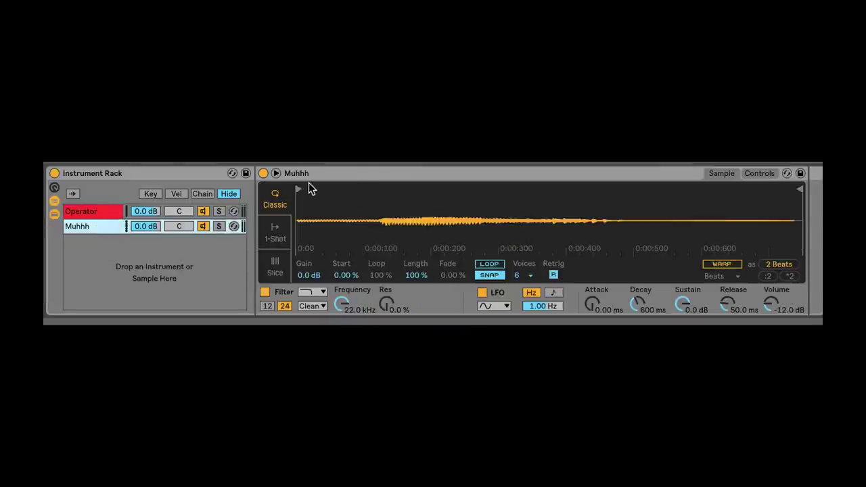
{"action": "left_click", "coordinate": [200, 214]}
{"action": "left_click", "coordinate": [107, 229]}
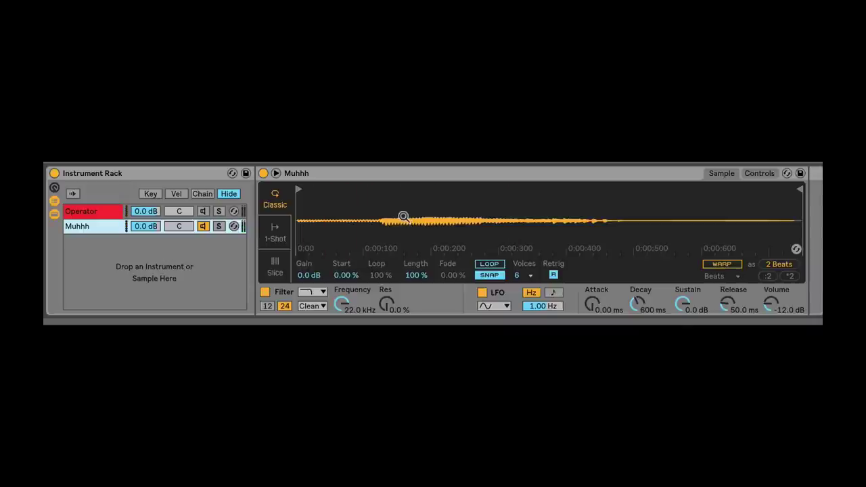
{"action": "left_click", "coordinate": [88, 211]}
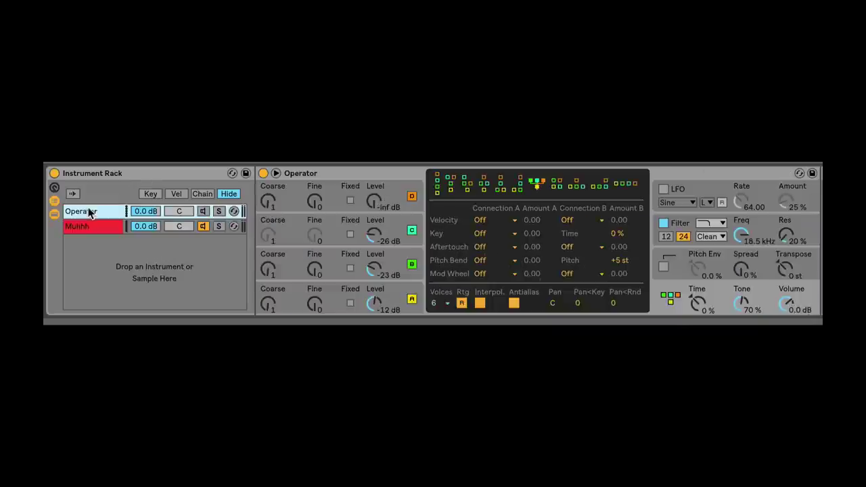
{"action": "left_click", "coordinate": [93, 226]}
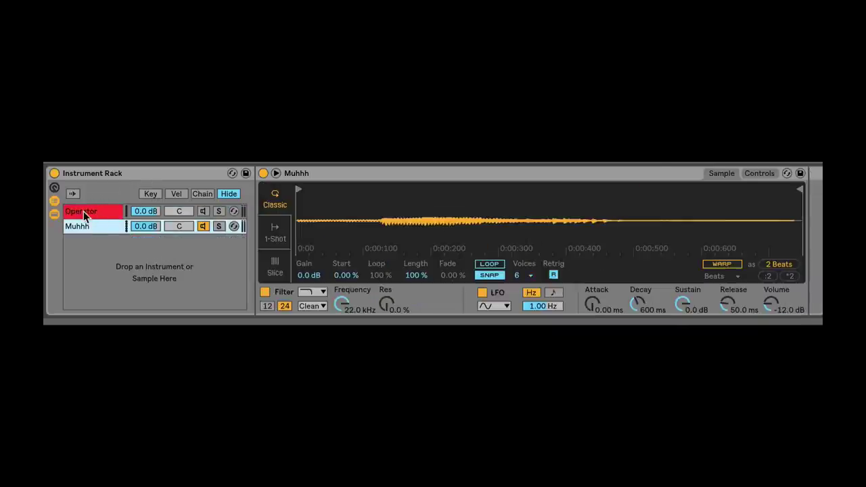
Step: Convert the Muhhh Simpler to a Sampler and set its Scale to 0 %
{"action": "right_click", "coordinate": [454, 208]}
{"action": "left_click", "coordinate": [436, 173]}
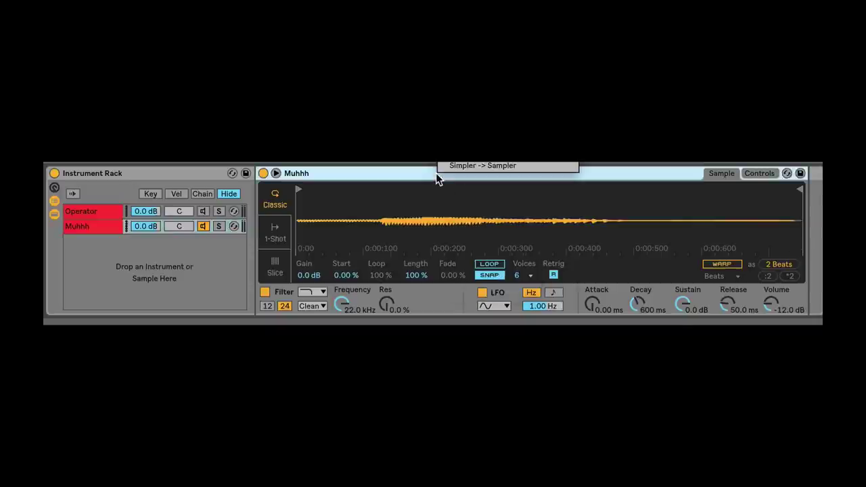
{"action": "left_click", "coordinate": [482, 168]}
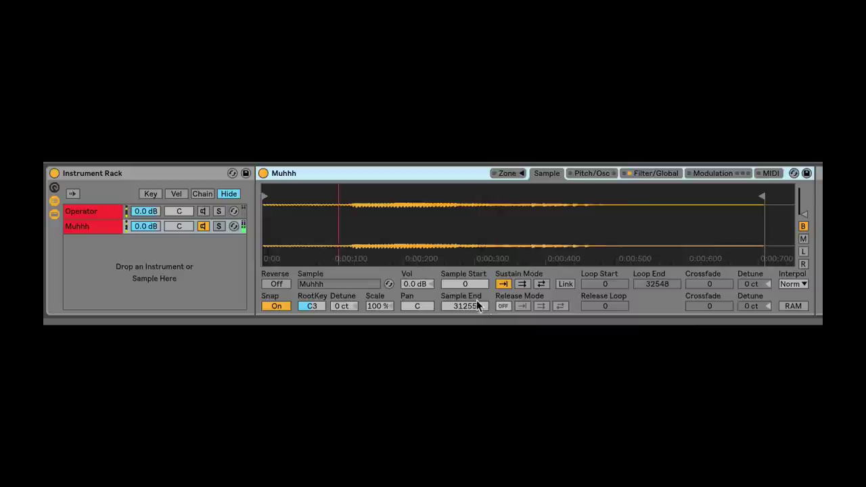
{"action": "left_click", "coordinate": [381, 307]}
{"action": "left_click_drag", "start_coordinate": [380, 308], "coordinate": [380, 298]}
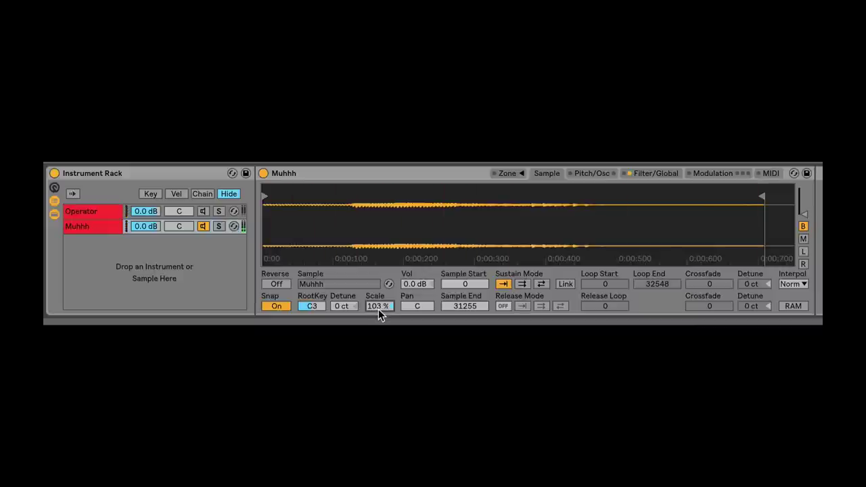
{"action": "key", "text": "Return"}
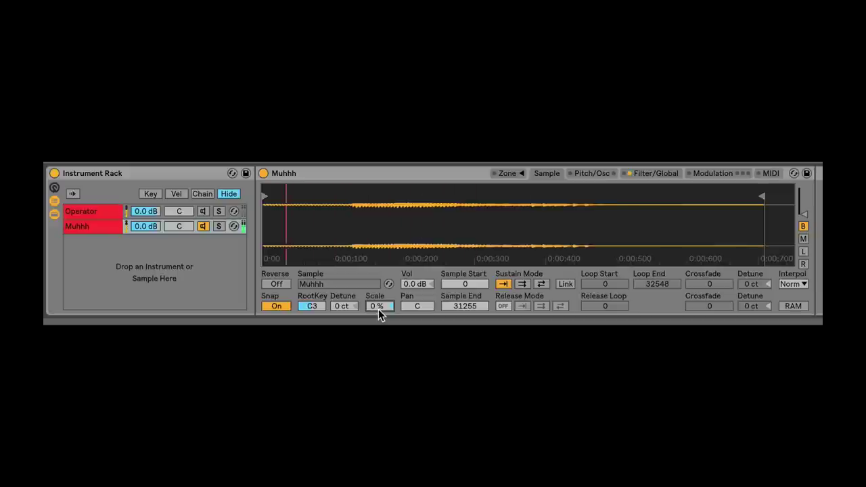
Step: Look through the Sampler's pitch and filter settings and return to the sample waveform
{"action": "left_click", "coordinate": [660, 174]}
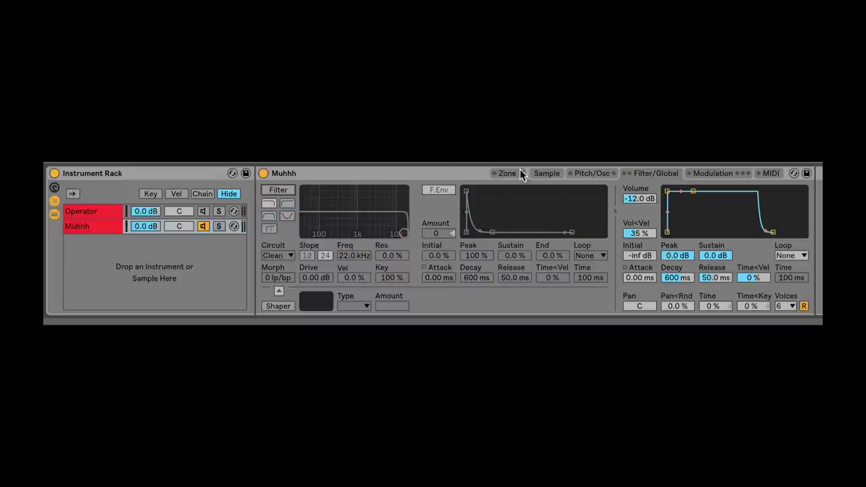
{"action": "left_click", "coordinate": [580, 173]}
{"action": "left_click", "coordinate": [547, 173]}
{"action": "left_click", "coordinate": [594, 173]}
{"action": "left_click", "coordinate": [639, 173]}
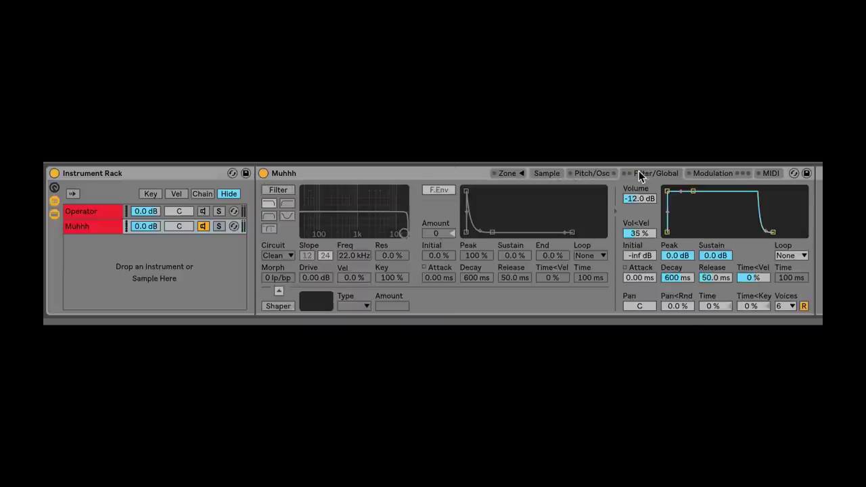
{"action": "left_click", "coordinate": [557, 174]}
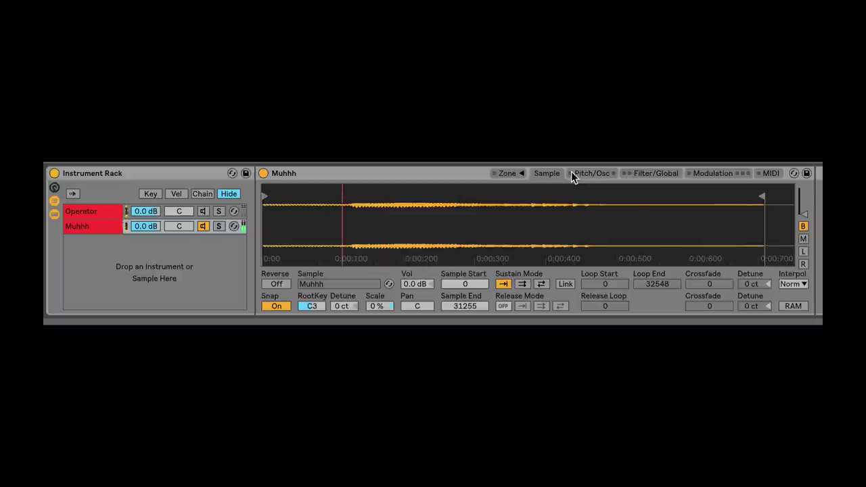
Step: Trim the Muhhh sample to start at 4369 and end at 22112, with back-and-forth sustain looping from 5168
{"action": "left_click_drag", "start_coordinate": [269, 196], "coordinate": [300, 197]}
{"action": "left_click_drag", "start_coordinate": [763, 197], "coordinate": [615, 197]}
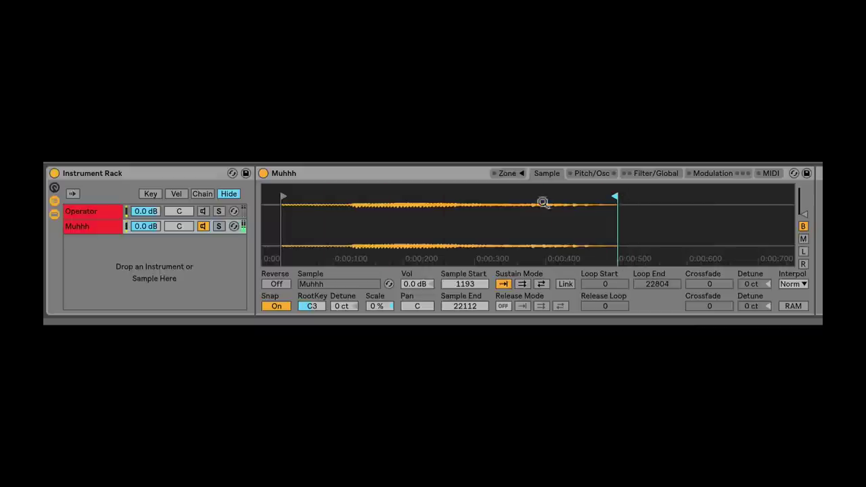
{"action": "left_click", "coordinate": [541, 284]}
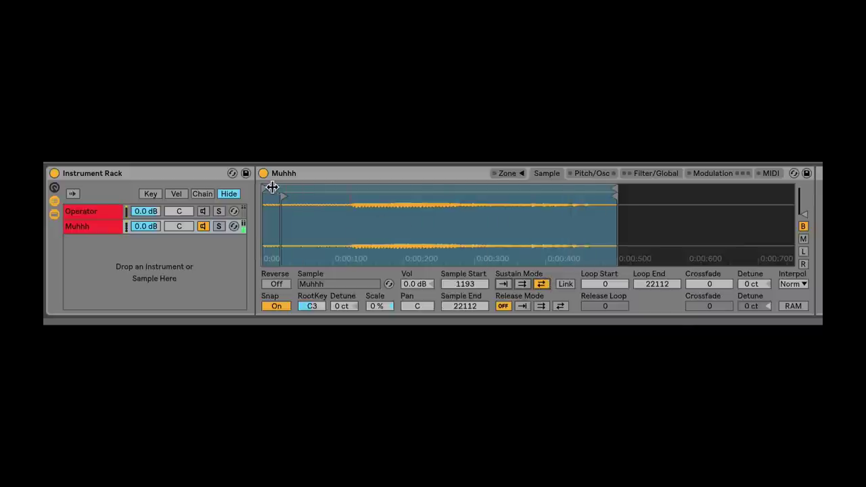
{"action": "left_click_drag", "start_coordinate": [276, 188], "coordinate": [348, 188]}
{"action": "left_click_drag", "start_coordinate": [283, 195], "coordinate": [350, 195]}
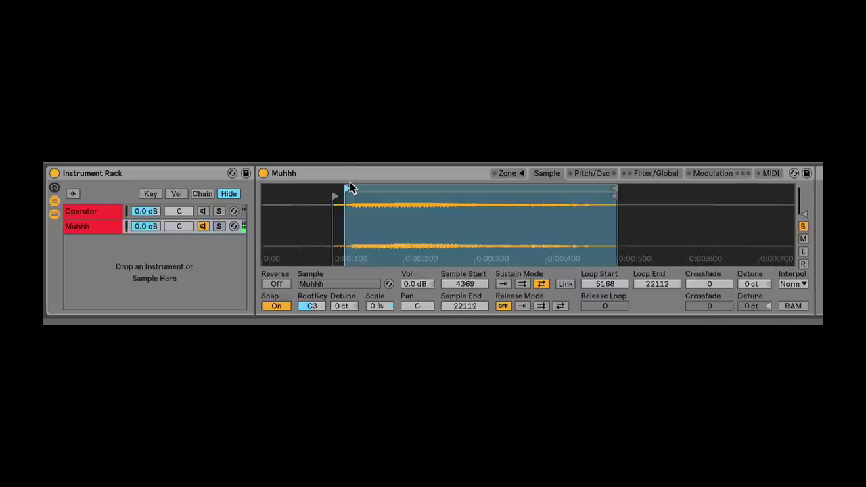
Step: Add a Vocoder after the Sampler in the Muhhh chain
{"action": "left_click", "coordinate": [103, 211]}
{"action": "left_click", "coordinate": [97, 226]}
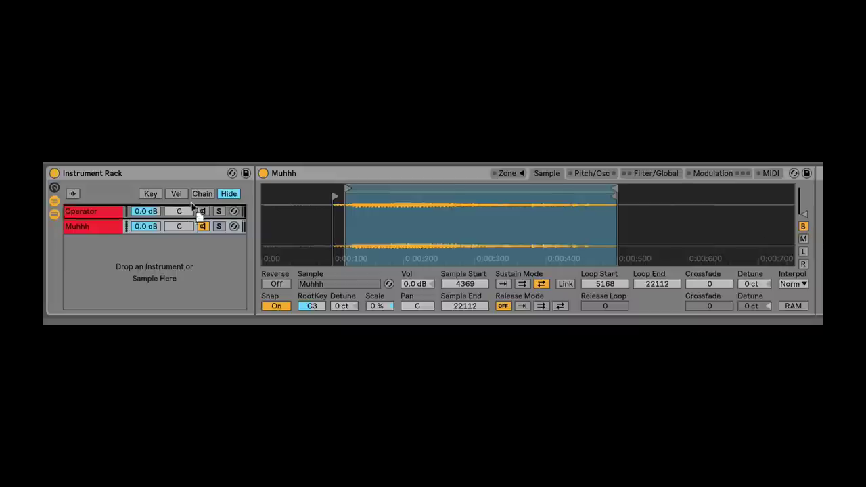
{"action": "left_click_drag", "start_coordinate": [97, 226], "coordinate": [93, 235]}
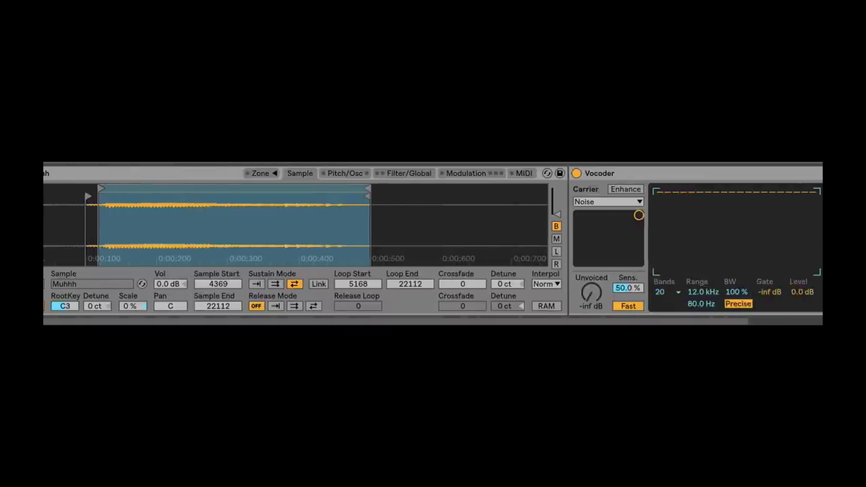
Step: Set the Vocoder's carrier to External, fed from the Vocoding track's Instrument Rack Operator chain, Pre FX
{"action": "left_click", "coordinate": [520, 203]}
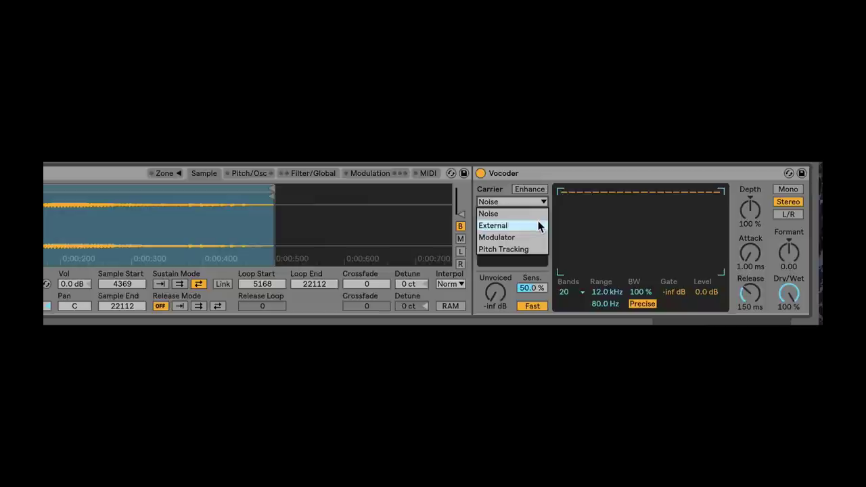
{"action": "left_click", "coordinate": [540, 226]}
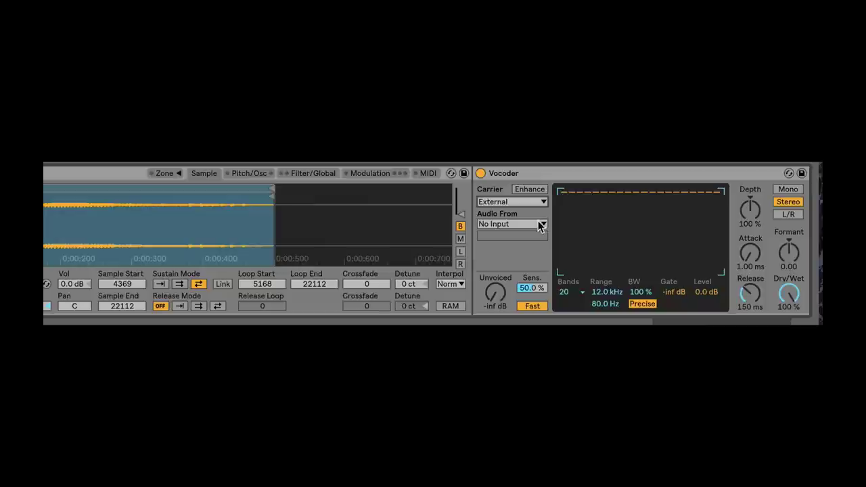
{"action": "left_click", "coordinate": [504, 225]}
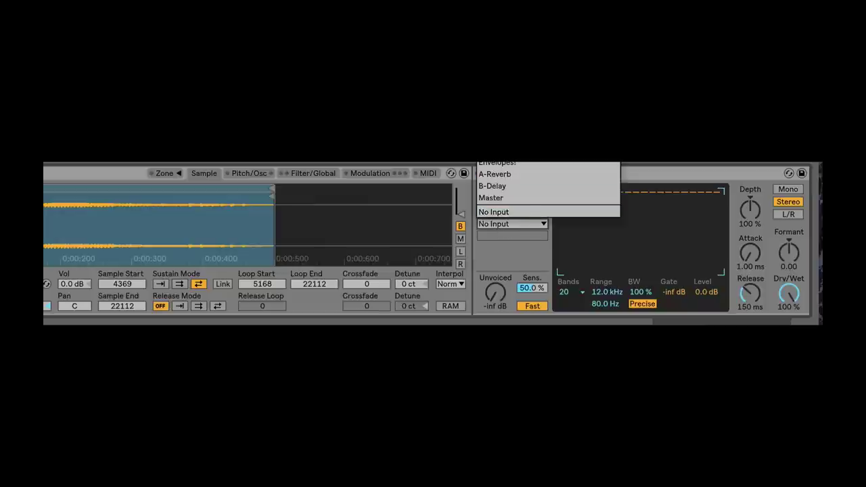
{"action": "left_click", "coordinate": [501, 150]}
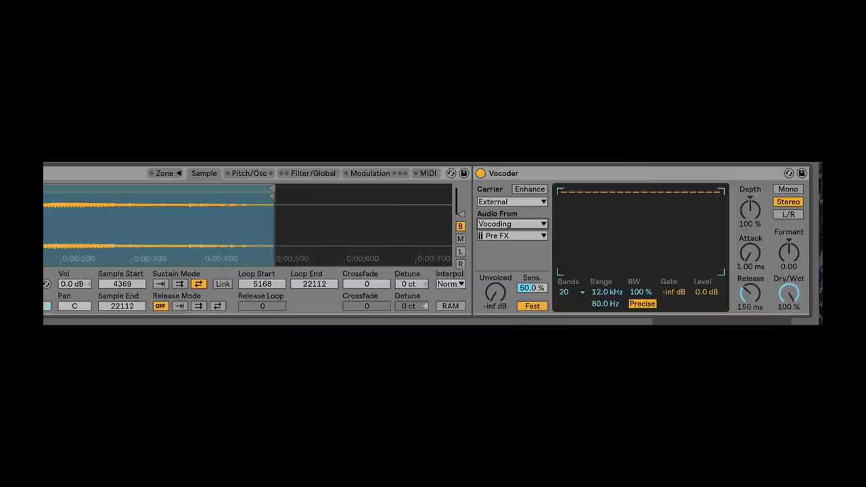
{"action": "left_click", "coordinate": [517, 225]}
{"action": "left_click", "coordinate": [517, 225]}
{"action": "left_click", "coordinate": [515, 236]}
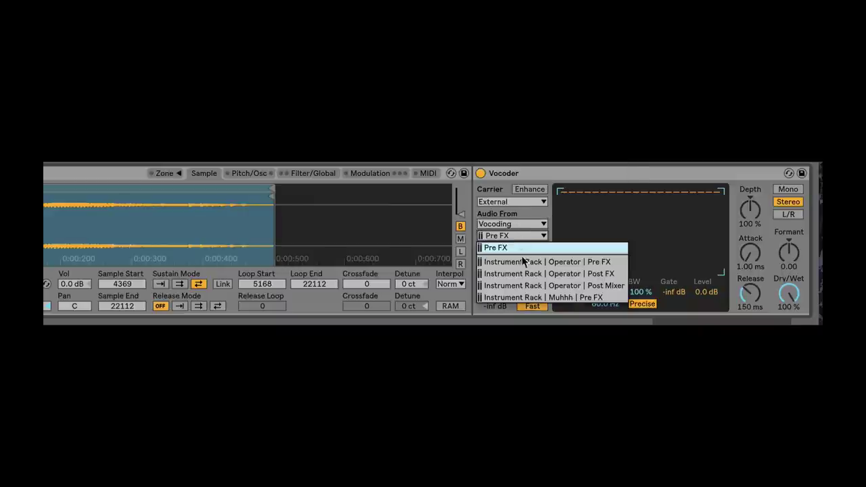
{"action": "left_click", "coordinate": [522, 261]}
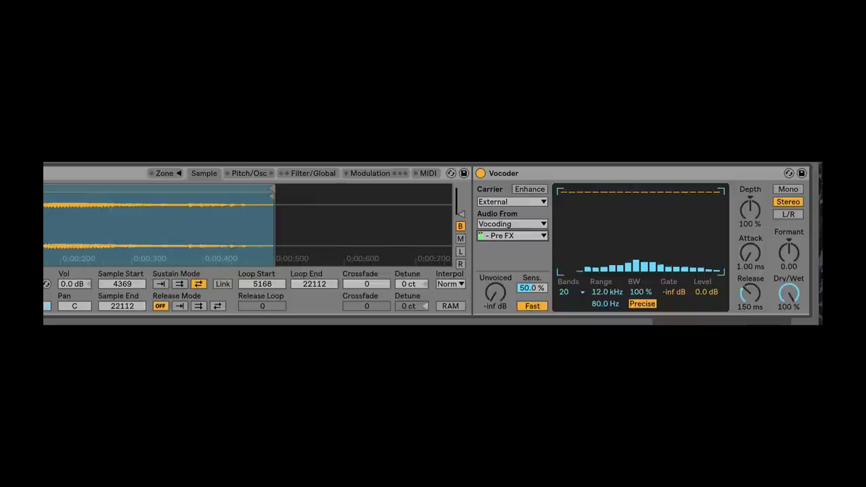
Step: Set the Vocoder to 8 bands over a 56.8 Hz to 17.4 kHz range and draw a dip across the middle bands
{"action": "scroll", "coordinate": [754, 318], "scroll_direction": "right", "scroll_amount": 3}
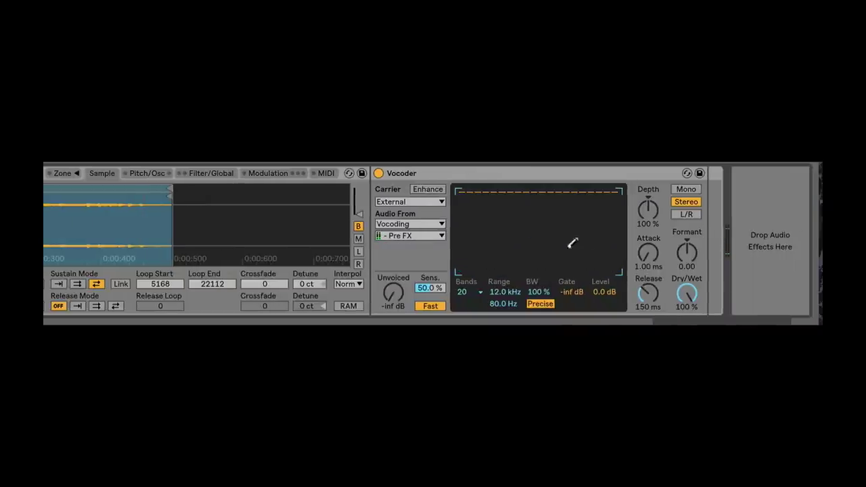
{"action": "left_click", "coordinate": [461, 292]}
{"action": "left_click", "coordinate": [467, 194]}
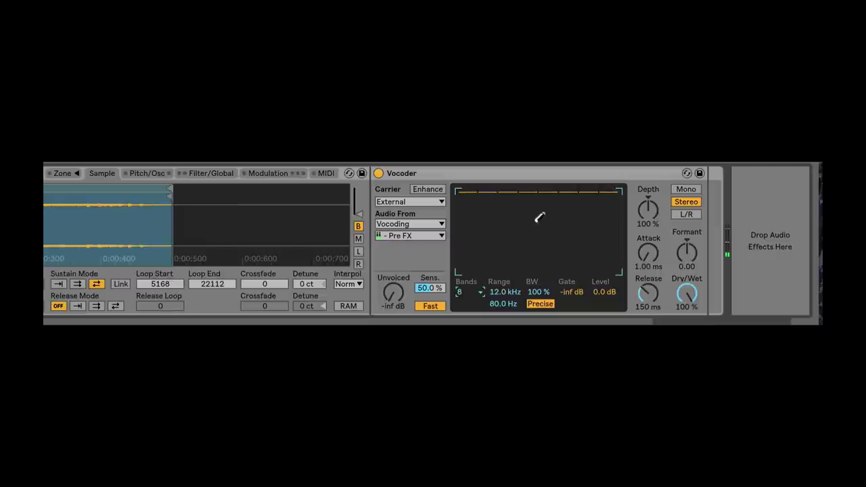
{"action": "mouse_move", "coordinate": [540, 217]}
{"action": "left_mouse_down"}
{"action": "mouse_move", "coordinate": [576, 212]}
{"action": "mouse_move", "coordinate": [526, 198]}
{"action": "mouse_move", "coordinate": [571, 228]}
{"action": "mouse_move", "coordinate": [494, 200]}
{"action": "mouse_move", "coordinate": [491, 207]}
{"action": "mouse_move", "coordinate": [538, 210]}
{"action": "mouse_move", "coordinate": [587, 194]}
{"action": "mouse_move", "coordinate": [551, 209]}
{"action": "mouse_move", "coordinate": [493, 187]}
{"action": "mouse_move", "coordinate": [545, 209]}
{"action": "mouse_move", "coordinate": [582, 200]}
{"action": "mouse_move", "coordinate": [521, 205]}
{"action": "mouse_move", "coordinate": [603, 188]}
{"action": "mouse_move", "coordinate": [519, 216]}
{"action": "mouse_move", "coordinate": [556, 210]}
{"action": "left_mouse_up"}
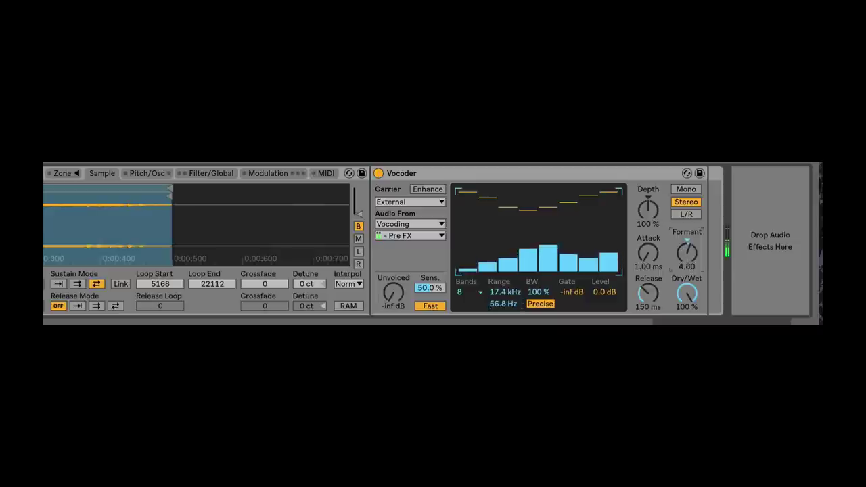
Step: Set the Vocoder's Formant to 7.40 and its Depth to 81 %
{"action": "mouse_move", "coordinate": [686, 254]}
{"action": "left_mouse_down"}
{"action": "mouse_move", "coordinate": [685, 237]}
{"action": "mouse_move", "coordinate": [686, 266]}
{"action": "mouse_move", "coordinate": [685, 241]}
{"action": "left_mouse_up"}
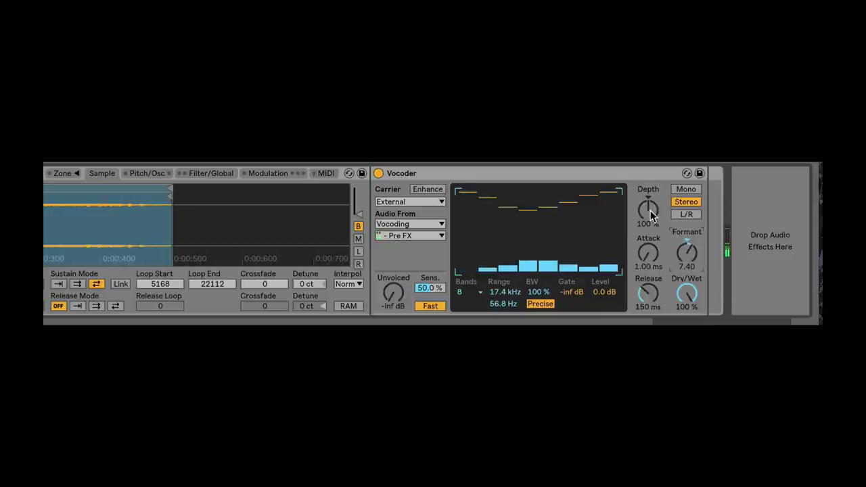
{"action": "left_click_drag", "start_coordinate": [651, 209], "coordinate": [648, 166]}
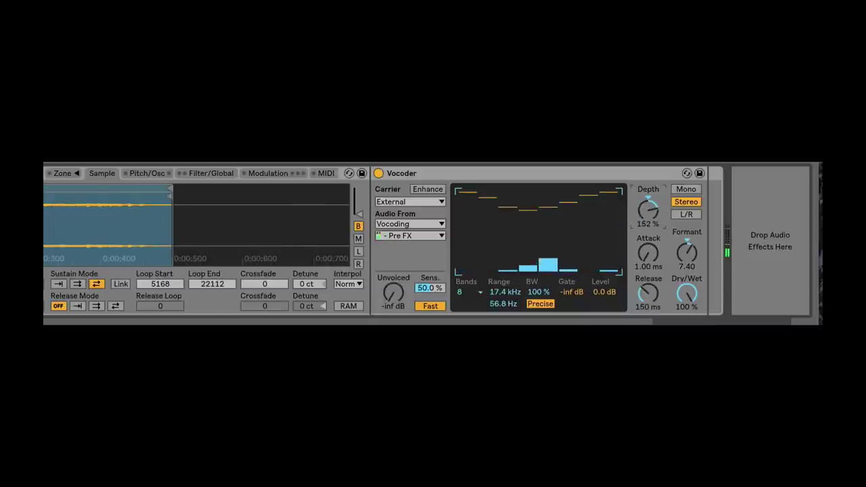
{"action": "left_click_drag", "start_coordinate": [647, 208], "coordinate": [648, 218]}
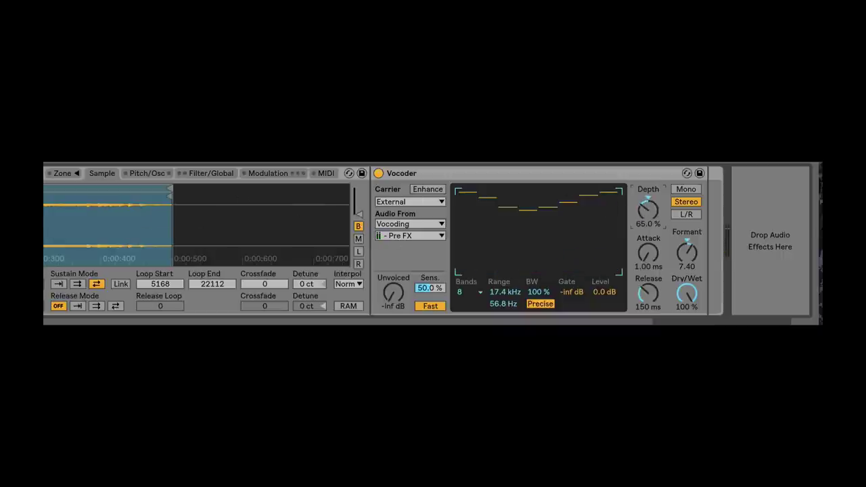
{"action": "left_click_drag", "start_coordinate": [648, 210], "coordinate": [648, 208]}
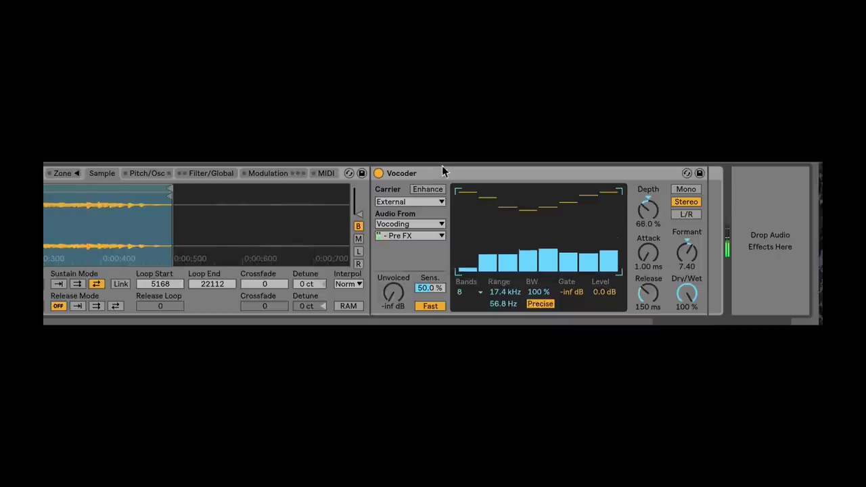
{"action": "left_click_drag", "start_coordinate": [646, 215], "coordinate": [643, 211]}
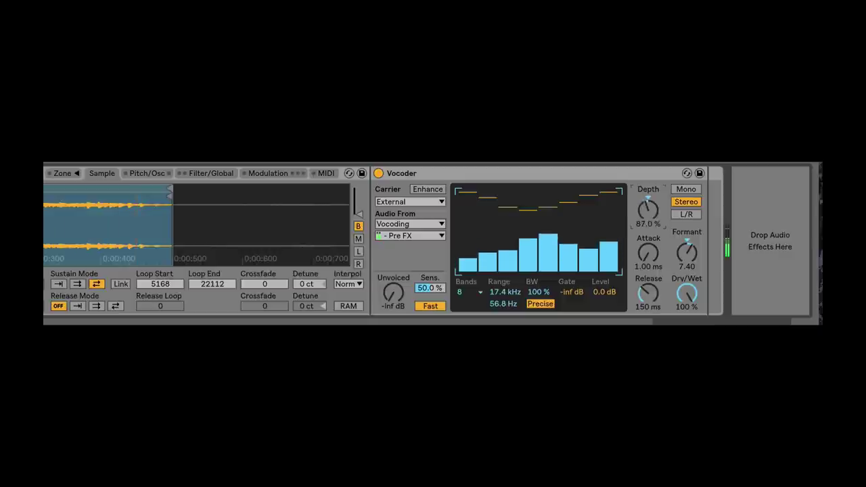
Step: Unmute the Operator chain and balance the rack, with Operator at -6.0 dB and Muhhh at 1.6 dB
{"action": "scroll", "coordinate": [643, 212], "scroll_direction": "left", "scroll_amount": 5}
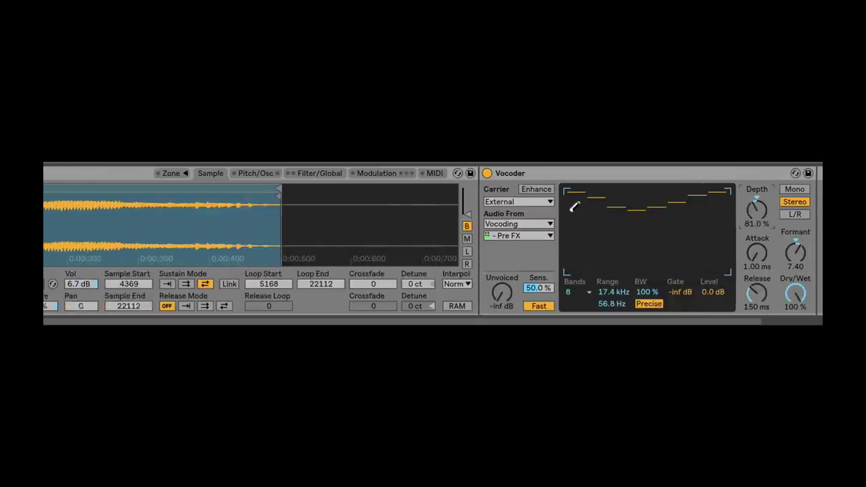
{"action": "scroll", "coordinate": [643, 212], "scroll_direction": "left", "scroll_amount": 5}
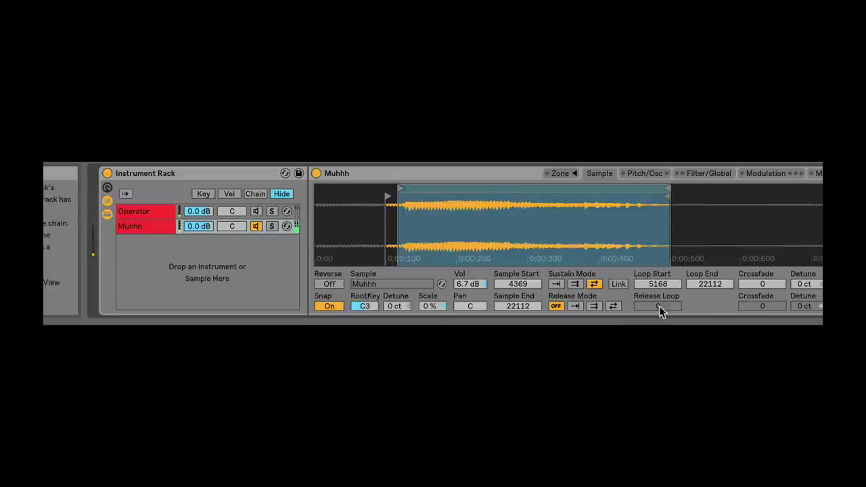
{"action": "left_click", "coordinate": [256, 211]}
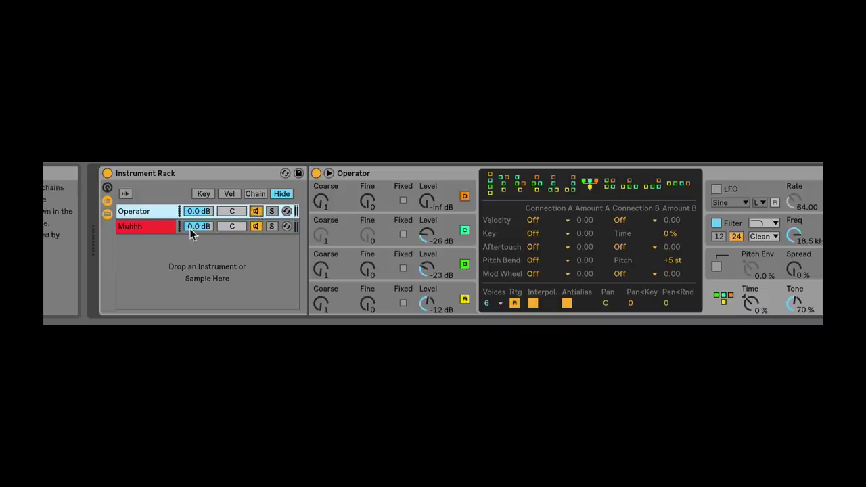
{"action": "left_click", "coordinate": [189, 228]}
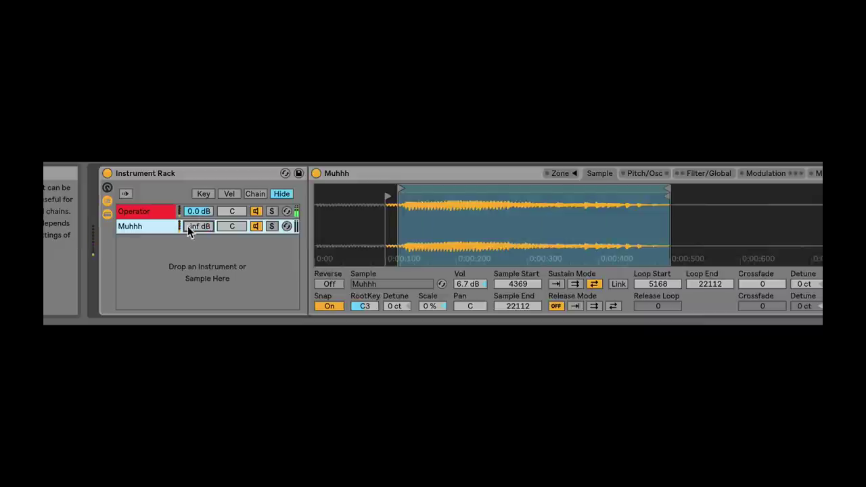
{"action": "left_click_drag", "start_coordinate": [194, 226], "coordinate": [194, 156]}
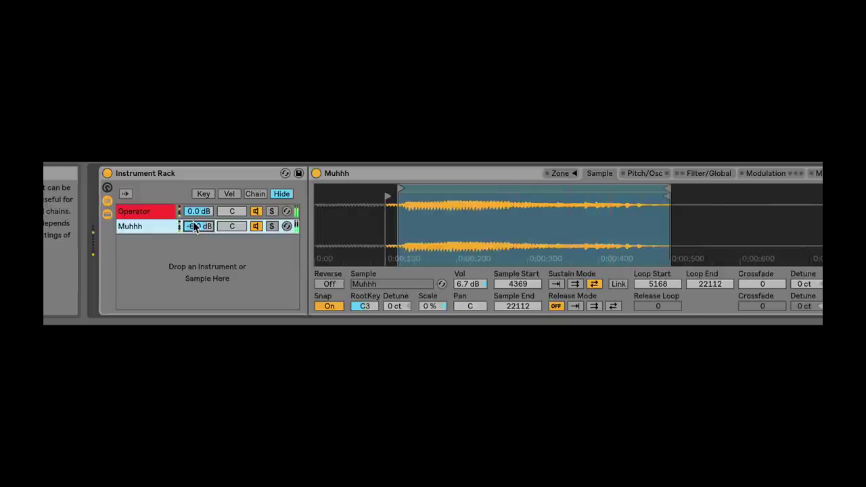
{"action": "mouse_move", "coordinate": [197, 211]}
{"action": "left_mouse_down"}
{"action": "mouse_move", "coordinate": [196, 223]}
{"action": "mouse_move", "coordinate": [200, 215]}
{"action": "left_mouse_up"}
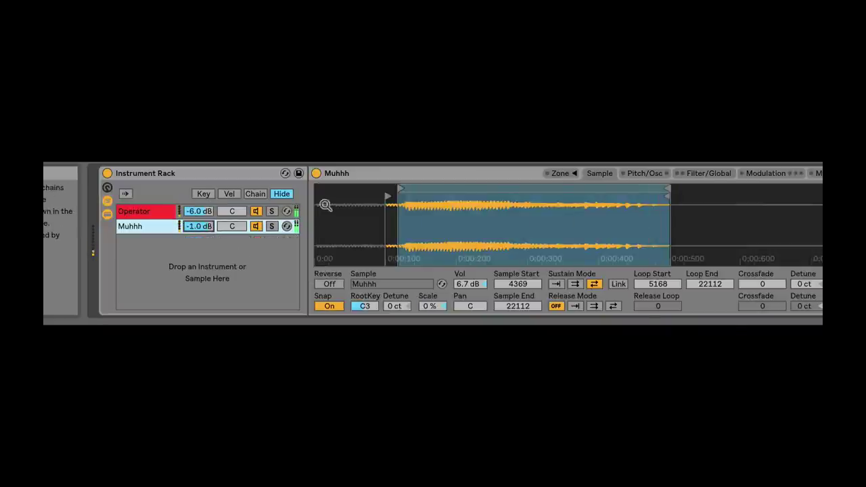
{"action": "left_click_drag", "start_coordinate": [199, 226], "coordinate": [198, 220]}
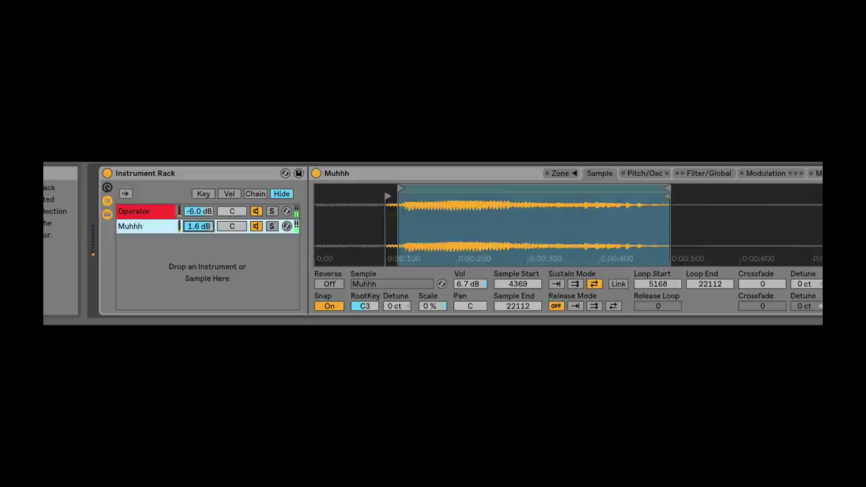
Step: Change the Auto Filter after the rack to a notch around 910 Hz with about 53 % resonance
{"action": "scroll", "coordinate": [457, 240], "scroll_direction": "right", "scroll_amount": 4}
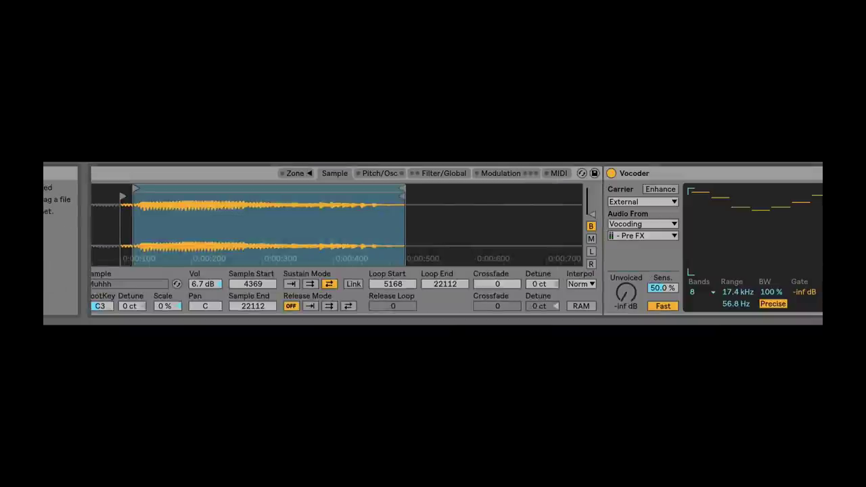
{"action": "scroll", "coordinate": [628, 250], "scroll_direction": "right", "scroll_amount": 6}
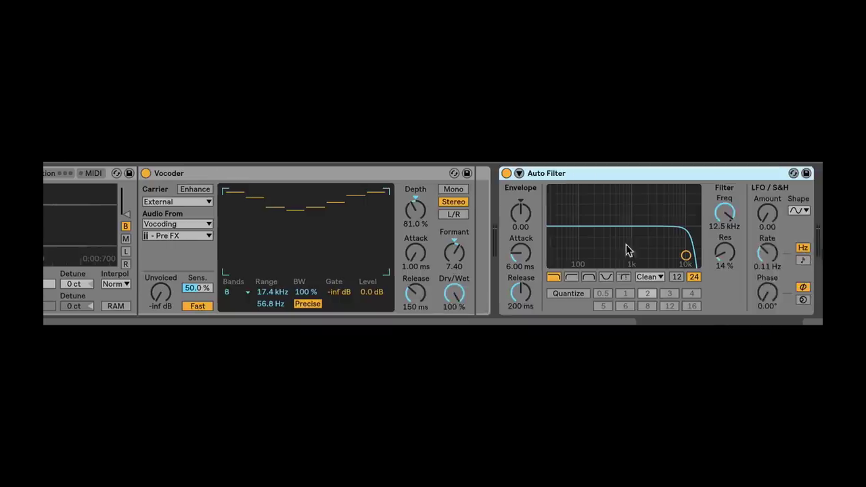
{"action": "left_click", "coordinate": [607, 277]}
{"action": "left_click_drag", "start_coordinate": [686, 256], "coordinate": [629, 233]}
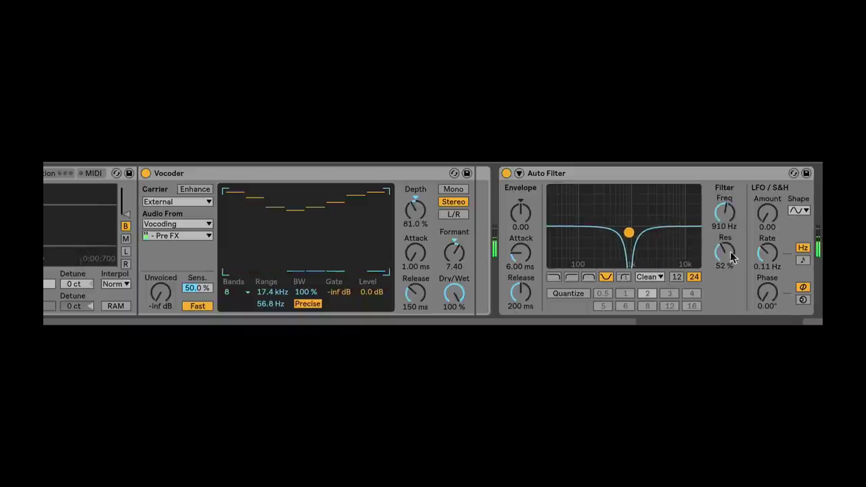
{"action": "scroll", "coordinate": [629, 232], "scroll_direction": "right", "scroll_amount": 2}
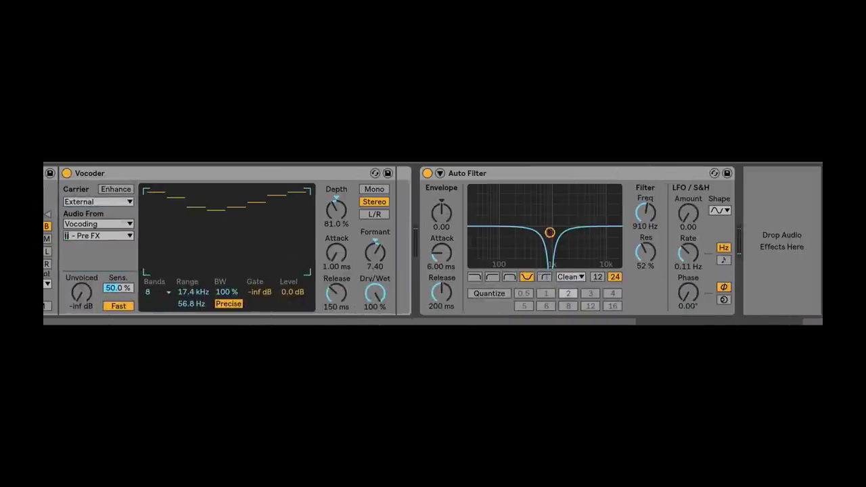
{"action": "mouse_move", "coordinate": [549, 233]}
{"action": "left_mouse_down"}
{"action": "mouse_move", "coordinate": [530, 230]}
{"action": "mouse_move", "coordinate": [552, 232]}
{"action": "left_mouse_up"}
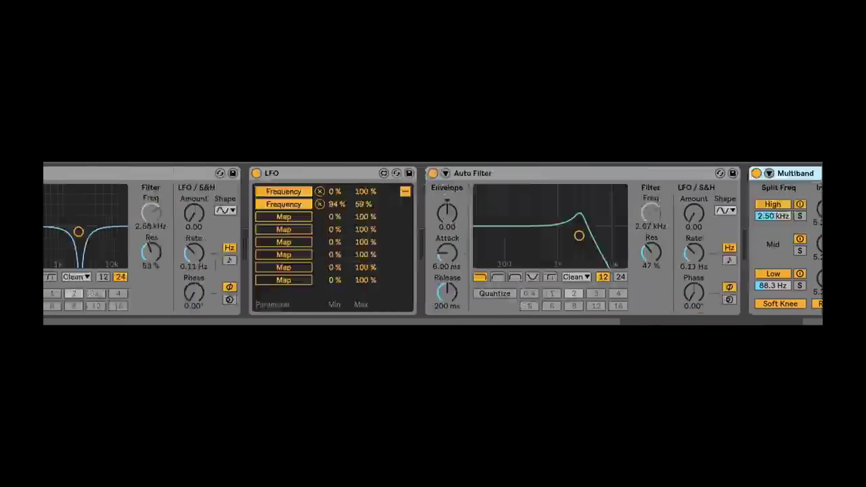
Step: Look through the device chain, examining the Vocoder, Auto Filters, LFO frequency mappings and Multiband settings
{"action": "scroll", "coordinate": [434, 241], "scroll_direction": "left", "scroll_amount": 3}
{"action": "scroll", "coordinate": [433, 240], "scroll_direction": "right", "scroll_amount": 5}
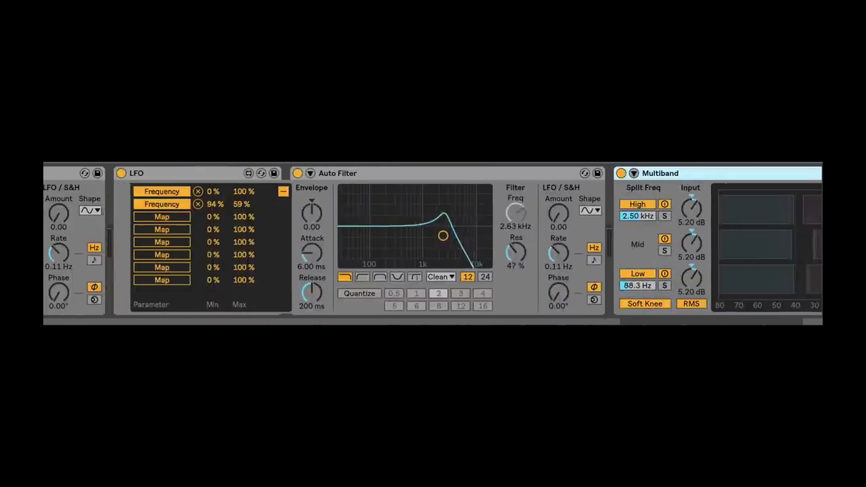
{"action": "scroll", "coordinate": [433, 240], "scroll_direction": "right", "scroll_amount": 6}
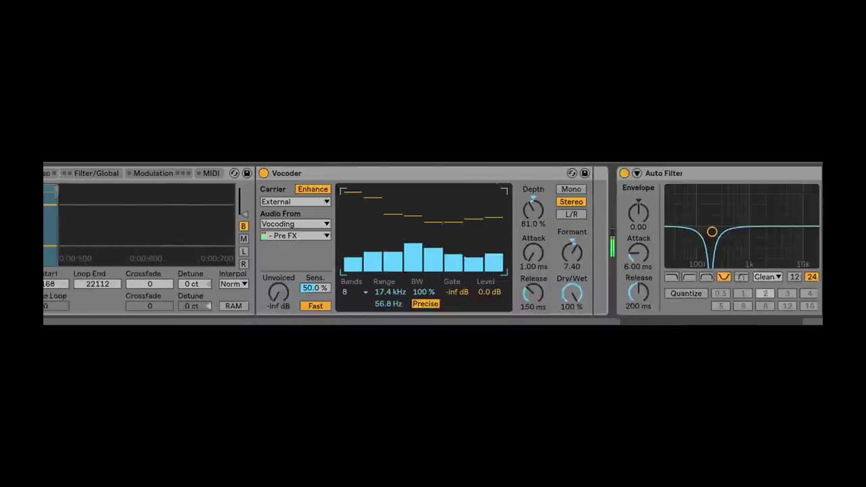
{"action": "scroll", "coordinate": [319, 274], "scroll_direction": "left", "scroll_amount": 4}
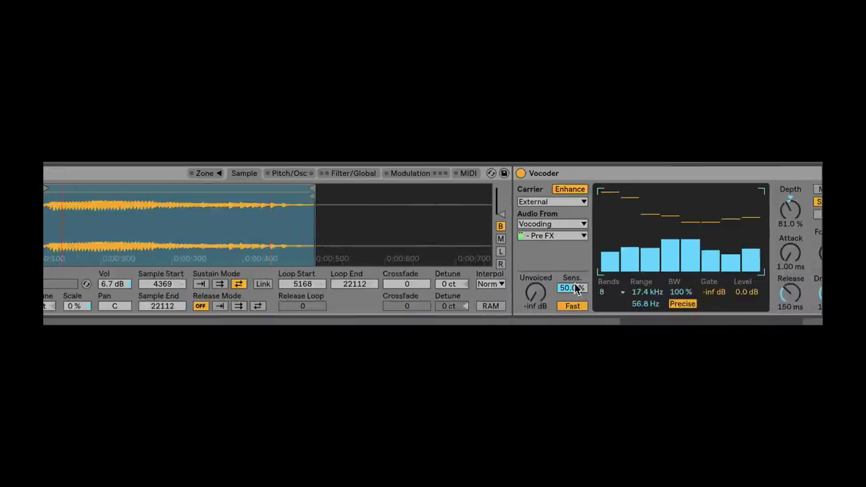
{"action": "scroll", "coordinate": [691, 327], "scroll_direction": "right", "scroll_amount": 10}
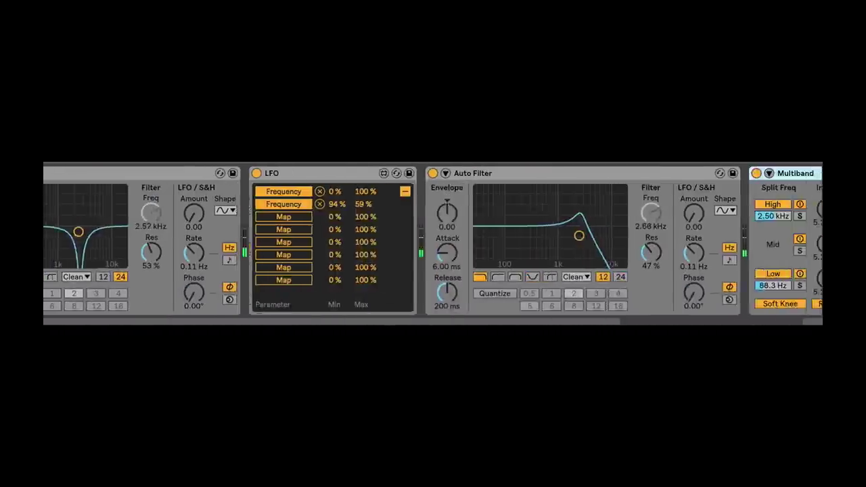
{"action": "scroll", "coordinate": [433, 240], "scroll_direction": "left", "scroll_amount": 1}
{"action": "scroll", "coordinate": [433, 240], "scroll_direction": "right", "scroll_amount": 3}
{"action": "scroll", "coordinate": [433, 240], "scroll_direction": "left", "scroll_amount": 8}
{"action": "scroll", "coordinate": [434, 241], "scroll_direction": "right", "scroll_amount": 8}
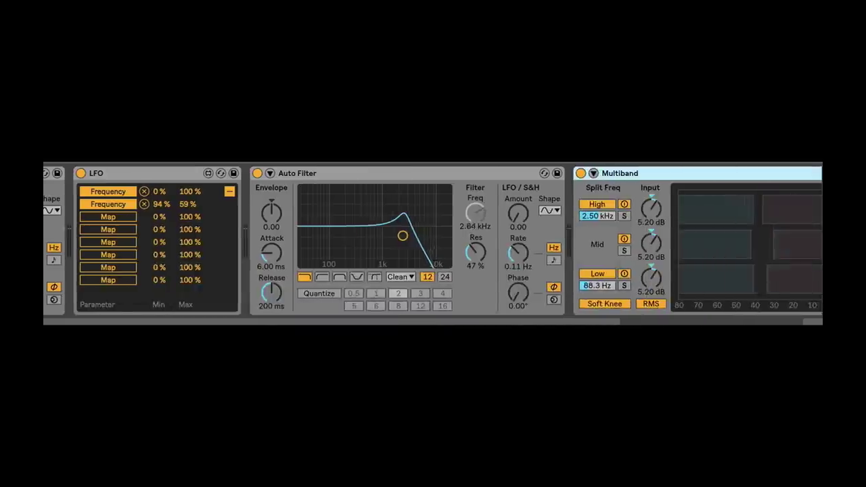
Step: Set Operator's filter to 7.02 kHz with 29 % resonance, and choose the Soft shaper with adjusted drive
{"action": "scroll", "coordinate": [237, 262], "scroll_direction": "left", "scroll_amount": 15}
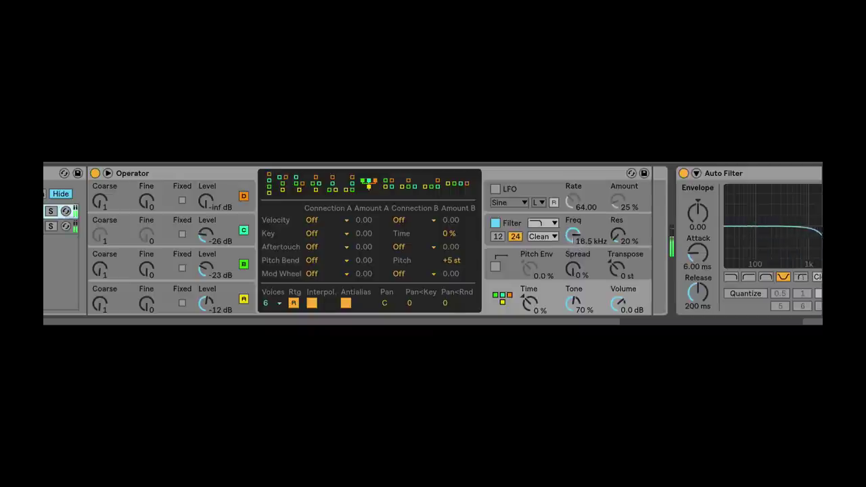
{"action": "mouse_move", "coordinate": [563, 237]}
{"action": "left_mouse_down"}
{"action": "mouse_move", "coordinate": [563, 248]}
{"action": "mouse_move", "coordinate": [574, 230]}
{"action": "left_mouse_up"}
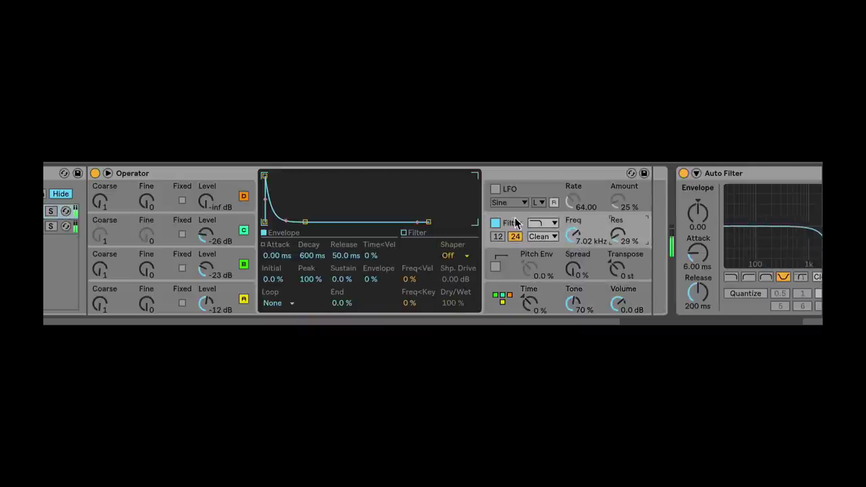
{"action": "left_click", "coordinate": [447, 255]}
{"action": "left_click", "coordinate": [453, 272]}
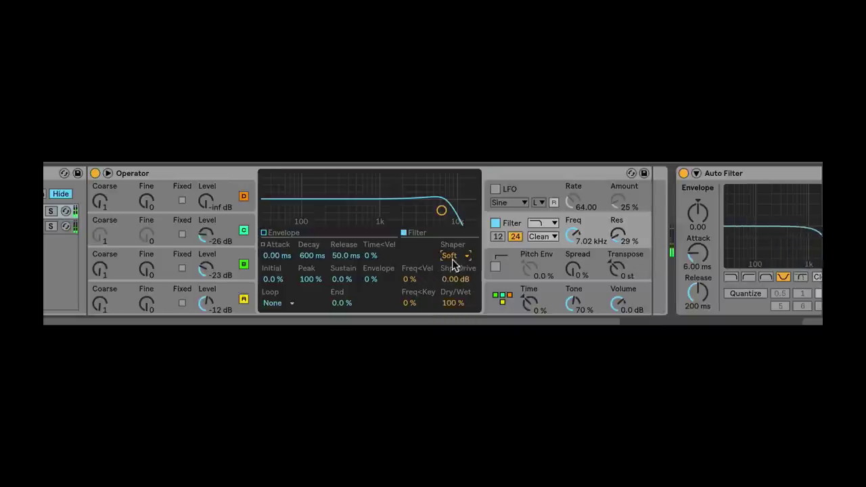
{"action": "mouse_move", "coordinate": [455, 279]}
{"action": "left_mouse_down"}
{"action": "mouse_move", "coordinate": [456, 267]}
{"action": "mouse_move", "coordinate": [457, 284]}
{"action": "left_mouse_up"}
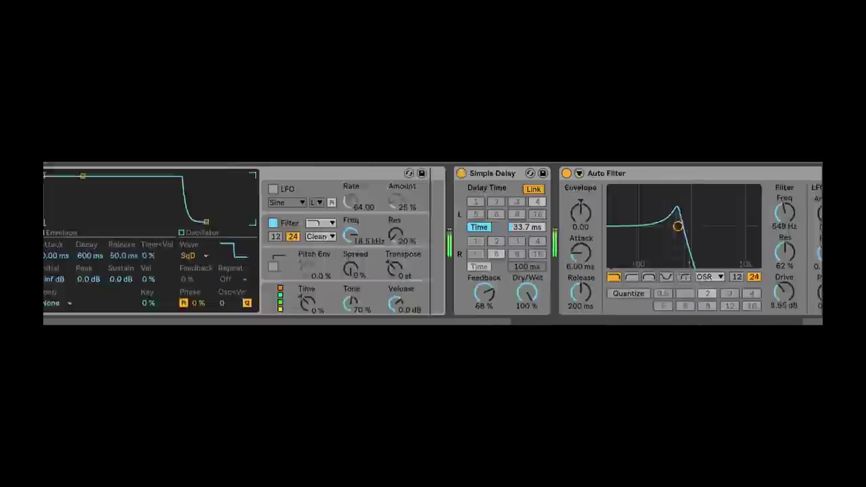
Step: Examine the second Operator chain and the Simple Delay, and inspect the first Operator chain's amplitude envelope
{"action": "scroll", "coordinate": [433, 240], "scroll_direction": "left", "scroll_amount": 3}
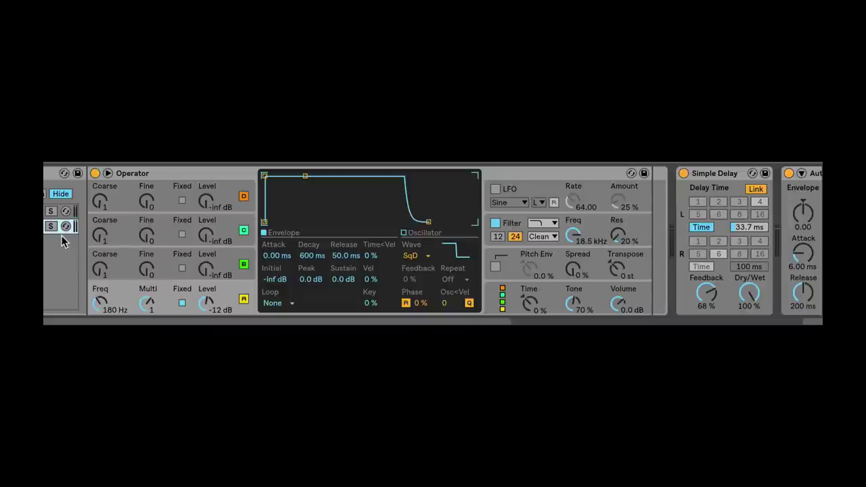
{"action": "left_click", "coordinate": [146, 175]}
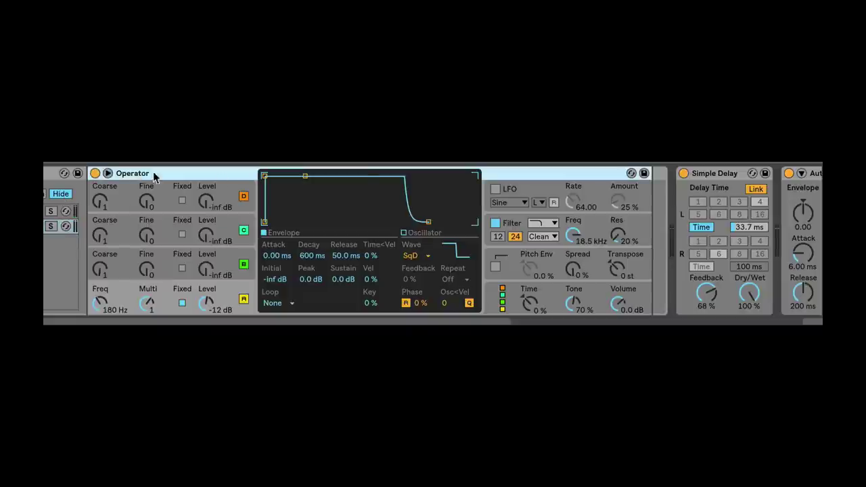
{"action": "left_click", "coordinate": [702, 175]}
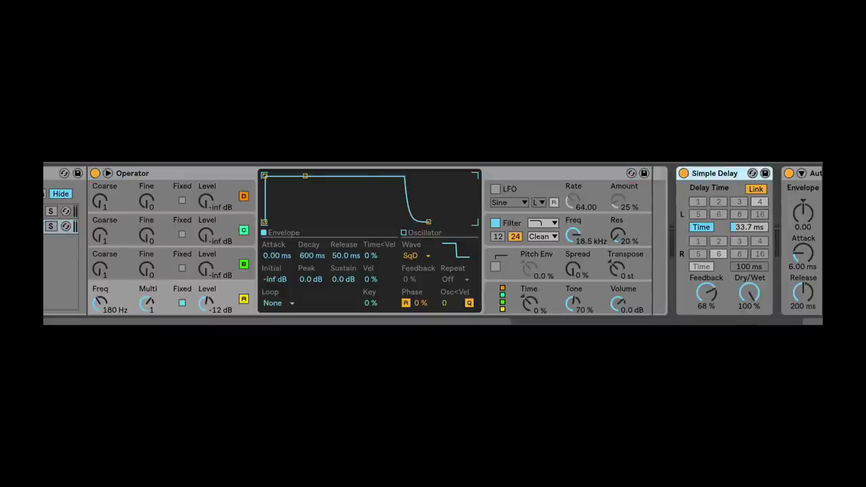
{"action": "scroll", "coordinate": [433, 240], "scroll_direction": "right", "scroll_amount": 3}
{"action": "scroll", "coordinate": [434, 240], "scroll_direction": "left", "scroll_amount": 3}
{"action": "scroll", "coordinate": [434, 241], "scroll_direction": "right", "scroll_amount": 4}
{"action": "scroll", "coordinate": [433, 241], "scroll_direction": "left", "scroll_amount": 4}
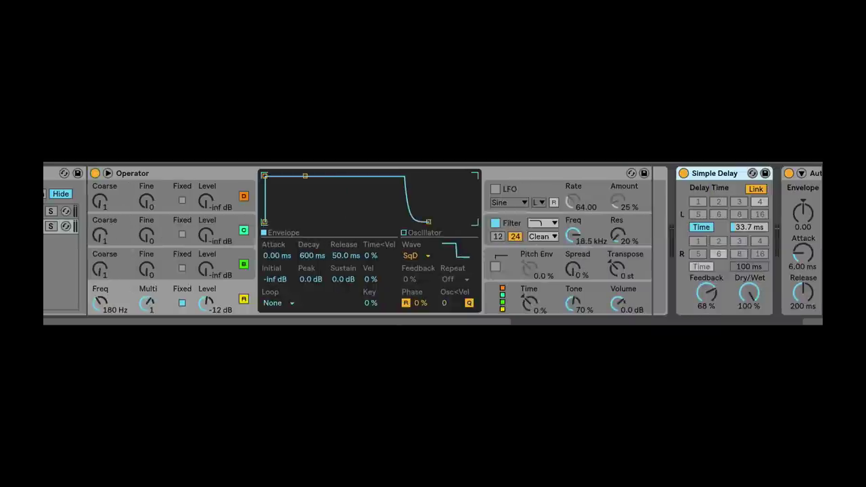
{"action": "left_click", "coordinate": [46, 211]}
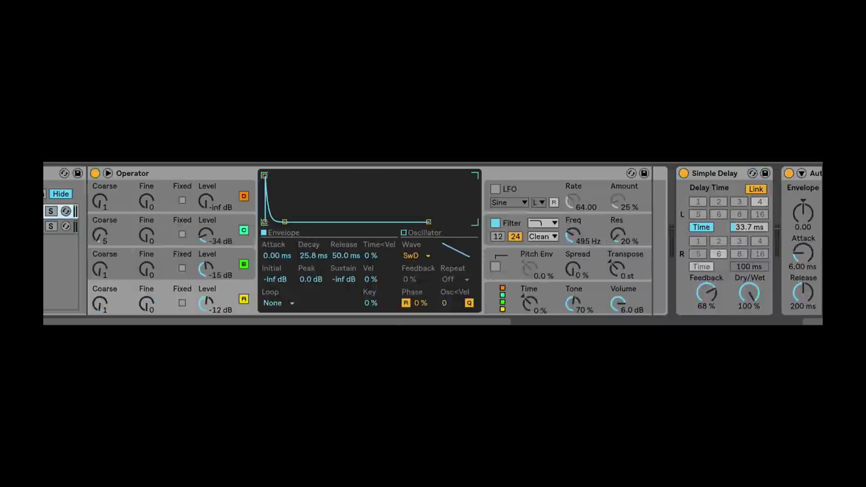
{"action": "left_click", "coordinate": [265, 177]}
{"action": "left_click_drag", "start_coordinate": [265, 181], "coordinate": [265, 177]}
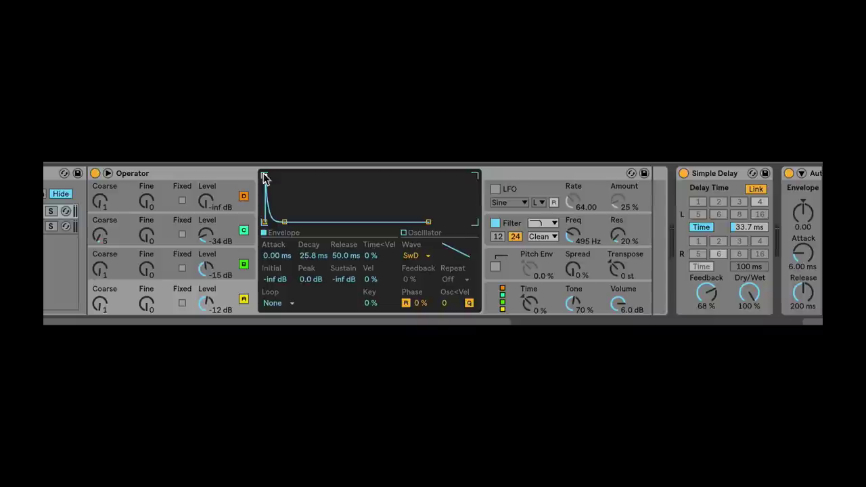
Step: Bypass all the effects after the rack: Simple Delay, Auto Filter, OTT, Gate and Saturator
{"action": "left_click", "coordinate": [684, 173]}
{"action": "left_click", "coordinate": [789, 173]}
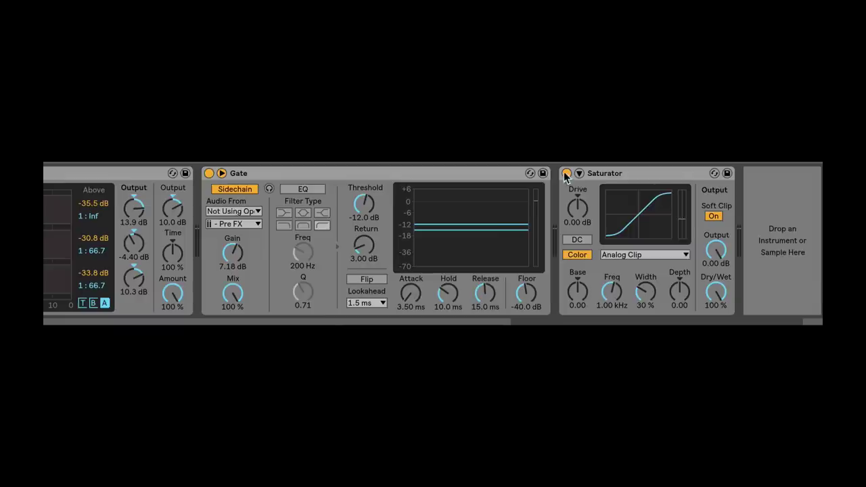
{"action": "scroll", "coordinate": [566, 176], "scroll_direction": "left", "scroll_amount": 10}
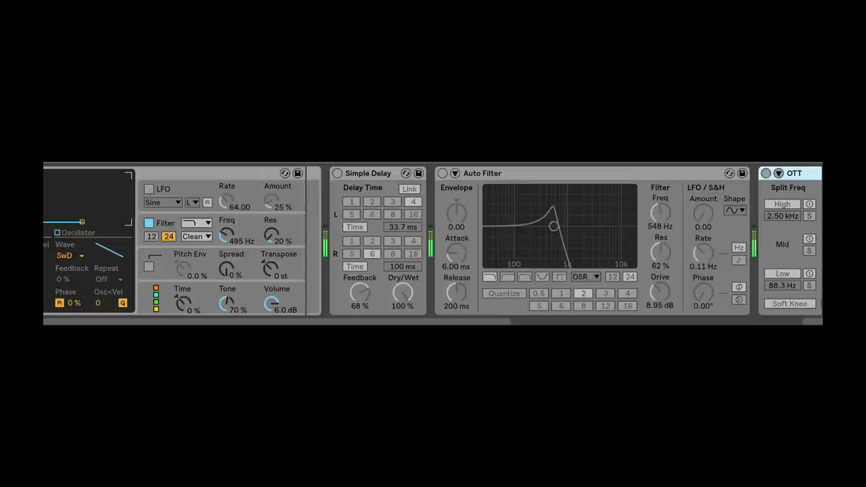
{"action": "scroll", "coordinate": [77, 173], "scroll_direction": "left", "scroll_amount": 5}
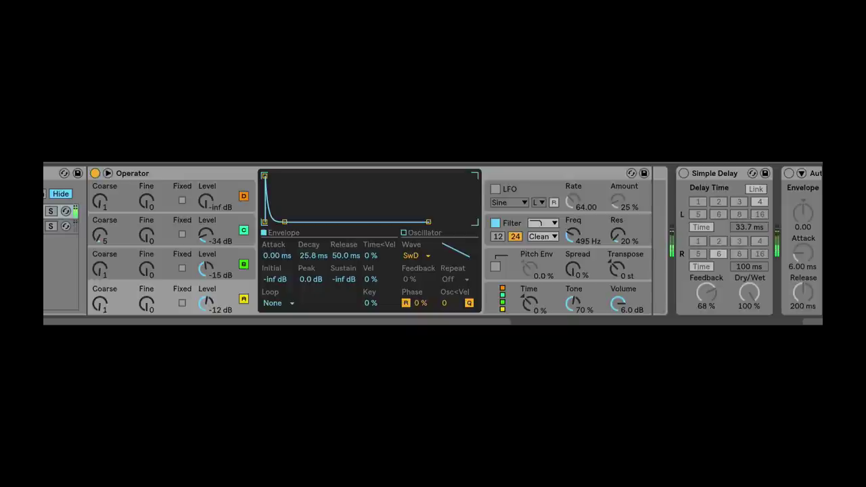
Step: Compare the sound with the Simple Delay off and on, leave it enabled, and set its feedback to 73 %
{"action": "left_click", "coordinate": [696, 174]}
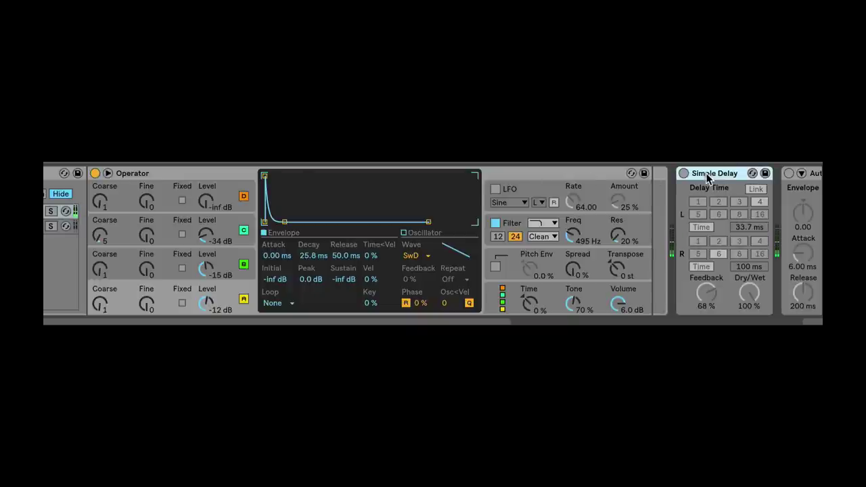
{"action": "left_click", "coordinate": [685, 173]}
{"action": "left_click", "coordinate": [684, 174]}
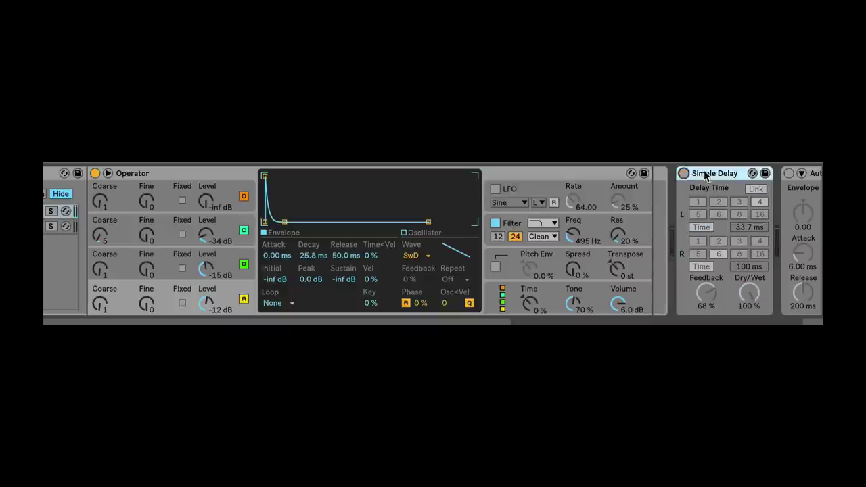
{"action": "left_click", "coordinate": [684, 174]}
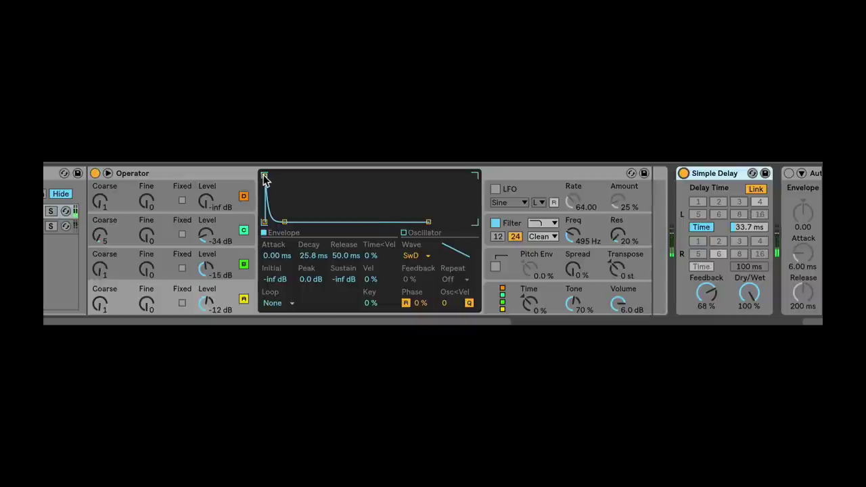
{"action": "left_click_drag", "start_coordinate": [708, 327], "coordinate": [733, 327]}
{"action": "left_click", "coordinate": [399, 295]}
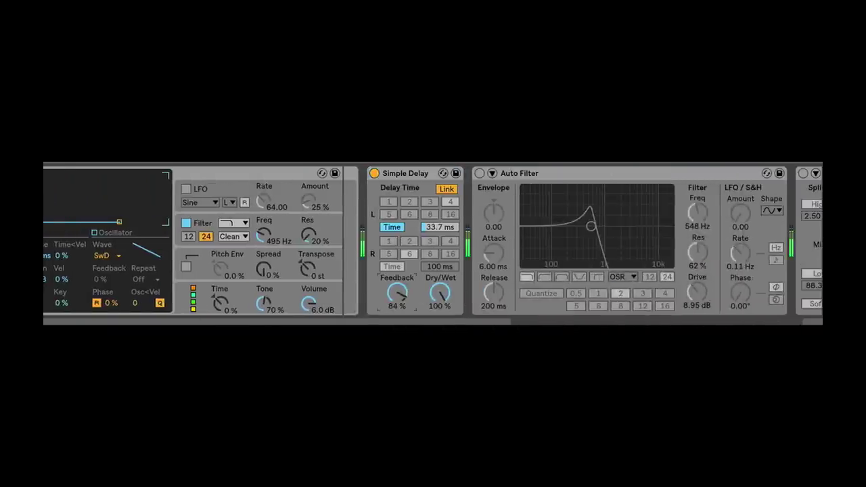
{"action": "left_click_drag", "start_coordinate": [398, 294], "coordinate": [398, 302]}
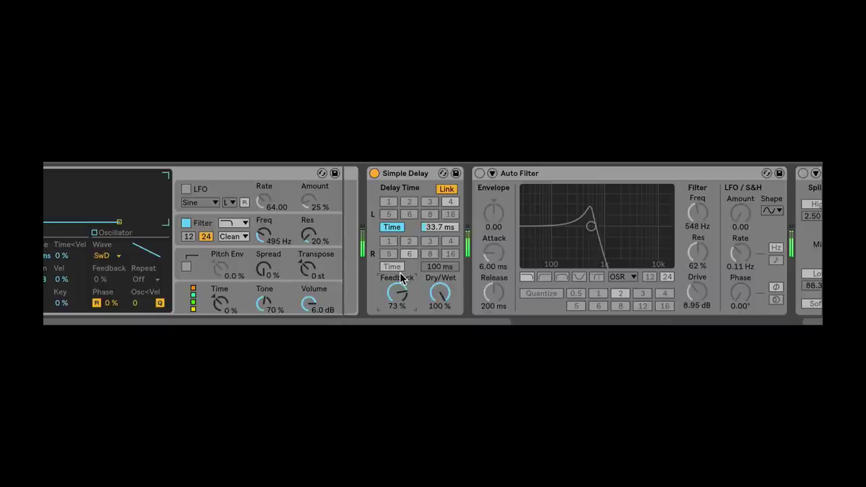
Step: Re-enable the Auto Filter and set its low-pass to 568 Hz with 59 % resonance
{"action": "left_click", "coordinate": [438, 229]}
{"action": "left_click", "coordinate": [479, 174]}
{"action": "mouse_move", "coordinate": [591, 227]}
{"action": "left_mouse_down"}
{"action": "mouse_move", "coordinate": [607, 234]}
{"action": "mouse_move", "coordinate": [572, 234]}
{"action": "mouse_move", "coordinate": [605, 226]}
{"action": "mouse_move", "coordinate": [578, 230]}
{"action": "mouse_move", "coordinate": [592, 231]}
{"action": "left_mouse_up"}
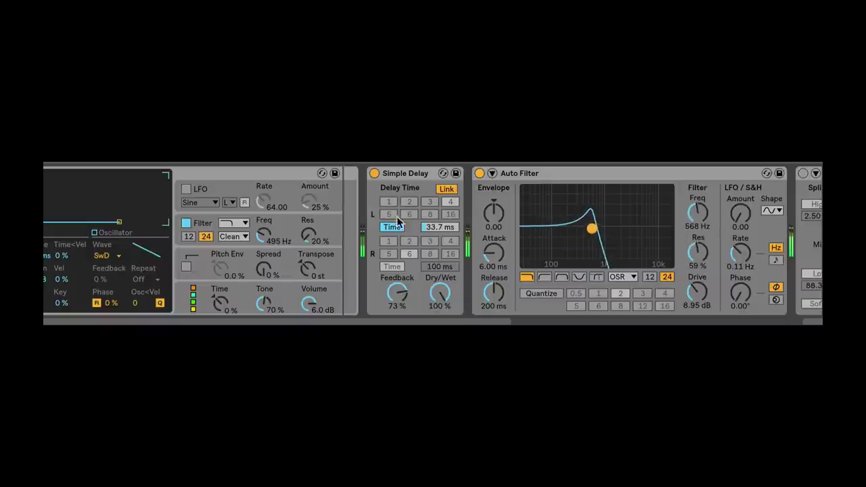
Step: Unlink the Simple Delay channels, set the right channel to a free time of 32.8 ms, and adjust the Auto Filter to 787 Hz with 64 % resonance
{"action": "left_click", "coordinate": [393, 266]}
{"action": "left_click", "coordinate": [446, 189]}
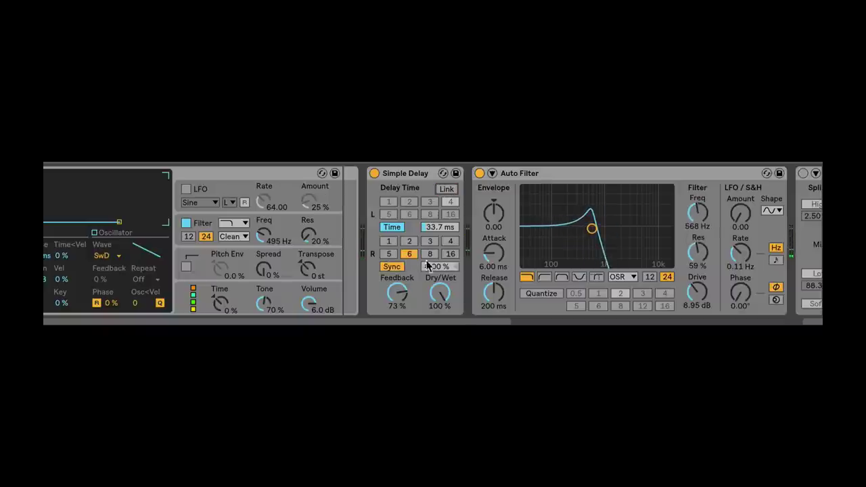
{"action": "left_click", "coordinate": [394, 266]}
{"action": "left_click_drag", "start_coordinate": [428, 269], "coordinate": [427, 305]}
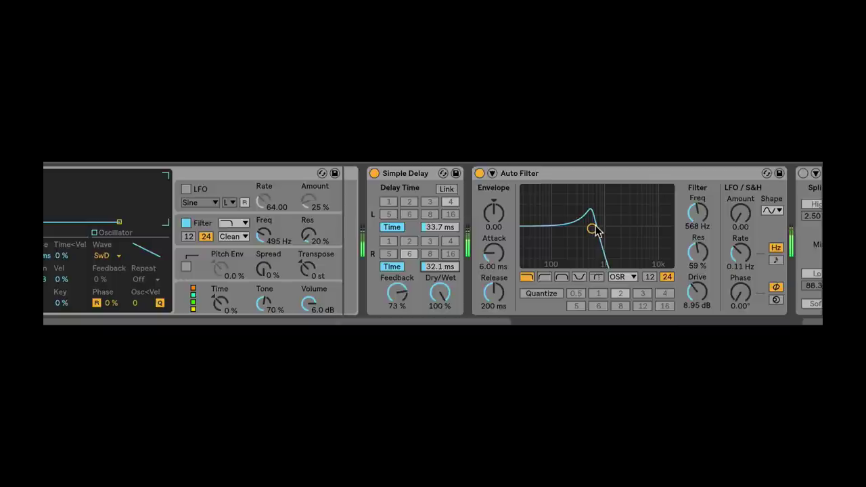
{"action": "mouse_move", "coordinate": [592, 229]}
{"action": "left_mouse_down"}
{"action": "mouse_move", "coordinate": [584, 232]}
{"action": "mouse_move", "coordinate": [621, 230]}
{"action": "mouse_move", "coordinate": [599, 241]}
{"action": "mouse_move", "coordinate": [595, 232]}
{"action": "mouse_move", "coordinate": [621, 231]}
{"action": "mouse_move", "coordinate": [587, 226]}
{"action": "mouse_move", "coordinate": [600, 226]}
{"action": "left_mouse_up"}
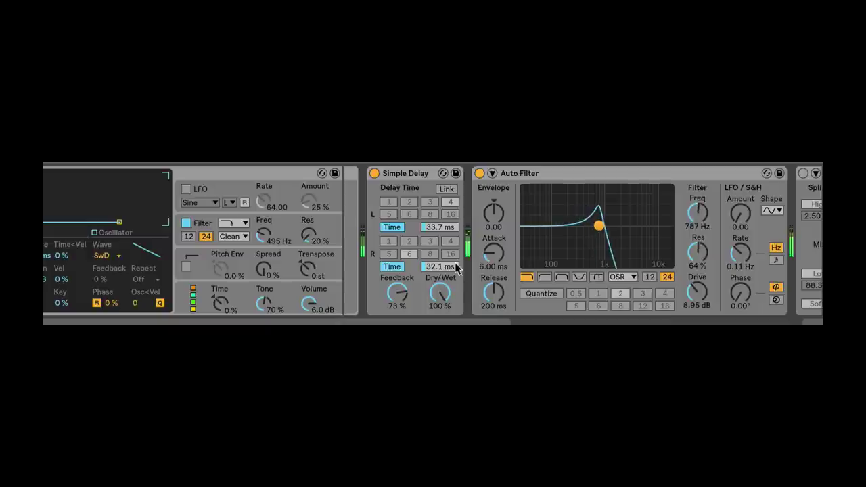
{"action": "type", "text": "32."}
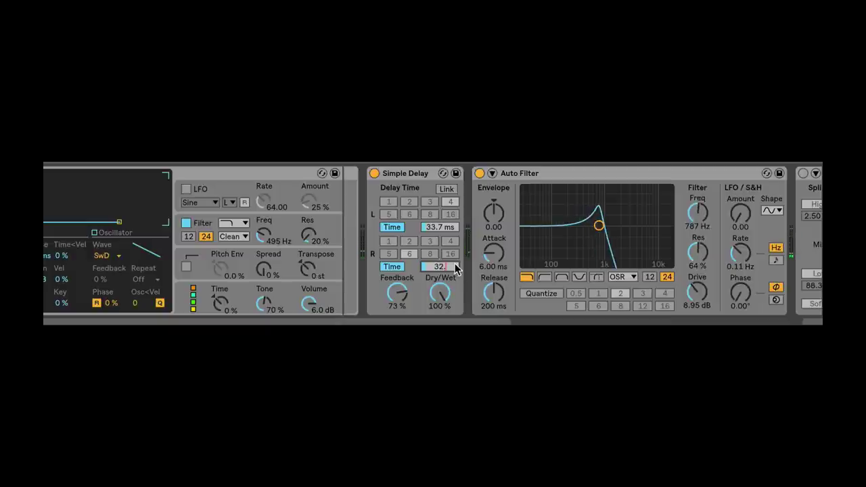
Step: Set the Auto Filter to 878 Hz with 51 % resonance, and re-enable OTT with its amount at 97 %
{"action": "mouse_move", "coordinate": [599, 226]}
{"action": "left_mouse_down"}
{"action": "mouse_move", "coordinate": [575, 226]}
{"action": "mouse_move", "coordinate": [625, 228]}
{"action": "mouse_move", "coordinate": [564, 239]}
{"action": "mouse_move", "coordinate": [597, 228]}
{"action": "mouse_move", "coordinate": [607, 240]}
{"action": "left_mouse_up"}
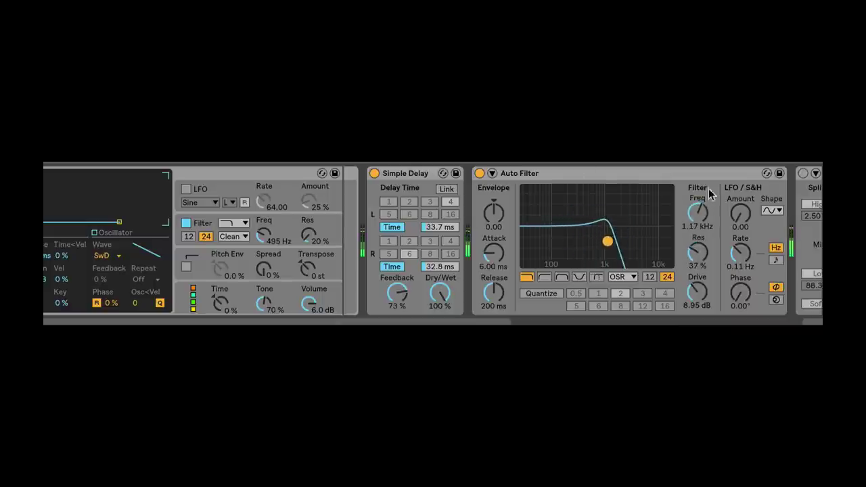
{"action": "scroll", "coordinate": [728, 302], "scroll_direction": "right", "scroll_amount": 5}
{"action": "scroll", "coordinate": [555, 224], "scroll_direction": "right", "scroll_amount": 4}
{"action": "scroll", "coordinate": [555, 223], "scroll_direction": "left", "scroll_amount": 4}
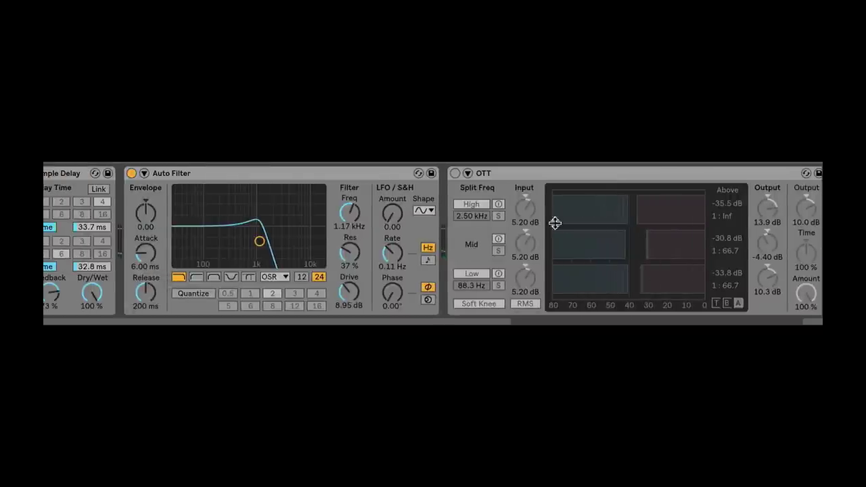
{"action": "left_click", "coordinate": [456, 174]}
{"action": "scroll", "coordinate": [433, 244], "scroll_direction": "right", "scroll_amount": 4}
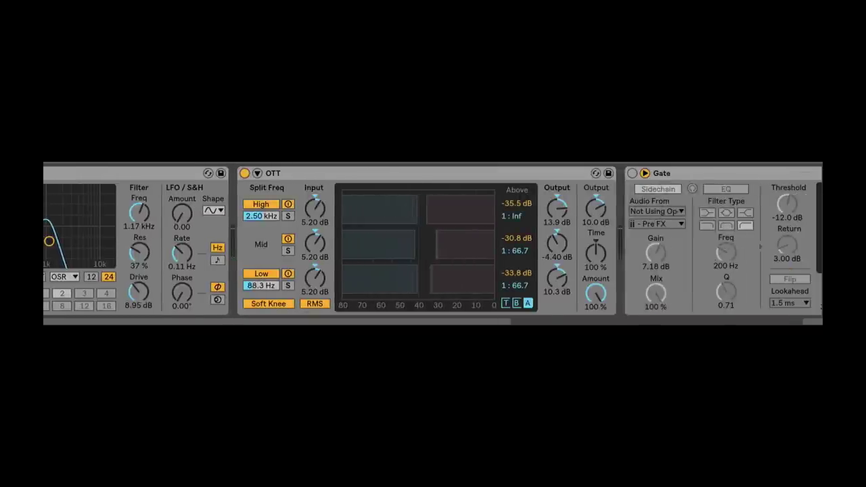
{"action": "left_click_drag", "start_coordinate": [596, 293], "coordinate": [595, 294]}
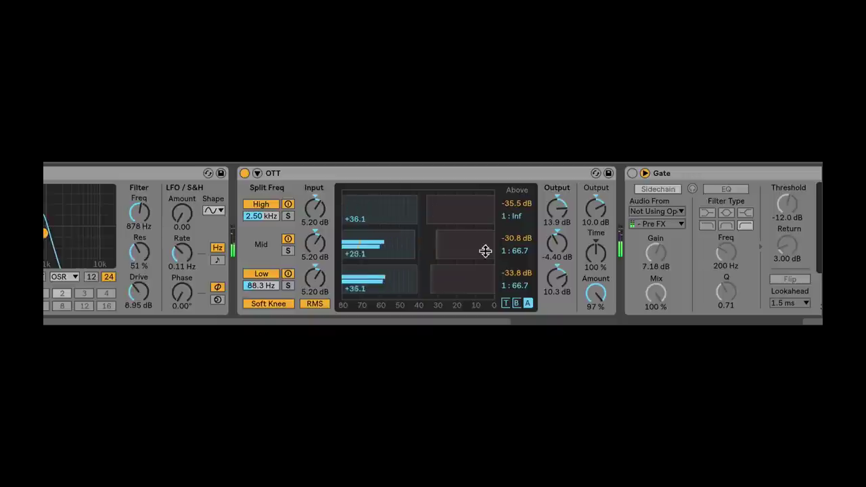
Step: Look through the effects chain from Operator's filter to the Saturator, checking the Simple Delay, Auto Filter, OTT and Gate settings
{"action": "scroll", "coordinate": [748, 319], "scroll_direction": "left", "scroll_amount": 10}
{"action": "scroll", "coordinate": [748, 319], "scroll_direction": "right", "scroll_amount": 12}
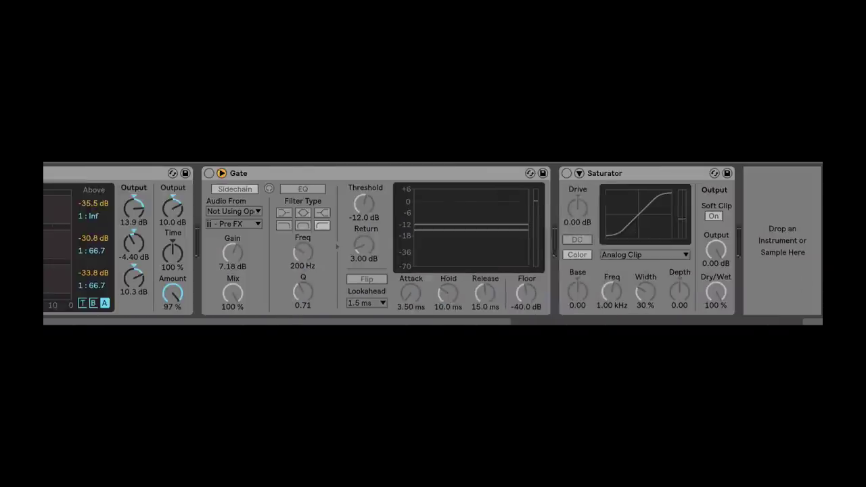
{"action": "scroll", "coordinate": [748, 319], "scroll_direction": "left", "scroll_amount": 1}
{"action": "scroll", "coordinate": [736, 324], "scroll_direction": "left", "scroll_amount": 10}
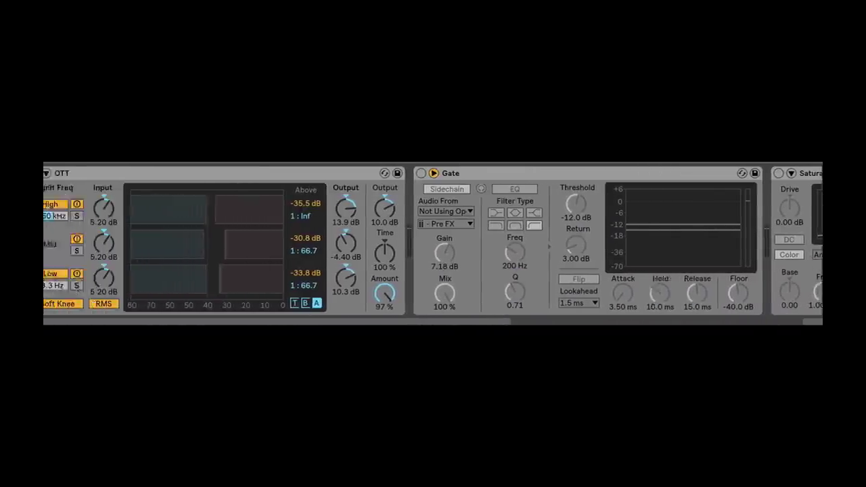
{"action": "scroll", "coordinate": [735, 324], "scroll_direction": "right", "scroll_amount": 10}
{"action": "scroll", "coordinate": [735, 323], "scroll_direction": "left", "scroll_amount": 4}
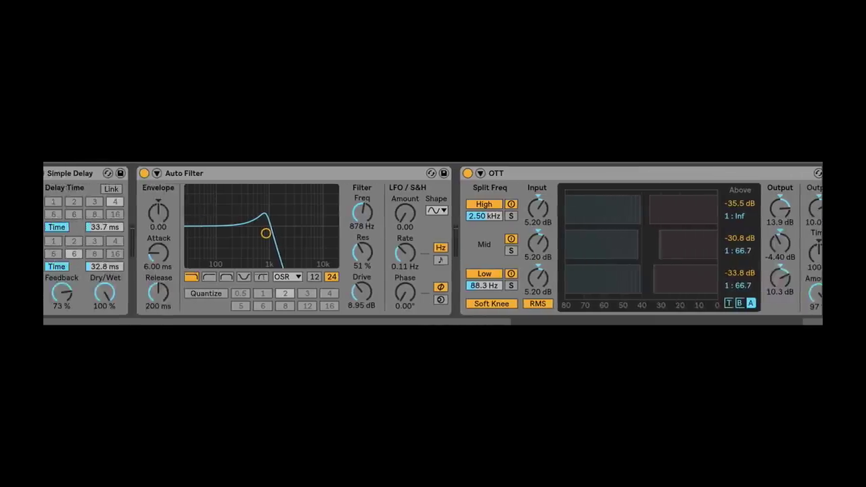
{"action": "scroll", "coordinate": [735, 323], "scroll_direction": "left", "scroll_amount": 5}
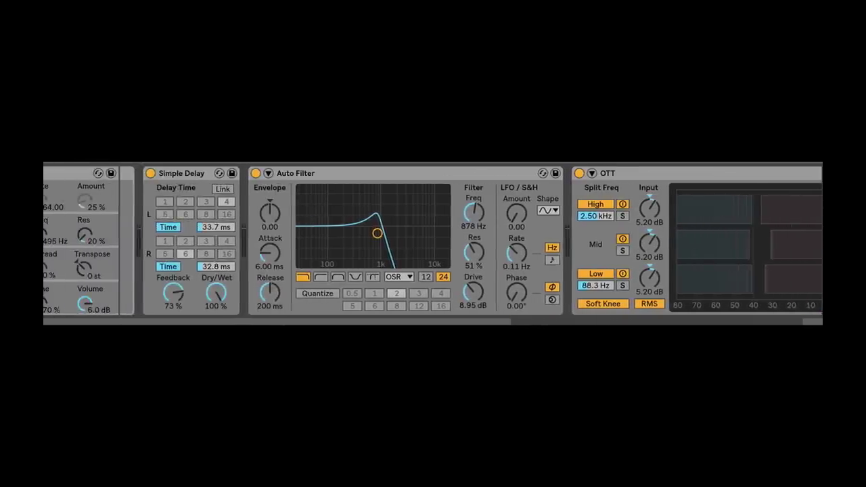
{"action": "scroll", "coordinate": [735, 323], "scroll_direction": "left", "scroll_amount": 4}
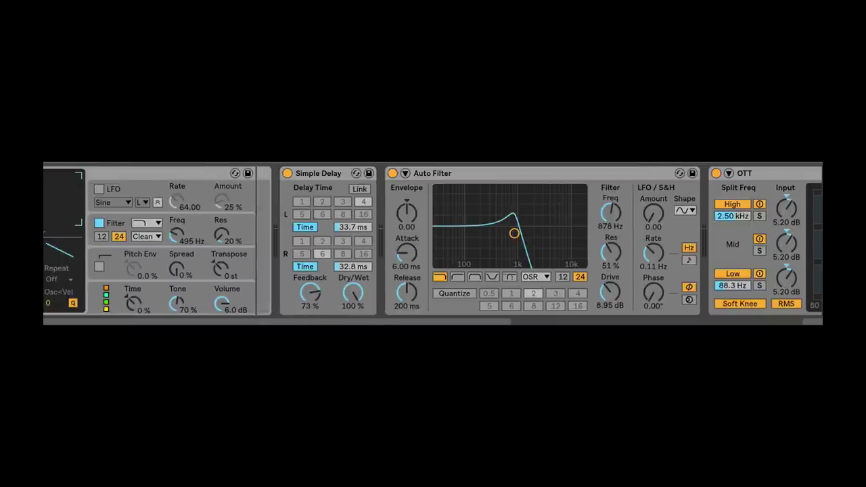
{"action": "scroll", "coordinate": [735, 323], "scroll_direction": "right", "scroll_amount": 15}
{"action": "scroll", "coordinate": [735, 324], "scroll_direction": "right", "scroll_amount": 10}
{"action": "scroll", "coordinate": [735, 324], "scroll_direction": "left", "scroll_amount": 4}
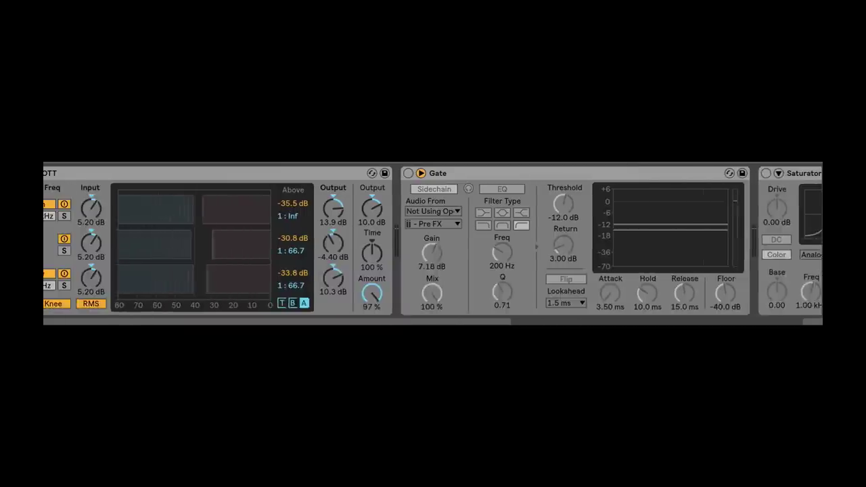
{"action": "scroll", "coordinate": [735, 323], "scroll_direction": "left", "scroll_amount": 4}
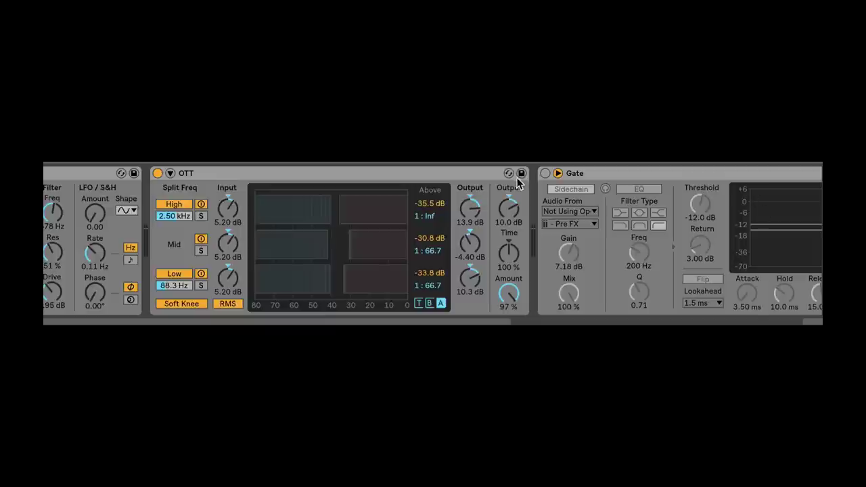
Step: Re-enable the Gate after OTT and check its sidechain section, toggling the sidechain off and back on
{"action": "left_click", "coordinate": [545, 174]}
{"action": "scroll", "coordinate": [545, 176], "scroll_direction": "right", "scroll_amount": 10}
{"action": "scroll", "coordinate": [332, 201], "scroll_direction": "left", "scroll_amount": 4}
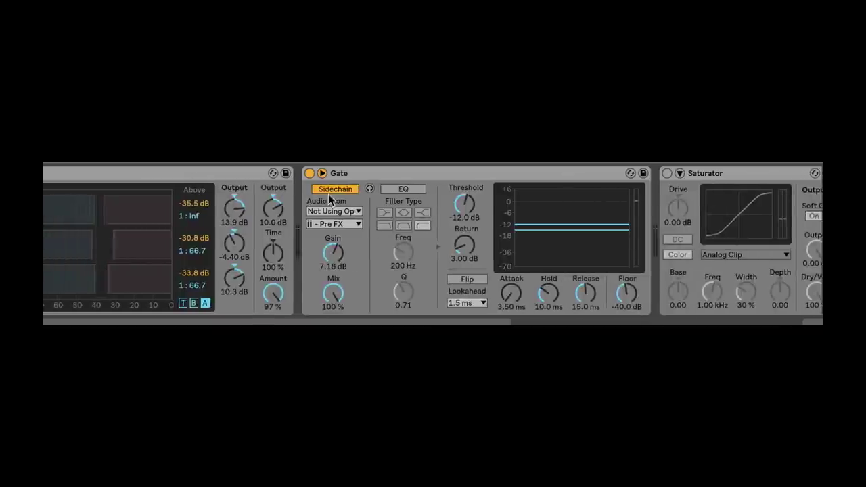
{"action": "left_click", "coordinate": [322, 173]}
{"action": "left_click", "coordinate": [323, 173]}
{"action": "left_click", "coordinate": [335, 188]}
{"action": "left_click", "coordinate": [334, 189]}
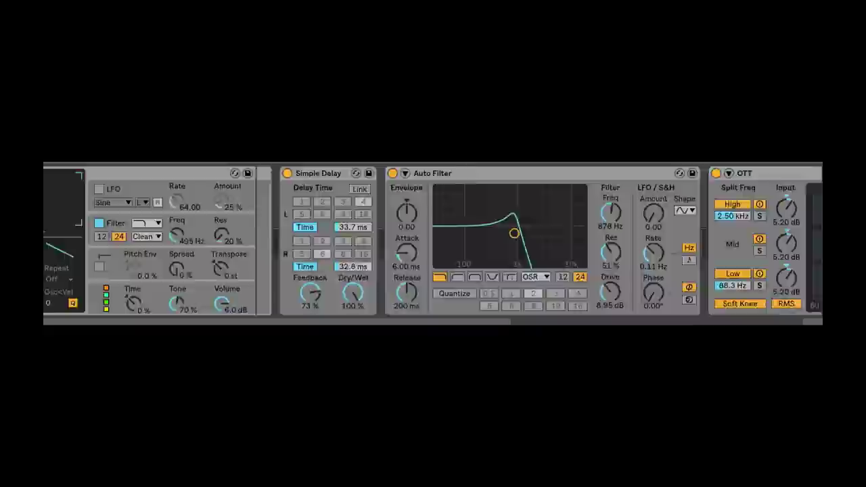
Step: Solo the Operator 2 chain in the Instrument Rack and set its volume to -18.0 dB
{"action": "scroll", "coordinate": [80, 252], "scroll_direction": "left", "scroll_amount": 10}
{"action": "scroll", "coordinate": [79, 252], "scroll_direction": "left", "scroll_amount": 4}
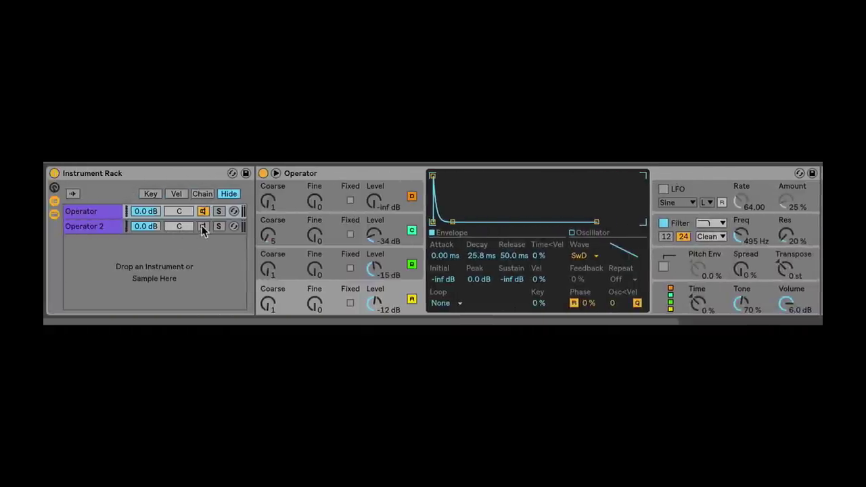
{"action": "left_click", "coordinate": [218, 226]}
{"action": "left_click_drag", "start_coordinate": [145, 225], "coordinate": [67, 233]}
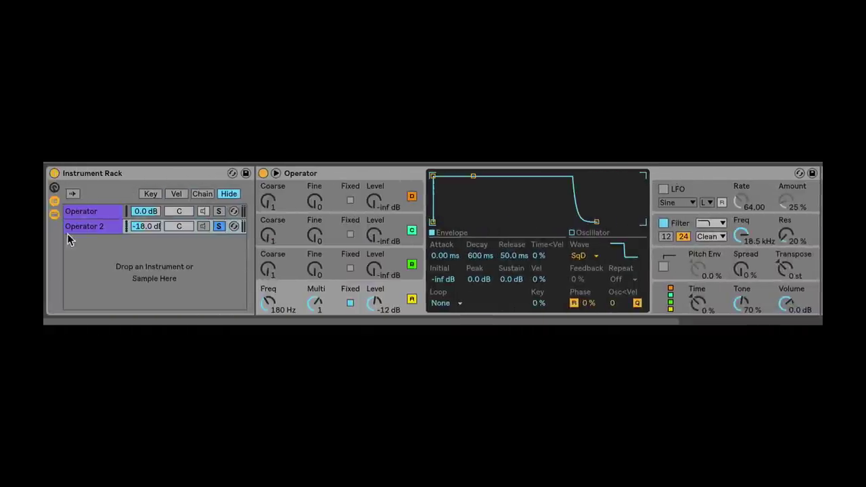
{"action": "left_click", "coordinate": [101, 227]}
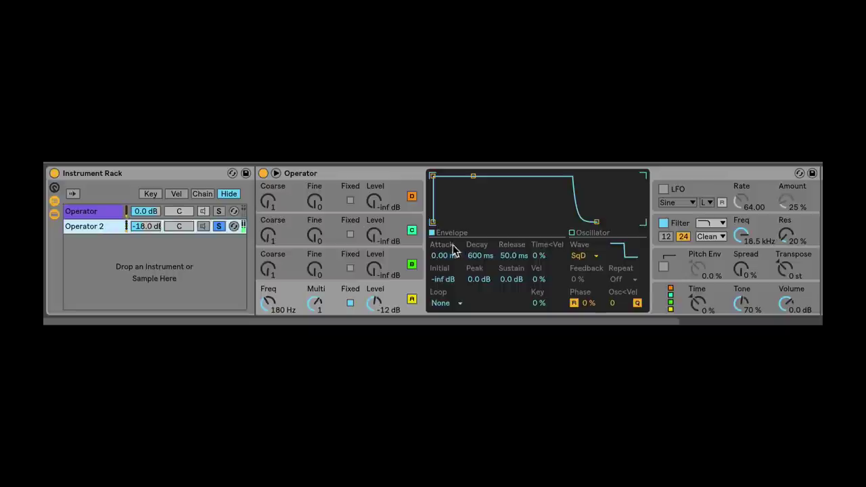
Step: Reset the Operator 2 chain's volume to 0 dB, unsolo it and leave the chain deactivated
{"action": "left_click", "coordinate": [350, 302]}
{"action": "left_click", "coordinate": [390, 302]}
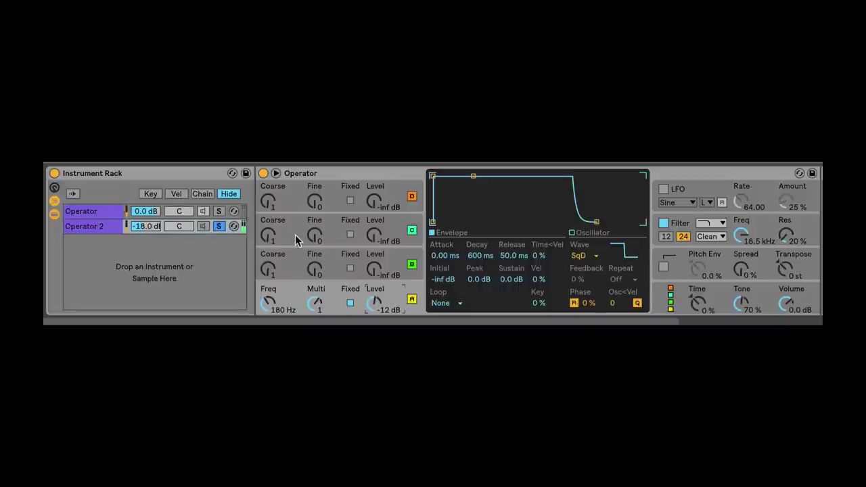
{"action": "left_click", "coordinate": [152, 228]}
{"action": "type", "text": "0"}
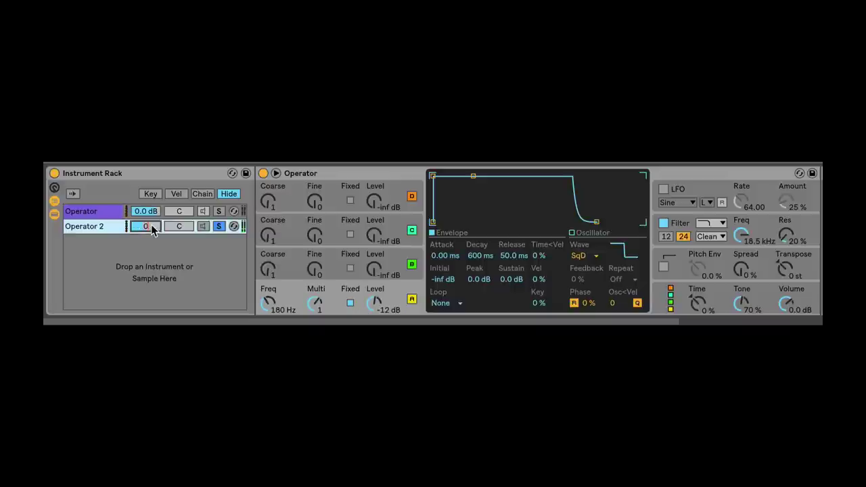
{"action": "left_click", "coordinate": [218, 230]}
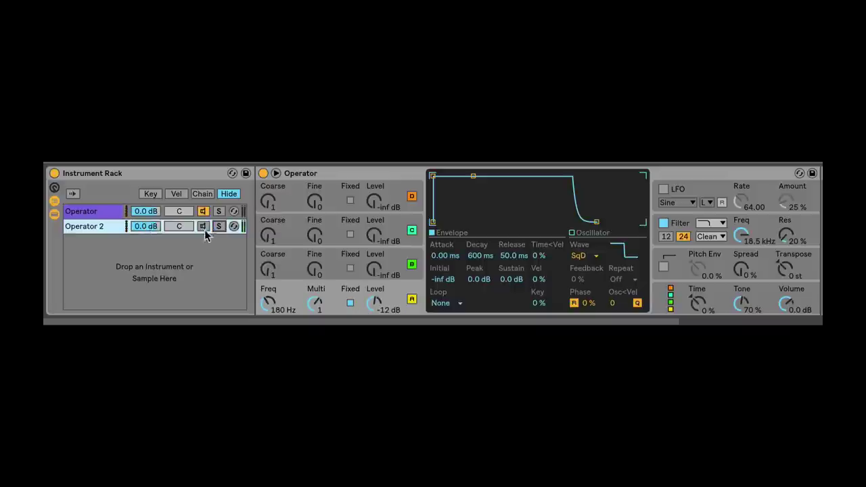
{"action": "left_click", "coordinate": [202, 226]}
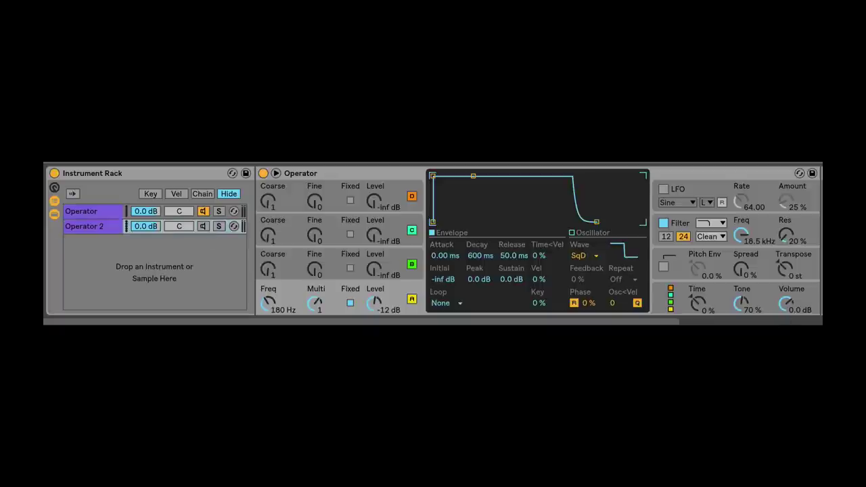
Step: Re-enable OTT and the Gate after the Auto Filter, toggling the Gate's sidechain and leaving it on
{"action": "scroll", "coordinate": [434, 241], "scroll_direction": "right", "scroll_amount": 10}
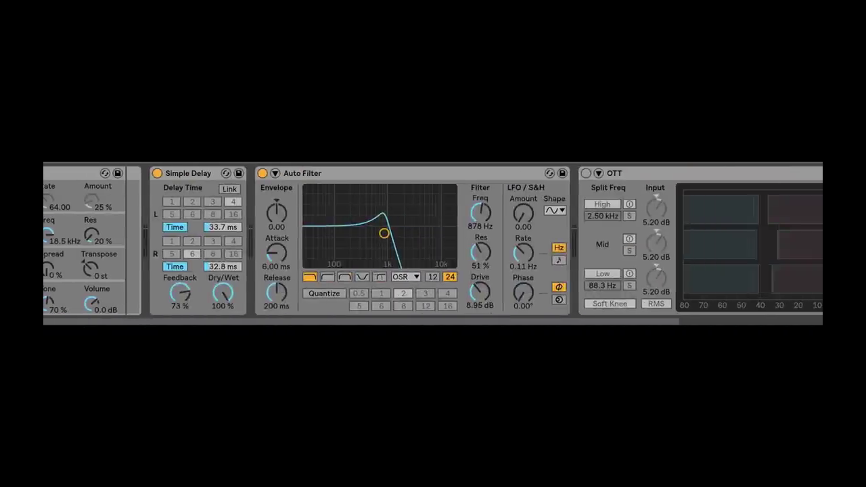
{"action": "left_click", "coordinate": [587, 173]}
{"action": "scroll", "coordinate": [433, 241], "scroll_direction": "right", "scroll_amount": 8}
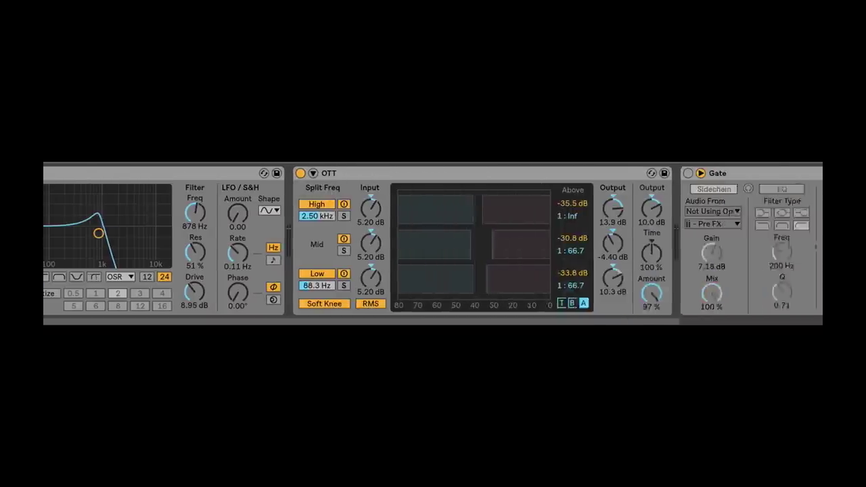
{"action": "left_click", "coordinate": [601, 190]}
{"action": "left_click", "coordinate": [618, 190]}
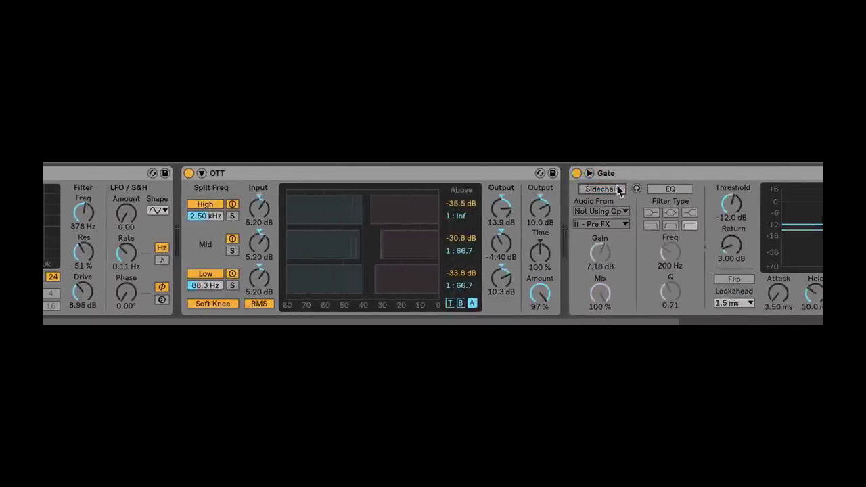
{"action": "left_click", "coordinate": [616, 190]}
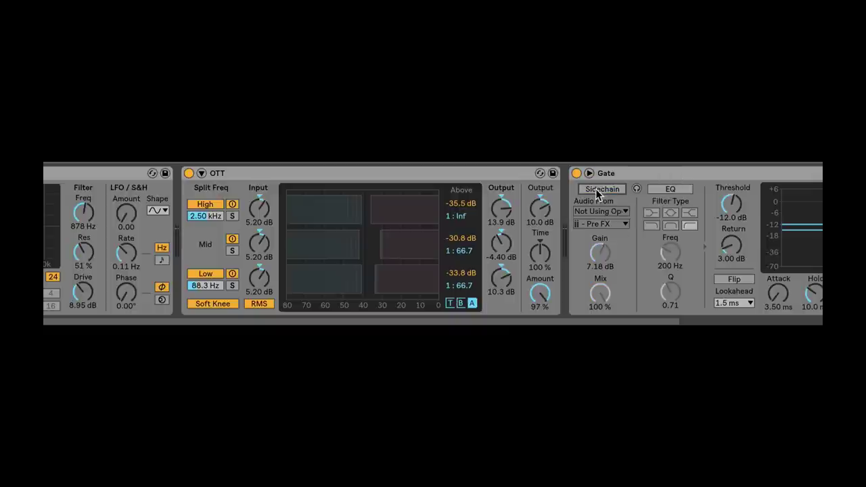
Step: Check the Gate's audio source options and set its sidechain tap to Instrument Rack | Operator 2 | Pre FX
{"action": "left_click", "coordinate": [602, 211]}
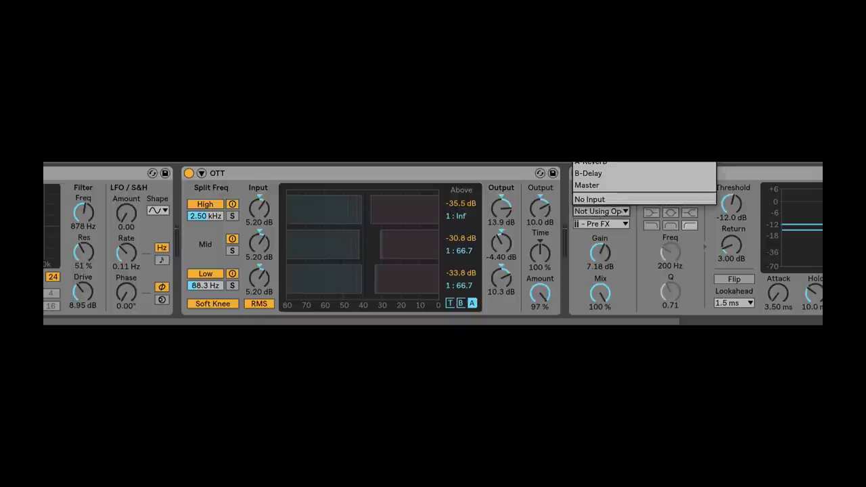
{"action": "key", "text": "Escape"}
{"action": "left_click", "coordinate": [609, 214]}
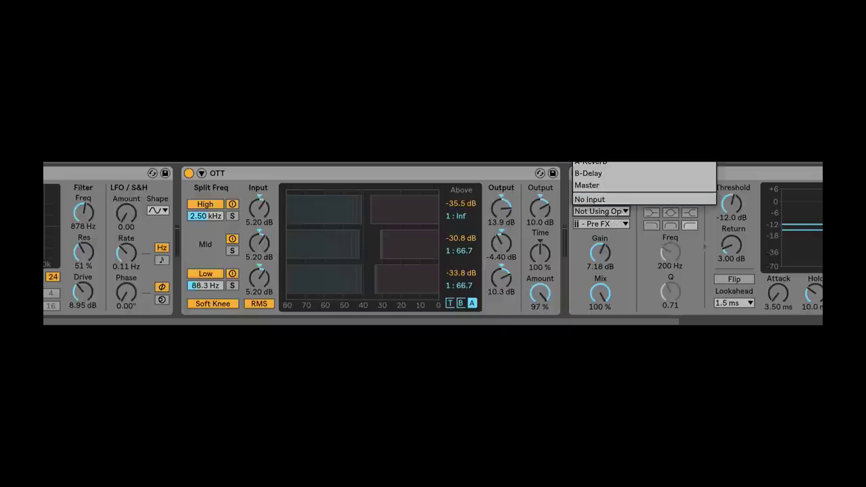
{"action": "key", "text": "Escape"}
{"action": "scroll", "coordinate": [433, 241], "scroll_direction": "left", "scroll_amount": 10}
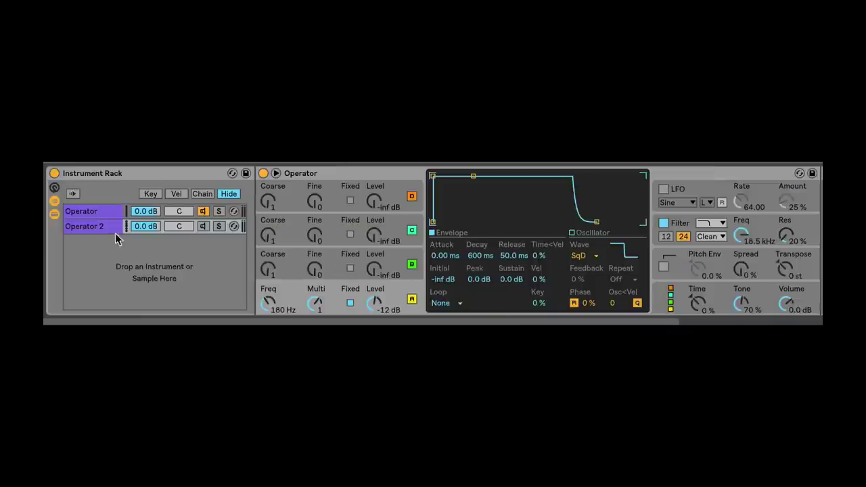
{"action": "left_click", "coordinate": [85, 227]}
{"action": "scroll", "coordinate": [433, 240], "scroll_direction": "right", "scroll_amount": 10}
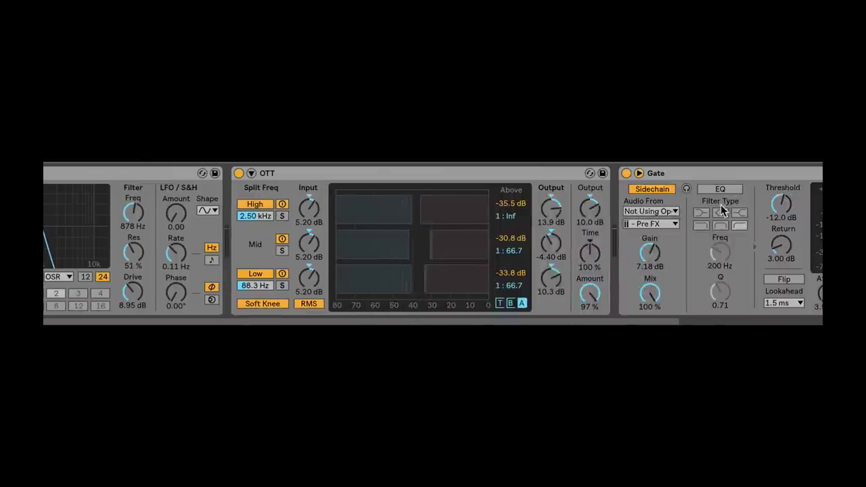
{"action": "left_click", "coordinate": [652, 224]}
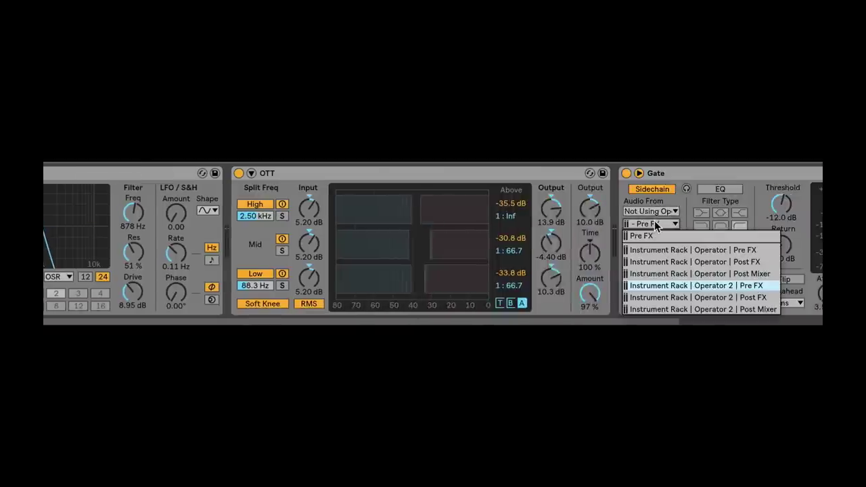
{"action": "left_click", "coordinate": [679, 286]}
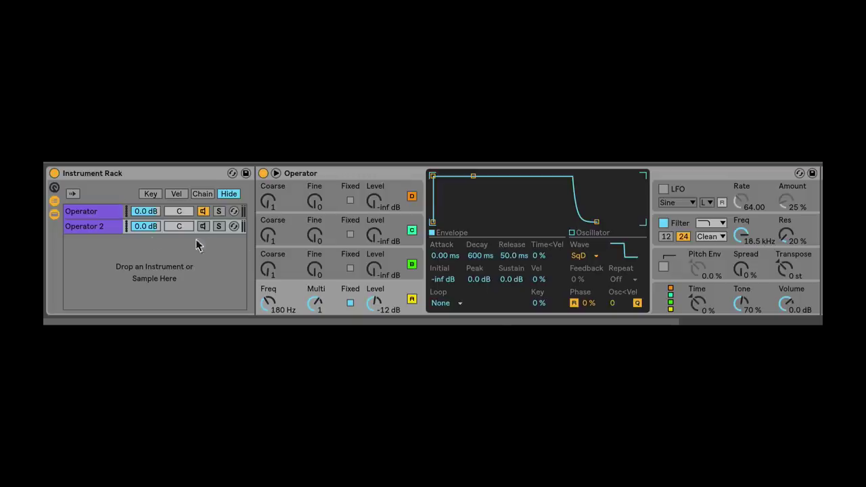
Step: Select the Operator 2 chain in the rack and set the Gate's threshold to -12.1 dB
{"action": "left_click", "coordinate": [91, 229]}
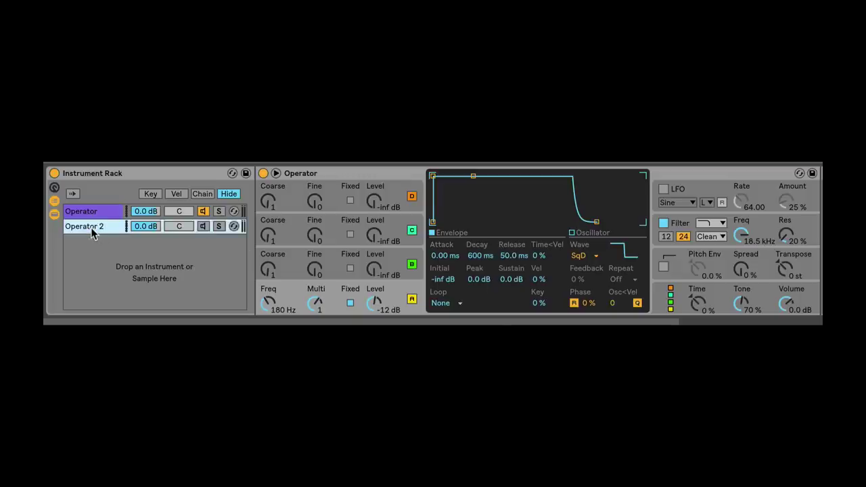
{"action": "scroll", "coordinate": [433, 241], "scroll_direction": "right", "scroll_amount": 10}
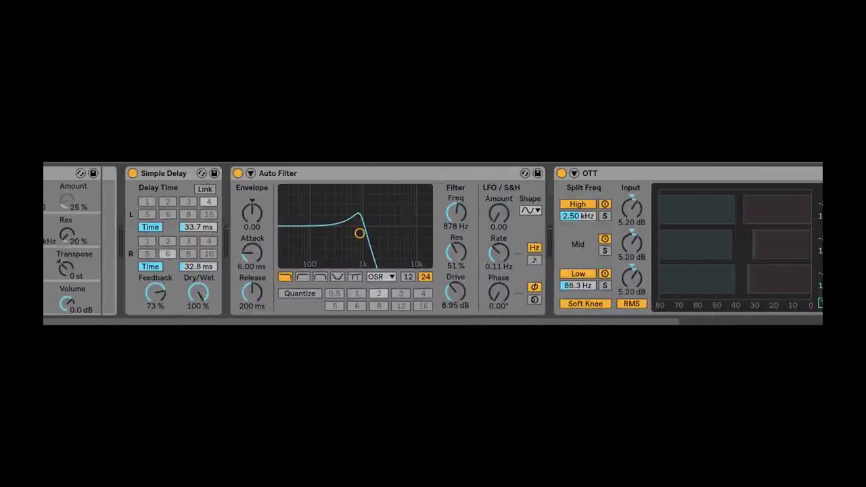
{"action": "scroll", "coordinate": [433, 241], "scroll_direction": "right", "scroll_amount": 10}
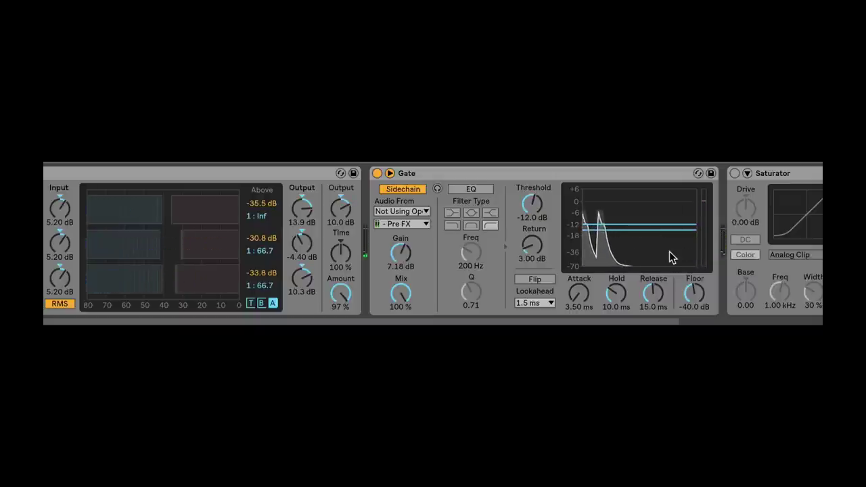
{"action": "mouse_move", "coordinate": [550, 218]}
{"action": "left_mouse_down"}
{"action": "mouse_move", "coordinate": [549, 256]}
{"action": "mouse_move", "coordinate": [549, 218]}
{"action": "left_mouse_up"}
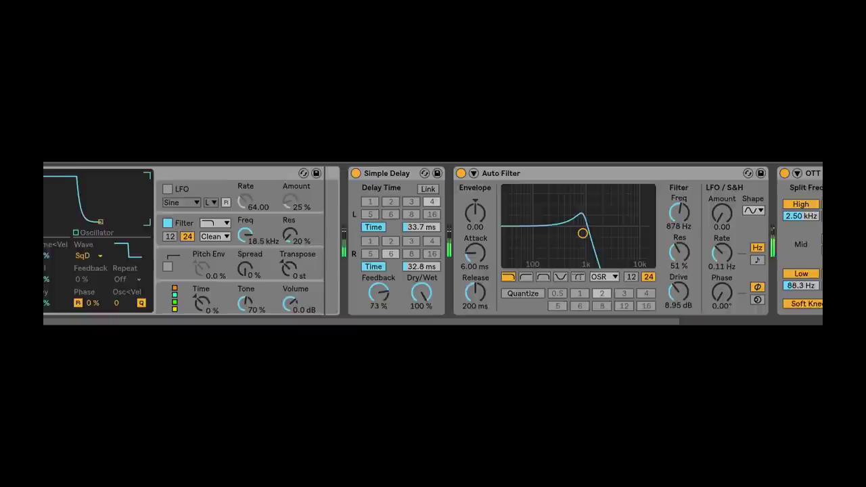
Step: Sweep the Auto Filter's cutoff and resonance, ending at 1.09 kHz with 47 % resonance
{"action": "scroll", "coordinate": [371, 203], "scroll_direction": "right", "scroll_amount": 2}
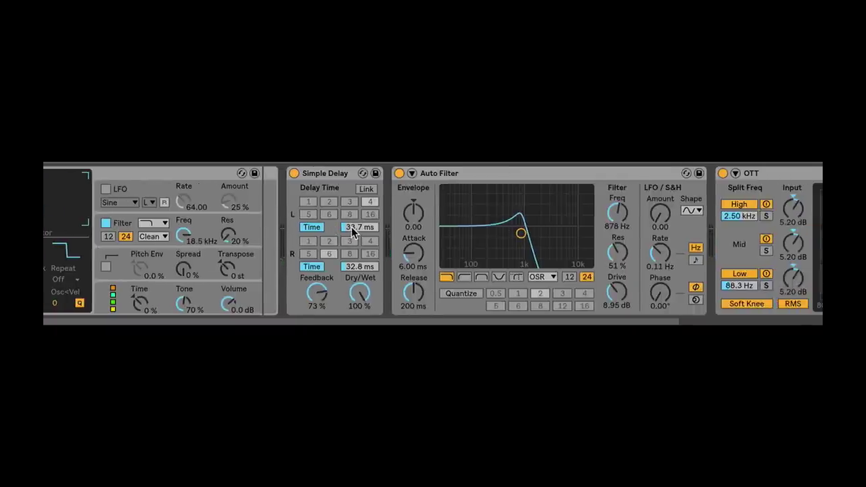
{"action": "mouse_move", "coordinate": [521, 234]}
{"action": "left_mouse_down"}
{"action": "mouse_move", "coordinate": [510, 226]}
{"action": "mouse_move", "coordinate": [533, 229]}
{"action": "mouse_move", "coordinate": [518, 239]}
{"action": "left_mouse_up"}
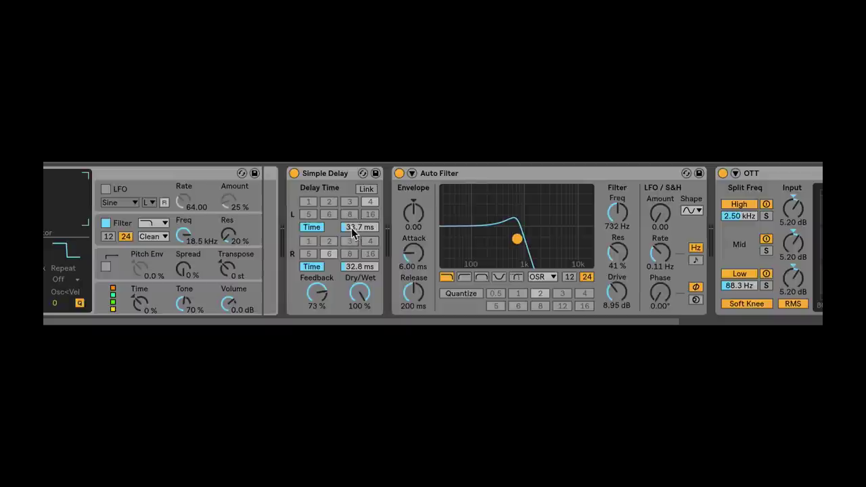
{"action": "left_click_drag", "start_coordinate": [517, 239], "coordinate": [494, 236]}
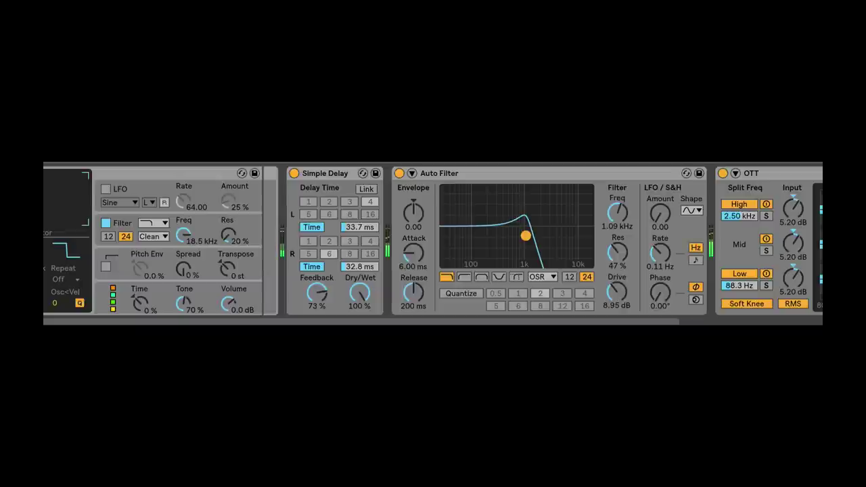
Step: Re-enable the Saturator after the Gate
{"action": "scroll", "coordinate": [434, 244], "scroll_direction": "right", "scroll_amount": 5}
{"action": "left_click", "coordinate": [736, 174]}
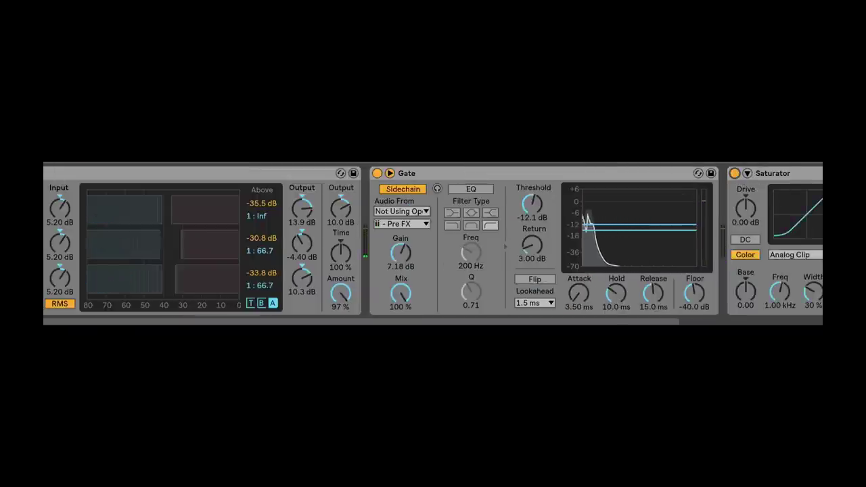
{"action": "scroll", "coordinate": [436, 251], "scroll_direction": "left", "scroll_amount": 10}
{"action": "left_click_drag", "start_coordinate": [435, 245], "coordinate": [417, 238]}
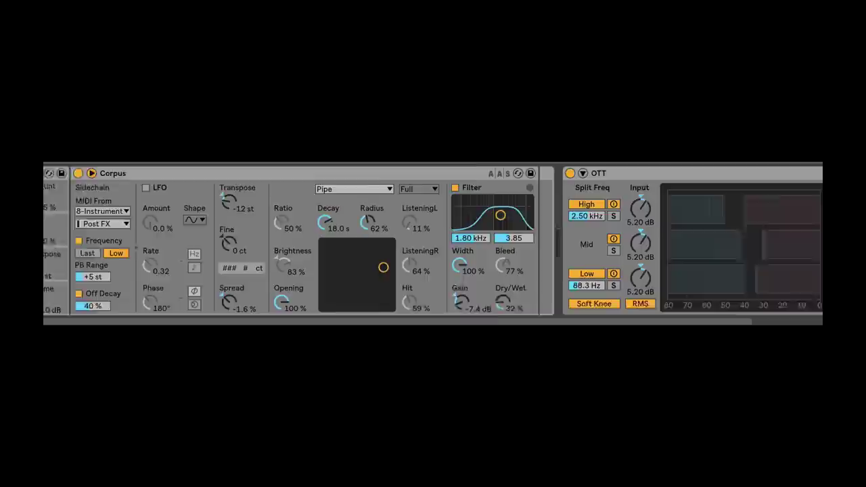
Step: Bypass the Saturator, OTT and Corpus in the Corpus patch, and solo its Operator chain
{"action": "scroll", "coordinate": [433, 244], "scroll_direction": "right", "scroll_amount": 5}
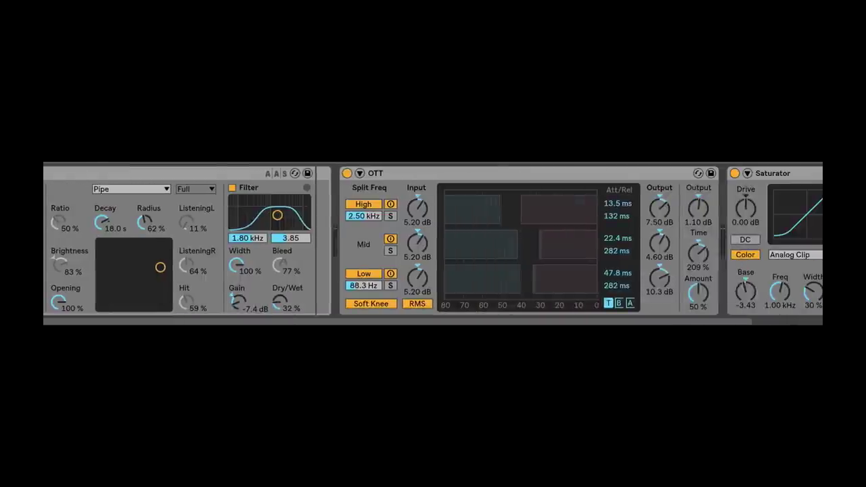
{"action": "left_click", "coordinate": [735, 173]}
{"action": "left_click", "coordinate": [347, 174]}
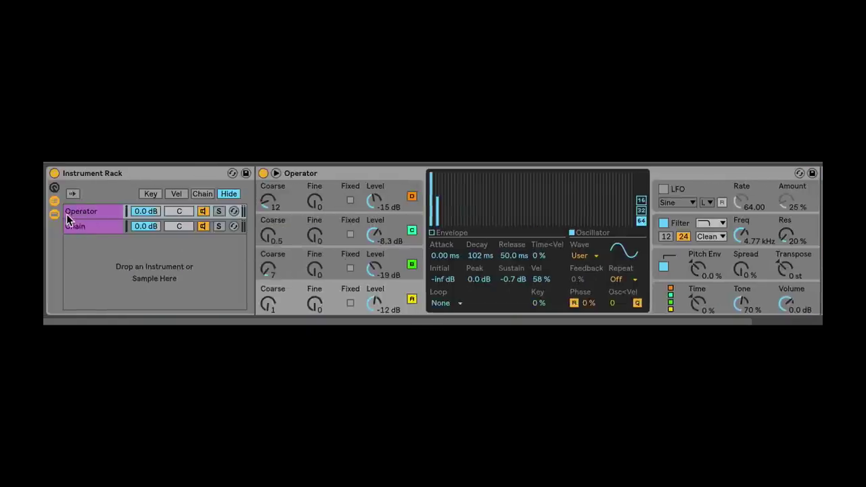
{"action": "left_click", "coordinate": [71, 214]}
{"action": "left_click", "coordinate": [219, 212]}
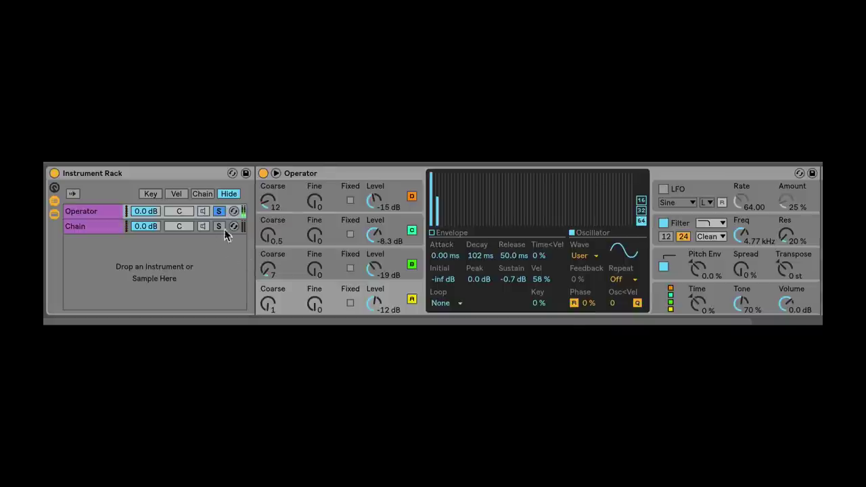
Step: Re-enable Corpus after Operator and review its resonator types, keeping Pipe
{"action": "scroll", "coordinate": [698, 301], "scroll_direction": "right", "scroll_amount": 5}
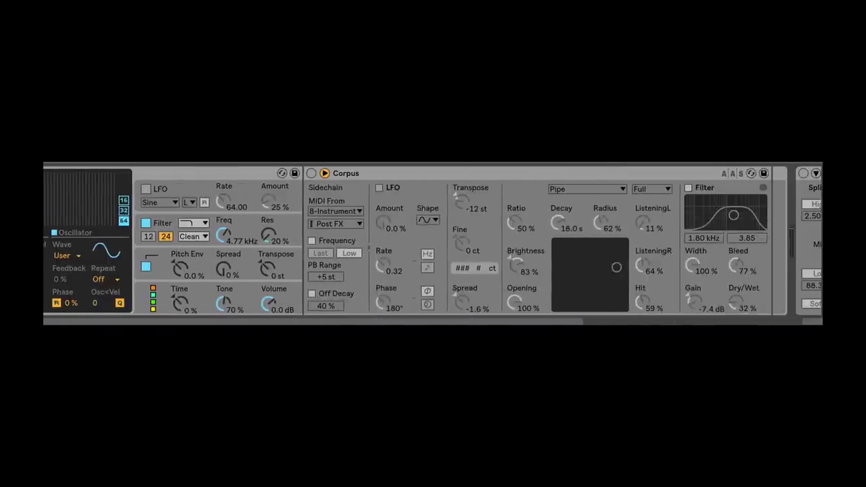
{"action": "left_click", "coordinate": [311, 173]}
{"action": "left_click", "coordinate": [391, 173]}
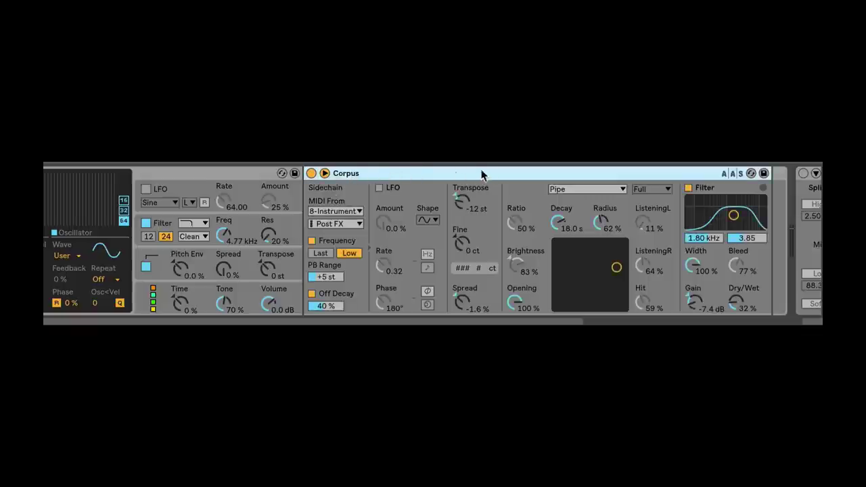
{"action": "left_click", "coordinate": [576, 189]}
{"action": "left_click", "coordinate": [576, 190]}
{"action": "left_click", "coordinate": [576, 190]}
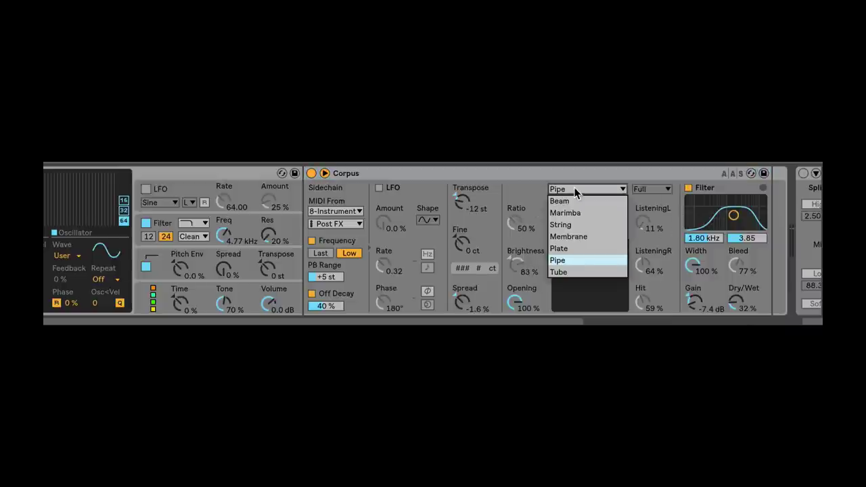
{"action": "left_click", "coordinate": [574, 189]}
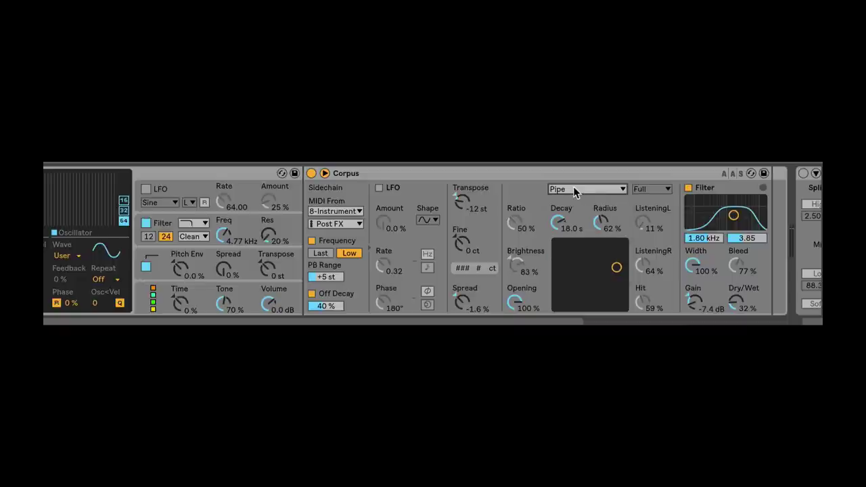
Step: Re-enable OTT and the Saturator after Corpus, and play the patch with the Corpus device selected
{"action": "scroll", "coordinate": [711, 323], "scroll_direction": "right", "scroll_amount": 8}
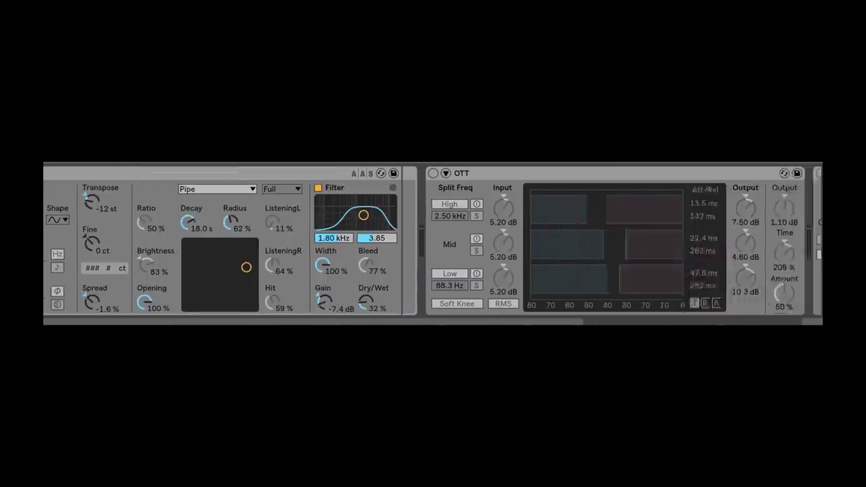
{"action": "left_click", "coordinate": [286, 174]}
{"action": "left_click", "coordinate": [674, 173]}
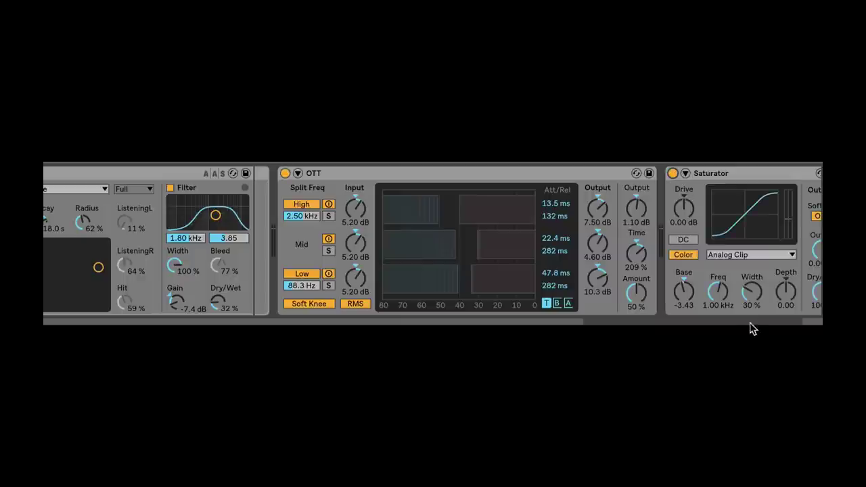
{"action": "scroll", "coordinate": [755, 325], "scroll_direction": "right", "scroll_amount": 5}
{"action": "key", "text": "space"}
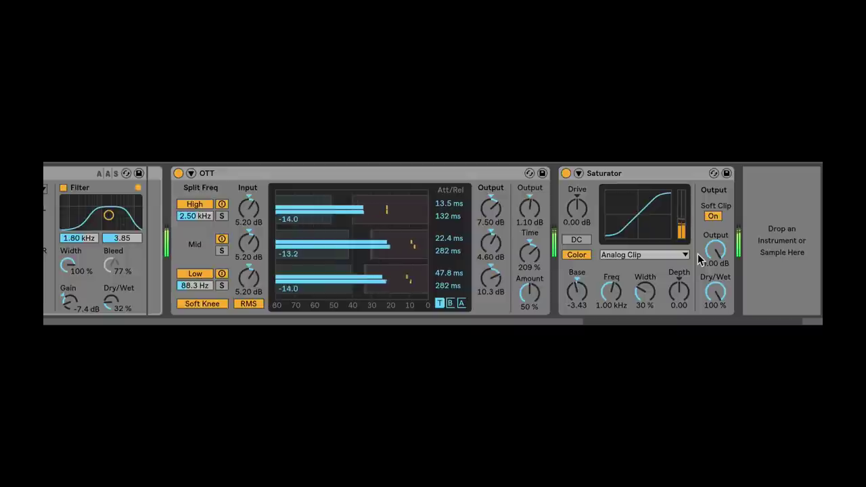
{"action": "scroll", "coordinate": [434, 243], "scroll_direction": "left", "scroll_amount": 8}
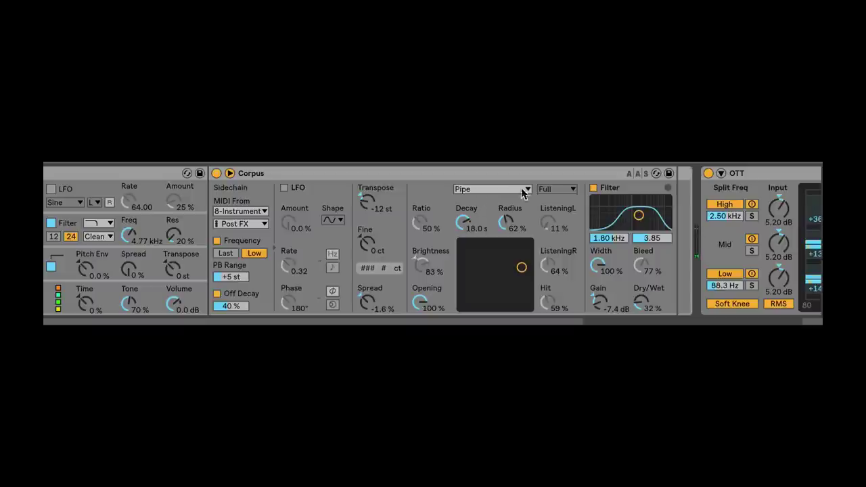
{"action": "left_click", "coordinate": [362, 177]}
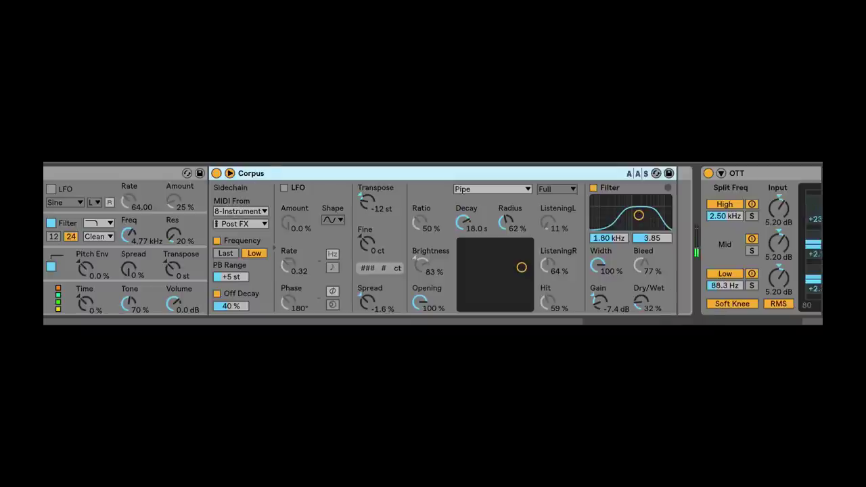
Step: Set the oscillator waveform to Triangle in the new Operator
{"action": "left_click_drag", "start_coordinate": [684, 323], "coordinate": [629, 323]}
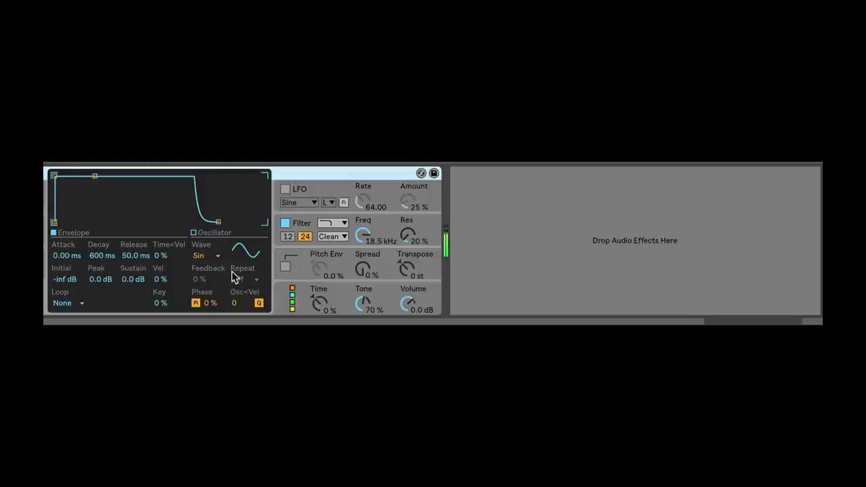
{"action": "left_click", "coordinate": [217, 255]}
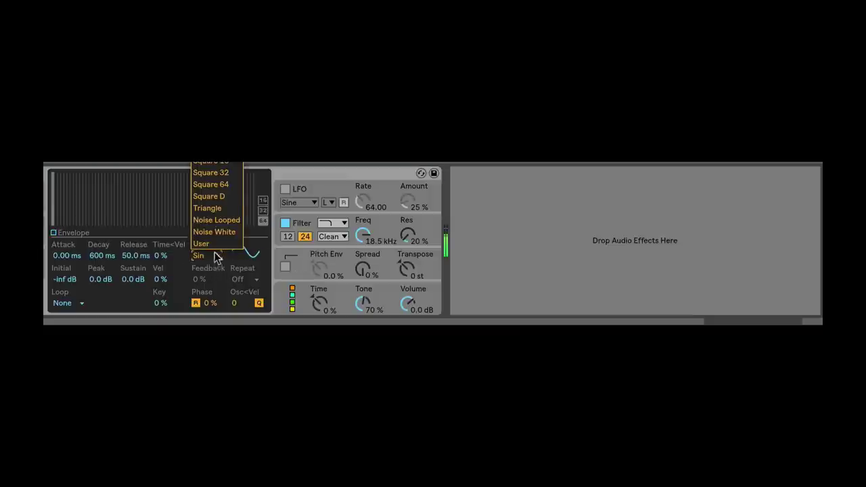
{"action": "left_click", "coordinate": [225, 209]}
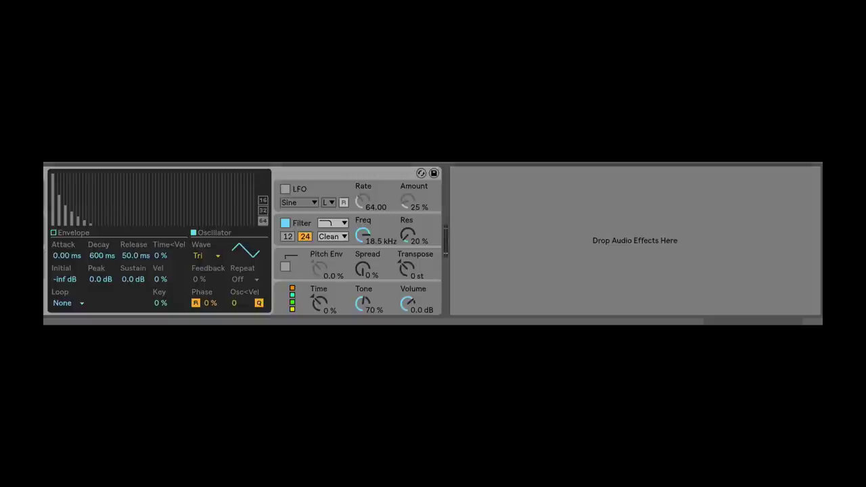
Step: Add a Corpus device after the Operator
{"action": "left_click_drag", "start_coordinate": [464, 165], "coordinate": [530, 227]}
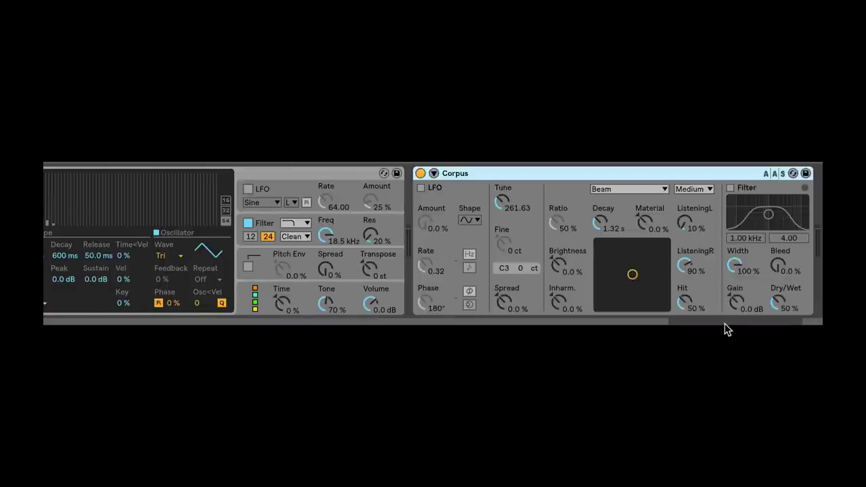
{"action": "scroll", "coordinate": [628, 308], "scroll_direction": "left", "scroll_amount": 1}
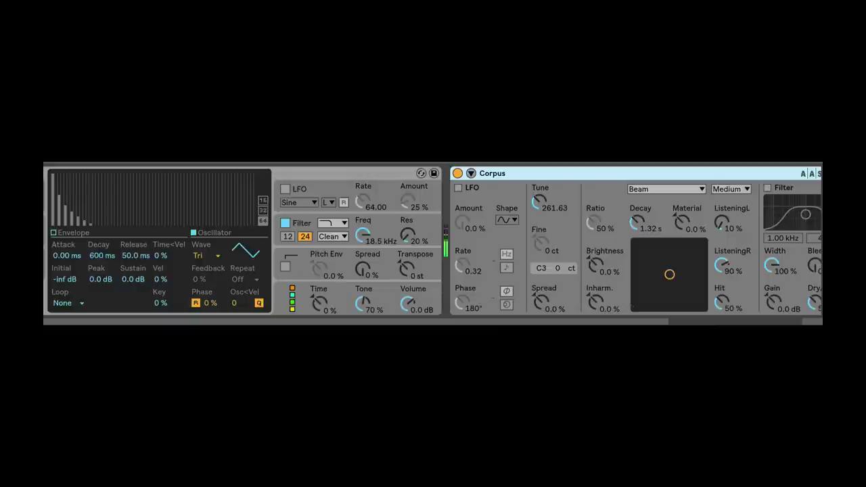
{"action": "scroll", "coordinate": [434, 240], "scroll_direction": "right", "scroll_amount": 2}
{"action": "scroll", "coordinate": [745, 237], "scroll_direction": "up", "scroll_amount": 3}
{"action": "key", "text": "Left"}
{"action": "key", "text": "Right"}
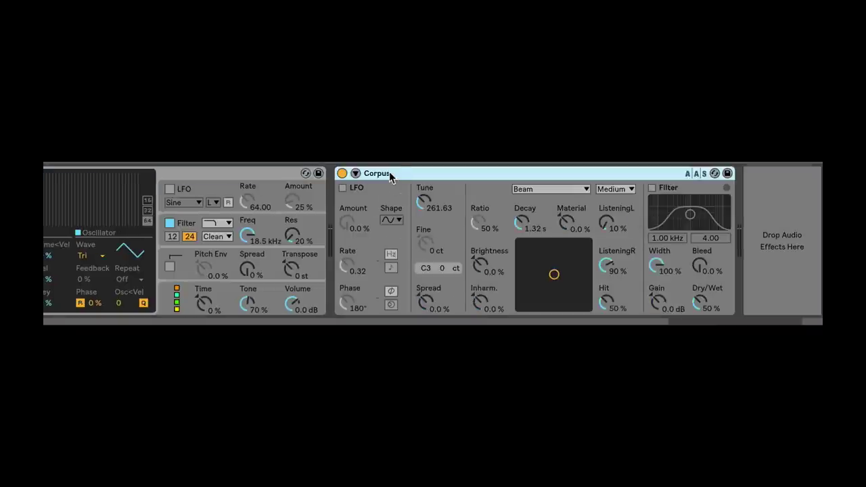
Step: Sidechain Corpus to MIDI from 8-Operator Post FX and enable its Frequency tracking
{"action": "left_click", "coordinate": [356, 173]}
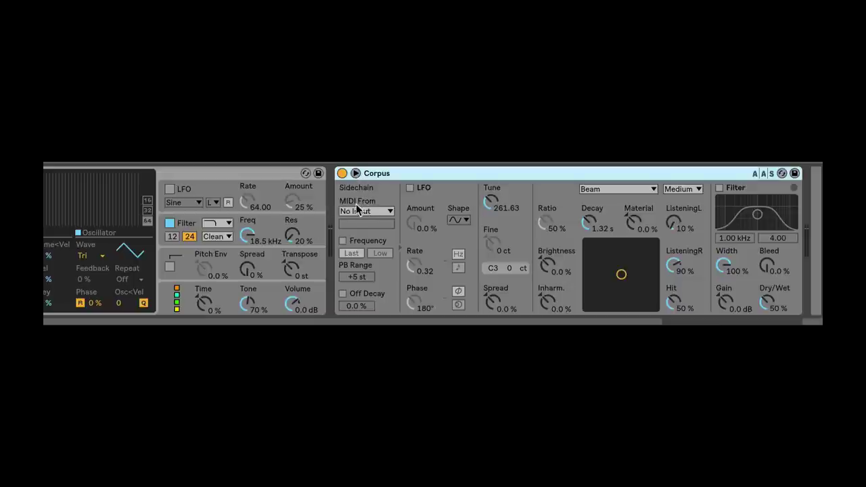
{"action": "left_click", "coordinate": [356, 211]}
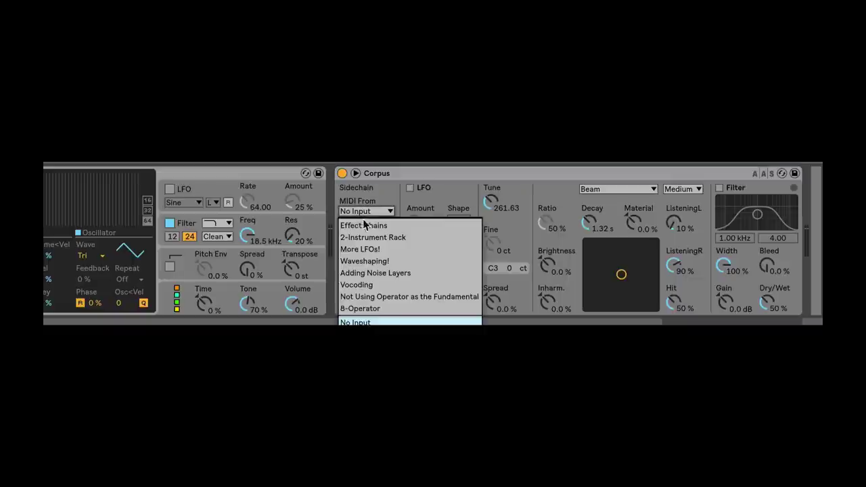
{"action": "left_click", "coordinate": [381, 307]}
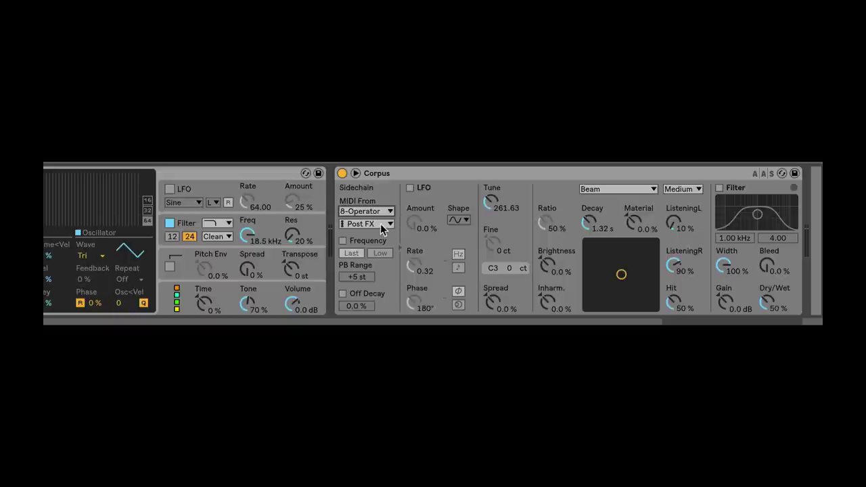
{"action": "left_click", "coordinate": [342, 240]}
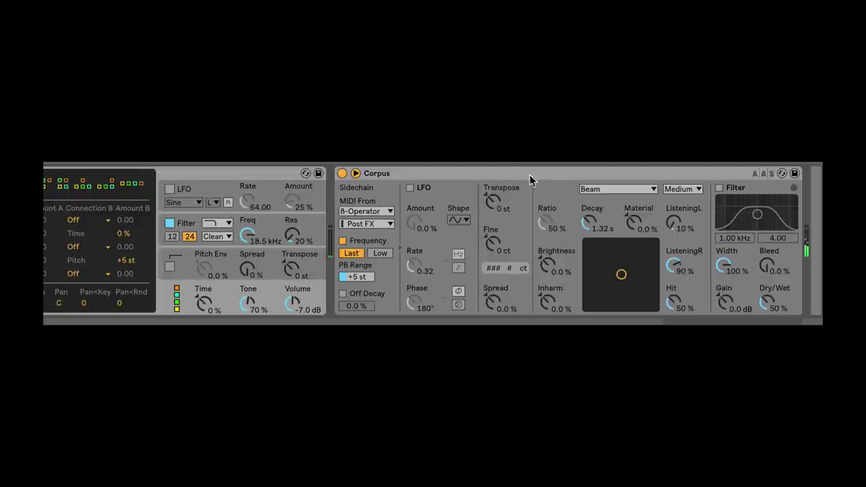
{"action": "left_click", "coordinate": [425, 176]}
{"action": "mouse_move", "coordinate": [731, 323]}
{"action": "left_mouse_down"}
{"action": "mouse_move", "coordinate": [715, 323]}
{"action": "mouse_move", "coordinate": [741, 322]}
{"action": "left_mouse_up"}
{"action": "scroll", "coordinate": [434, 241], "scroll_direction": "left", "scroll_amount": 3}
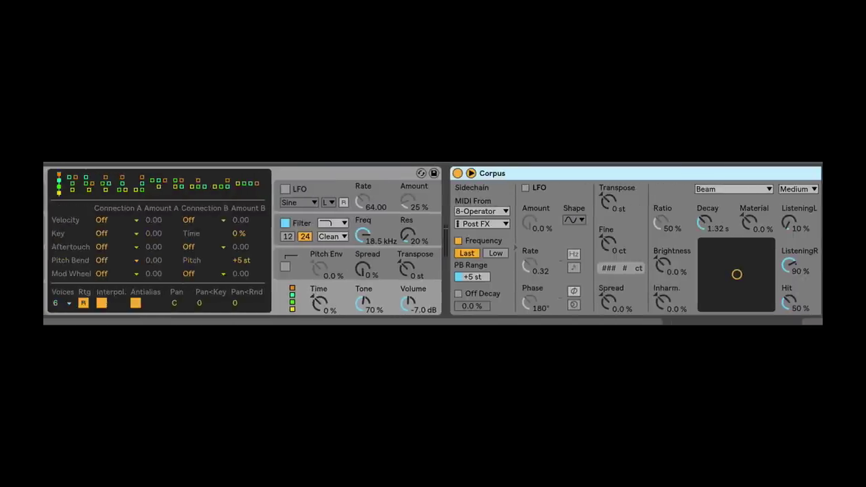
{"action": "key", "text": "Left"}
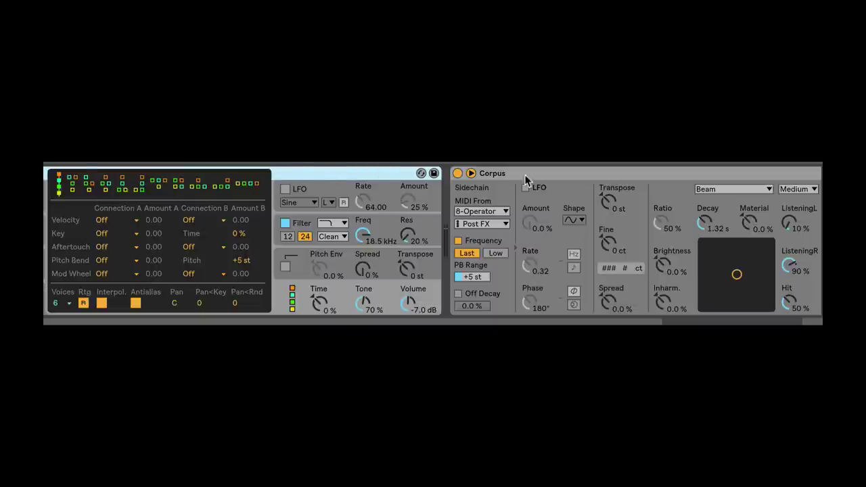
Step: Try the Membrane and Plate resonator types in Corpus and return to Beam
{"action": "left_click", "coordinate": [607, 216]}
{"action": "scroll", "coordinate": [433, 241], "scroll_direction": "right", "scroll_amount": 3}
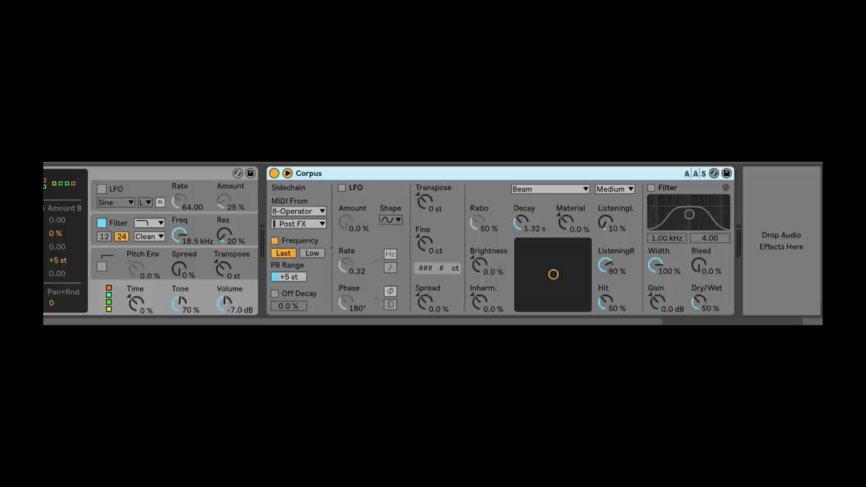
{"action": "left_click", "coordinate": [539, 190]}
{"action": "left_click", "coordinate": [548, 237]}
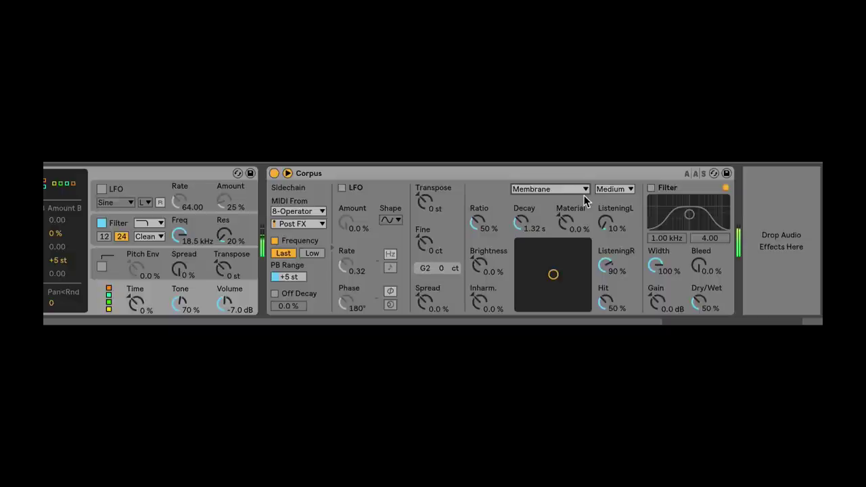
{"action": "left_click", "coordinate": [563, 189]}
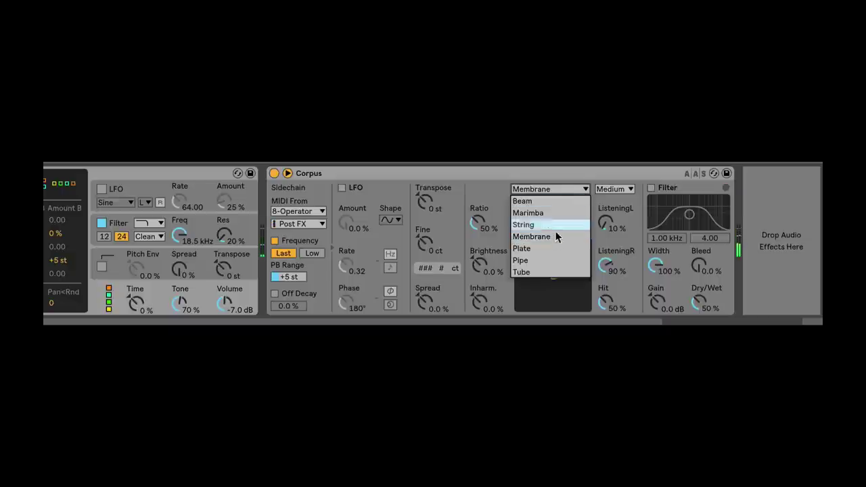
{"action": "left_click", "coordinate": [548, 250]}
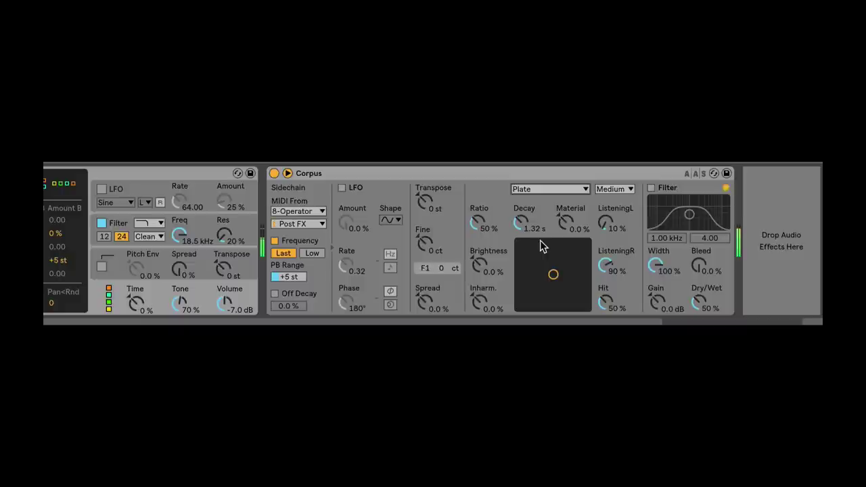
{"action": "left_click", "coordinate": [554, 192]}
{"action": "left_click", "coordinate": [558, 249]}
{"action": "left_click", "coordinate": [540, 189]}
{"action": "left_click", "coordinate": [541, 201]}
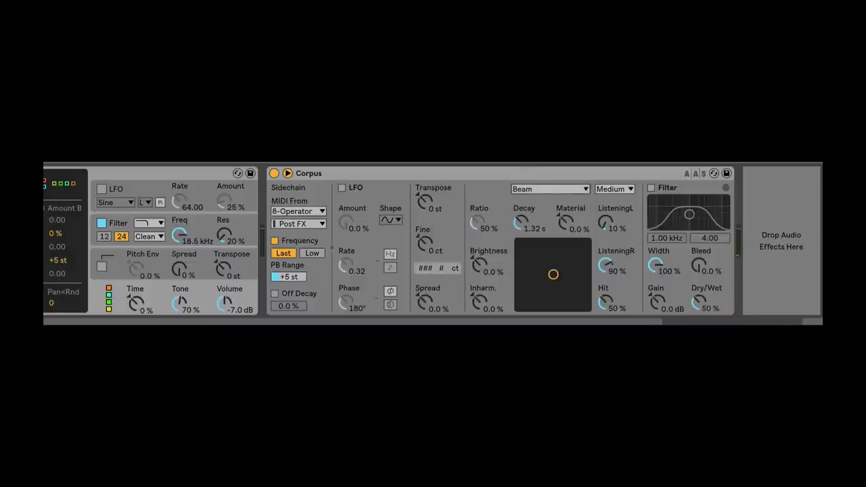
Step: Shape oscillator A's envelope in Operator with a 519 ms decay and a -29 dB sustain
{"action": "scroll", "coordinate": [755, 304], "scroll_direction": "left", "scroll_amount": 3}
{"action": "scroll", "coordinate": [433, 245], "scroll_direction": "left", "scroll_amount": 3}
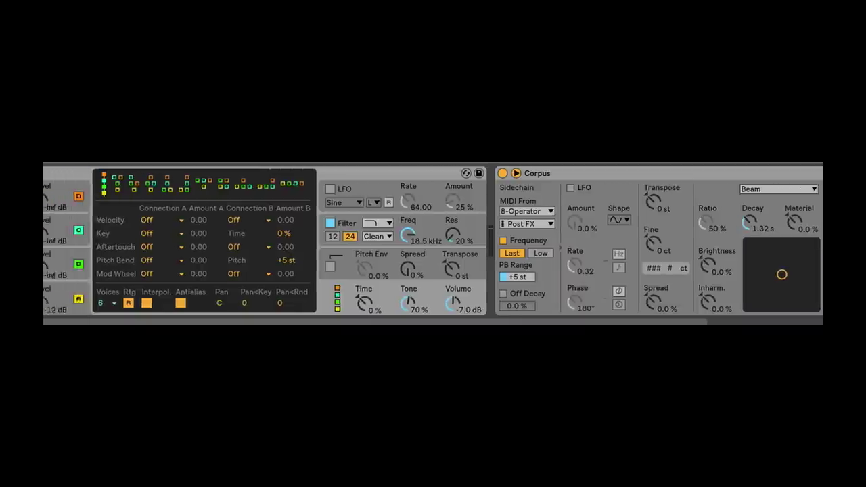
{"action": "left_click", "coordinate": [194, 295]}
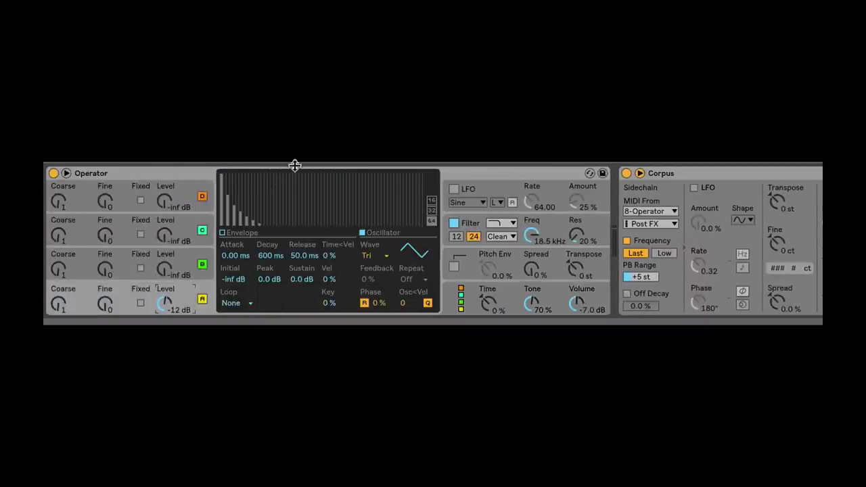
{"action": "left_click", "coordinate": [223, 232]}
{"action": "left_click_drag", "start_coordinate": [259, 188], "coordinate": [263, 207]}
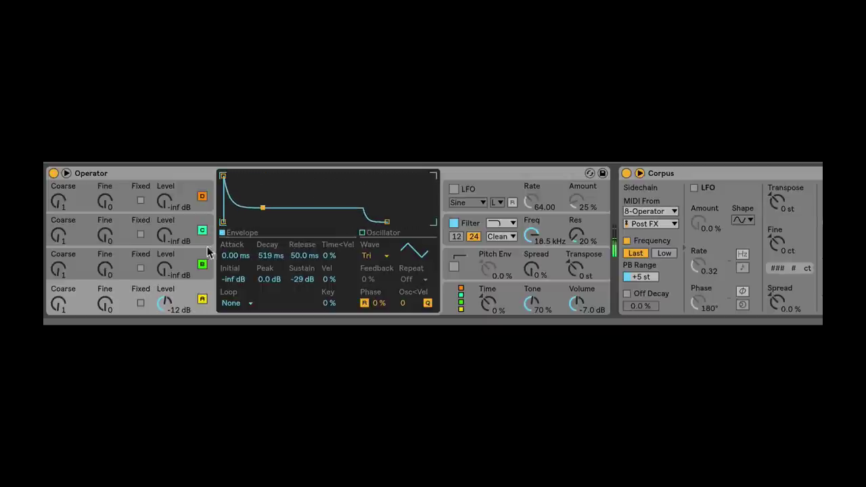
Step: Set oscillator B's level to -4.4 dB, C's to -11 dB and D's to -12 dB, temporarily bypassing Corpus to check the dry sound
{"action": "left_click_drag", "start_coordinate": [165, 267], "coordinate": [165, 222]}
{"action": "left_click_drag", "start_coordinate": [164, 201], "coordinate": [165, 189]}
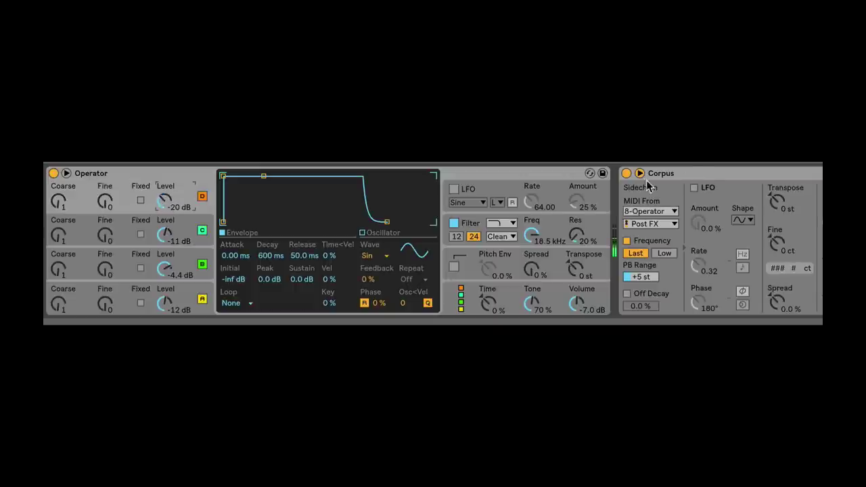
{"action": "left_click", "coordinate": [626, 173]}
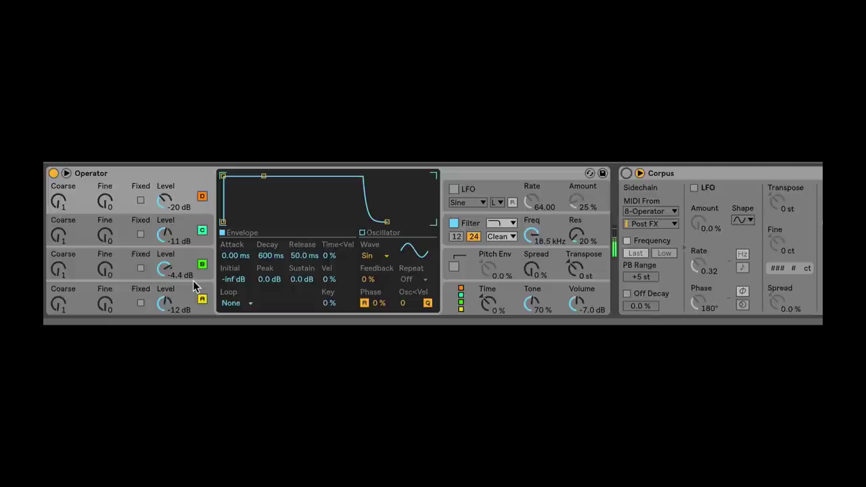
{"action": "left_click", "coordinate": [161, 187]}
{"action": "left_click_drag", "start_coordinate": [170, 210], "coordinate": [170, 159]}
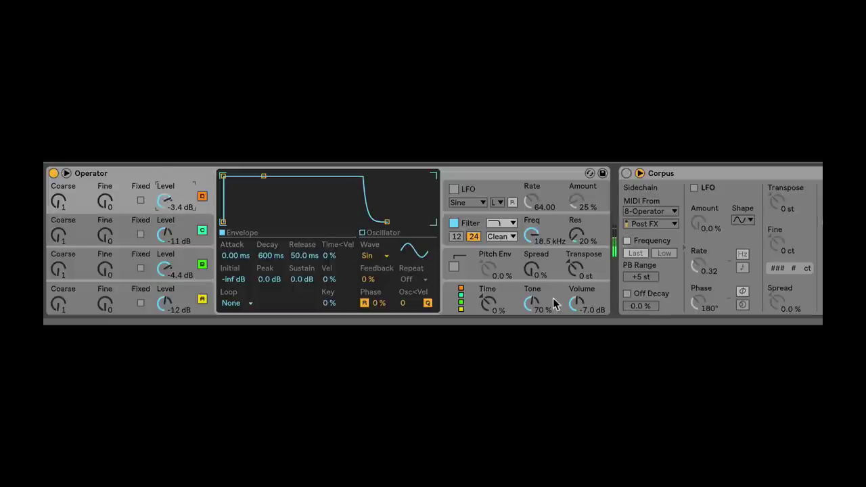
{"action": "left_click_drag", "start_coordinate": [165, 199], "coordinate": [165, 218]}
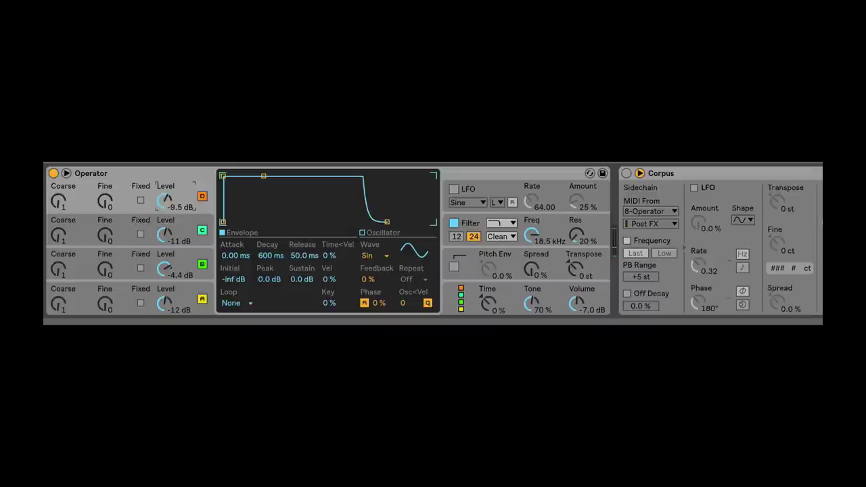
{"action": "left_click_drag", "start_coordinate": [166, 202], "coordinate": [167, 207]}
{"action": "left_click", "coordinate": [627, 241]}
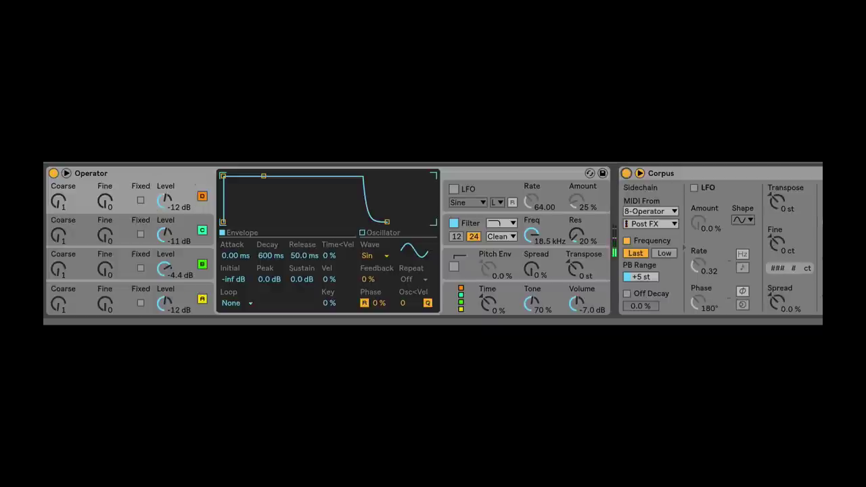
Step: Switch the Corpus resonator to Pipe with a 2.85 s decay and an 11 % radius
{"action": "scroll", "coordinate": [433, 243], "scroll_direction": "right", "scroll_amount": 3}
{"action": "left_click", "coordinate": [705, 193]}
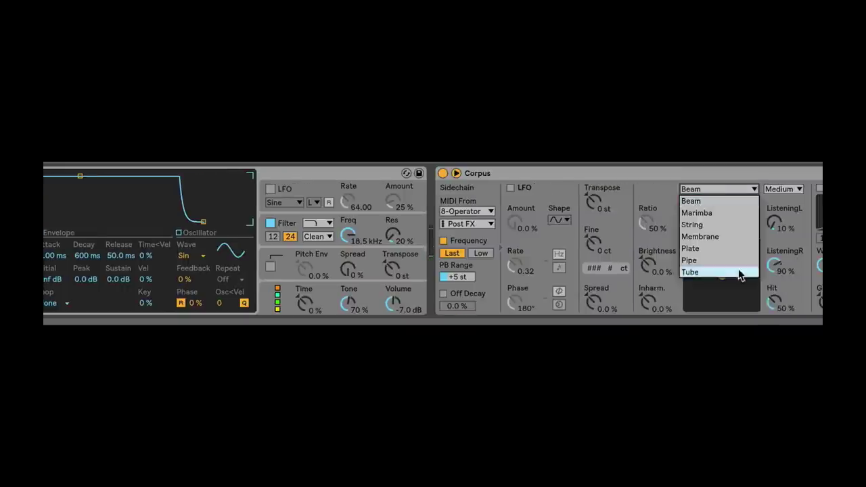
{"action": "left_click", "coordinate": [724, 256]}
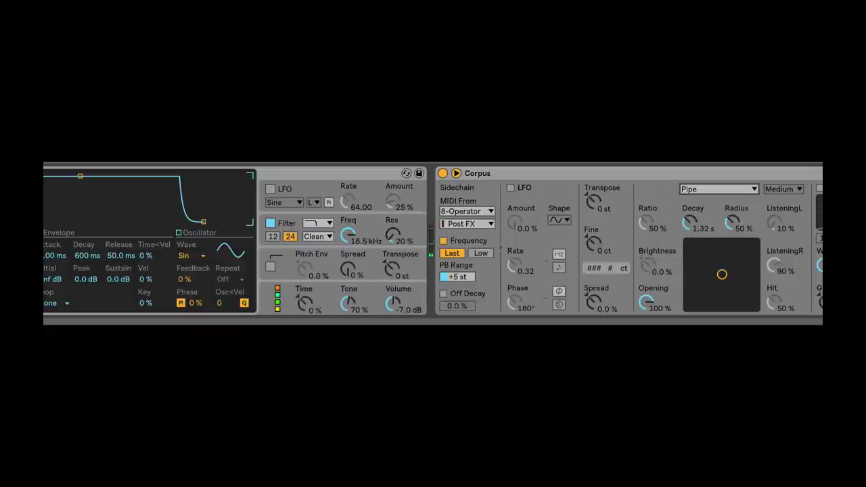
{"action": "mouse_move", "coordinate": [679, 230]}
{"action": "left_mouse_down"}
{"action": "mouse_move", "coordinate": [679, 203]}
{"action": "mouse_move", "coordinate": [692, 238]}
{"action": "left_mouse_up"}
{"action": "left_click_drag", "start_coordinate": [734, 226], "coordinate": [732, 247]}
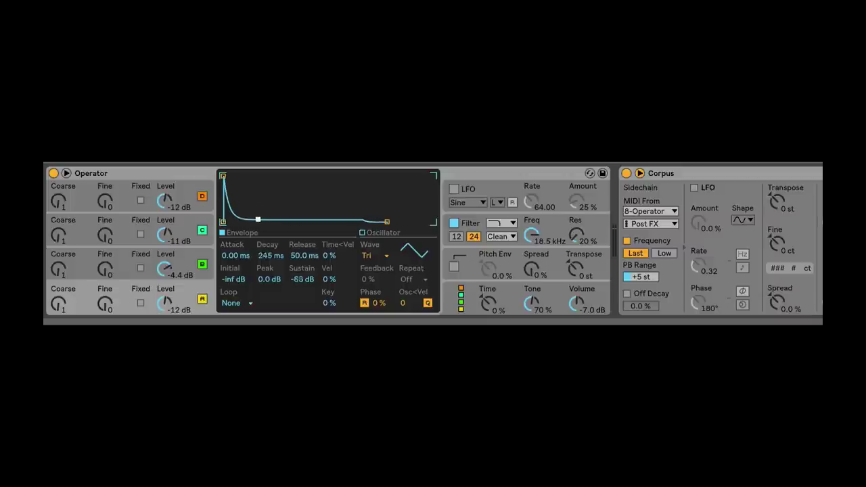
Step: Give oscillator A a 79.5 ms decay and -inf dB sustain, and set the Corpus pipe's decay to 9.25 s and radius to 40 %
{"action": "left_click_drag", "start_coordinate": [257, 219], "coordinate": [251, 222]}
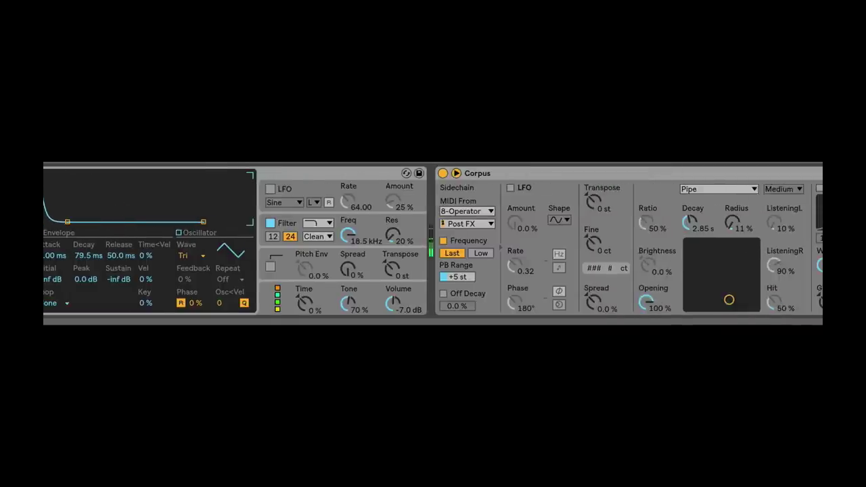
{"action": "left_click_drag", "start_coordinate": [690, 224], "coordinate": [690, 199]}
{"action": "left_click_drag", "start_coordinate": [732, 224], "coordinate": [732, 184]}
{"action": "mouse_move", "coordinate": [742, 277]}
{"action": "left_mouse_down"}
{"action": "mouse_move", "coordinate": [742, 265]}
{"action": "mouse_move", "coordinate": [742, 298]}
{"action": "mouse_move", "coordinate": [742, 279]}
{"action": "left_mouse_up"}
{"action": "left_click_drag", "start_coordinate": [733, 223], "coordinate": [733, 222]}
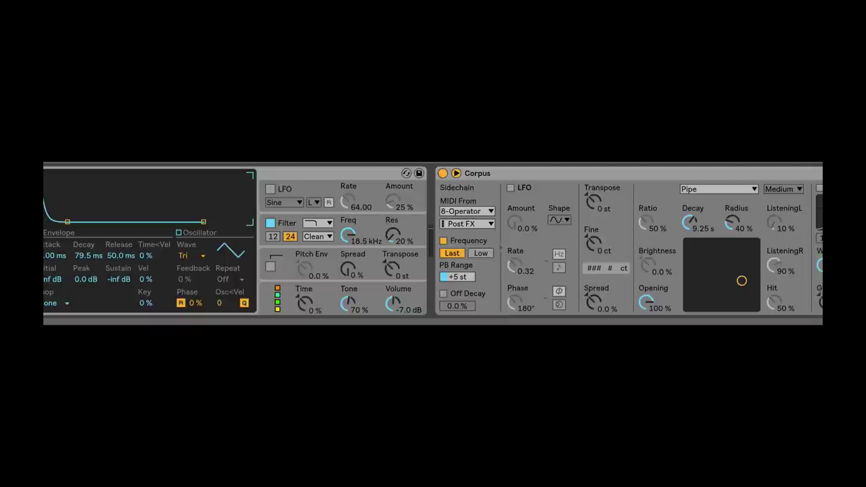
{"action": "left_click", "coordinate": [714, 189]}
{"action": "left_click", "coordinate": [714, 189]}
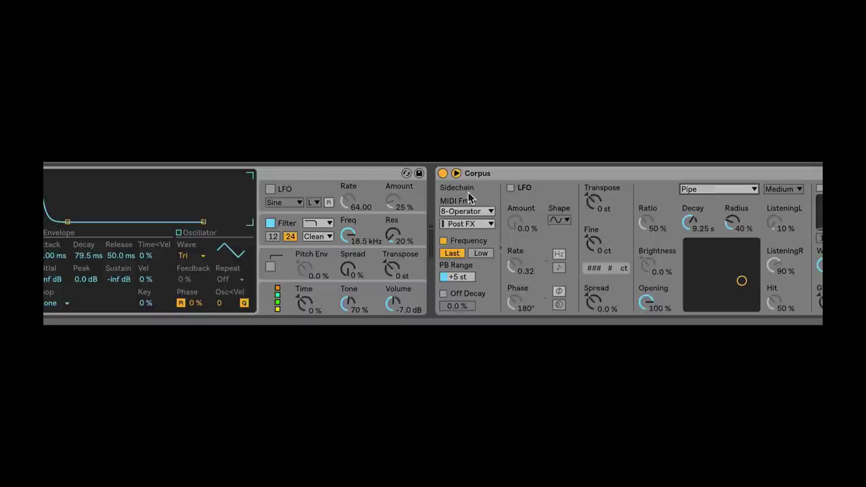
{"action": "left_click", "coordinate": [339, 177]}
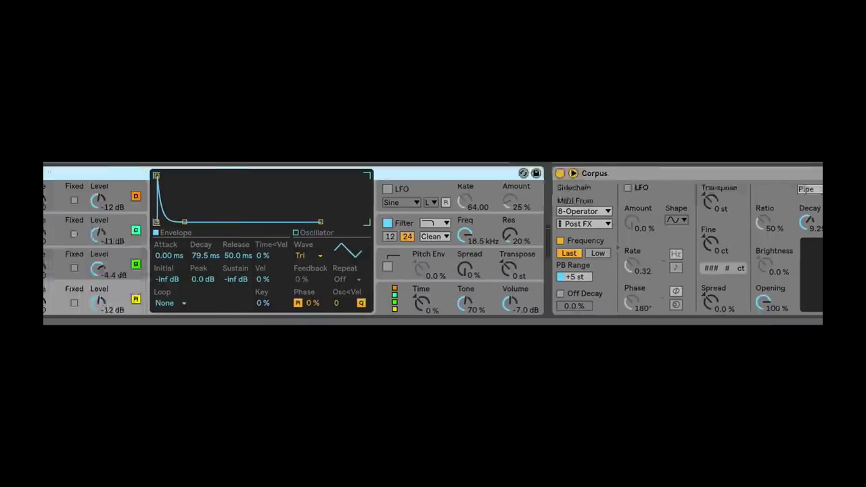
{"action": "left_click", "coordinate": [706, 183]}
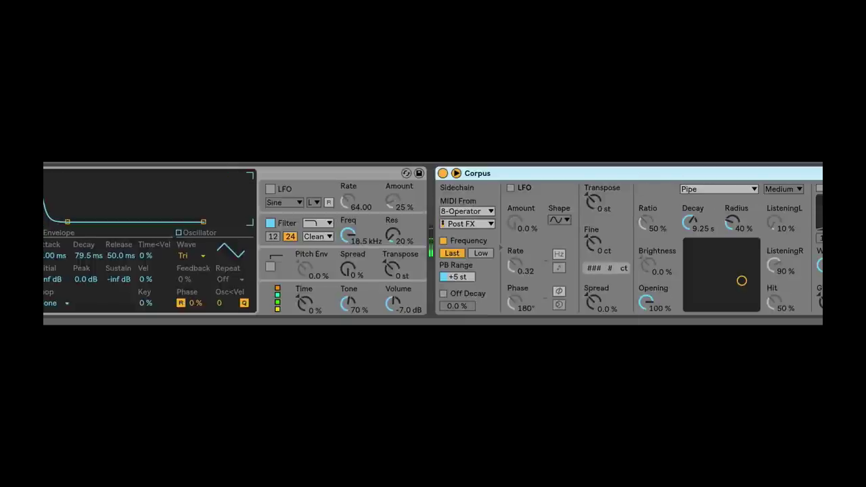
{"action": "scroll", "coordinate": [433, 241], "scroll_direction": "left", "scroll_amount": 3}
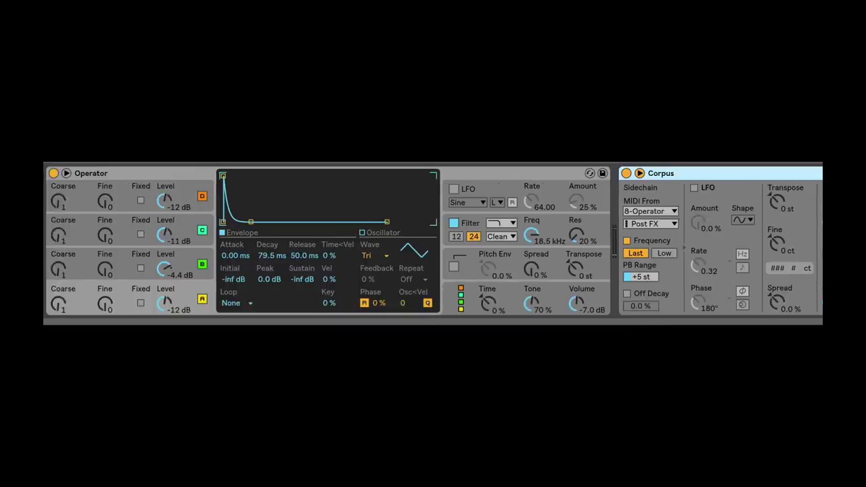
{"action": "scroll", "coordinate": [793, 230], "scroll_direction": "right", "scroll_amount": 3}
{"action": "scroll", "coordinate": [792, 230], "scroll_direction": "left", "scroll_amount": 3}
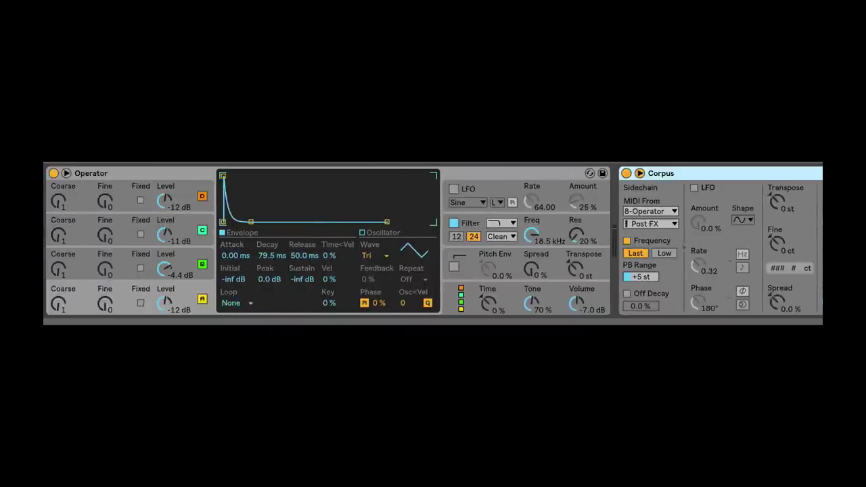
{"action": "scroll", "coordinate": [434, 241], "scroll_direction": "right", "scroll_amount": 5}
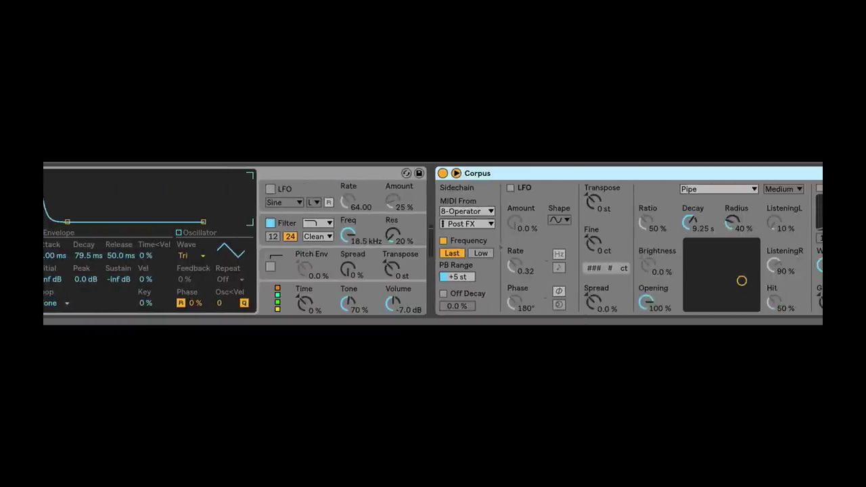
{"action": "scroll", "coordinate": [433, 241], "scroll_direction": "left", "scroll_amount": 5}
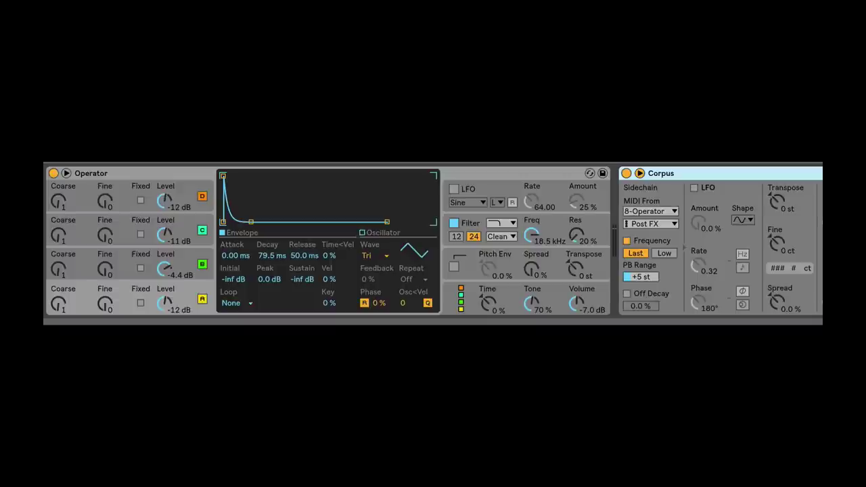
{"action": "scroll", "coordinate": [434, 240], "scroll_direction": "right", "scroll_amount": 5}
{"action": "scroll", "coordinate": [433, 241], "scroll_direction": "left", "scroll_amount": 5}
{"action": "scroll", "coordinate": [433, 240], "scroll_direction": "right", "scroll_amount": 5}
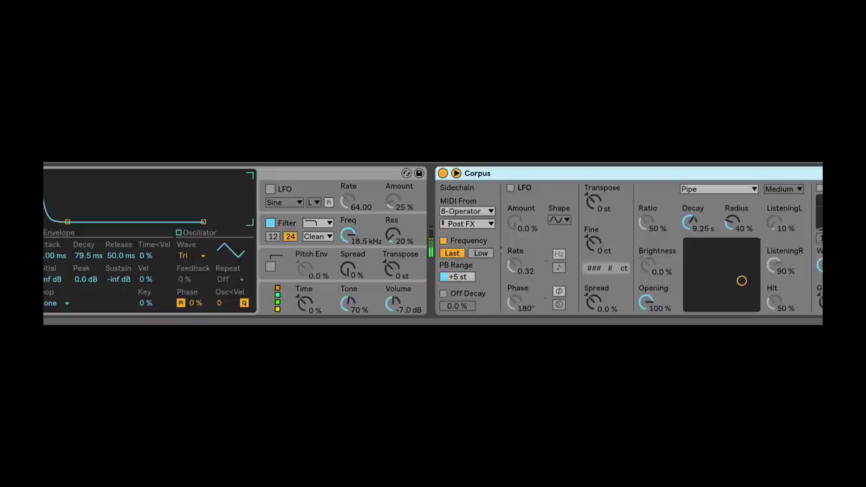
{"action": "scroll", "coordinate": [434, 243], "scroll_direction": "left", "scroll_amount": 3}
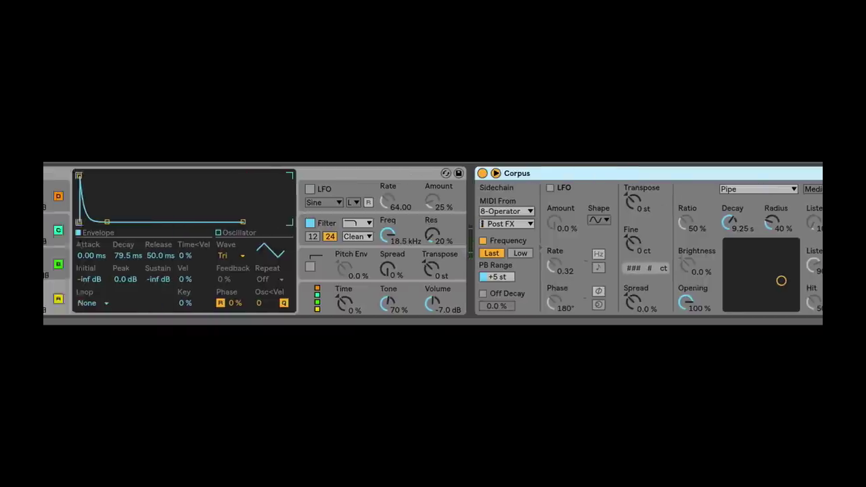
Step: Try grouping Operator alone into an Instrument Rack and show the rack's chain list
{"action": "right_click", "coordinate": [162, 175]}
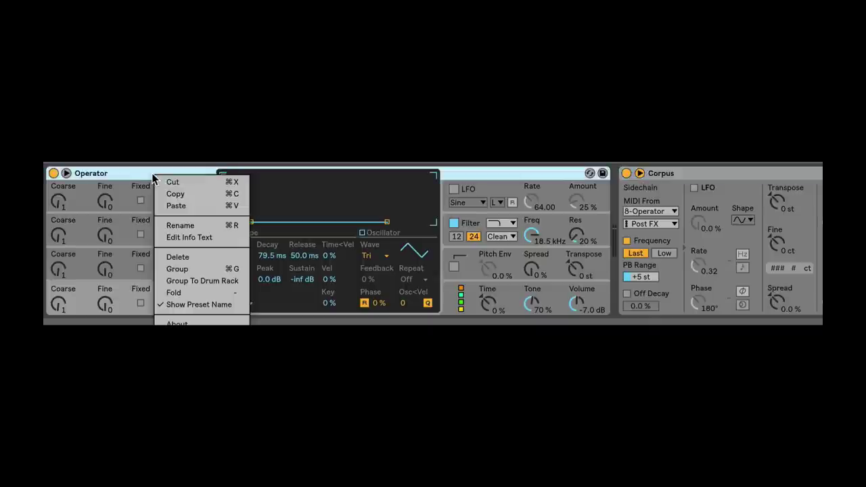
{"action": "left_click", "coordinate": [192, 268]}
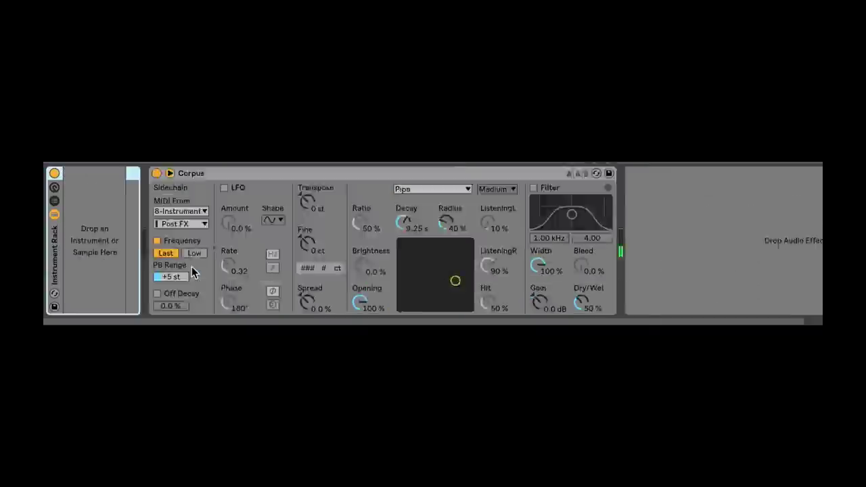
{"action": "left_click", "coordinate": [54, 189]}
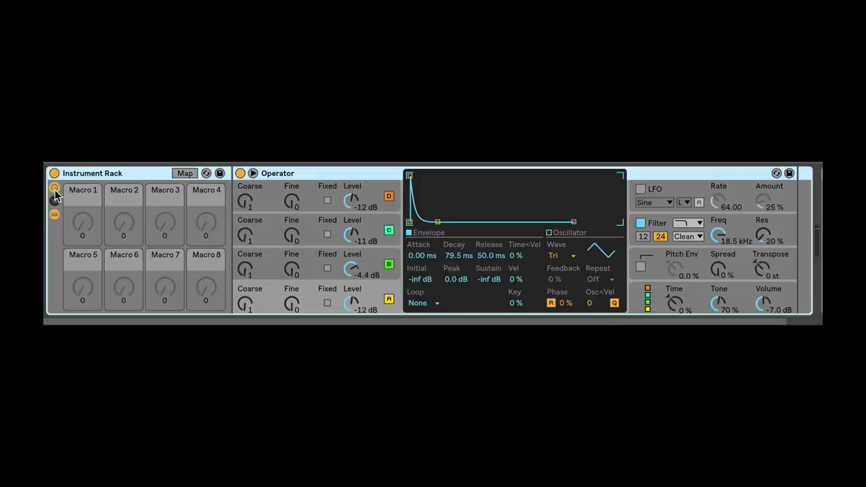
{"action": "left_click", "coordinate": [54, 188]}
{"action": "left_click", "coordinate": [54, 201]}
{"action": "left_click", "coordinate": [95, 213]}
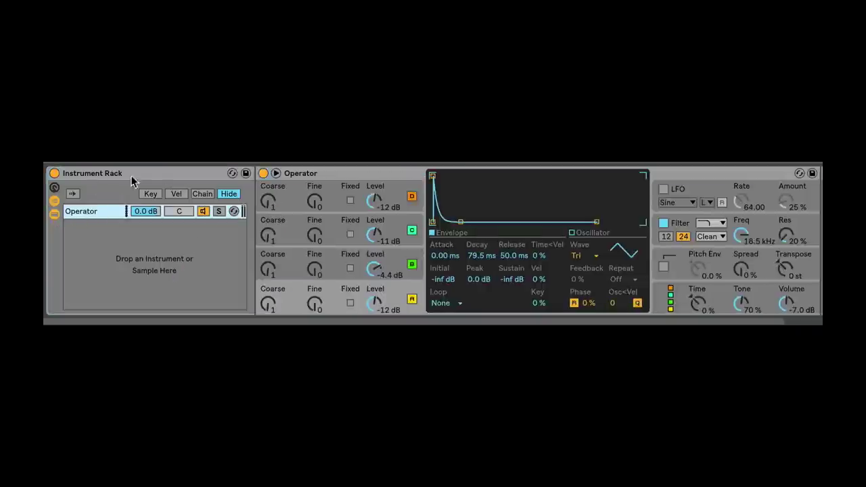
{"action": "scroll", "coordinate": [568, 250], "scroll_direction": "right", "scroll_amount": 1}
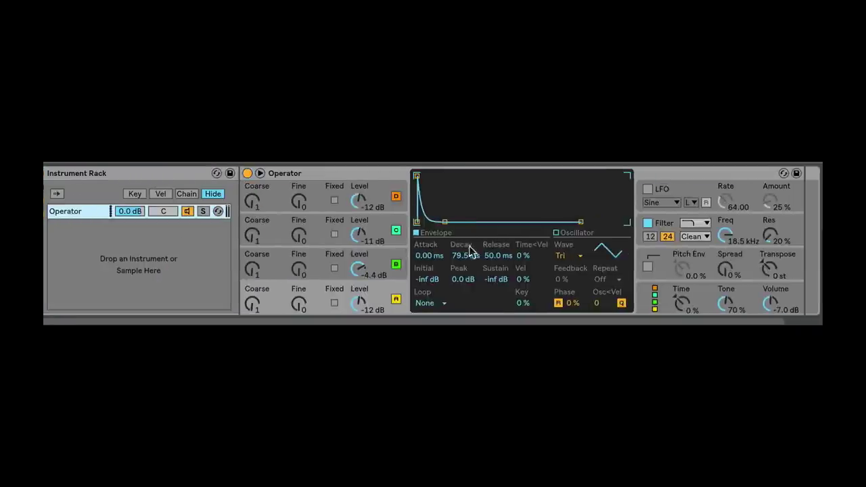
Step: Group Operator and Corpus together into an Instrument Rack and show its chain list
{"action": "scroll", "coordinate": [369, 247], "scroll_direction": "right", "scroll_amount": 6}
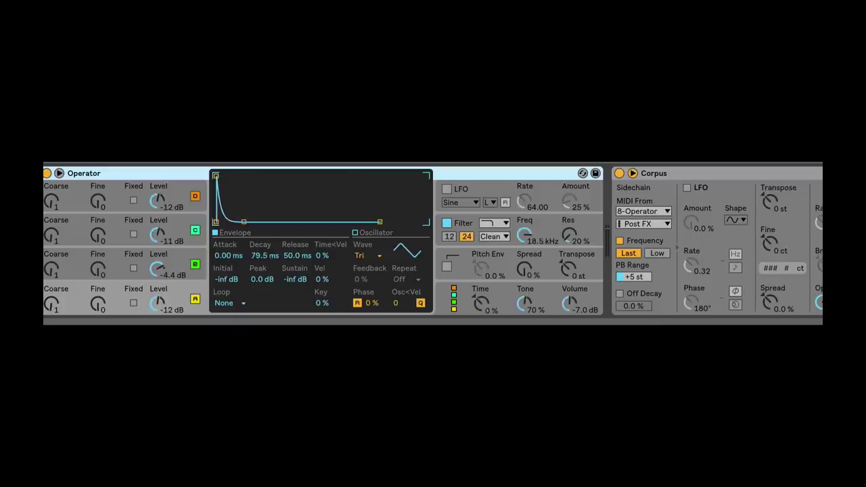
{"action": "left_click", "coordinate": [707, 170]}
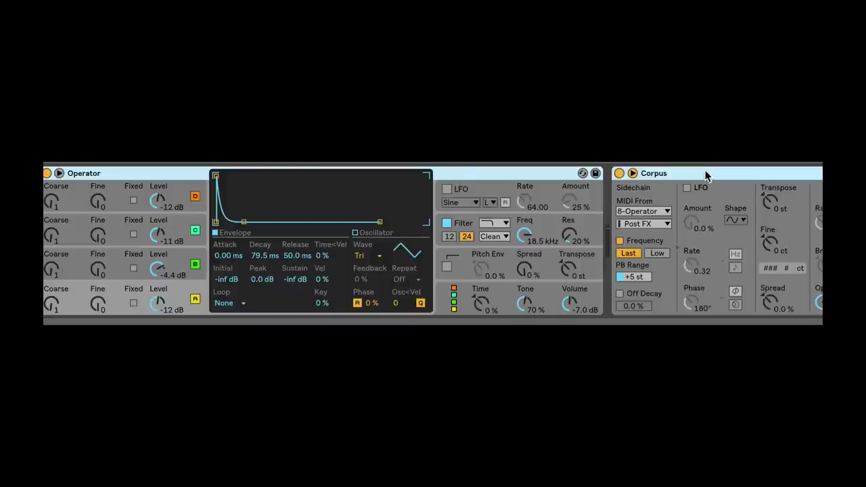
{"action": "right_click", "coordinate": [128, 178]}
{"action": "left_click", "coordinate": [153, 241]}
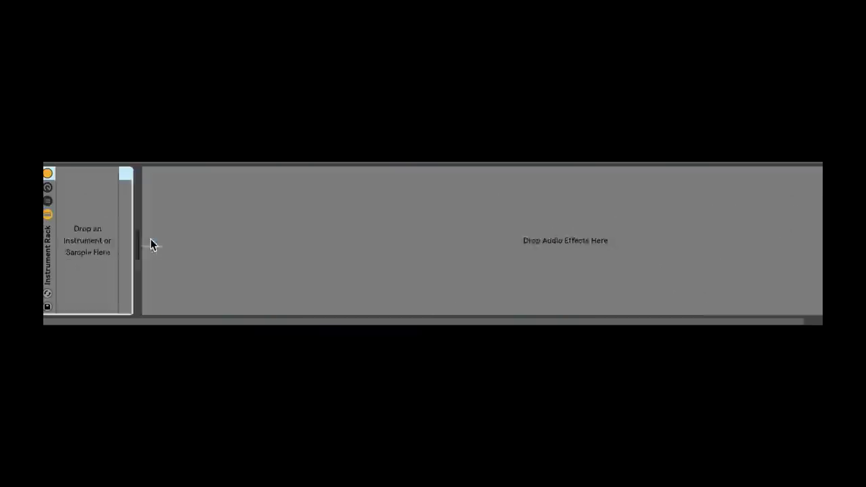
{"action": "left_click", "coordinate": [47, 200]}
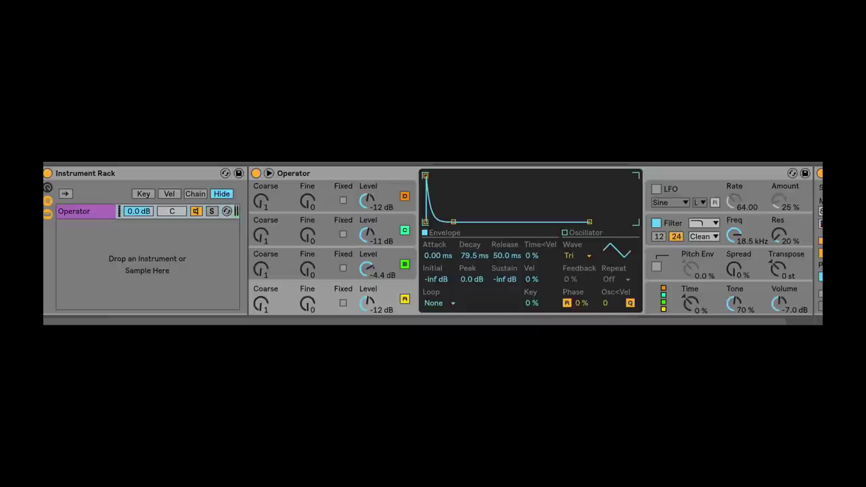
Step: Add an Auto Filter set to high-pass after Corpus in the rack's Operator chain
{"action": "scroll", "coordinate": [434, 240], "scroll_direction": "right", "scroll_amount": 3}
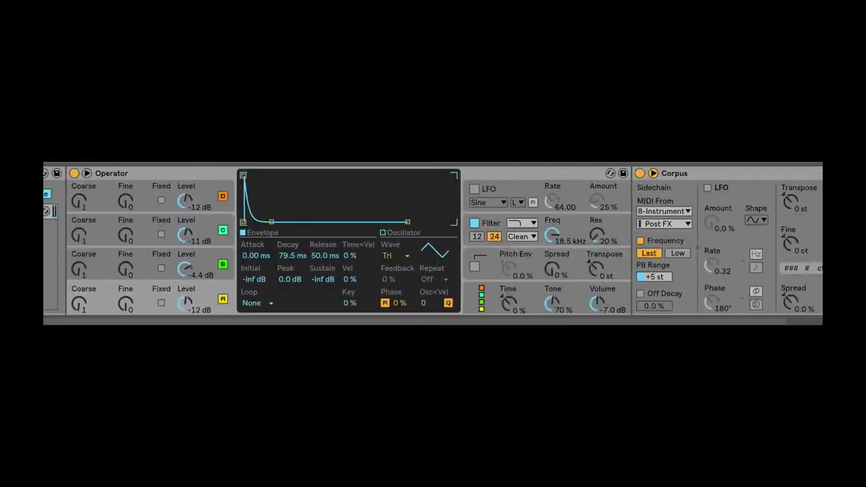
{"action": "scroll", "coordinate": [433, 241], "scroll_direction": "right", "scroll_amount": 6}
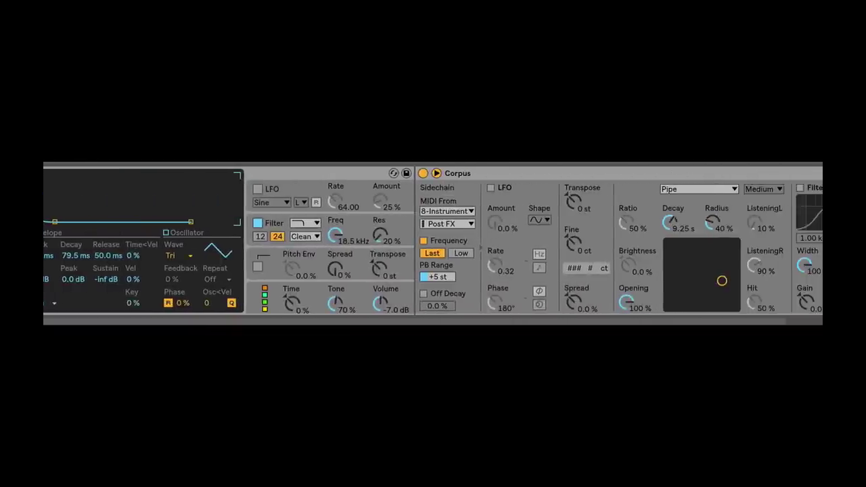
{"action": "scroll", "coordinate": [433, 241], "scroll_direction": "right", "scroll_amount": 6}
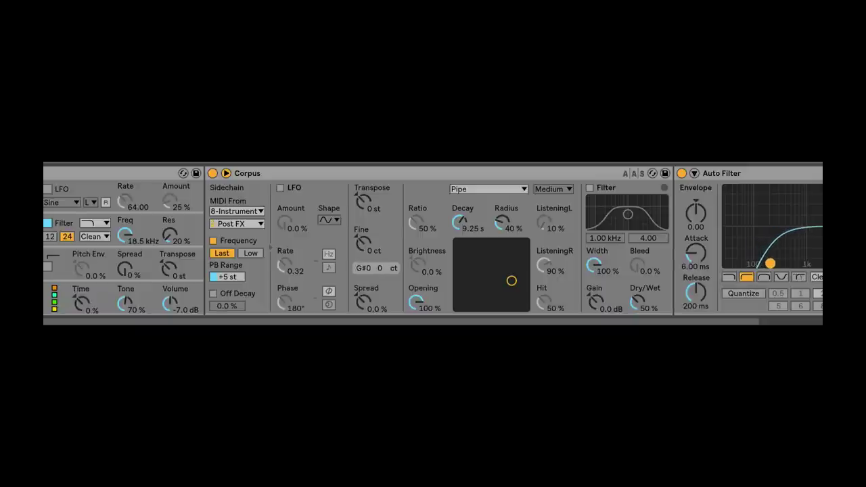
{"action": "scroll", "coordinate": [434, 241], "scroll_direction": "left", "scroll_amount": 2}
{"action": "scroll", "coordinate": [781, 235], "scroll_direction": "right", "scroll_amount": 4}
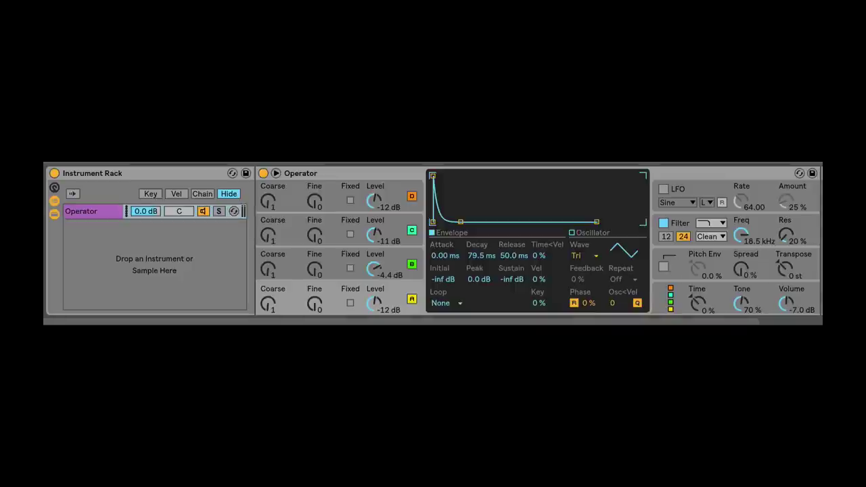
Step: Add a second Operator as a new chain in the rack and set its oscillator A release to 225 ms
{"action": "left_click_drag", "start_coordinate": [98, 261], "coordinate": [216, 246]}
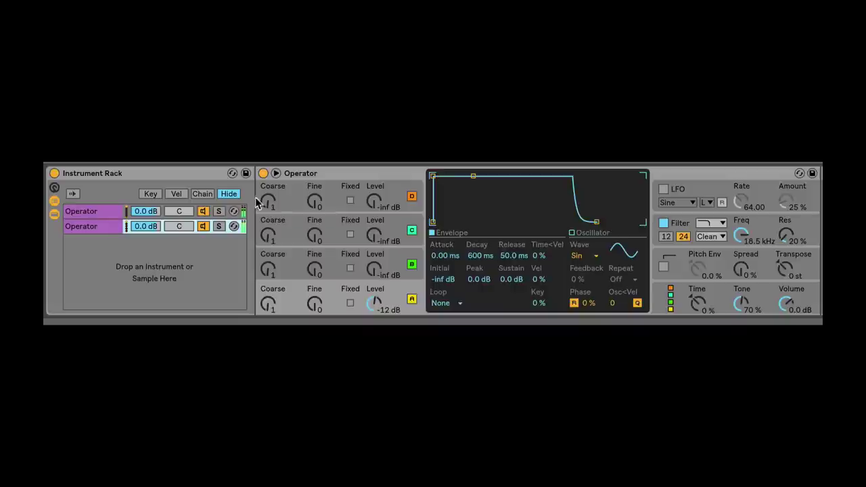
{"action": "left_click", "coordinate": [111, 224]}
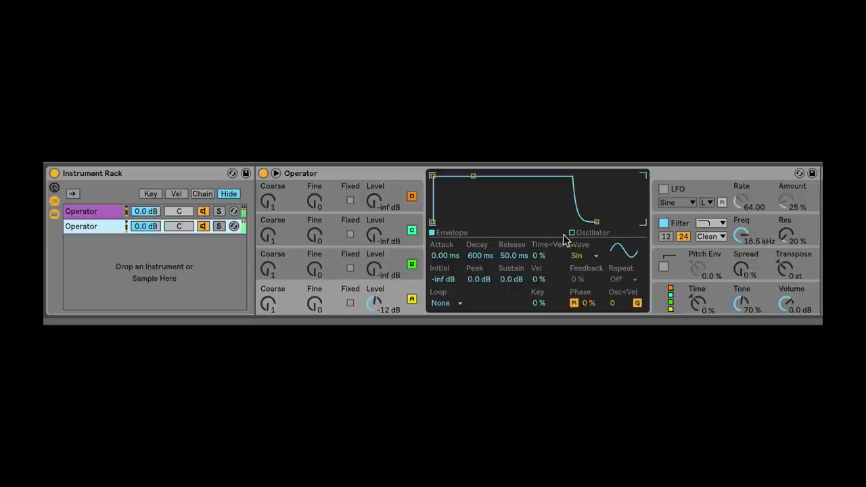
{"action": "mouse_move", "coordinate": [514, 256]}
{"action": "left_mouse_down"}
{"action": "mouse_move", "coordinate": [513, 230]}
{"action": "mouse_move", "coordinate": [518, 262]}
{"action": "left_mouse_up"}
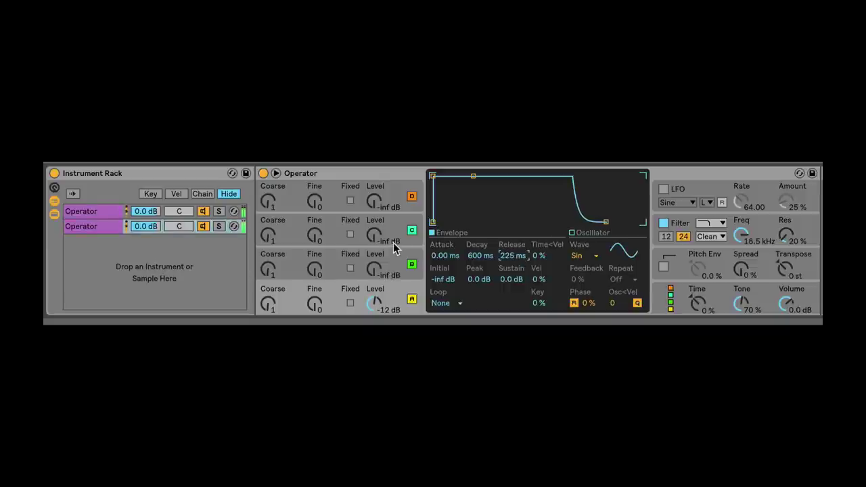
Step: Enable the second Operator's pitch envelope and glide, adjust the glide time, and limit it to 1 voice
{"action": "left_click", "coordinate": [665, 266]}
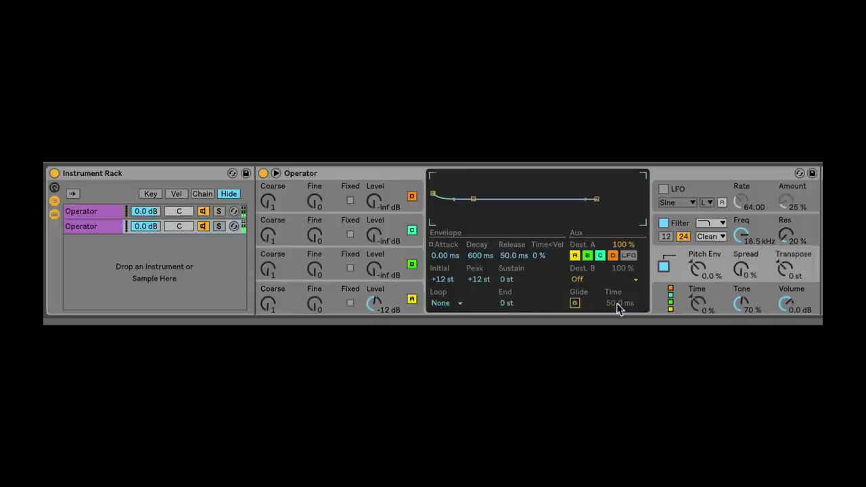
{"action": "left_click", "coordinate": [575, 303]}
{"action": "mouse_move", "coordinate": [620, 302]}
{"action": "left_mouse_down"}
{"action": "mouse_move", "coordinate": [620, 323]}
{"action": "mouse_move", "coordinate": [620, 309]}
{"action": "left_mouse_up"}
{"action": "left_click", "coordinate": [656, 296]}
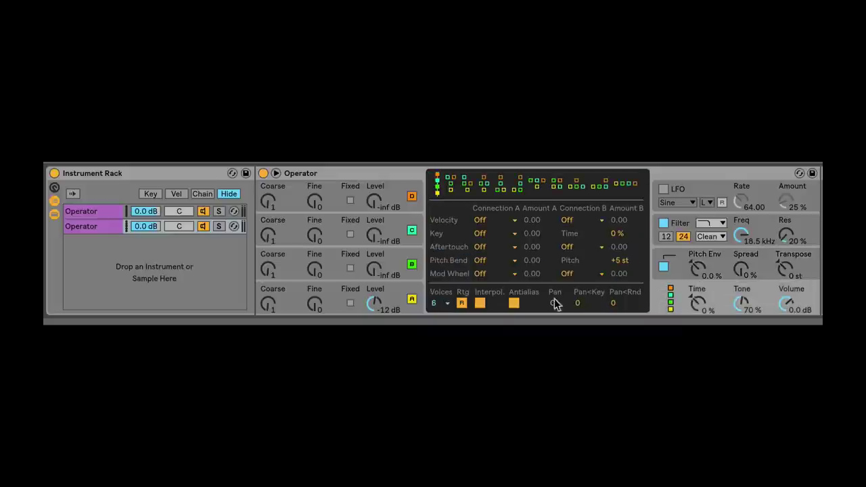
{"action": "left_click", "coordinate": [448, 303]}
{"action": "left_click", "coordinate": [441, 150]}
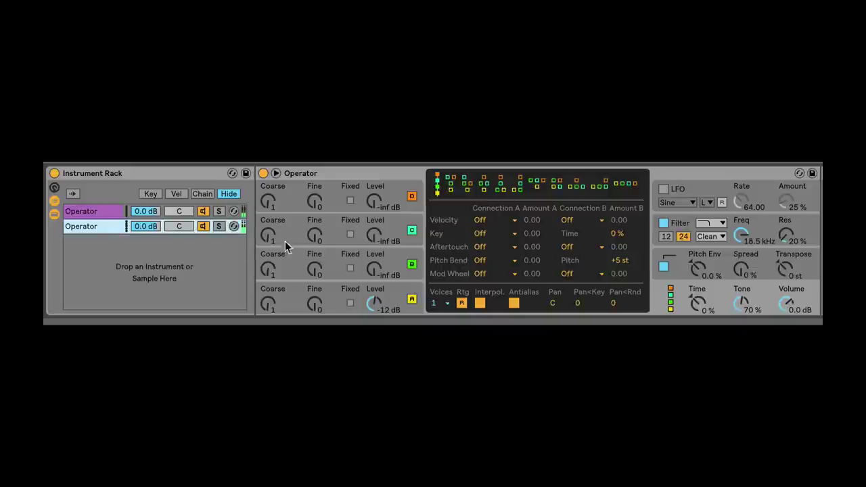
Step: Set the second Operator's oscillator B to -14 dB with a 411 ms attack, comparing its settings with the first chain
{"action": "left_click_drag", "start_coordinate": [370, 270], "coordinate": [369, 248]}
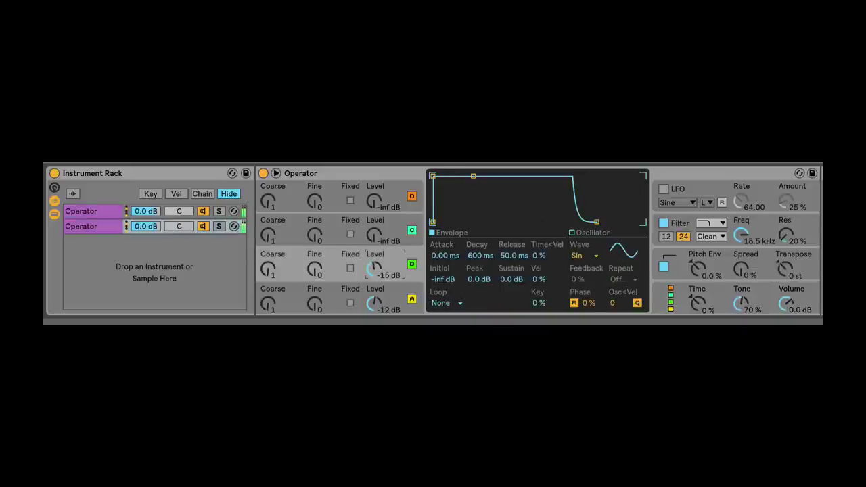
{"action": "left_click_drag", "start_coordinate": [433, 176], "coordinate": [480, 178]}
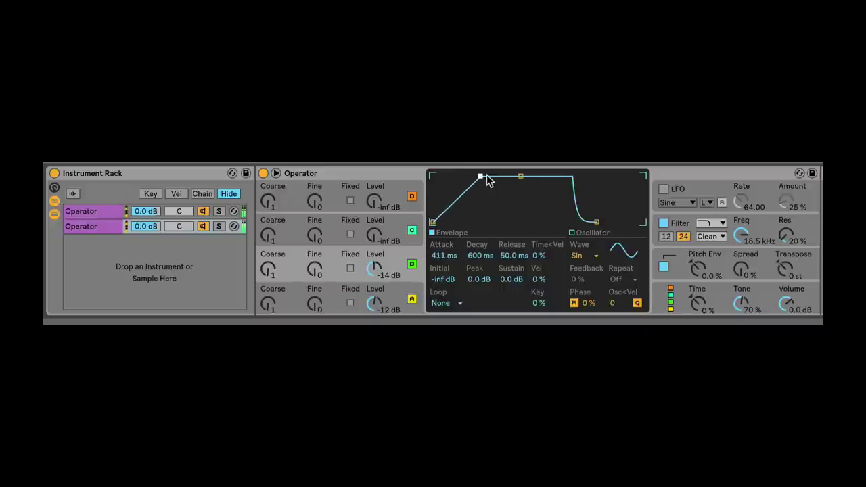
{"action": "left_click", "coordinate": [85, 226]}
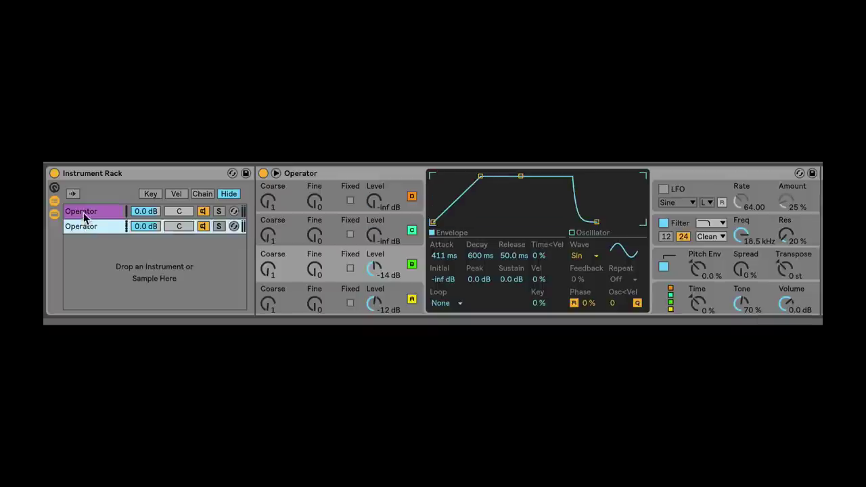
{"action": "left_click", "coordinate": [85, 212]}
{"action": "left_click", "coordinate": [92, 226]}
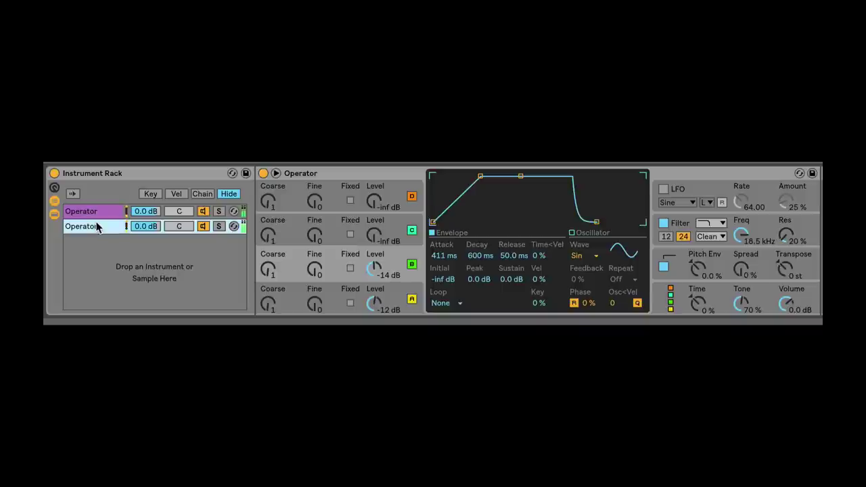
{"action": "left_click", "coordinate": [84, 212]}
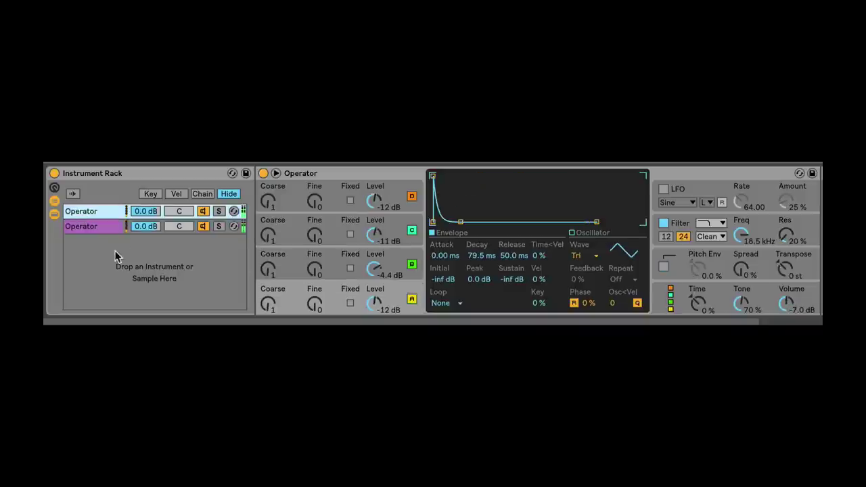
Step: Create a third chain in the Instrument Rack and load the Branches2 sample into it
{"action": "right_click", "coordinate": [90, 250]}
{"action": "left_click", "coordinate": [75, 252]}
{"action": "right_click", "coordinate": [80, 244]}
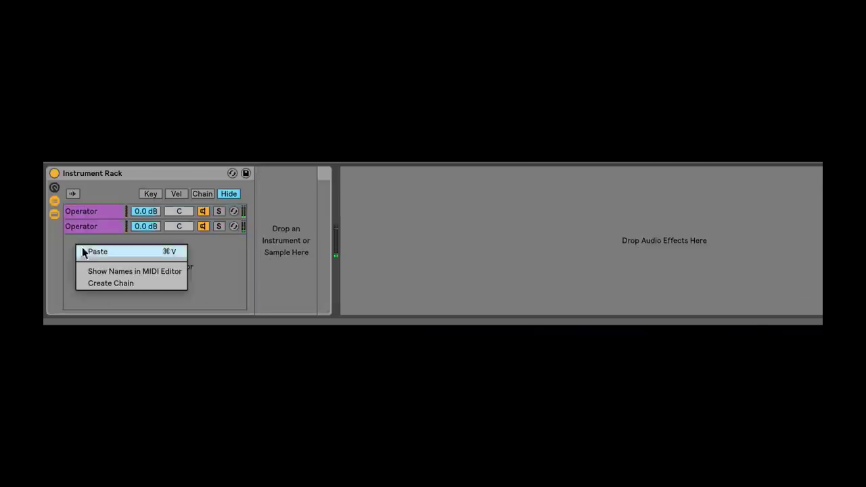
{"action": "left_click", "coordinate": [78, 246]}
{"action": "right_click", "coordinate": [86, 253]}
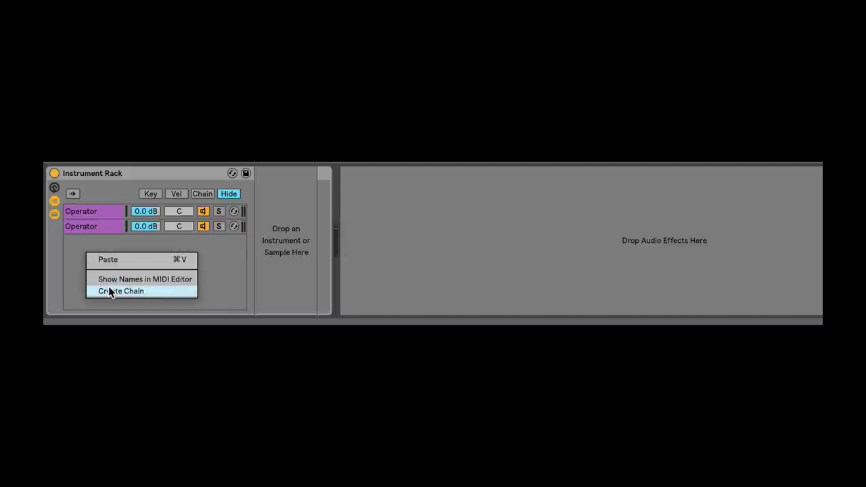
{"action": "left_click", "coordinate": [108, 288]}
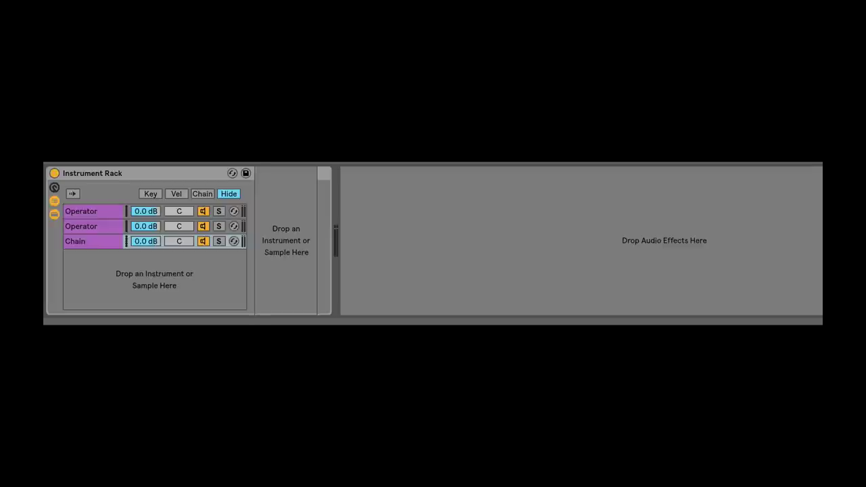
{"action": "left_click_drag", "start_coordinate": [43, 253], "coordinate": [96, 244]}
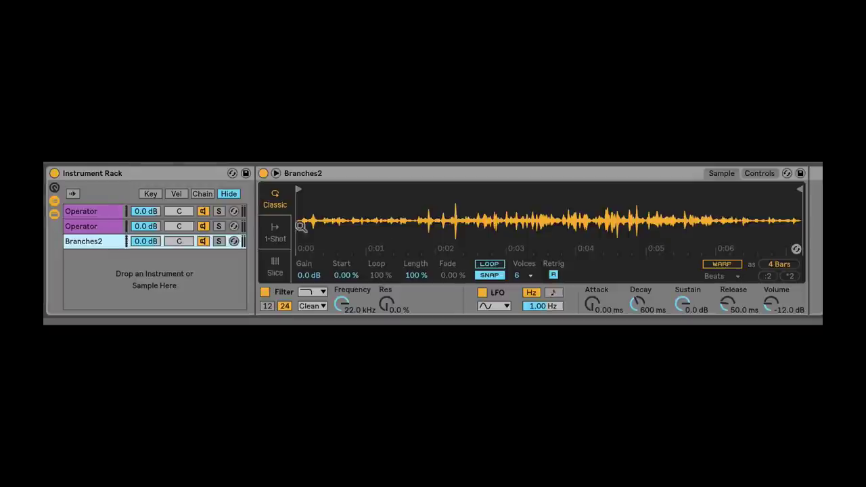
Step: Trim the Branches2 sample to about 0.5–3.6 s and deactivate both Operator chains to hear it alone
{"action": "left_click_drag", "start_coordinate": [298, 190], "coordinate": [335, 192]}
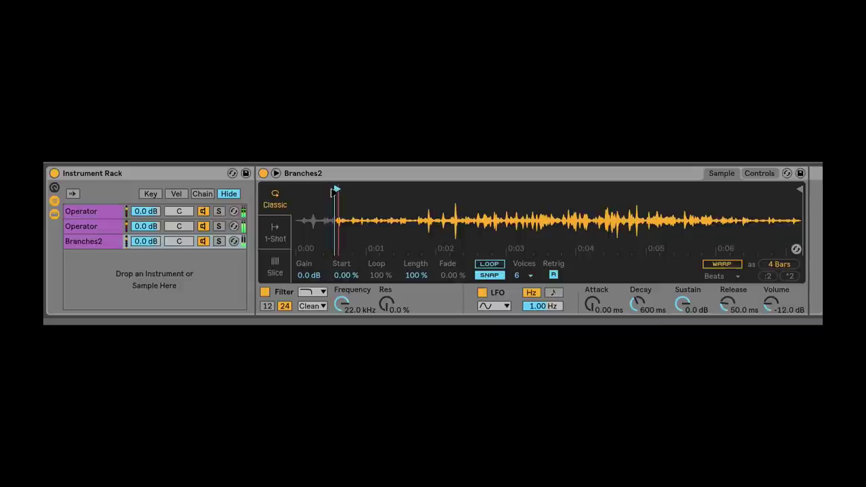
{"action": "left_click", "coordinate": [203, 226]}
{"action": "left_click", "coordinate": [203, 211]}
{"action": "left_click", "coordinate": [128, 241]}
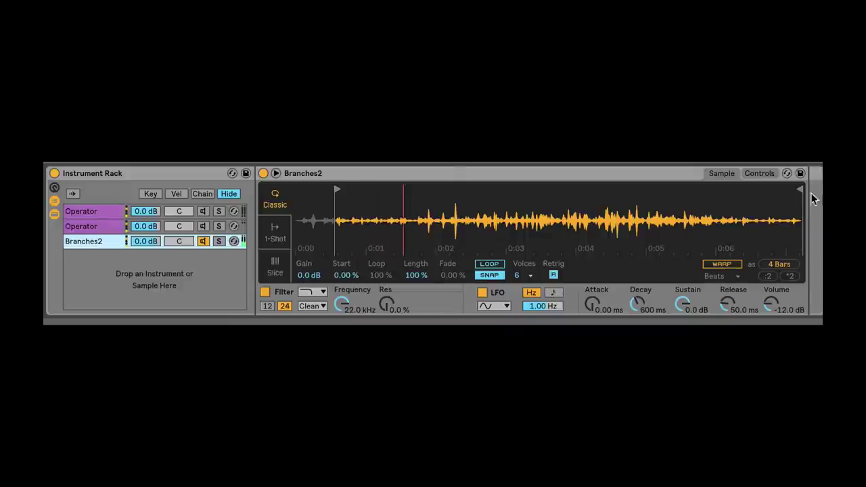
{"action": "left_click_drag", "start_coordinate": [800, 190], "coordinate": [546, 190]}
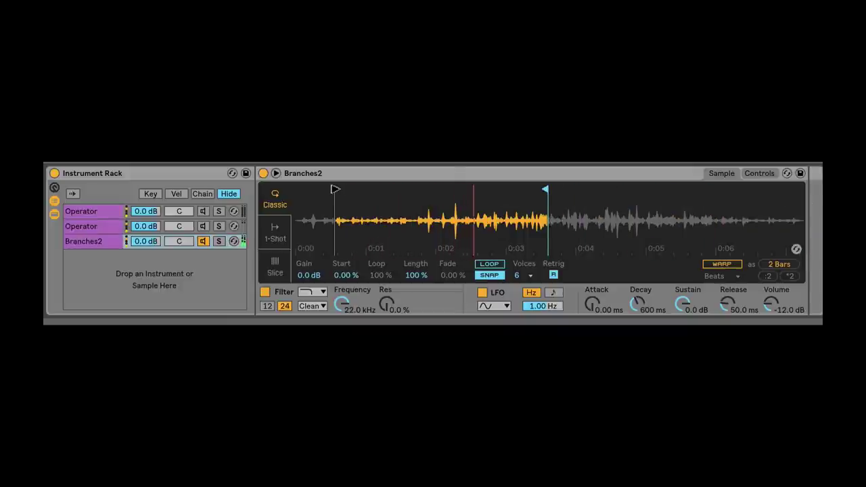
Step: Loop the Branches2 sample between about 2.8 and 4.3 s with its start at 8.59% and a 24.2% fade
{"action": "left_click_drag", "start_coordinate": [335, 190], "coordinate": [491, 190]}
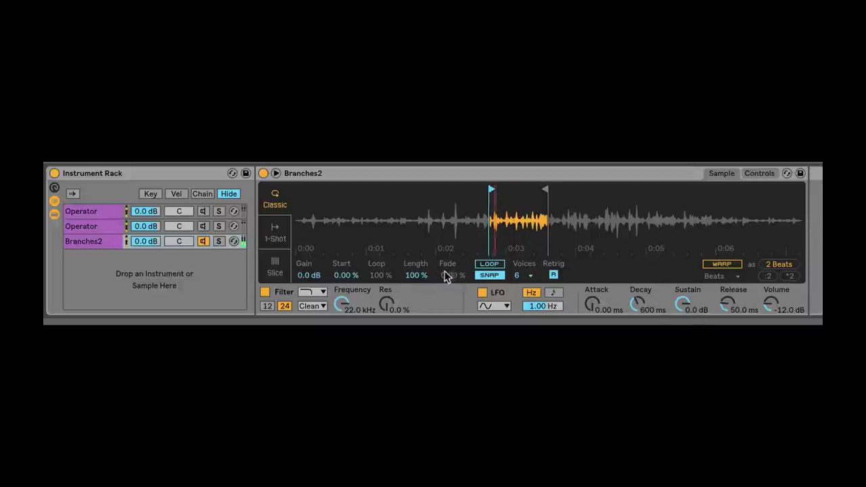
{"action": "left_click", "coordinate": [490, 264]}
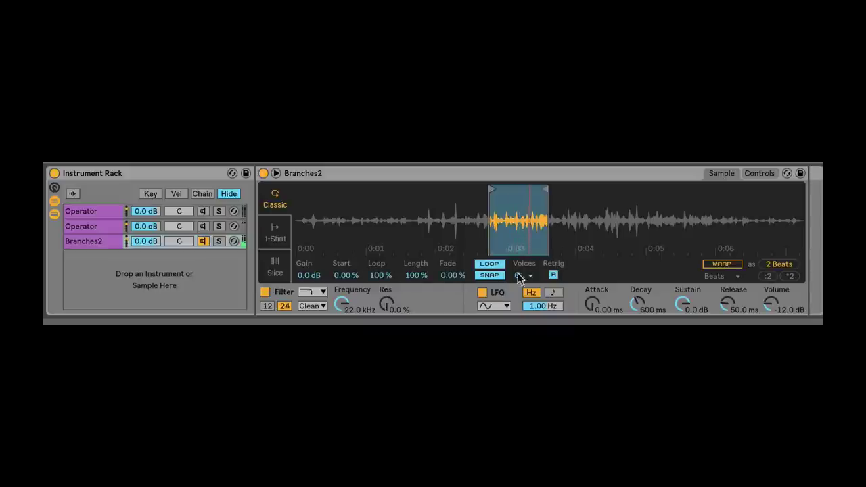
{"action": "left_click_drag", "start_coordinate": [345, 274], "coordinate": [345, 268]}
{"action": "mouse_move", "coordinate": [448, 274]}
{"action": "left_mouse_down"}
{"action": "mouse_move", "coordinate": [448, 262]}
{"action": "mouse_move", "coordinate": [447, 273]}
{"action": "left_mouse_up"}
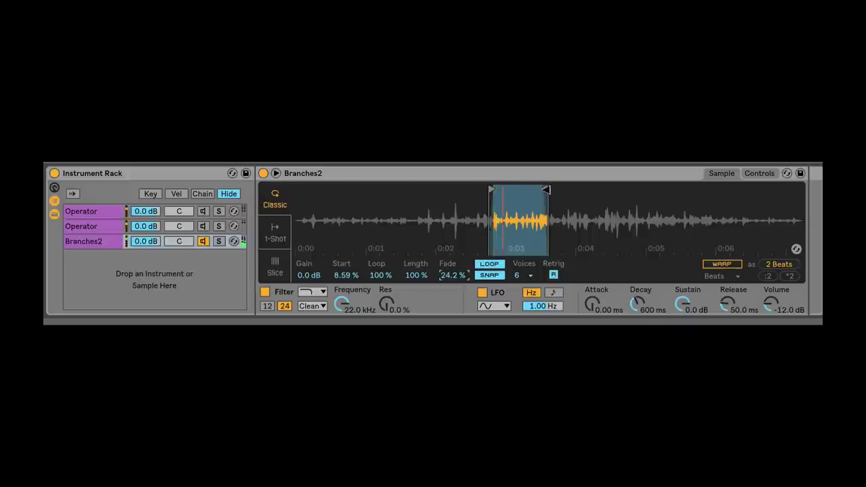
{"action": "left_click_drag", "start_coordinate": [547, 191], "coordinate": [600, 190]}
{"action": "left_click", "coordinate": [492, 190]}
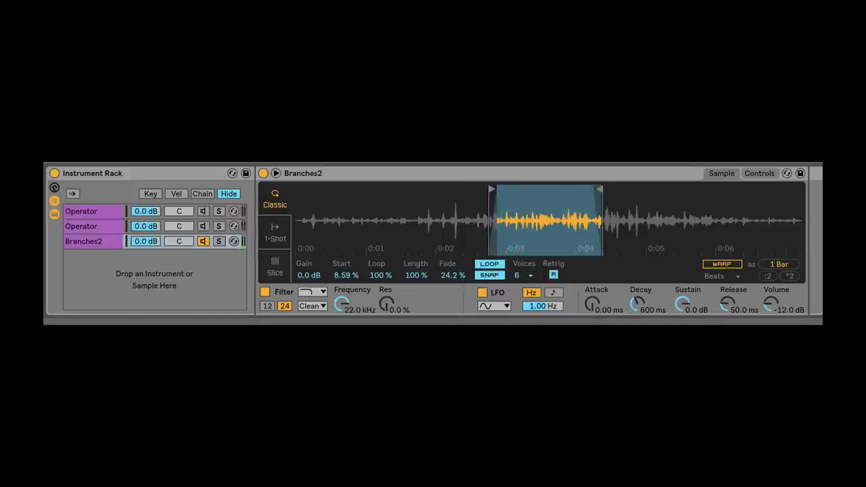
Step: Add a Pitch effect before Branches2, transpose it +33 st, and reactivate both Operator chains
{"action": "left_click_drag", "start_coordinate": [45, 177], "coordinate": [171, 246]}
{"action": "left_click_drag", "start_coordinate": [283, 213], "coordinate": [284, 201]}
{"action": "left_click_drag", "start_coordinate": [287, 210], "coordinate": [287, 203]}
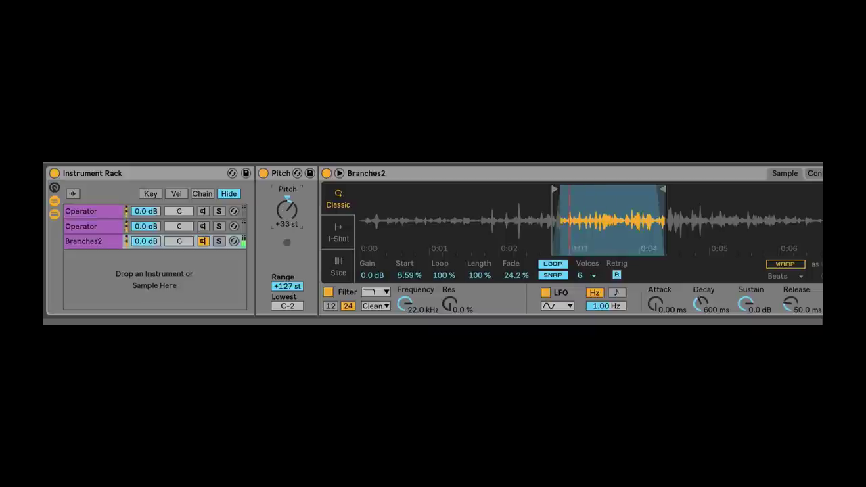
{"action": "left_click", "coordinate": [203, 226]}
{"action": "left_click", "coordinate": [203, 212]}
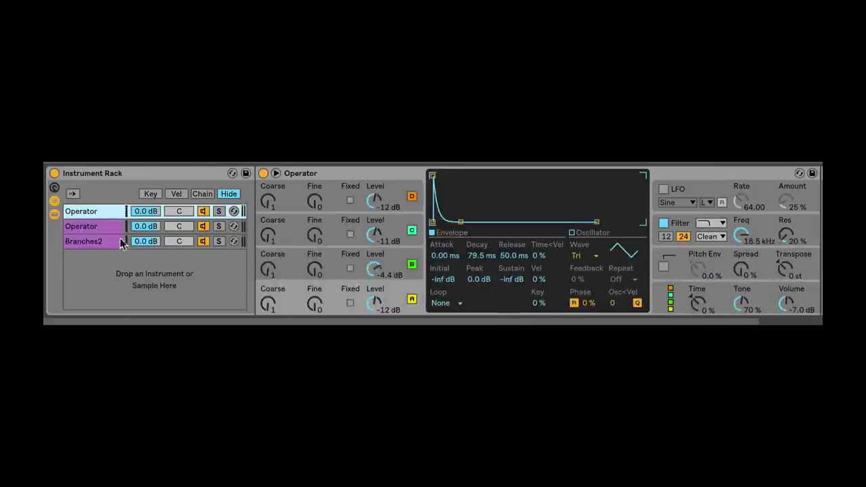
Step: Compare the three chains of the Instrument Rack by selecting and soloing them one at a time
{"action": "left_click", "coordinate": [96, 231]}
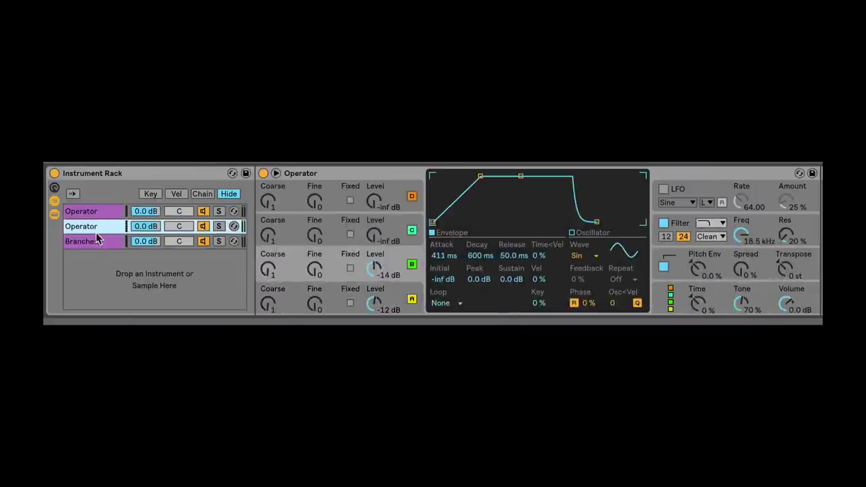
{"action": "left_click", "coordinate": [91, 241]}
{"action": "left_click", "coordinate": [89, 211]}
{"action": "left_click", "coordinate": [88, 241]}
{"action": "left_click", "coordinate": [89, 226]}
{"action": "left_click", "coordinate": [94, 212]}
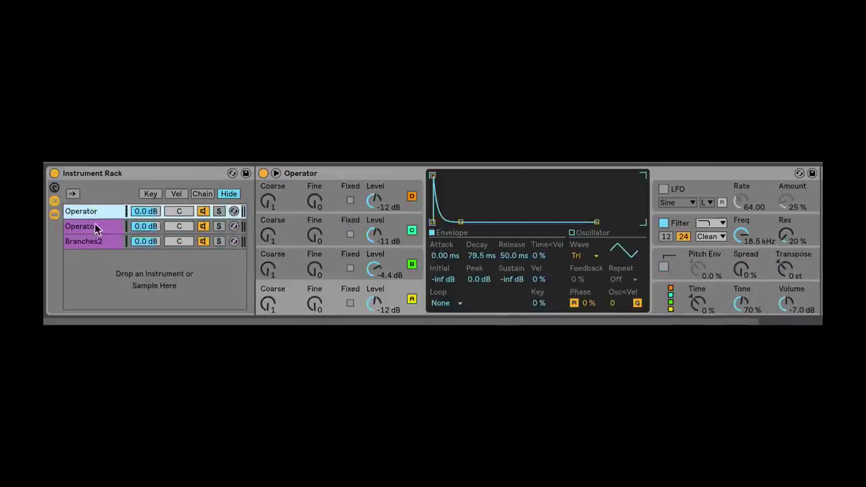
{"action": "left_click", "coordinate": [94, 225]}
{"action": "left_click", "coordinate": [219, 226]}
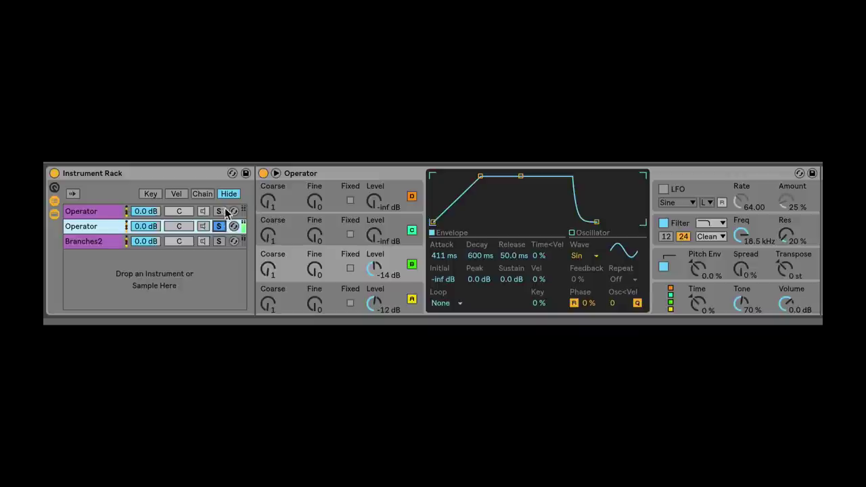
{"action": "left_click", "coordinate": [219, 211]}
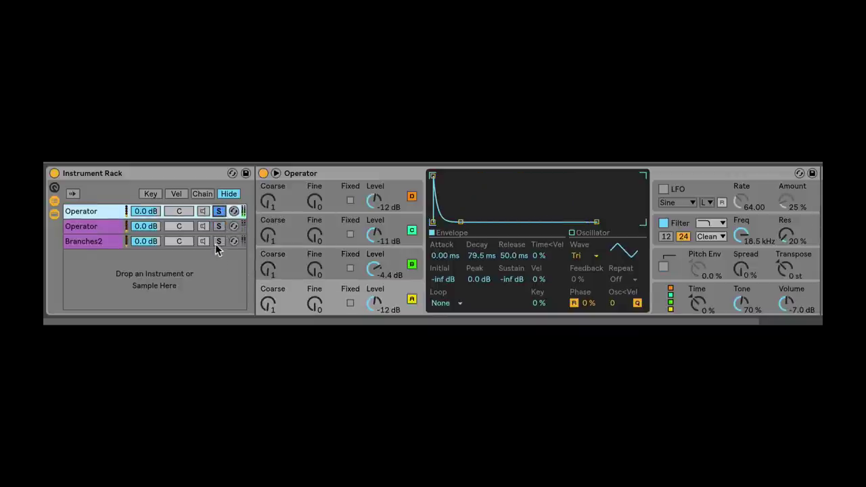
{"action": "left_click", "coordinate": [219, 241]}
{"action": "left_click", "coordinate": [218, 241]}
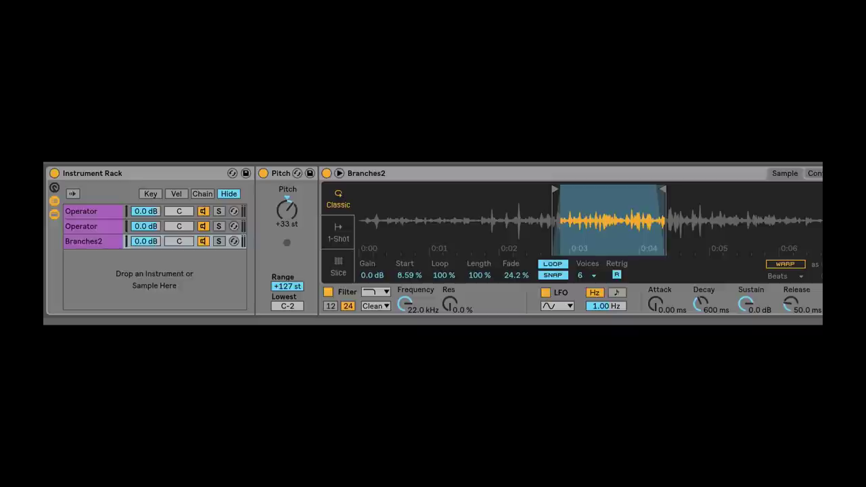
Step: Try a Saturator after the Instrument Rack with 18.9 dB drive and -16.9 dB output, and remove it
{"action": "left_click", "coordinate": [742, 174]}
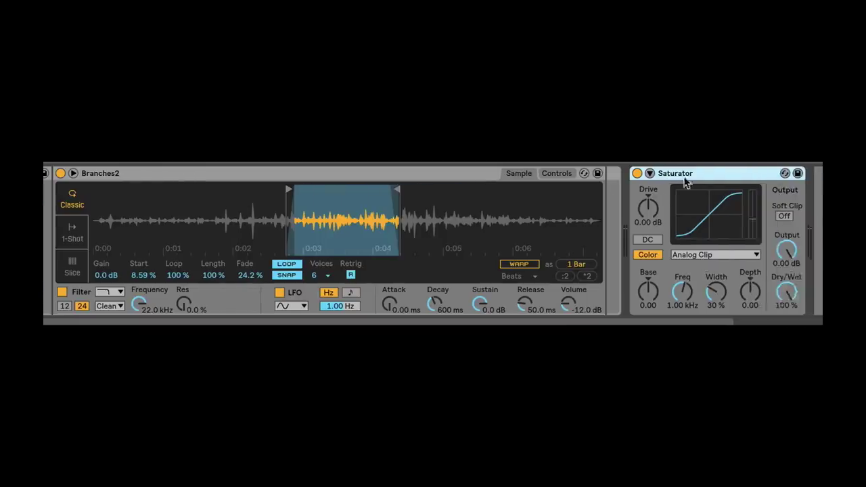
{"action": "left_click_drag", "start_coordinate": [585, 209], "coordinate": [586, 196]}
{"action": "left_click_drag", "start_coordinate": [723, 250], "coordinate": [724, 271]}
{"action": "left_click_drag", "start_coordinate": [585, 208], "coordinate": [585, 190]}
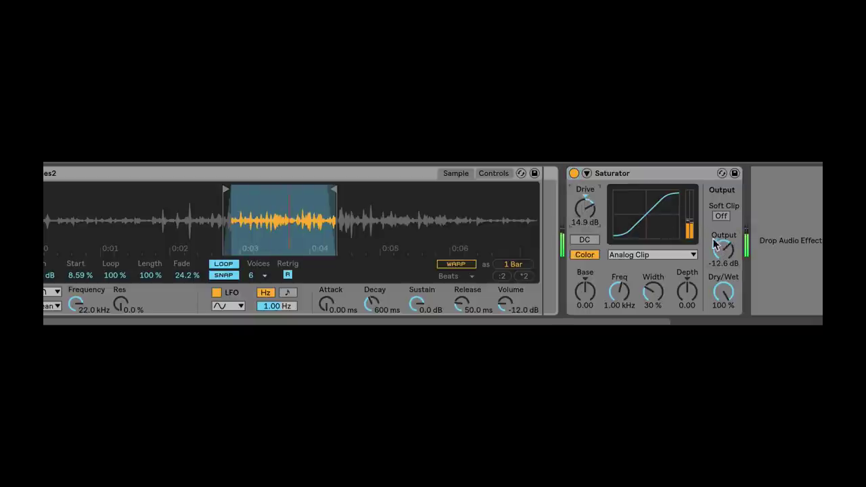
{"action": "left_click_drag", "start_coordinate": [720, 248], "coordinate": [720, 264]}
{"action": "left_click_drag", "start_coordinate": [588, 210], "coordinate": [588, 202]}
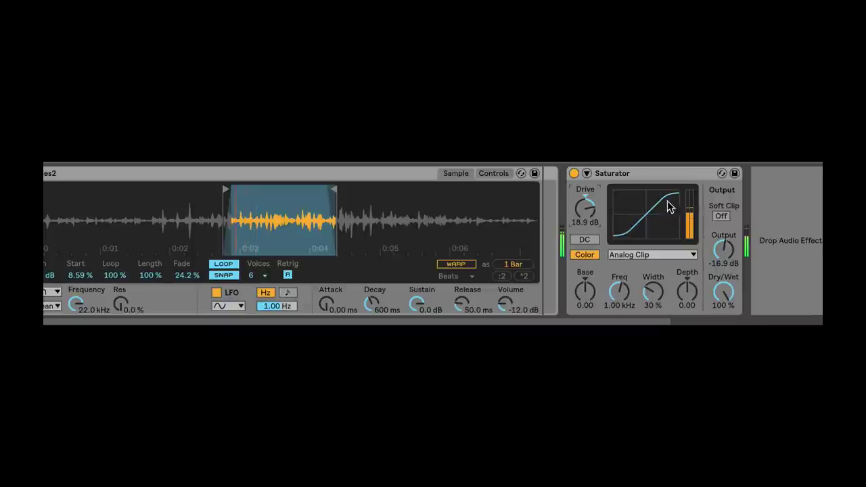
{"action": "right_click", "coordinate": [628, 174]}
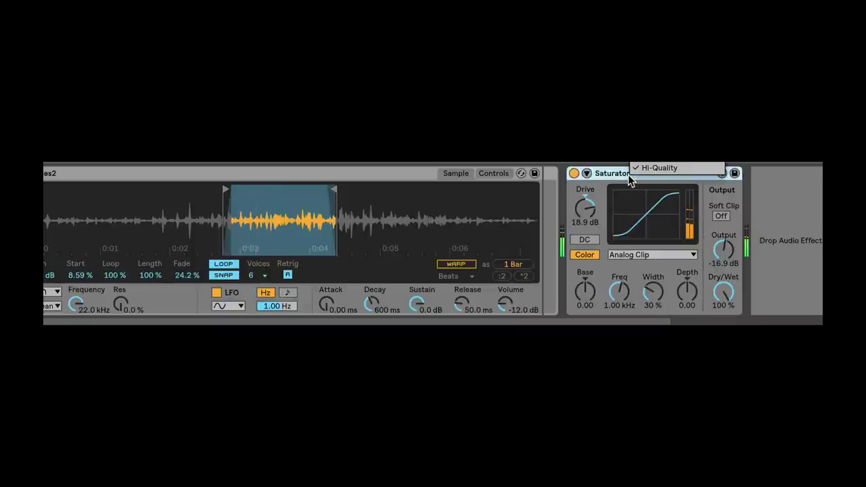
{"action": "key", "text": "Delete"}
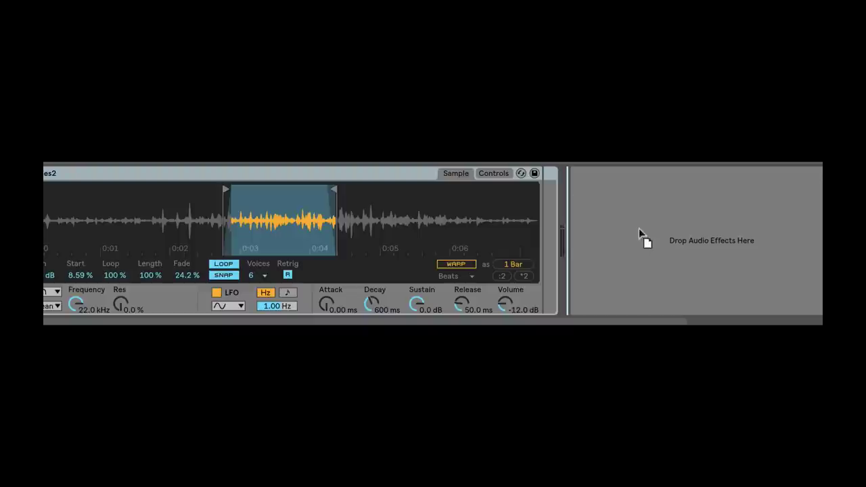
Step: Add an Amp after the Instrument Rack, compare its models, choose Rock, and set its volume to 5.79
{"action": "left_click_drag", "start_coordinate": [642, 238], "coordinate": [647, 238]}
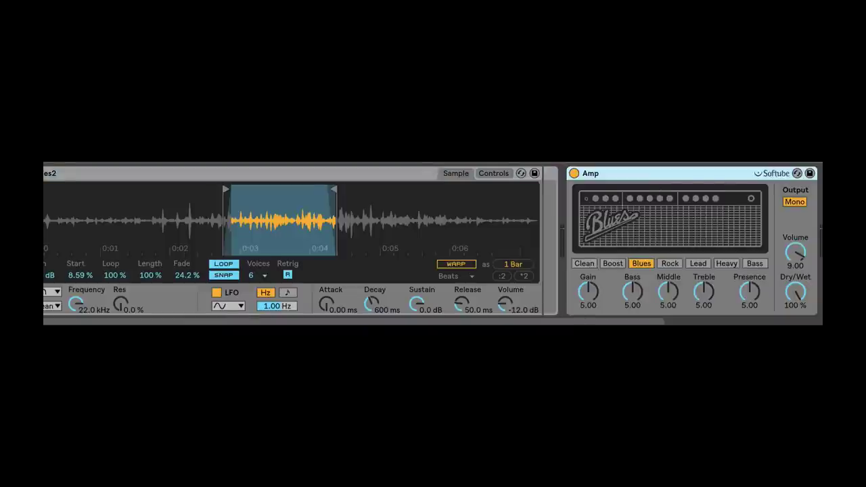
{"action": "scroll", "coordinate": [433, 241], "scroll_direction": "right", "scroll_amount": 2}
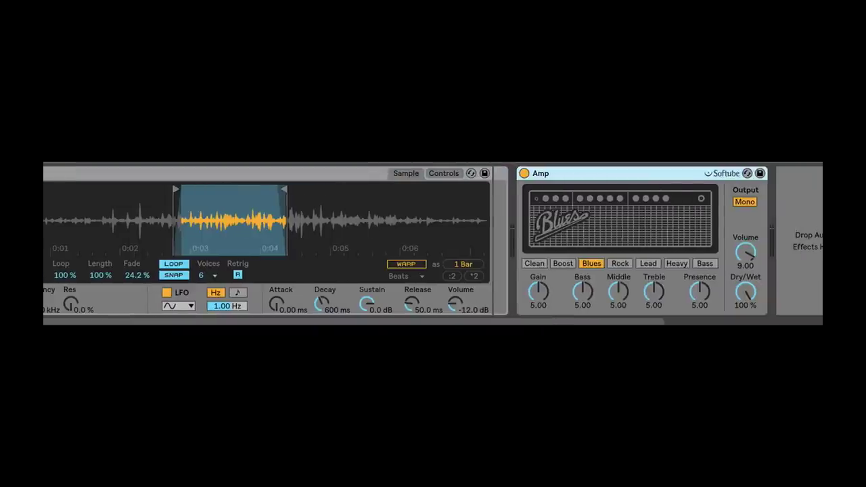
{"action": "left_click", "coordinate": [620, 264]}
{"action": "left_click", "coordinate": [591, 264]}
{"action": "left_click", "coordinate": [534, 264]}
{"action": "left_click", "coordinate": [591, 264]}
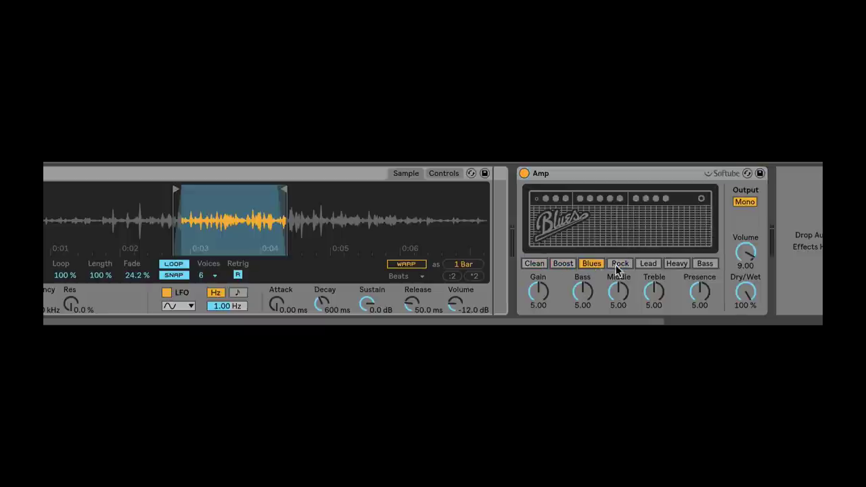
{"action": "left_click", "coordinate": [616, 265]}
{"action": "left_click", "coordinate": [598, 265]}
{"action": "left_click", "coordinate": [623, 264]}
{"action": "left_click", "coordinate": [643, 264]}
{"action": "left_click", "coordinate": [617, 264]}
{"action": "left_click", "coordinate": [592, 264]}
{"action": "left_click", "coordinate": [618, 264]}
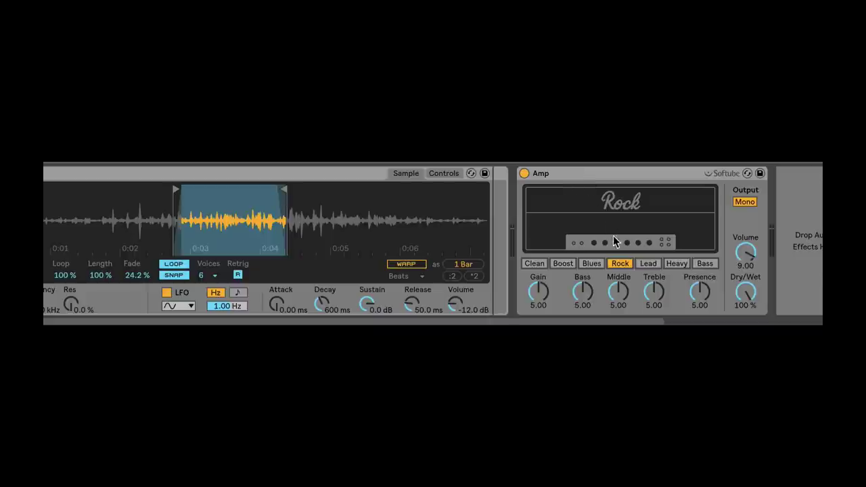
{"action": "left_click_drag", "start_coordinate": [749, 261], "coordinate": [748, 279]}
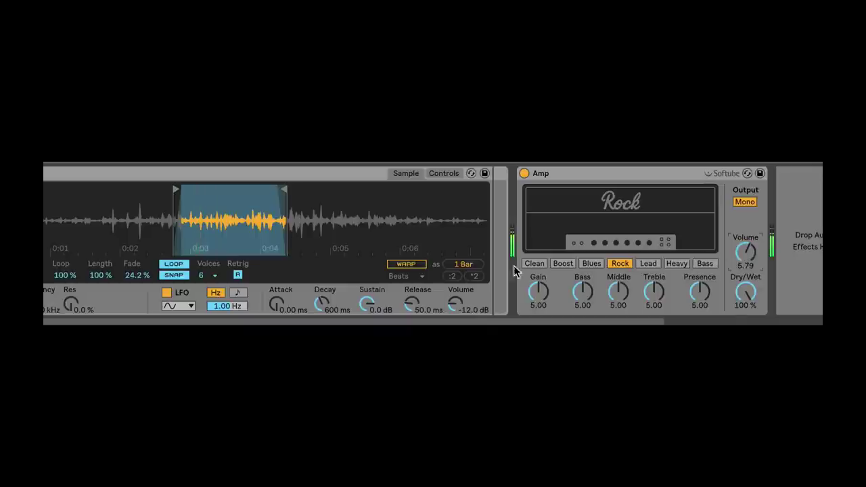
Step: Check the Operator chains through the Amp, and set its dry/wet to 65.1% and its middle to 6.35
{"action": "scroll", "coordinate": [434, 241], "scroll_direction": "left", "scroll_amount": 4}
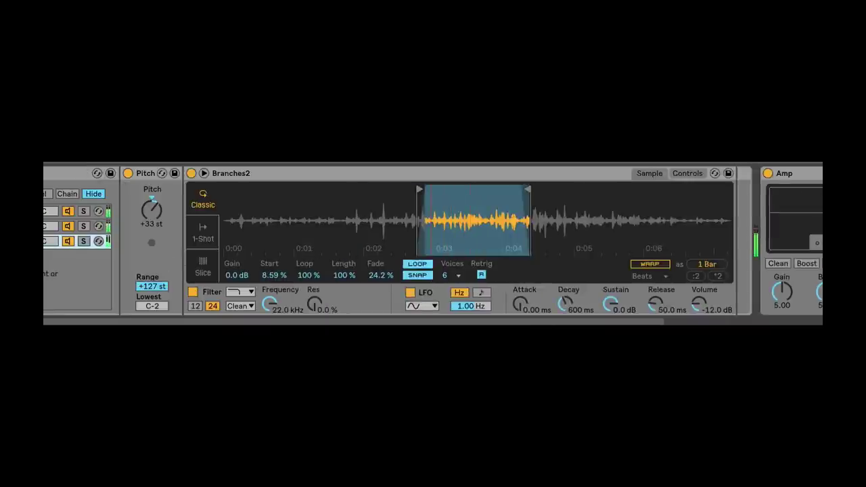
{"action": "left_click", "coordinate": [50, 211]}
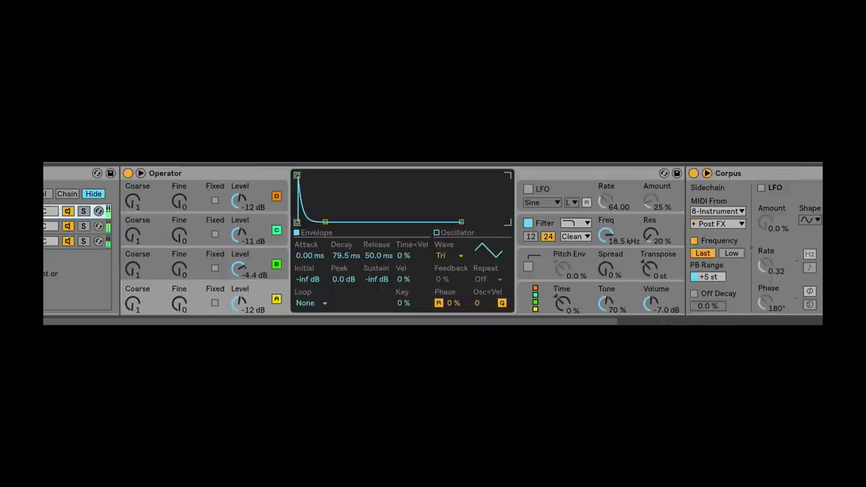
{"action": "left_click", "coordinate": [51, 226]}
{"action": "left_click", "coordinate": [51, 211]}
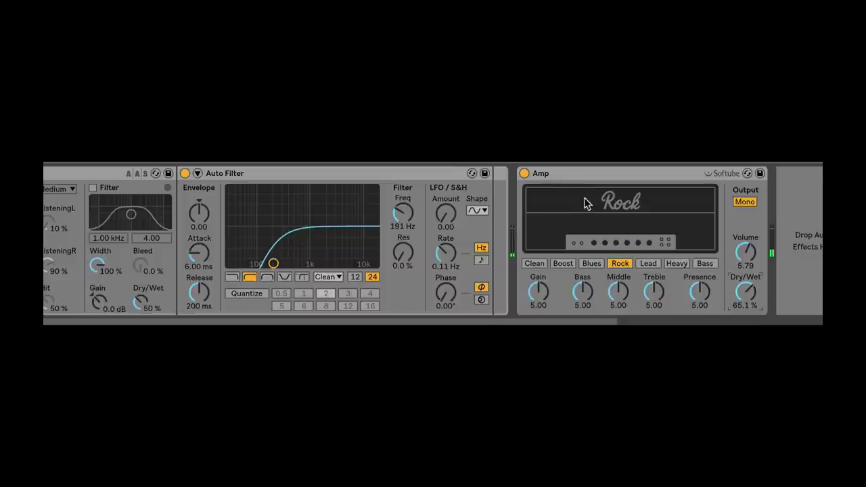
{"action": "mouse_move", "coordinate": [616, 292]}
{"action": "left_mouse_down"}
{"action": "mouse_move", "coordinate": [616, 271]}
{"action": "mouse_move", "coordinate": [616, 279]}
{"action": "left_mouse_up"}
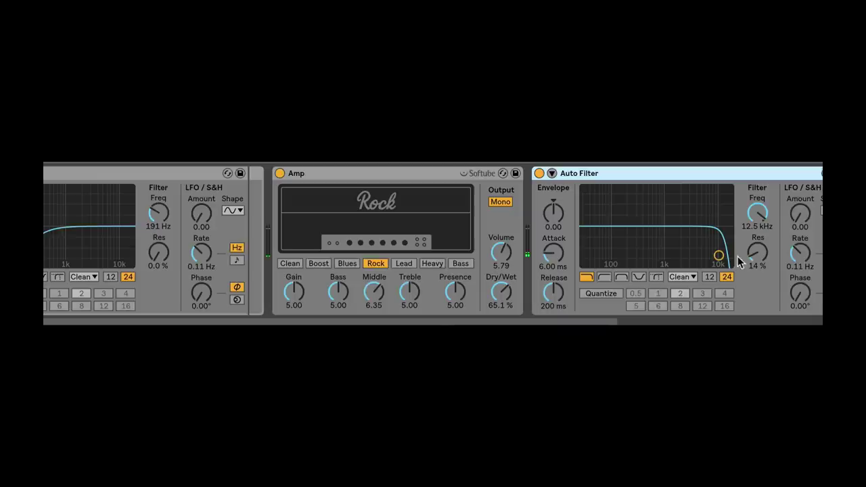
Step: Set the low-pass Auto Filter after the Amp to a frequency of 318 Hz with 53% resonance
{"action": "mouse_move", "coordinate": [719, 256]}
{"action": "left_mouse_down"}
{"action": "mouse_move", "coordinate": [671, 248]}
{"action": "mouse_move", "coordinate": [704, 258]}
{"action": "left_mouse_up"}
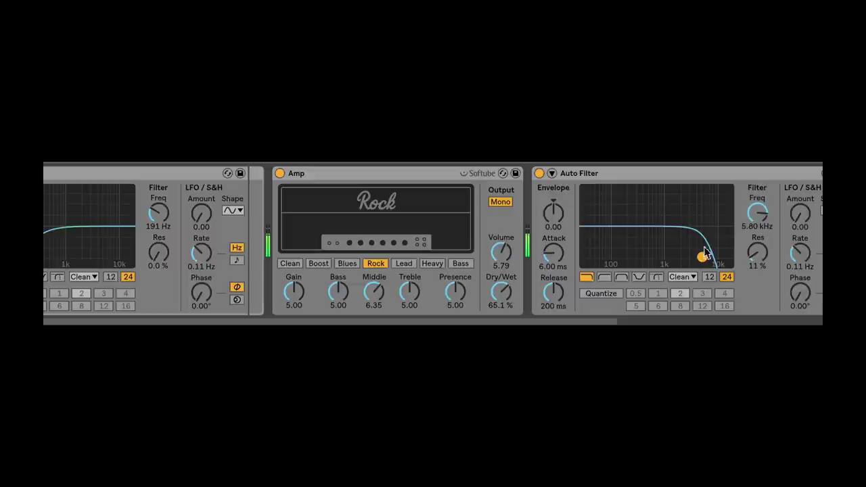
{"action": "left_click_drag", "start_coordinate": [704, 255], "coordinate": [639, 233]}
{"action": "scroll", "coordinate": [578, 234], "scroll_direction": "right", "scroll_amount": 2}
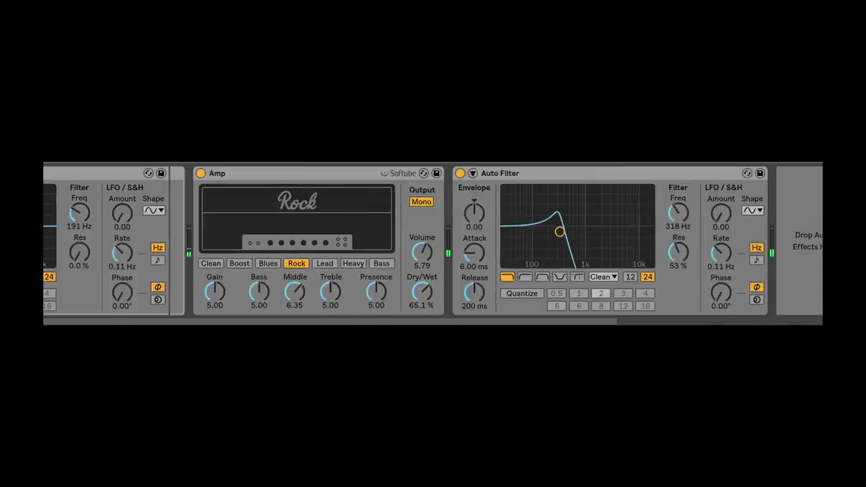
Step: Map an Envelope before the Instrument Rack to the last Auto Filter's frequency, with a range of 89% to 32%
{"action": "scroll", "coordinate": [433, 245], "scroll_direction": "left", "scroll_amount": 2}
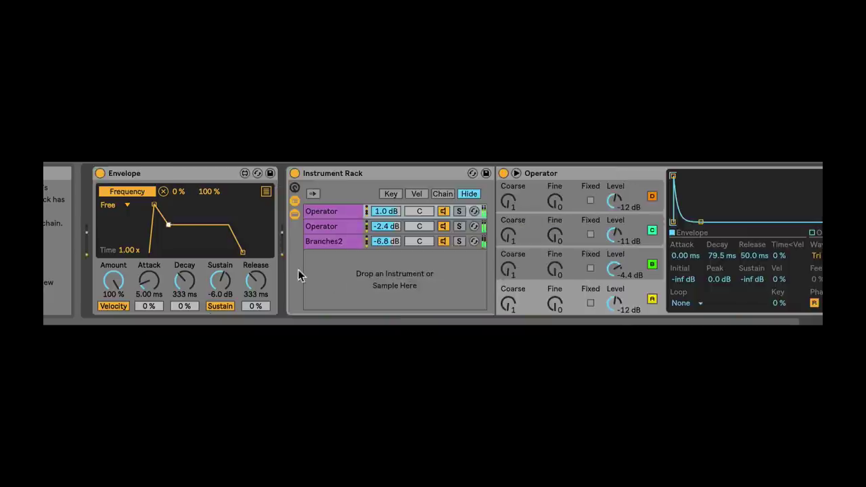
{"action": "left_click_drag", "start_coordinate": [179, 190], "coordinate": [180, 122]}
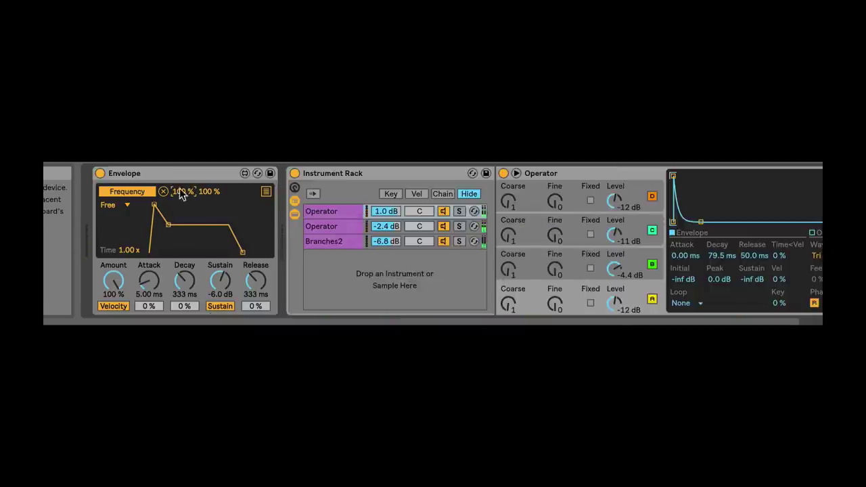
{"action": "left_click_drag", "start_coordinate": [208, 191], "coordinate": [208, 196]}
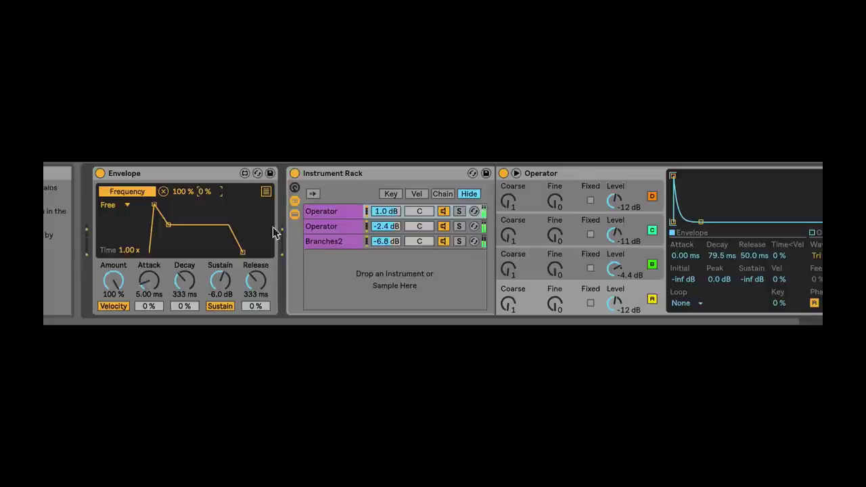
{"action": "left_click_drag", "start_coordinate": [185, 195], "coordinate": [209, 174]}
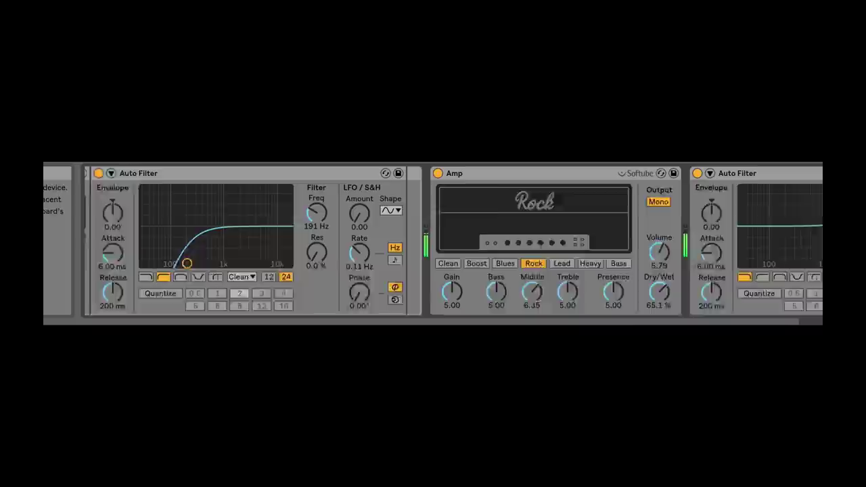
{"action": "scroll", "coordinate": [453, 241], "scroll_direction": "right", "scroll_amount": 2}
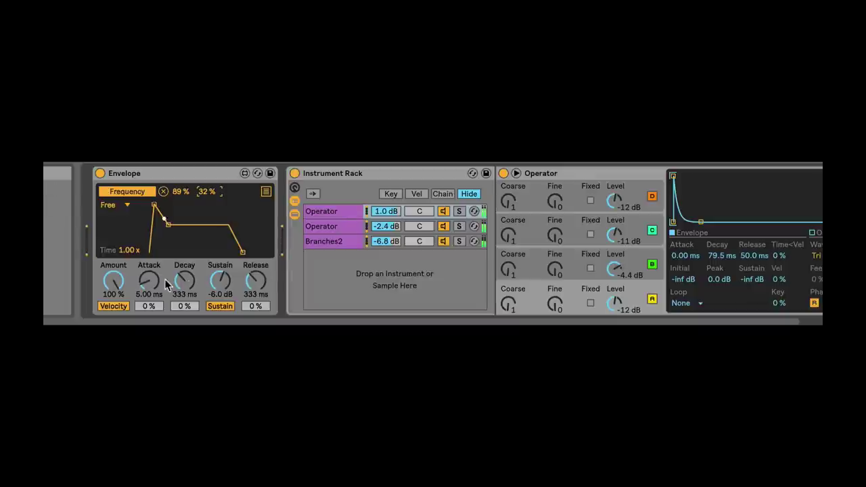
Step: Set the Envelope's amount to 76.4% and its attack to 2.96 ms, and select the Branches2 chain
{"action": "left_click_drag", "start_coordinate": [114, 281], "coordinate": [114, 297]}
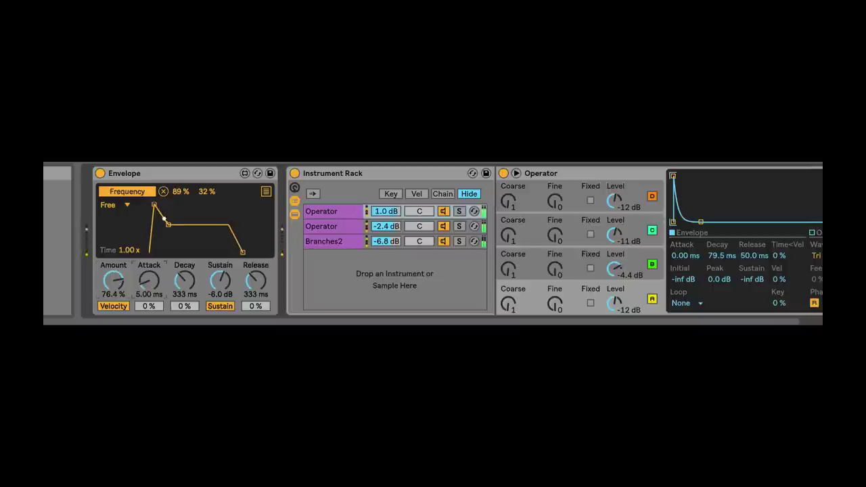
{"action": "left_click_drag", "start_coordinate": [145, 282], "coordinate": [144, 290]}
{"action": "left_click", "coordinate": [322, 242]}
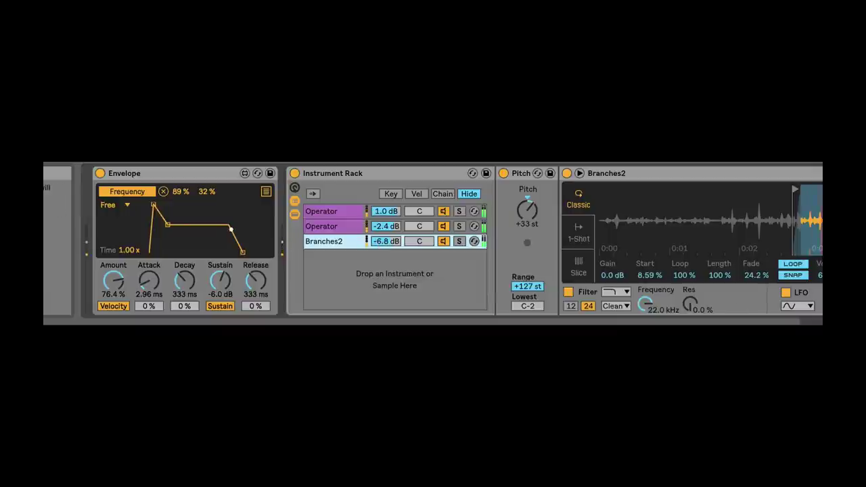
{"action": "left_click", "coordinate": [148, 282]}
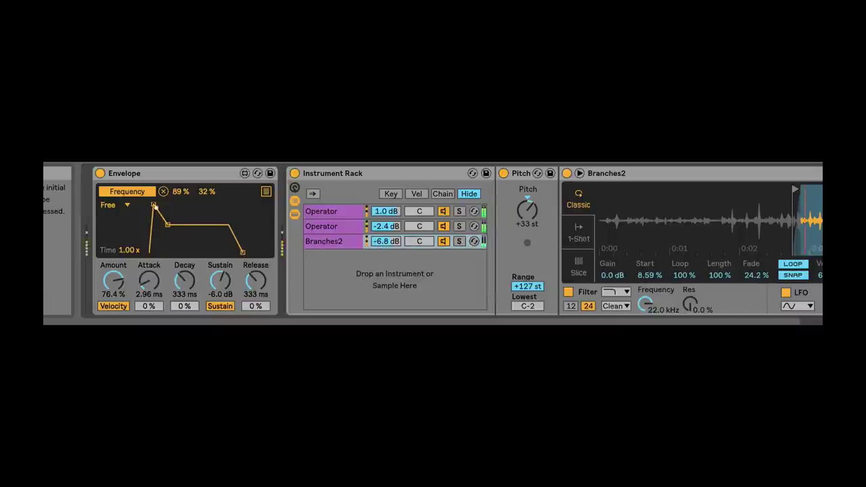
Step: Select the first Operator chain in the Instrument Rack and set its oscillator A envelope attack to 0.30 ms
{"action": "left_click", "coordinate": [331, 228]}
{"action": "left_click", "coordinate": [313, 211]}
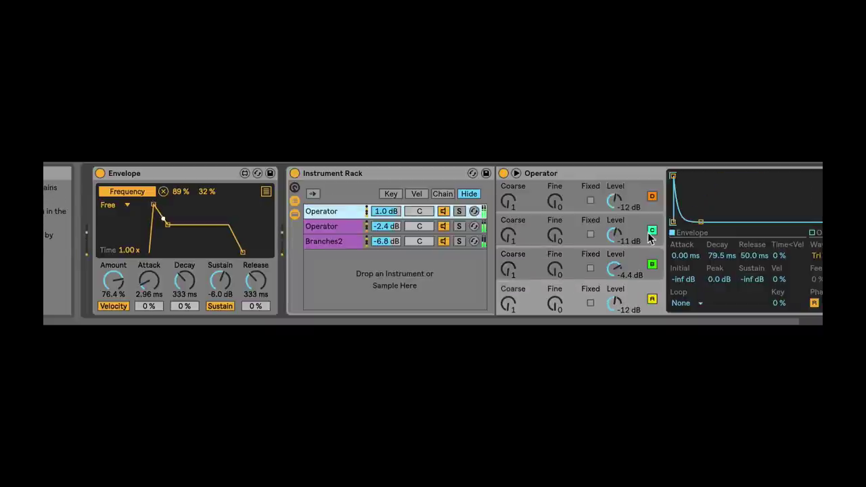
{"action": "left_click_drag", "start_coordinate": [674, 176], "coordinate": [680, 176]}
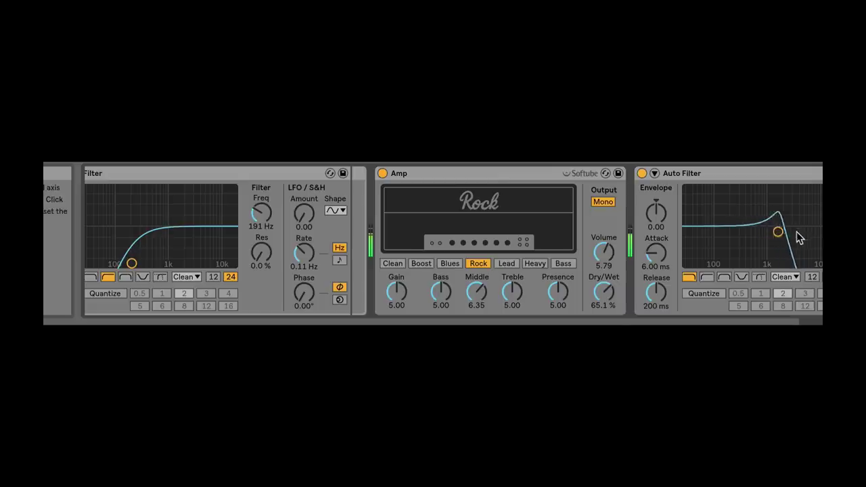
Step: Lower the resonance of the Auto Filter after the Amp to 23% and play the sound to check it
{"action": "left_click_drag", "start_coordinate": [797, 232], "coordinate": [788, 251]}
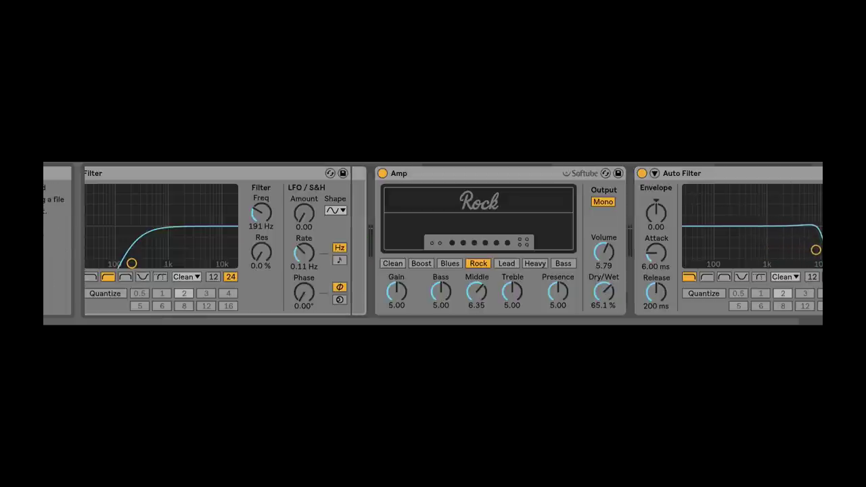
{"action": "scroll", "coordinate": [340, 260], "scroll_direction": "right", "scroll_amount": 5}
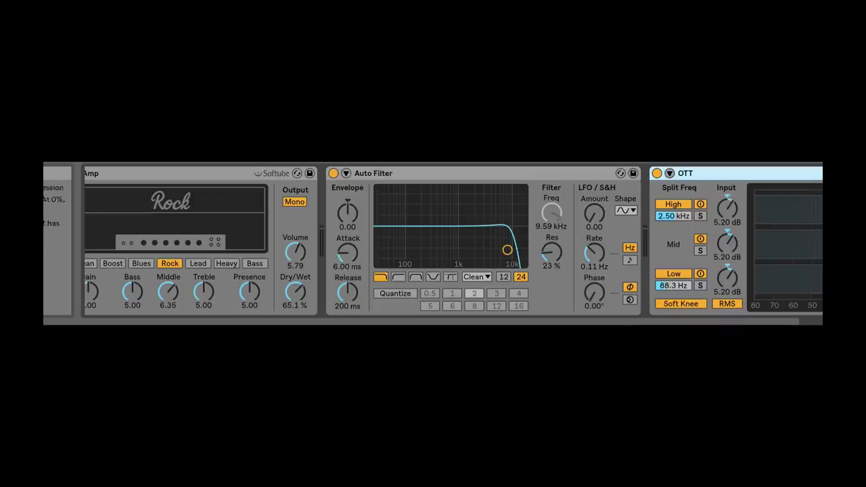
{"action": "key", "text": "space"}
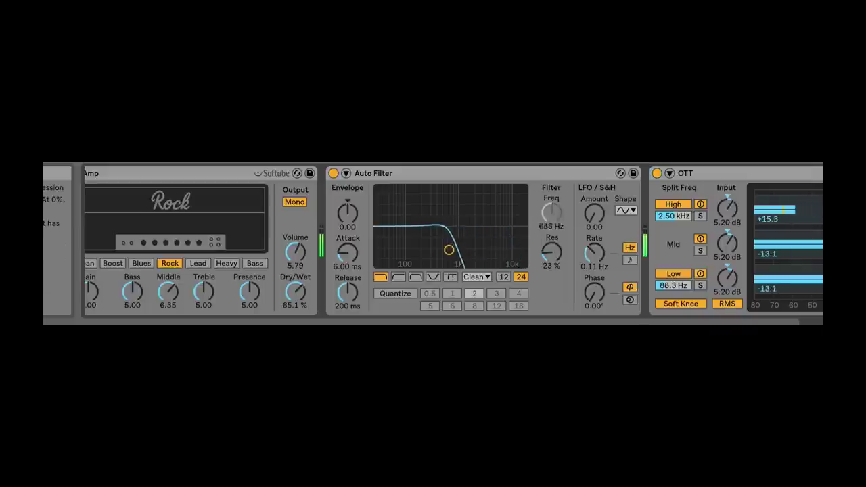
Step: Set OTT to 70% amount, 178% time, 18.7 dB high output and 11.8 dB mid output, and lower its high-band thresholds
{"action": "scroll", "coordinate": [745, 176], "scroll_direction": "right", "scroll_amount": 3}
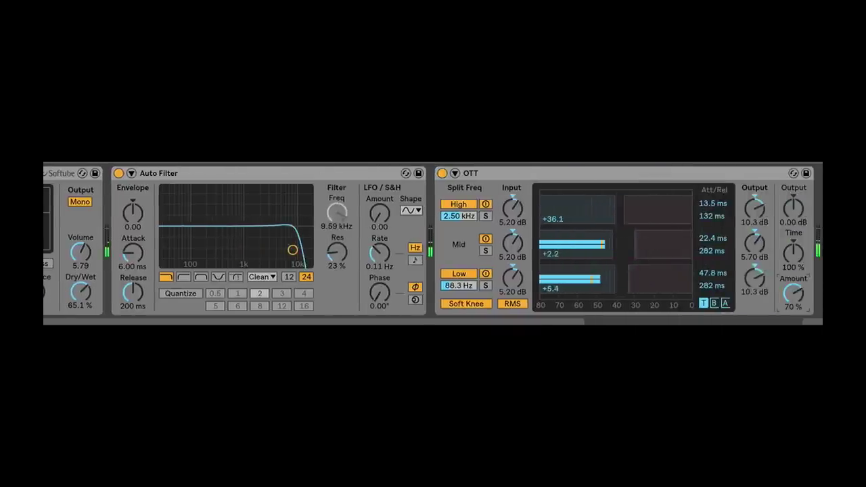
{"action": "scroll", "coordinate": [794, 331], "scroll_direction": "right", "scroll_amount": 1}
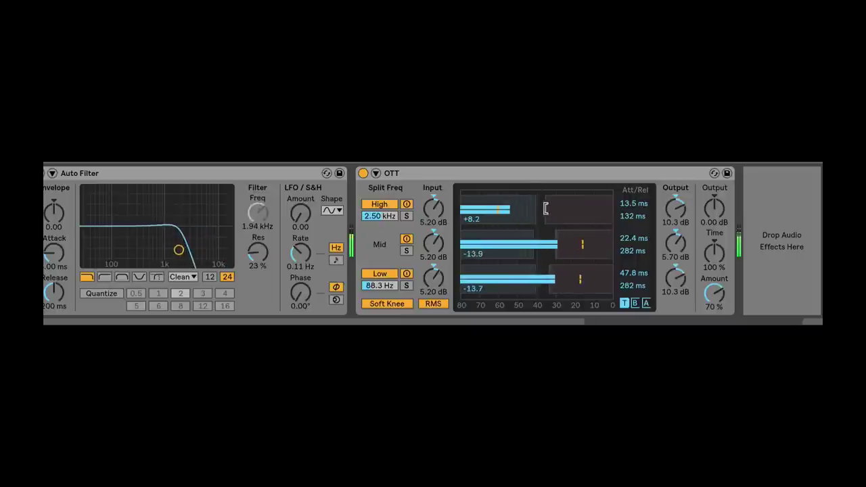
{"action": "mouse_move", "coordinate": [536, 208]}
{"action": "left_mouse_down"}
{"action": "mouse_move", "coordinate": [515, 208]}
{"action": "mouse_move", "coordinate": [526, 207]}
{"action": "left_mouse_up"}
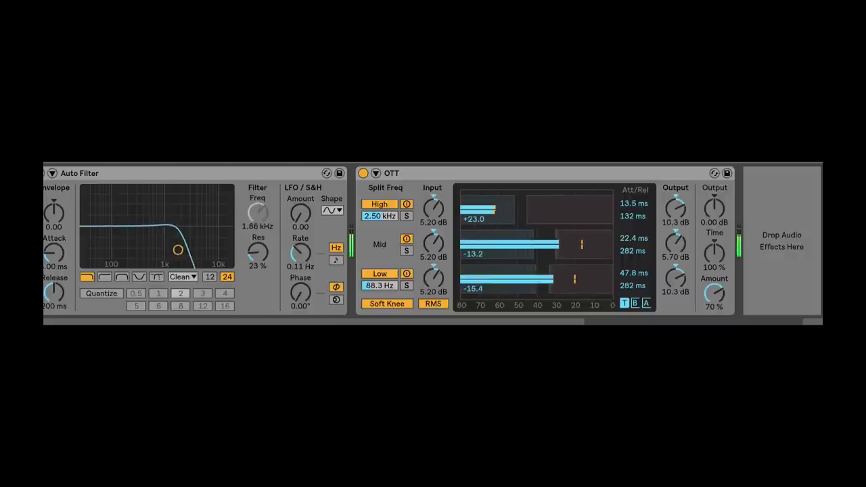
{"action": "left_click_drag", "start_coordinate": [676, 209], "coordinate": [676, 189]}
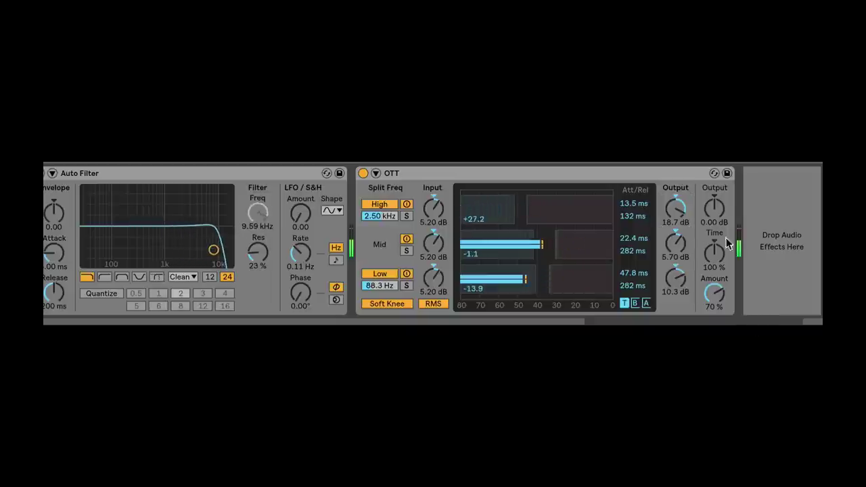
{"action": "left_click_drag", "start_coordinate": [715, 252], "coordinate": [714, 229]}
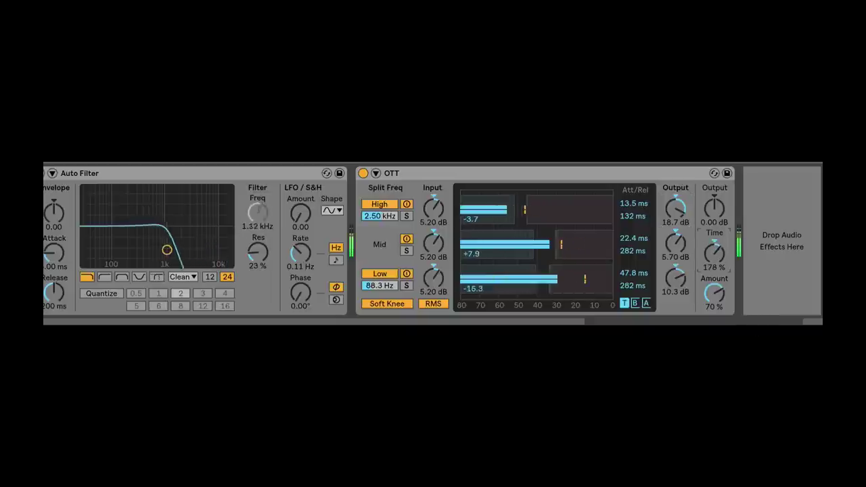
{"action": "left_click_drag", "start_coordinate": [672, 263], "coordinate": [672, 239]}
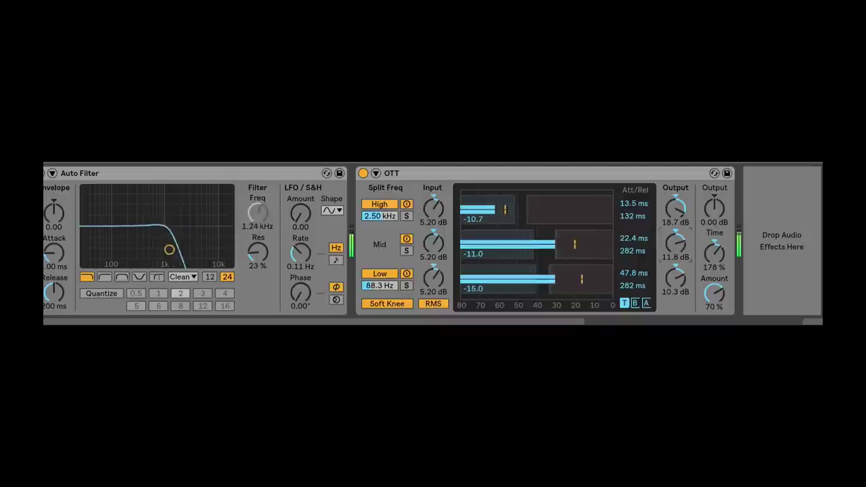
Step: Add a Glue Compressor after OTT with soft clipping on, a threshold of -16.2 dB and 3.02 dB makeup
{"action": "left_click", "coordinate": [541, 174]}
{"action": "scroll", "coordinate": [433, 241], "scroll_direction": "left", "scroll_amount": 5}
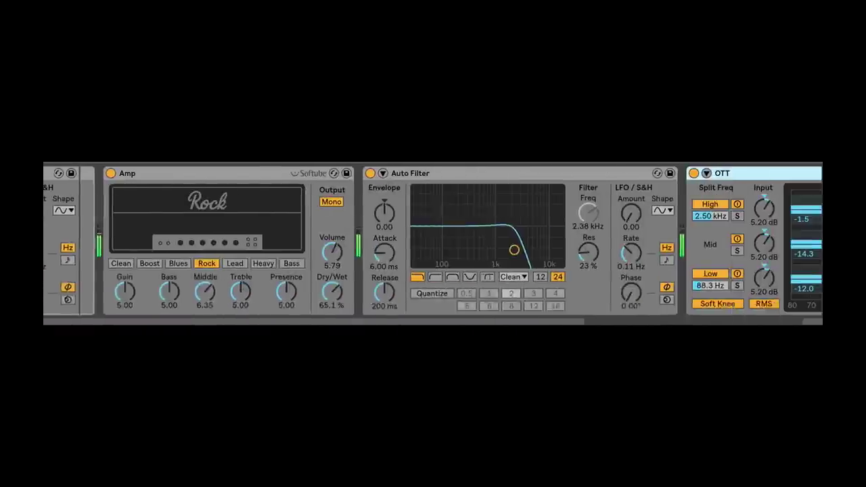
{"action": "scroll", "coordinate": [433, 241], "scroll_direction": "right", "scroll_amount": 3}
{"action": "scroll", "coordinate": [338, 177], "scroll_direction": "right", "scroll_amount": 5}
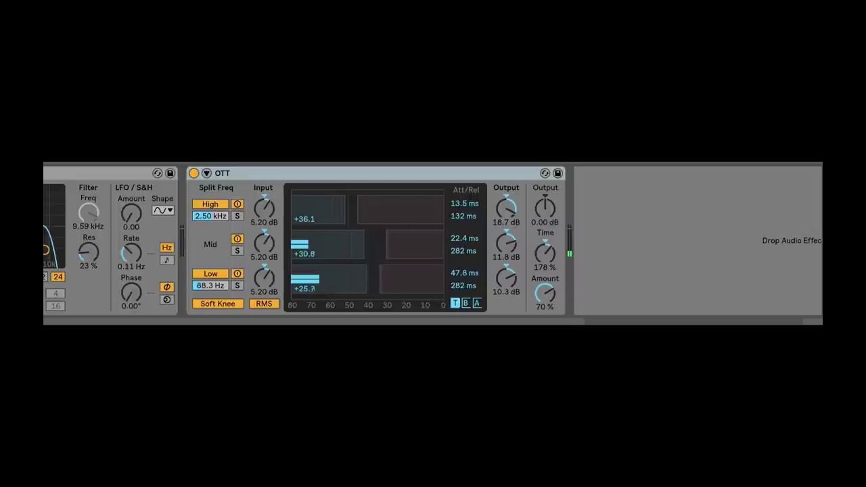
{"action": "left_click_drag", "start_coordinate": [652, 245], "coordinate": [653, 245]}
{"action": "left_click", "coordinate": [770, 200]}
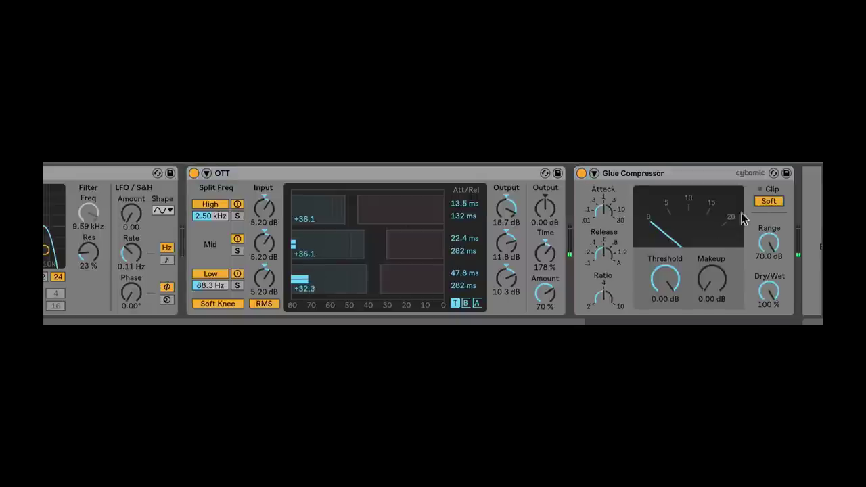
{"action": "left_click_drag", "start_coordinate": [667, 279], "coordinate": [673, 296]}
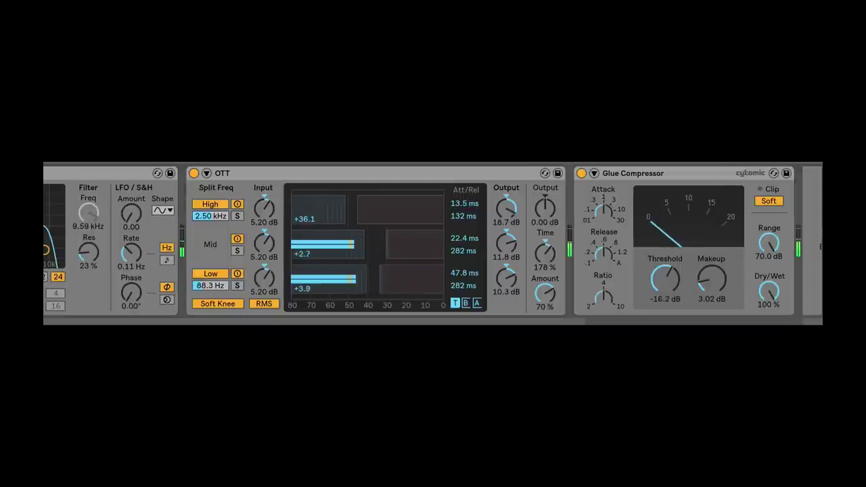
Step: Try a low-pass Auto Filter at 9.29 kHz with 13% resonance after the Glue Compressor, and delete it
{"action": "left_click_drag", "start_coordinate": [821, 250], "coordinate": [761, 267]}
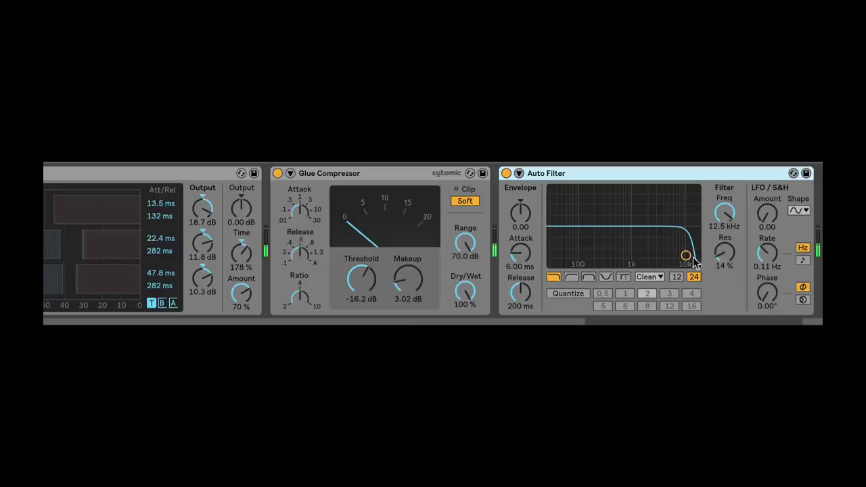
{"action": "left_click_drag", "start_coordinate": [687, 256], "coordinate": [680, 256]}
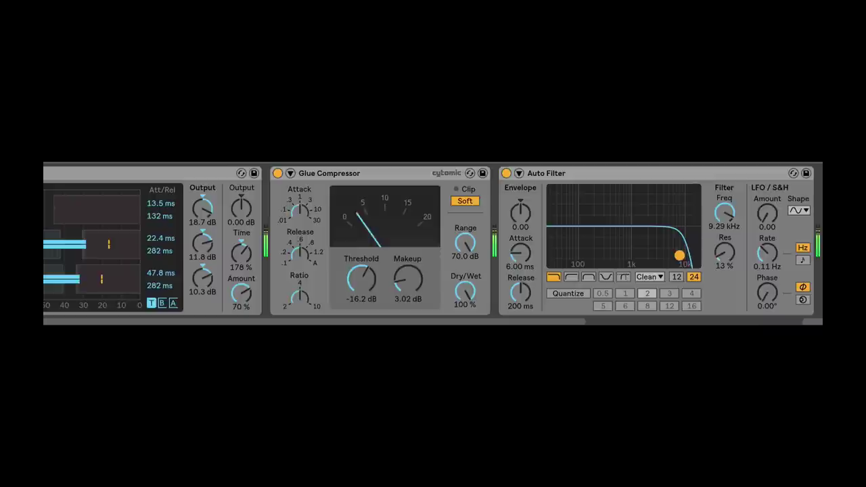
{"action": "right_click", "coordinate": [609, 175]}
{"action": "left_click", "coordinate": [628, 265]}
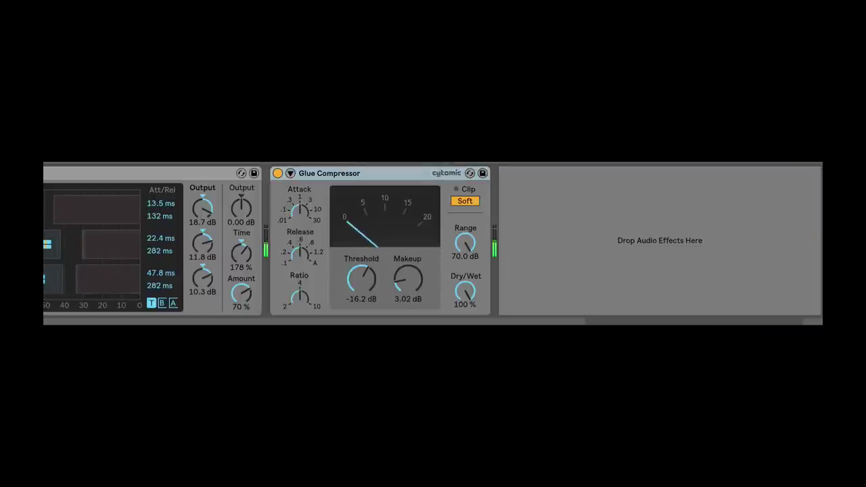
Step: Add an EQ Eight after the Glue Compressor and make its band 1 a steep low cut
{"action": "left_click_drag", "start_coordinate": [507, 180], "coordinate": [719, 291]}
{"action": "left_click_drag", "start_coordinate": [518, 237], "coordinate": [509, 233]}
{"action": "left_click", "coordinate": [491, 295]}
{"action": "left_click", "coordinate": [491, 200]}
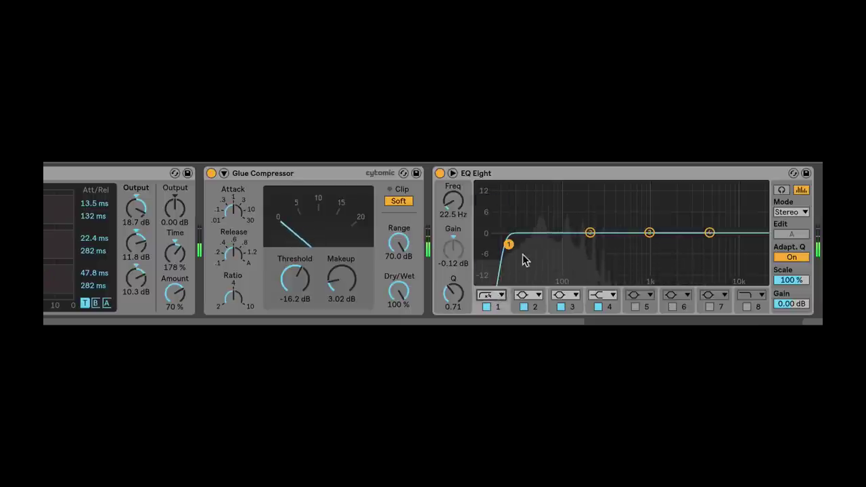
Step: Set EQ Eight band 1 to 18.6 Hz, band 2 to -4.34 dB at 135 Hz, dip band 3, and boost band 4 by 5.08 dB at 3.37 kHz
{"action": "left_click_drag", "start_coordinate": [509, 244], "coordinate": [501, 245]}
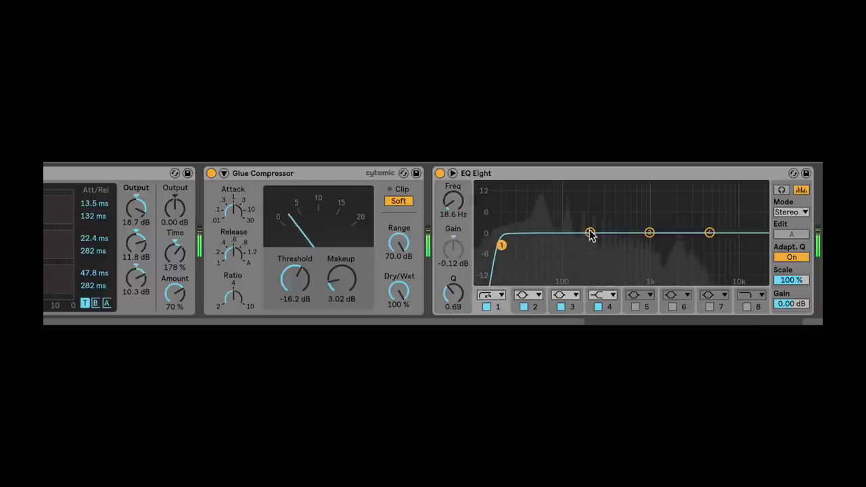
{"action": "mouse_move", "coordinate": [591, 233]}
{"action": "left_mouse_down"}
{"action": "mouse_move", "coordinate": [555, 196]}
{"action": "mouse_move", "coordinate": [586, 199]}
{"action": "mouse_move", "coordinate": [575, 235]}
{"action": "left_mouse_up"}
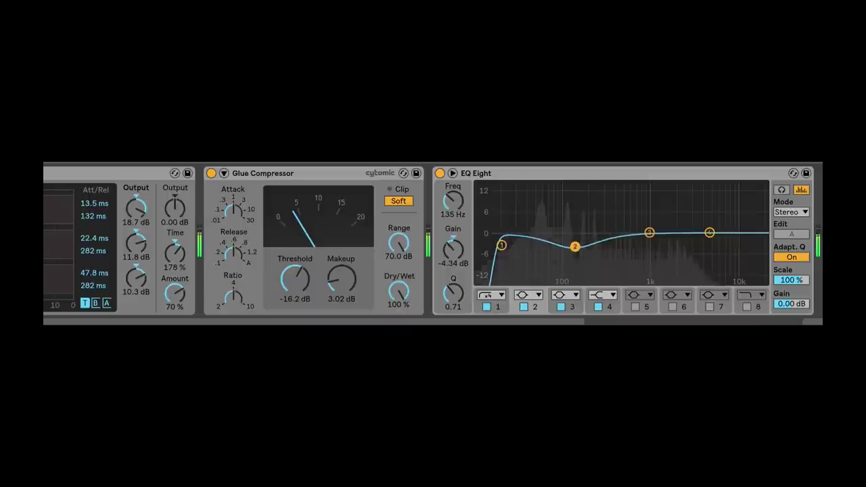
{"action": "left_click_drag", "start_coordinate": [650, 234], "coordinate": [695, 218]}
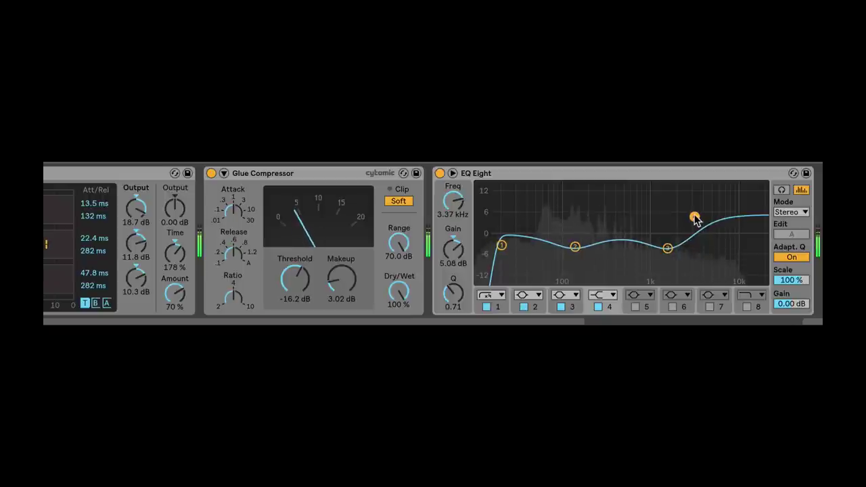
Step: Enable EQ Eight band 5 as a steep high cut at 8.25 kHz with a Q of 0.41
{"action": "left_click", "coordinate": [637, 296]}
{"action": "left_click", "coordinate": [635, 308]}
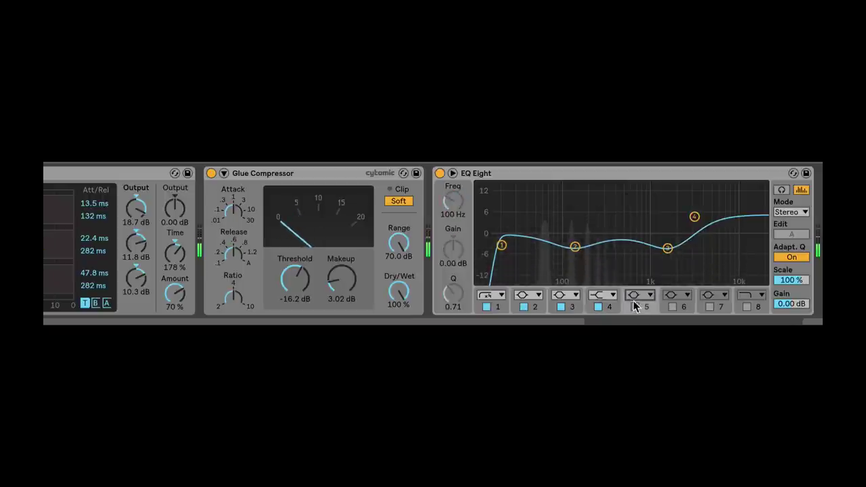
{"action": "left_click", "coordinate": [635, 307]}
{"action": "left_click", "coordinate": [640, 296]}
{"action": "left_click", "coordinate": [634, 283]}
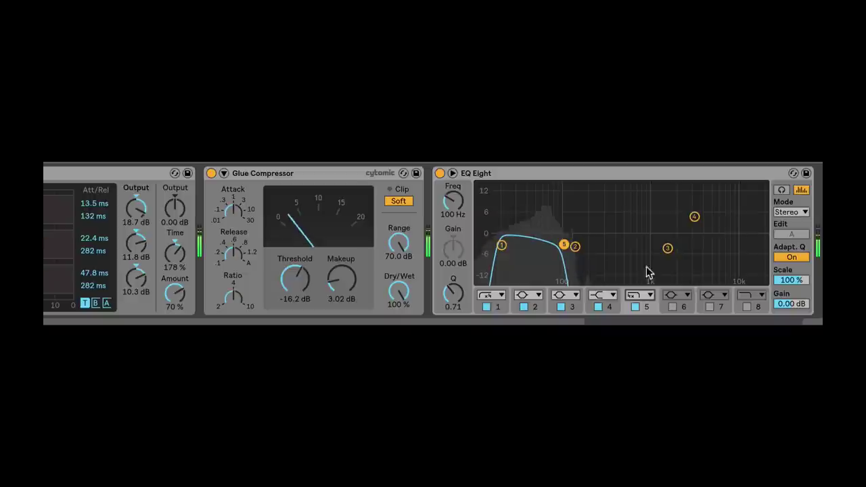
{"action": "left_click_drag", "start_coordinate": [573, 246], "coordinate": [727, 254]}
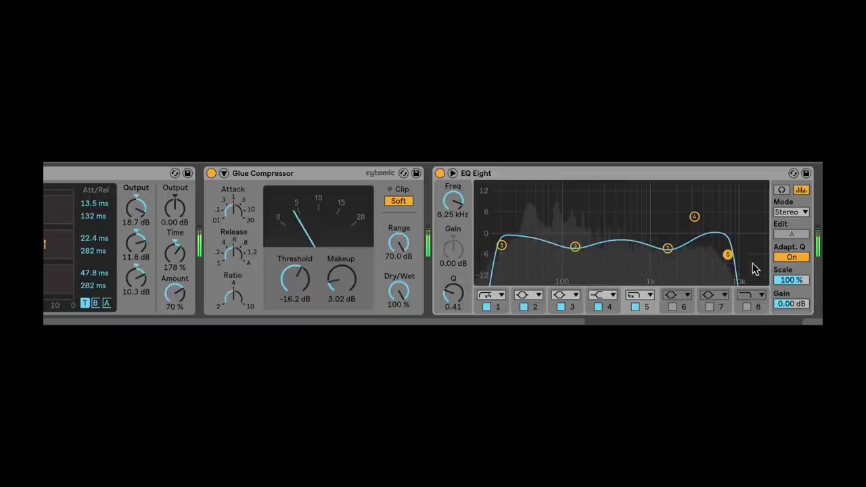
Step: Move the Glue Compressor after EQ Eight and set its threshold to -23.8 dB and its makeup to 13.5 dB
{"action": "scroll", "coordinate": [433, 241], "scroll_direction": "left", "scroll_amount": 2}
{"action": "scroll", "coordinate": [434, 241], "scroll_direction": "right", "scroll_amount": 4}
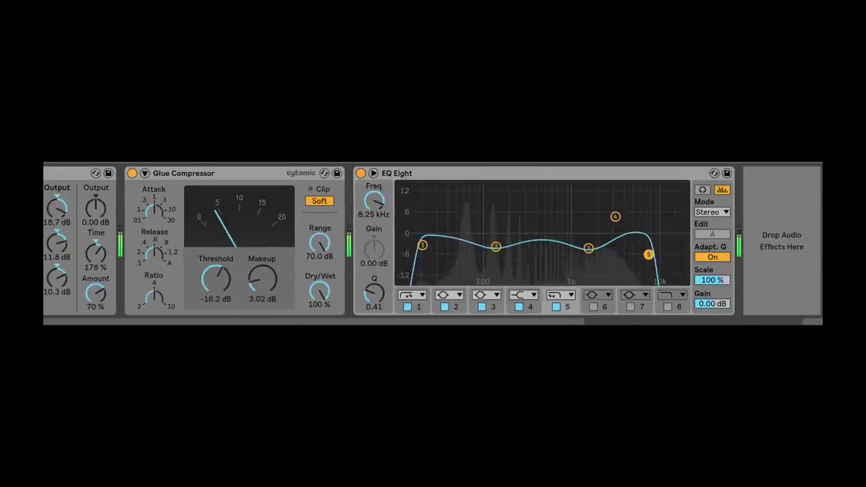
{"action": "left_click_drag", "start_coordinate": [232, 173], "coordinate": [670, 234]}
{"action": "left_click_drag", "start_coordinate": [606, 277], "coordinate": [606, 308]}
{"action": "left_click_drag", "start_coordinate": [654, 277], "coordinate": [654, 246]}
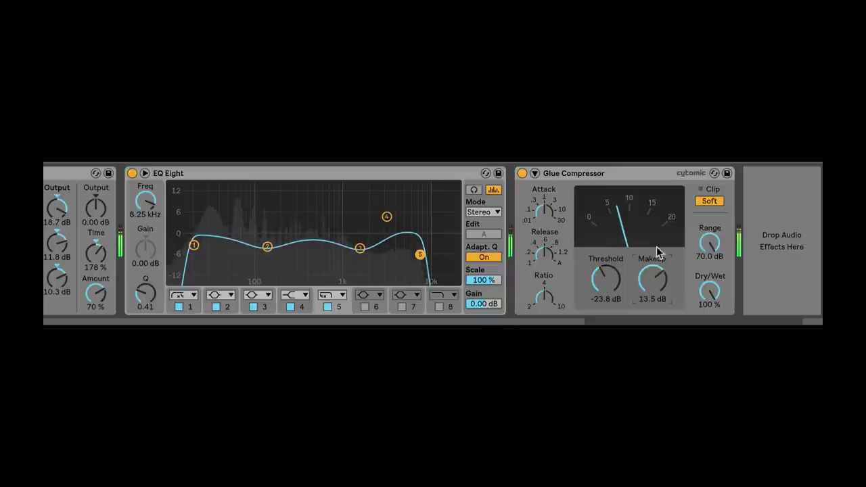
Step: Fine-tune EQ Eight's high-cut band 5 to 7.74 kHz with a Q of 0.23
{"action": "scroll", "coordinate": [433, 240], "scroll_direction": "left", "scroll_amount": 10}
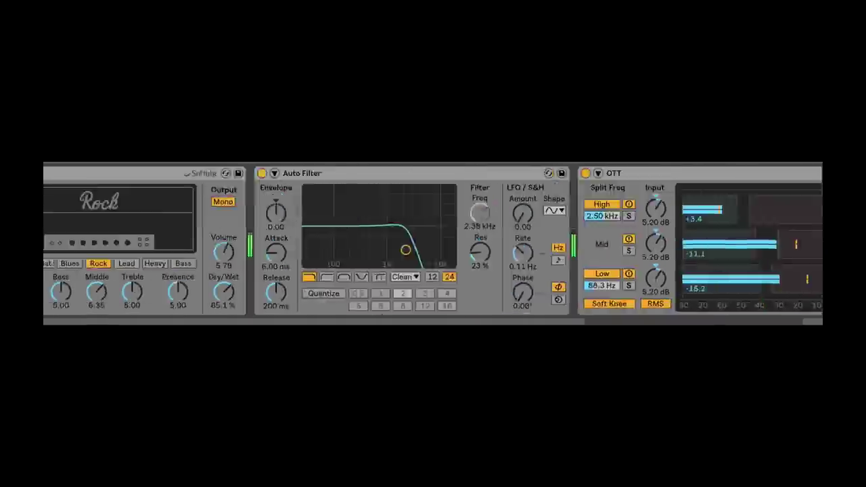
{"action": "scroll", "coordinate": [434, 240], "scroll_direction": "right", "scroll_amount": 8}
{"action": "scroll", "coordinate": [564, 263], "scroll_direction": "left", "scroll_amount": 1}
{"action": "left_click_drag", "start_coordinate": [535, 254], "coordinate": [533, 266]}
Step: Hide the Instrument Rack's chain devices while keeping its list of three chains displayed
{"action": "scroll", "coordinate": [711, 323], "scroll_direction": "left", "scroll_amount": 15}
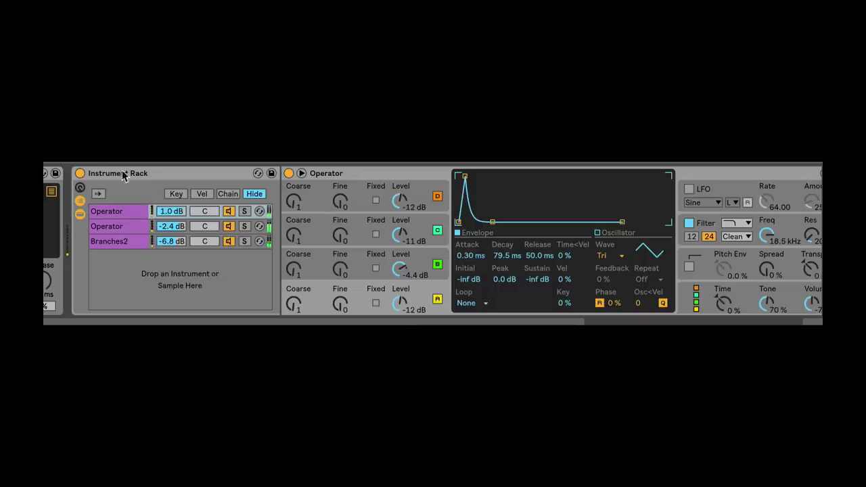
{"action": "double_click", "coordinate": [147, 173]}
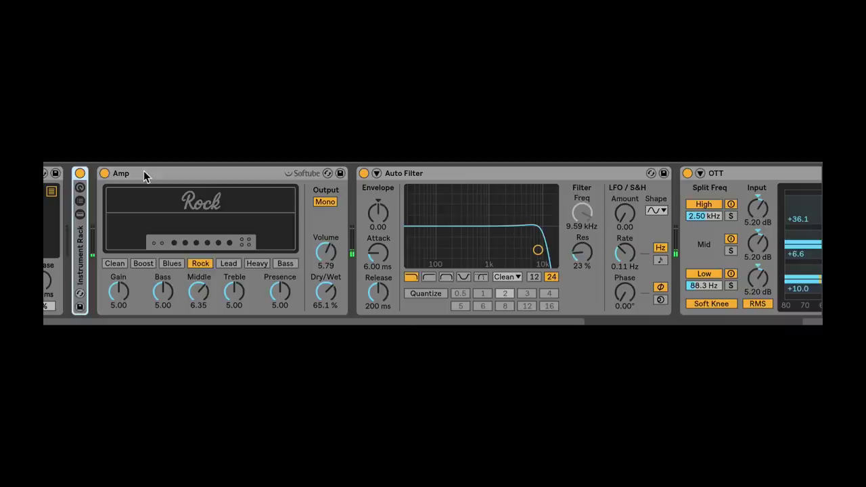
{"action": "double_click", "coordinate": [85, 179]}
{"action": "left_click", "coordinate": [81, 201]}
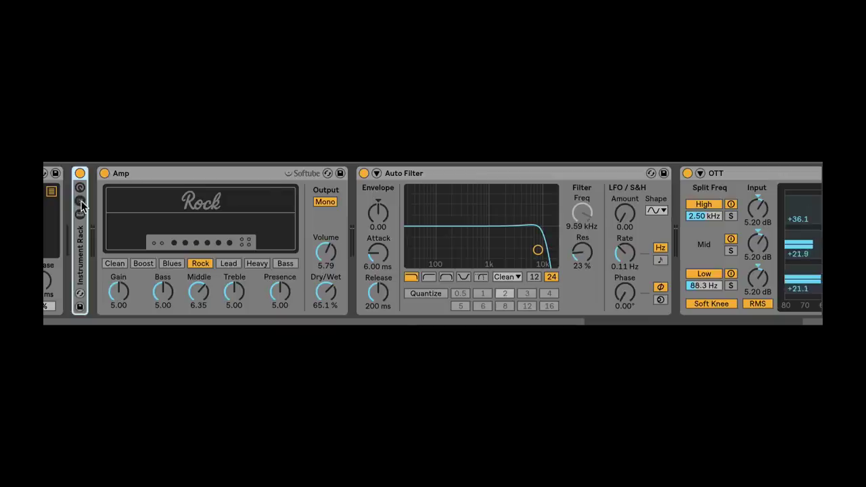
{"action": "left_click", "coordinate": [81, 202]}
{"action": "left_click", "coordinate": [80, 214]}
{"action": "left_click", "coordinate": [80, 214]}
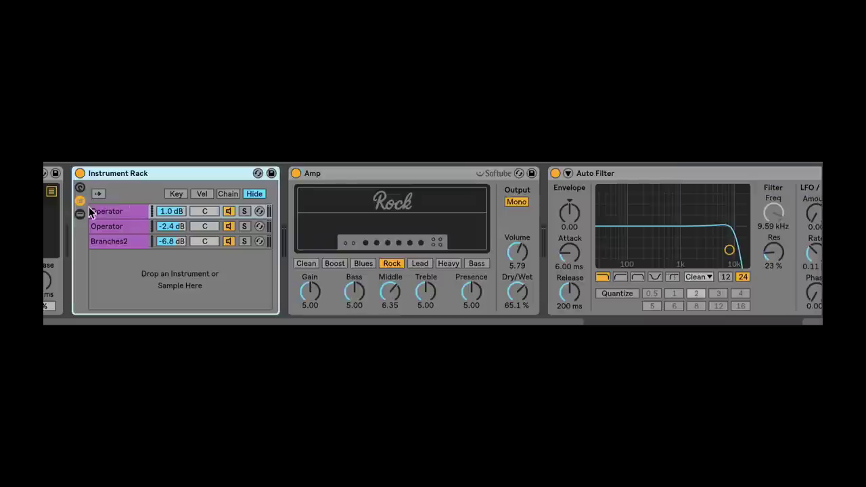
Step: Collapse the Amp, Auto Filter, OTT, EQ Eight and Glue Compressor after the Instrument Rack
{"action": "double_click", "coordinate": [354, 173]}
{"action": "double_click", "coordinate": [358, 173]}
{"action": "left_click", "coordinate": [383, 174]}
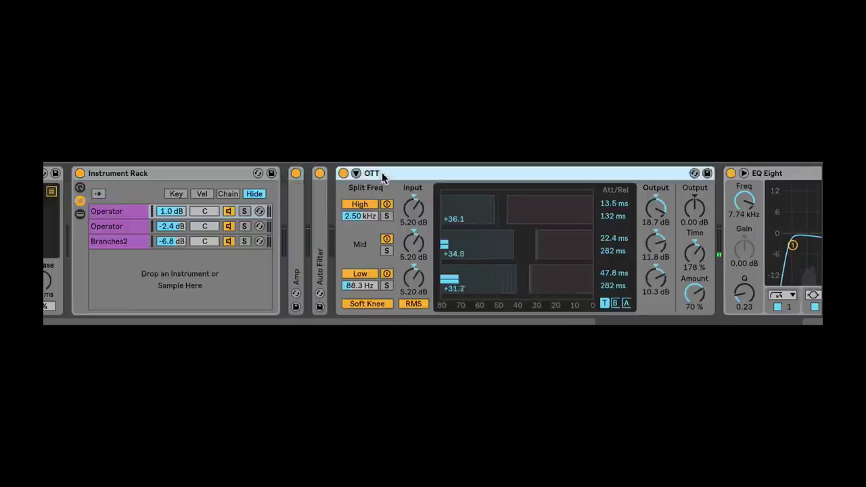
{"action": "double_click", "coordinate": [382, 174]}
{"action": "double_click", "coordinate": [410, 173]}
{"action": "double_click", "coordinate": [425, 172]}
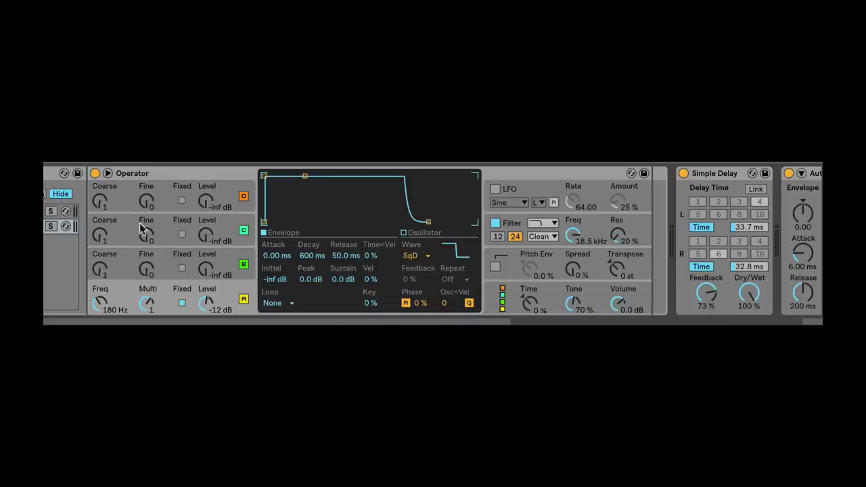
Step: Examine the Operator chain and the Texture12 chain with its Pitch device in the two-chain rack
{"action": "left_click", "coordinate": [154, 175]}
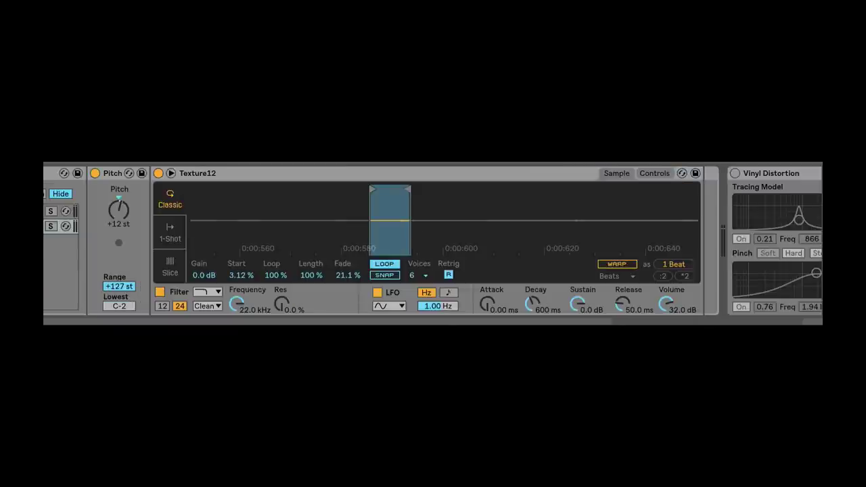
{"action": "scroll", "coordinate": [728, 295], "scroll_direction": "right", "scroll_amount": 3}
{"action": "scroll", "coordinate": [728, 295], "scroll_direction": "left", "scroll_amount": 3}
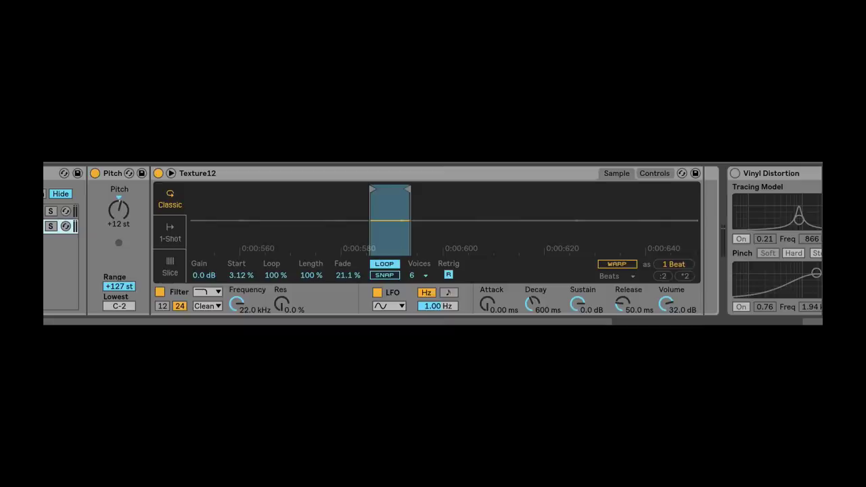